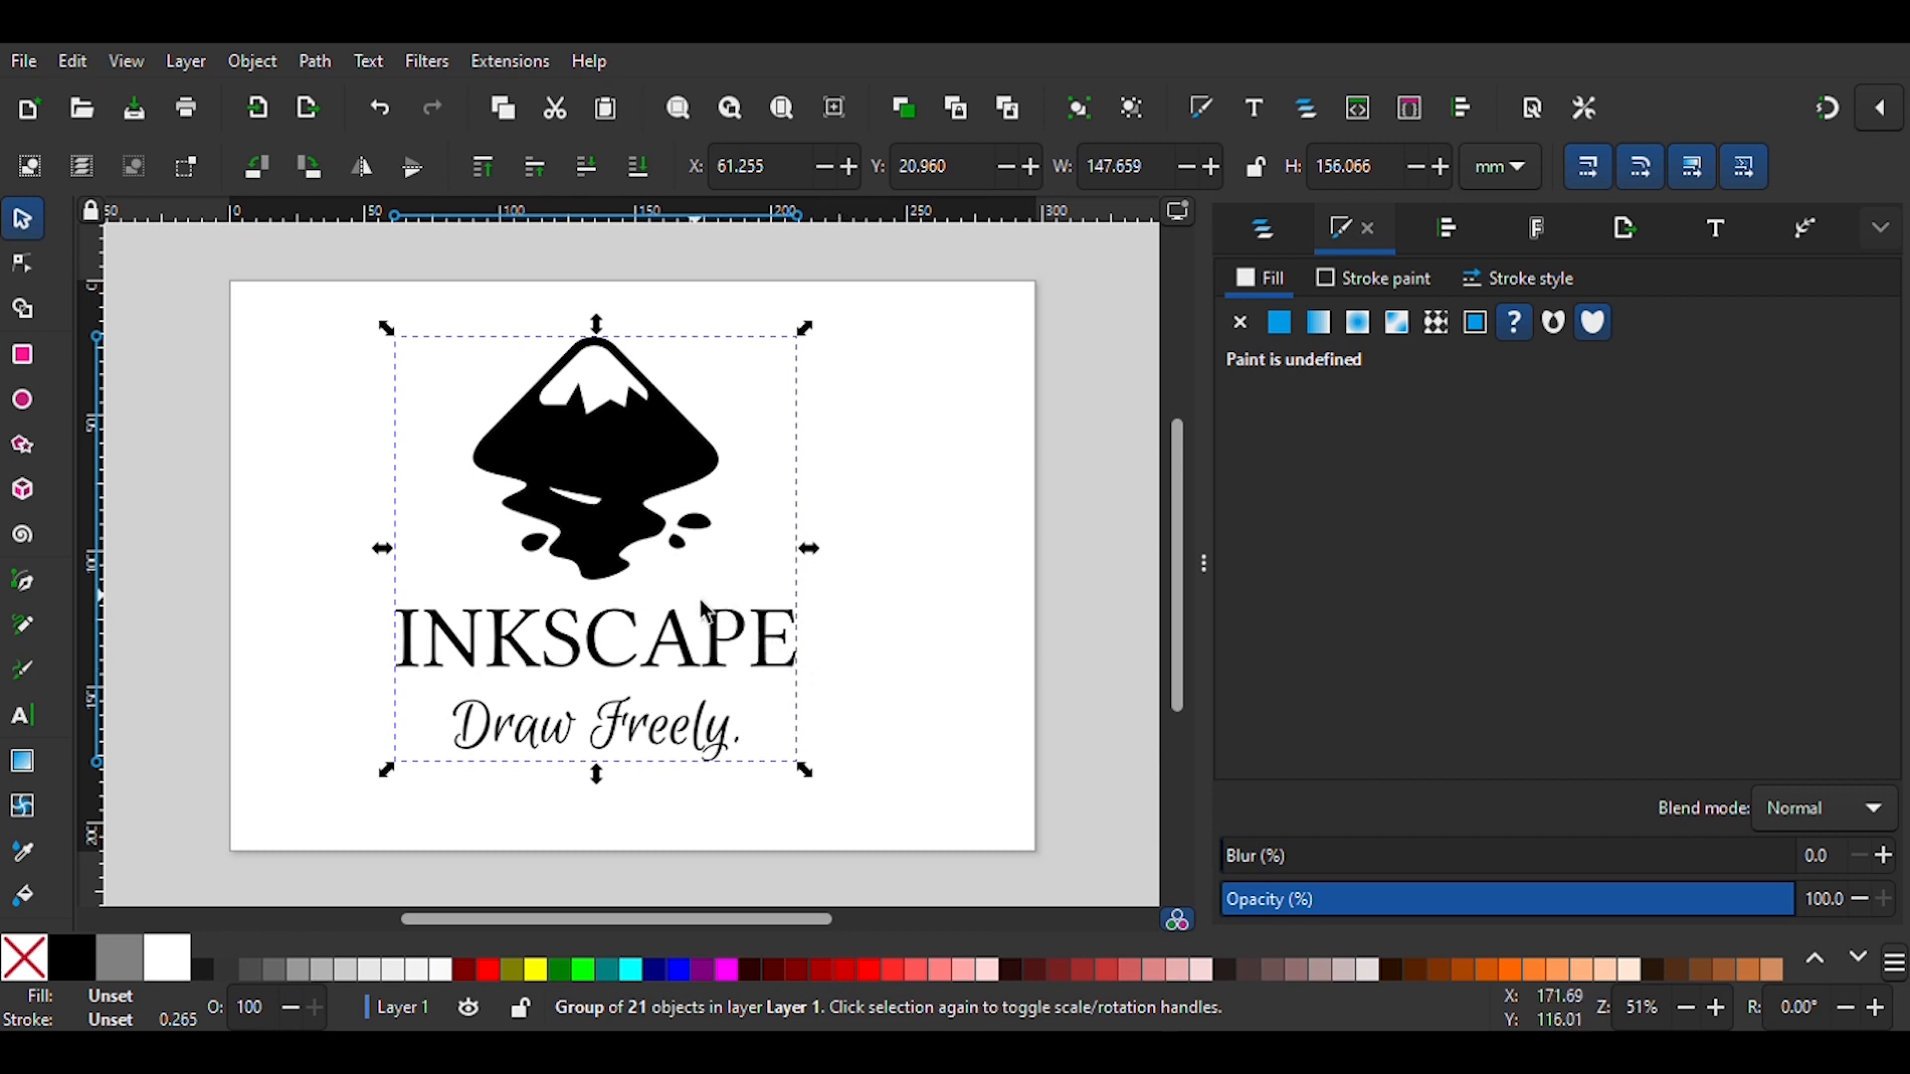
# - Enlarge the Inkscape logo group to about 172.5 mm wide and 182.4 mm high
pyautogui.click(869, 575)
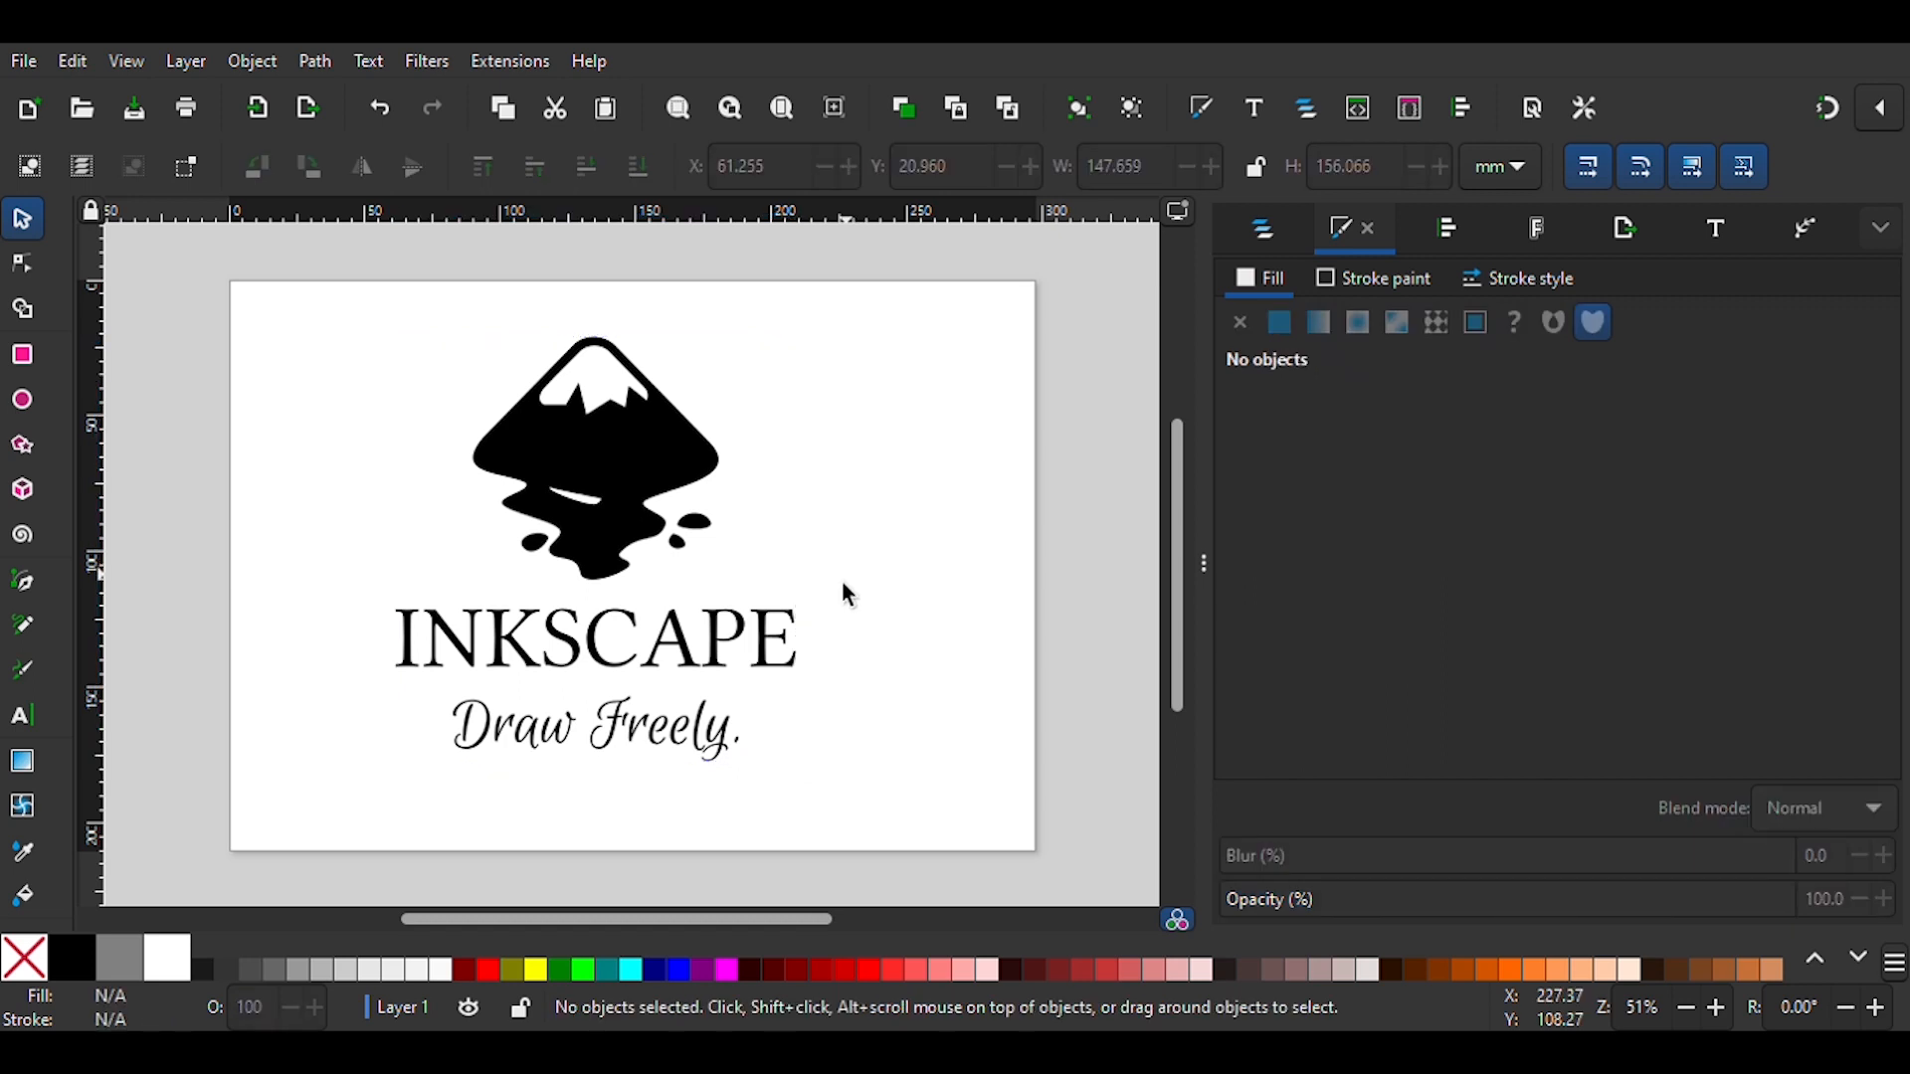
pyautogui.click(586, 506)
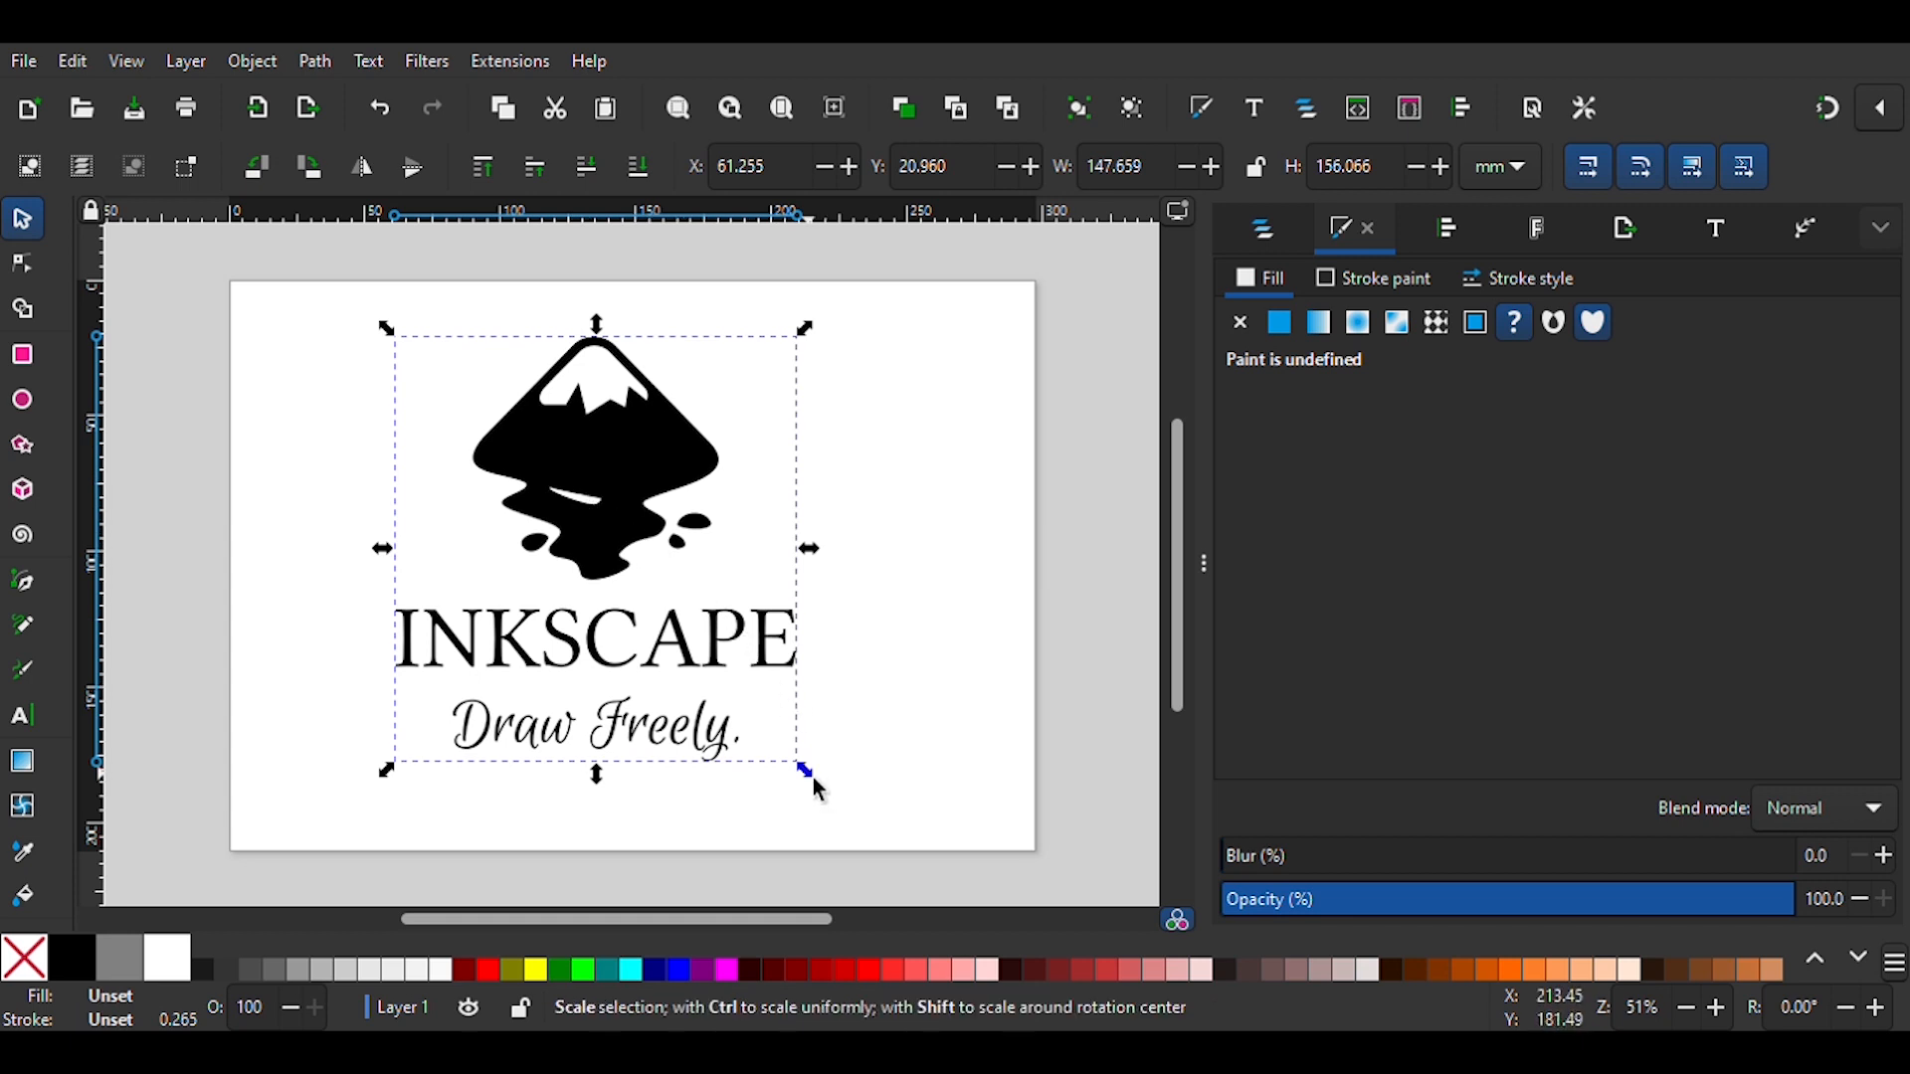
pyautogui.moveTo(818, 786); pyautogui.dragTo(965, 850)
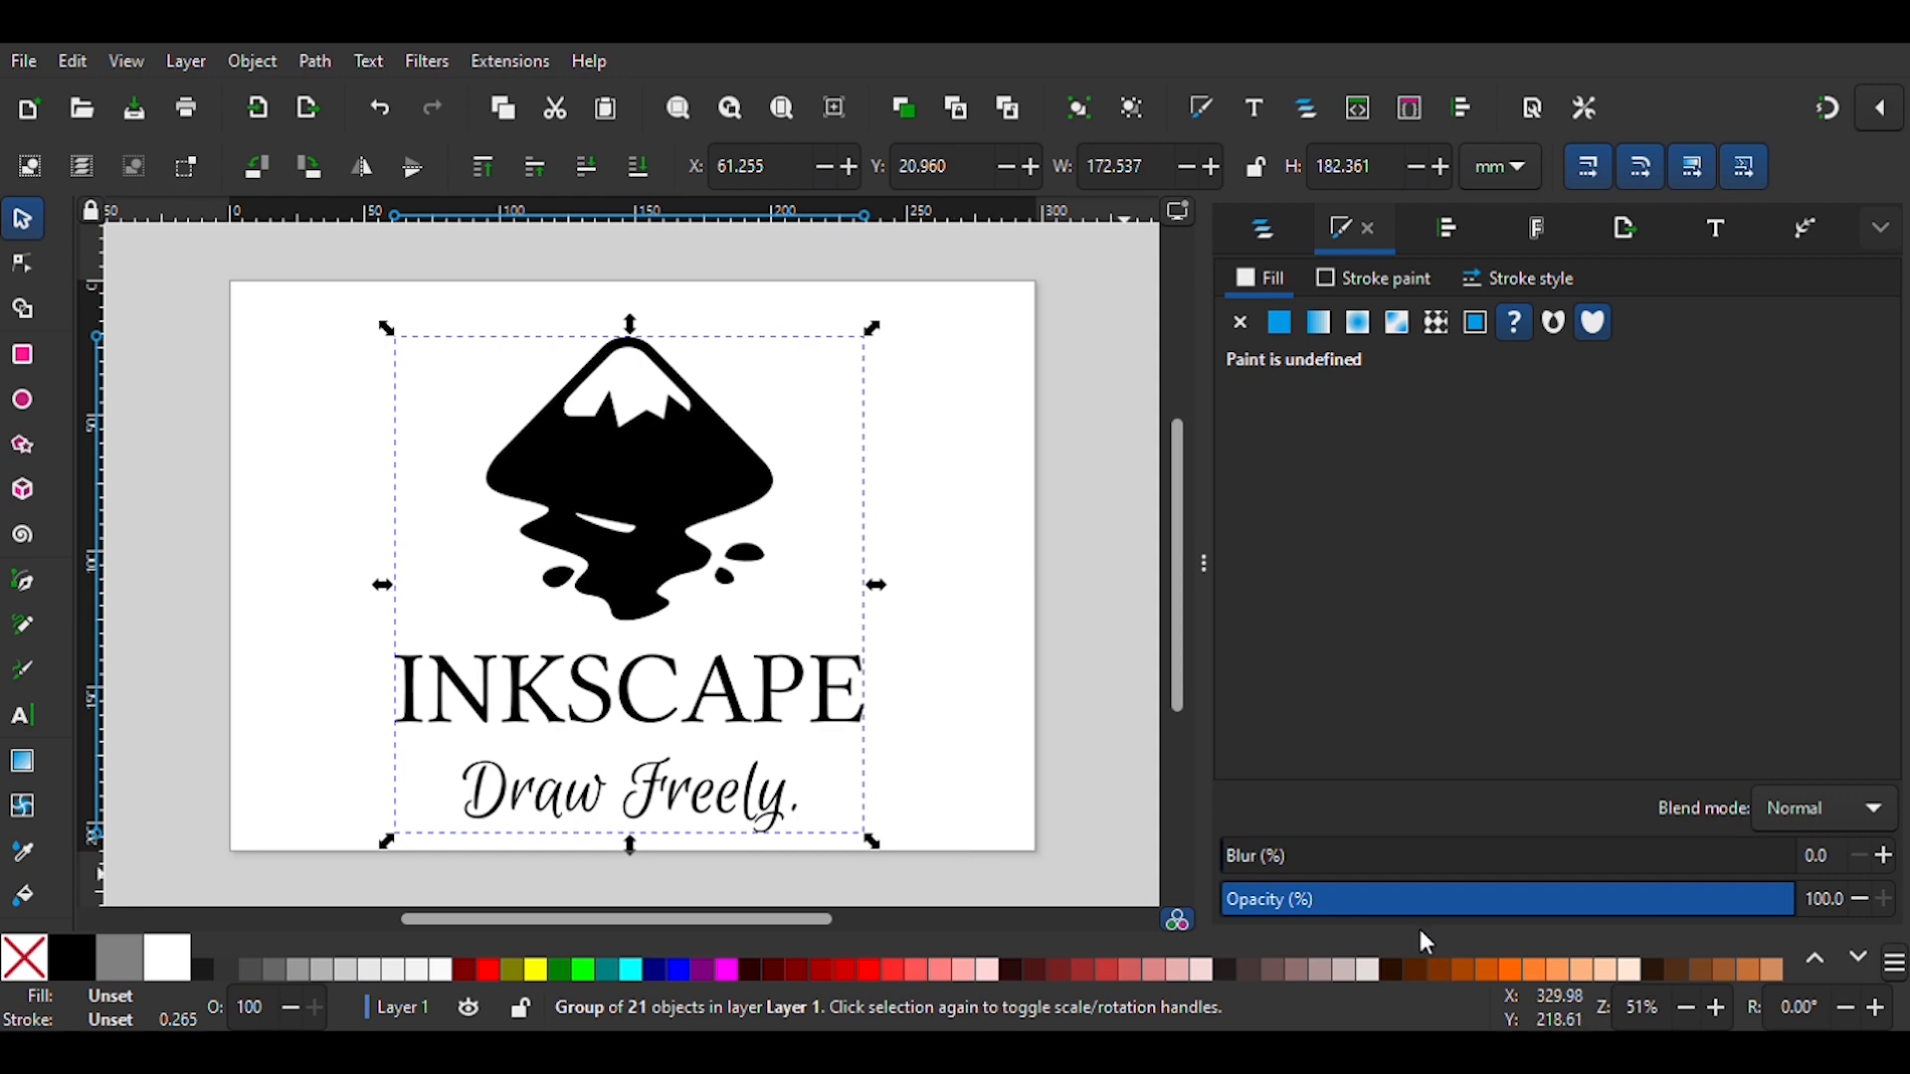
pyautogui.click(1715, 1011)
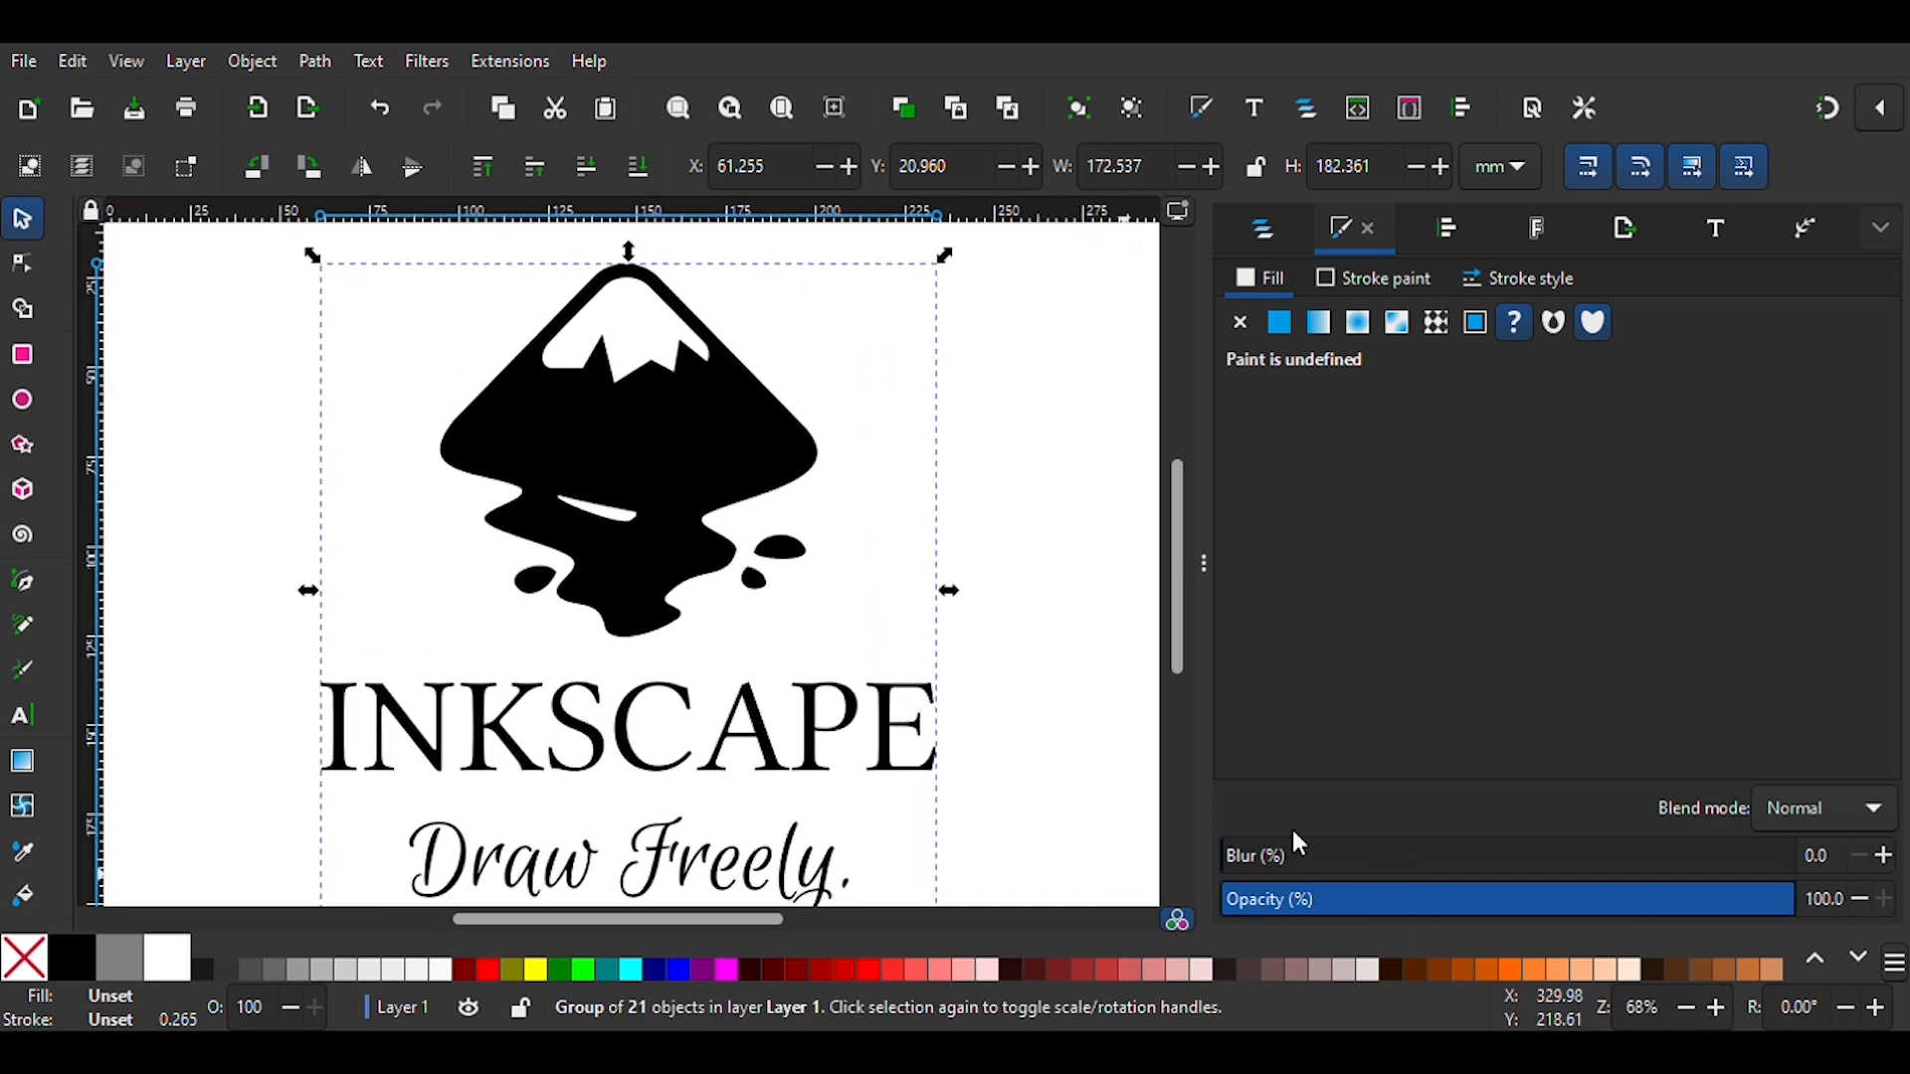
pyautogui.click(1067, 742)
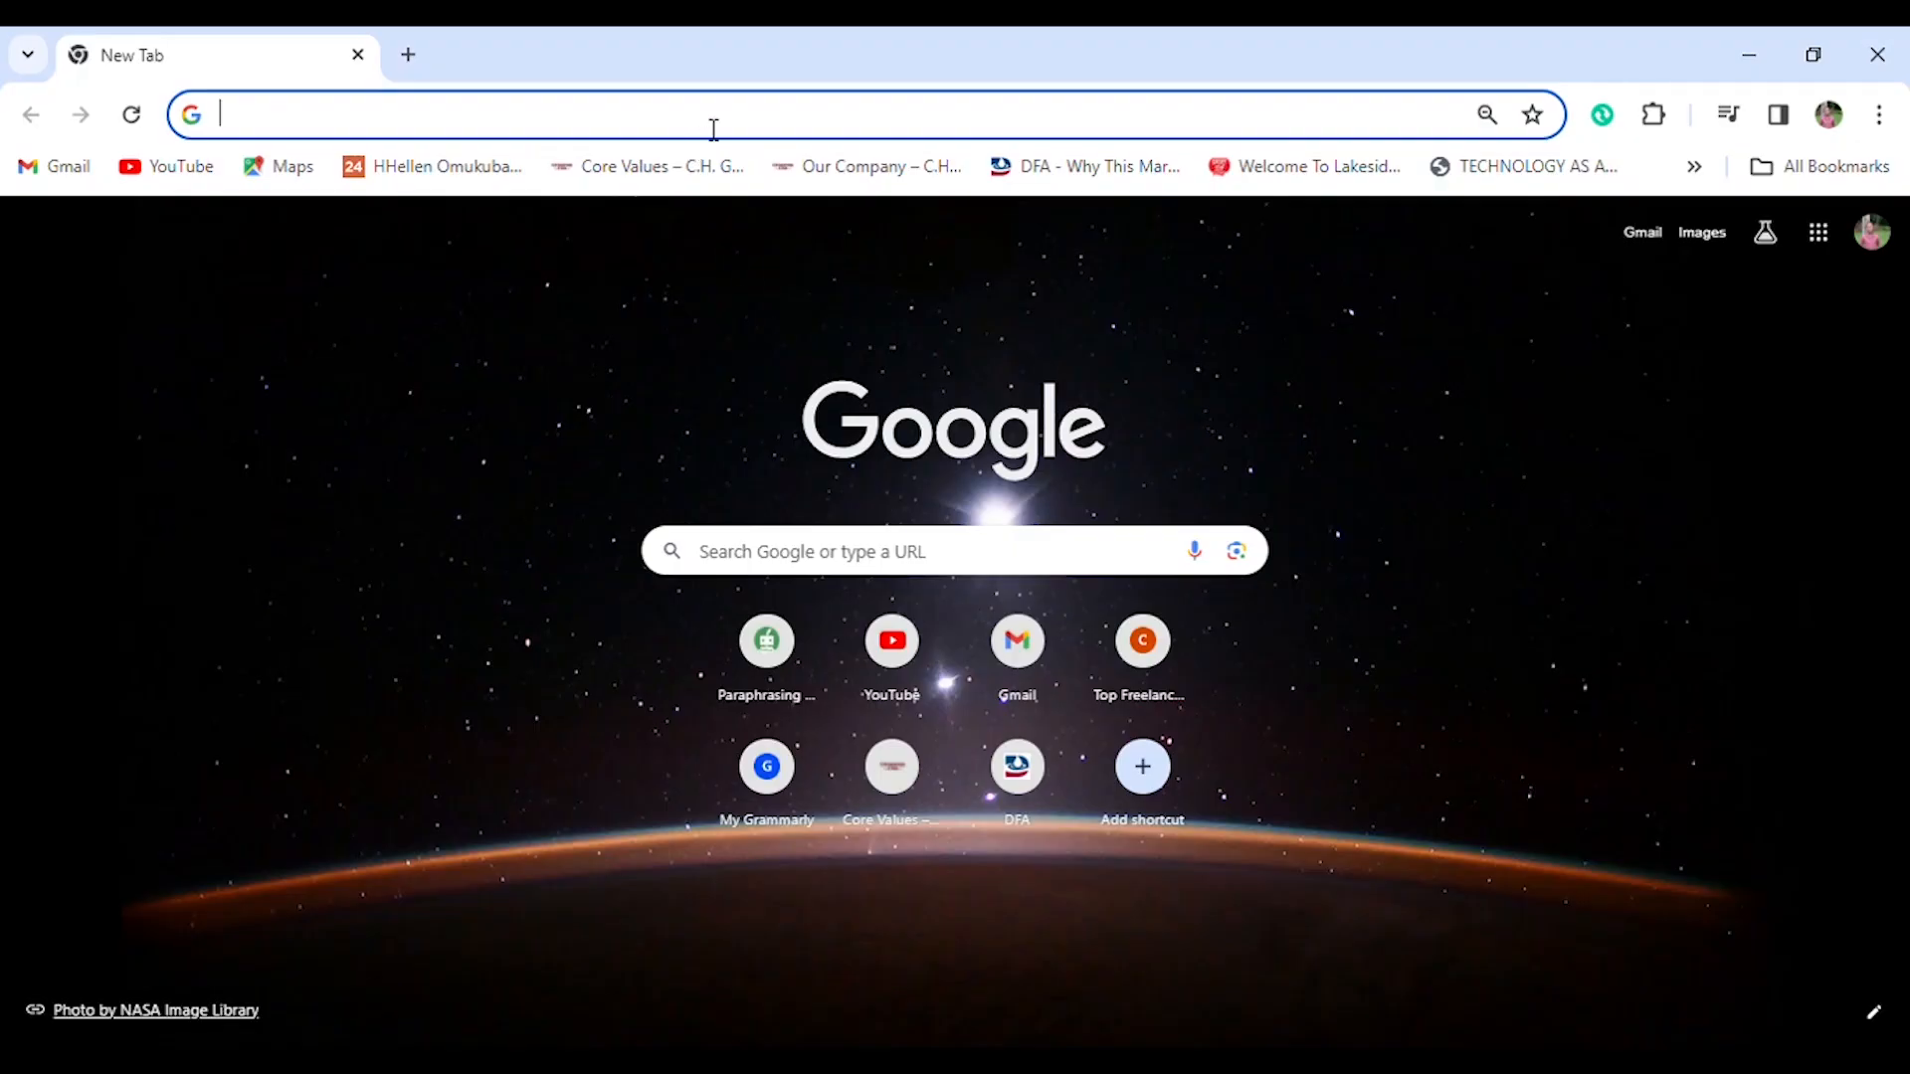
# - Switch to Chrome, search the web for "inkscape" and open the Download Inkscape 1.3.2 result
pyautogui.write('inkscape')
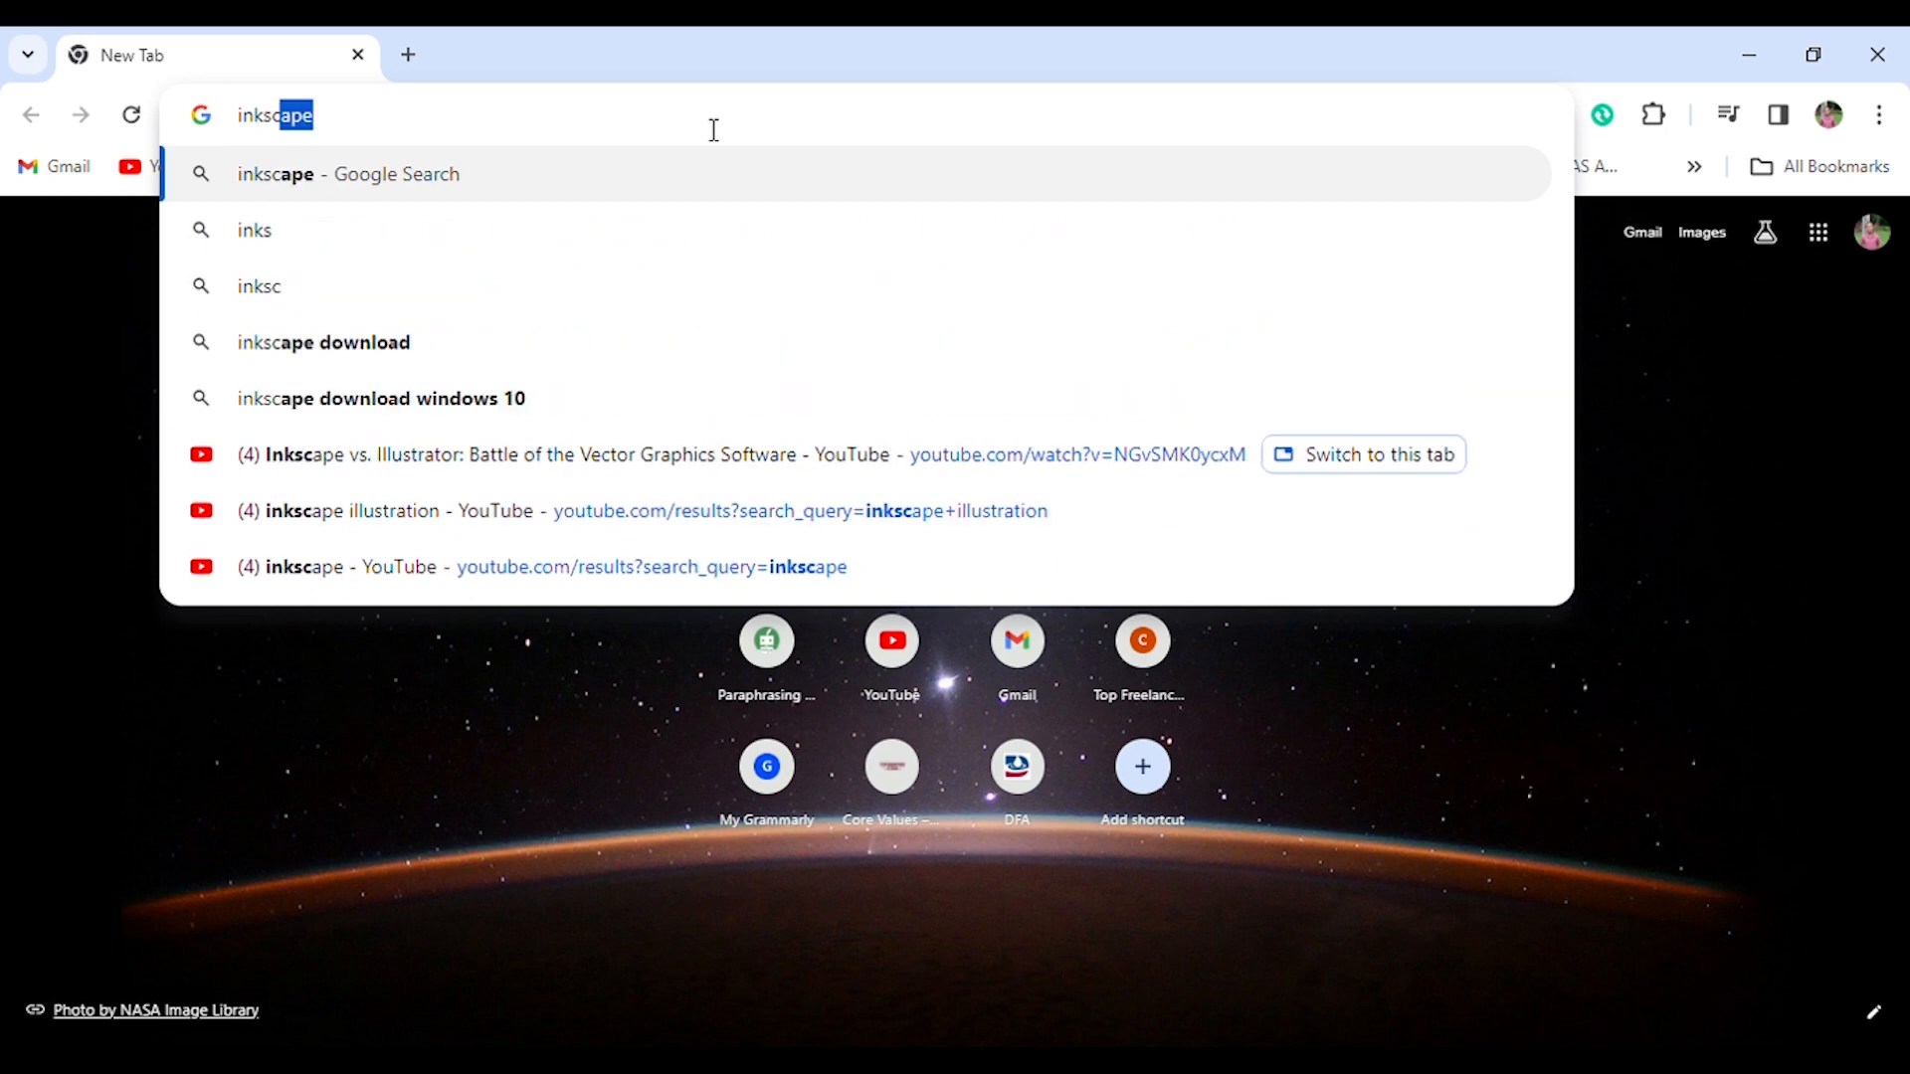
pyautogui.press('Return')
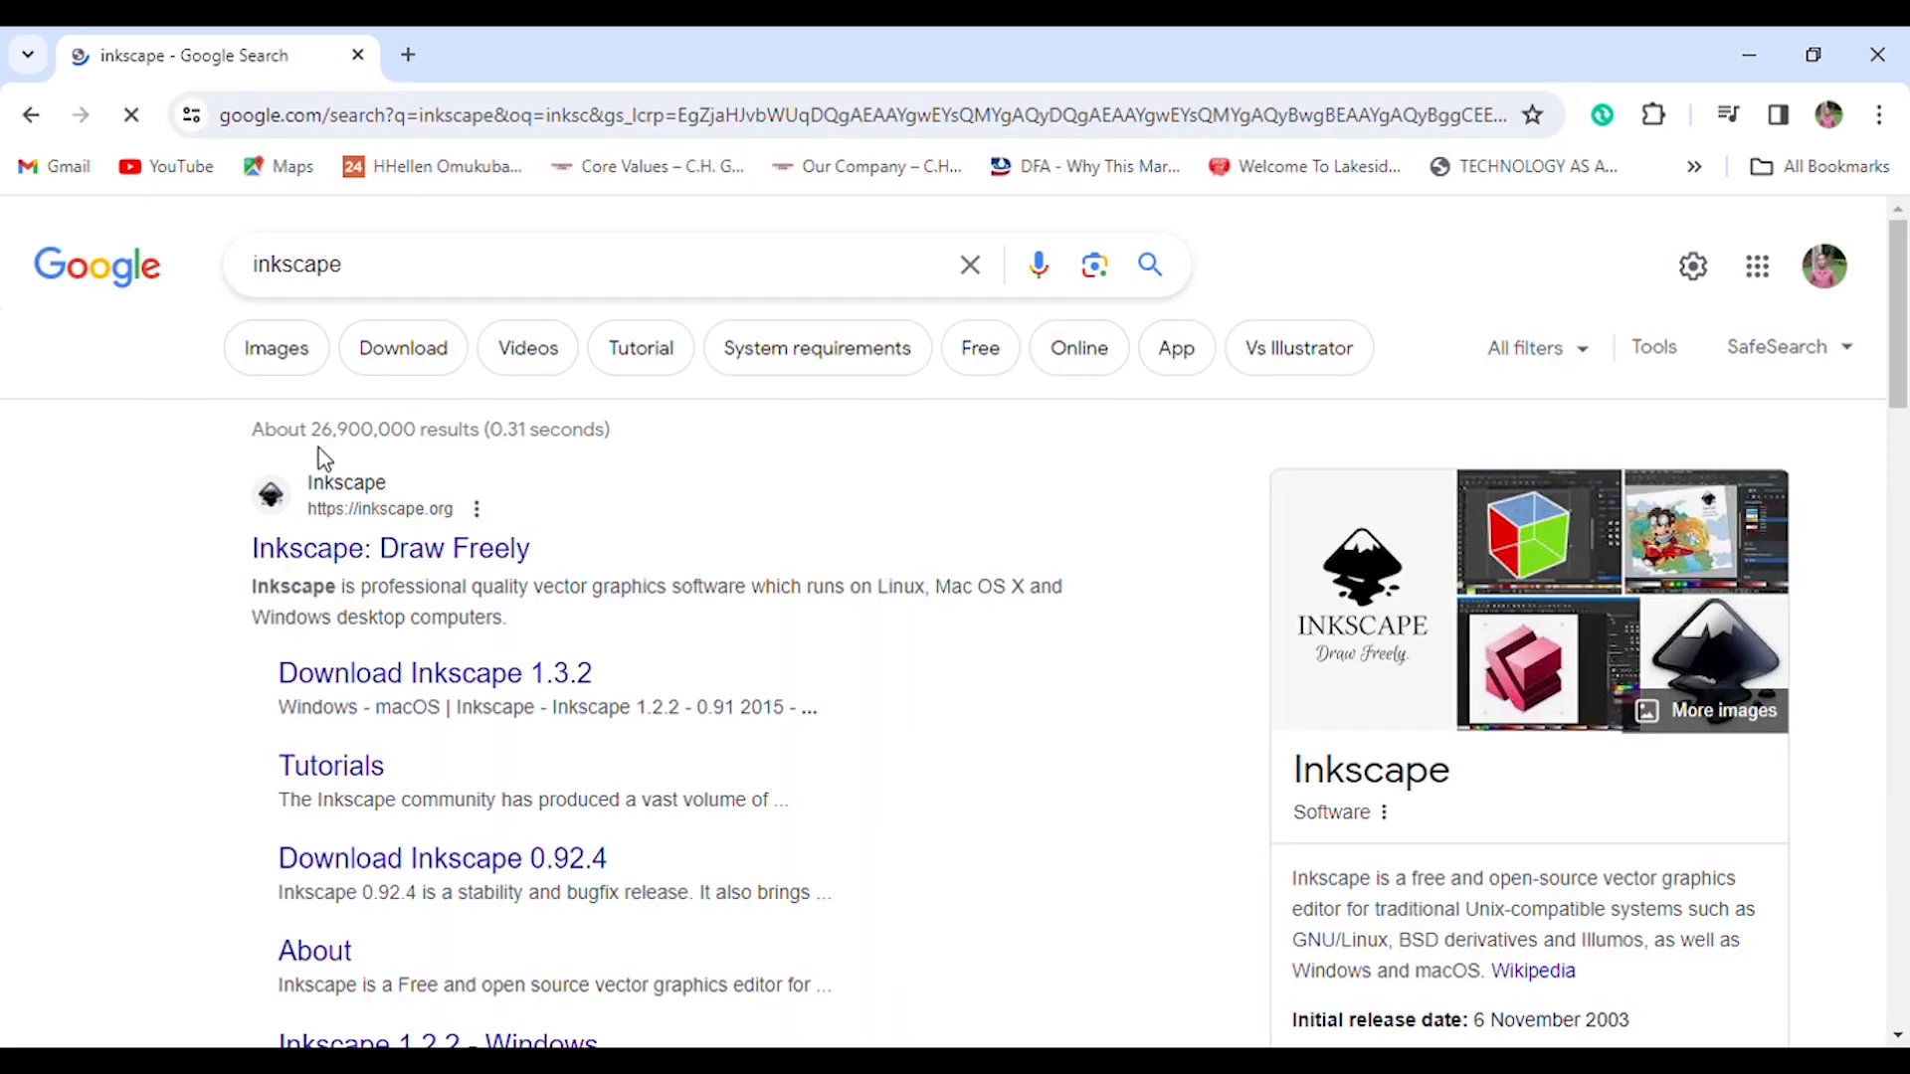
pyautogui.click(461, 685)
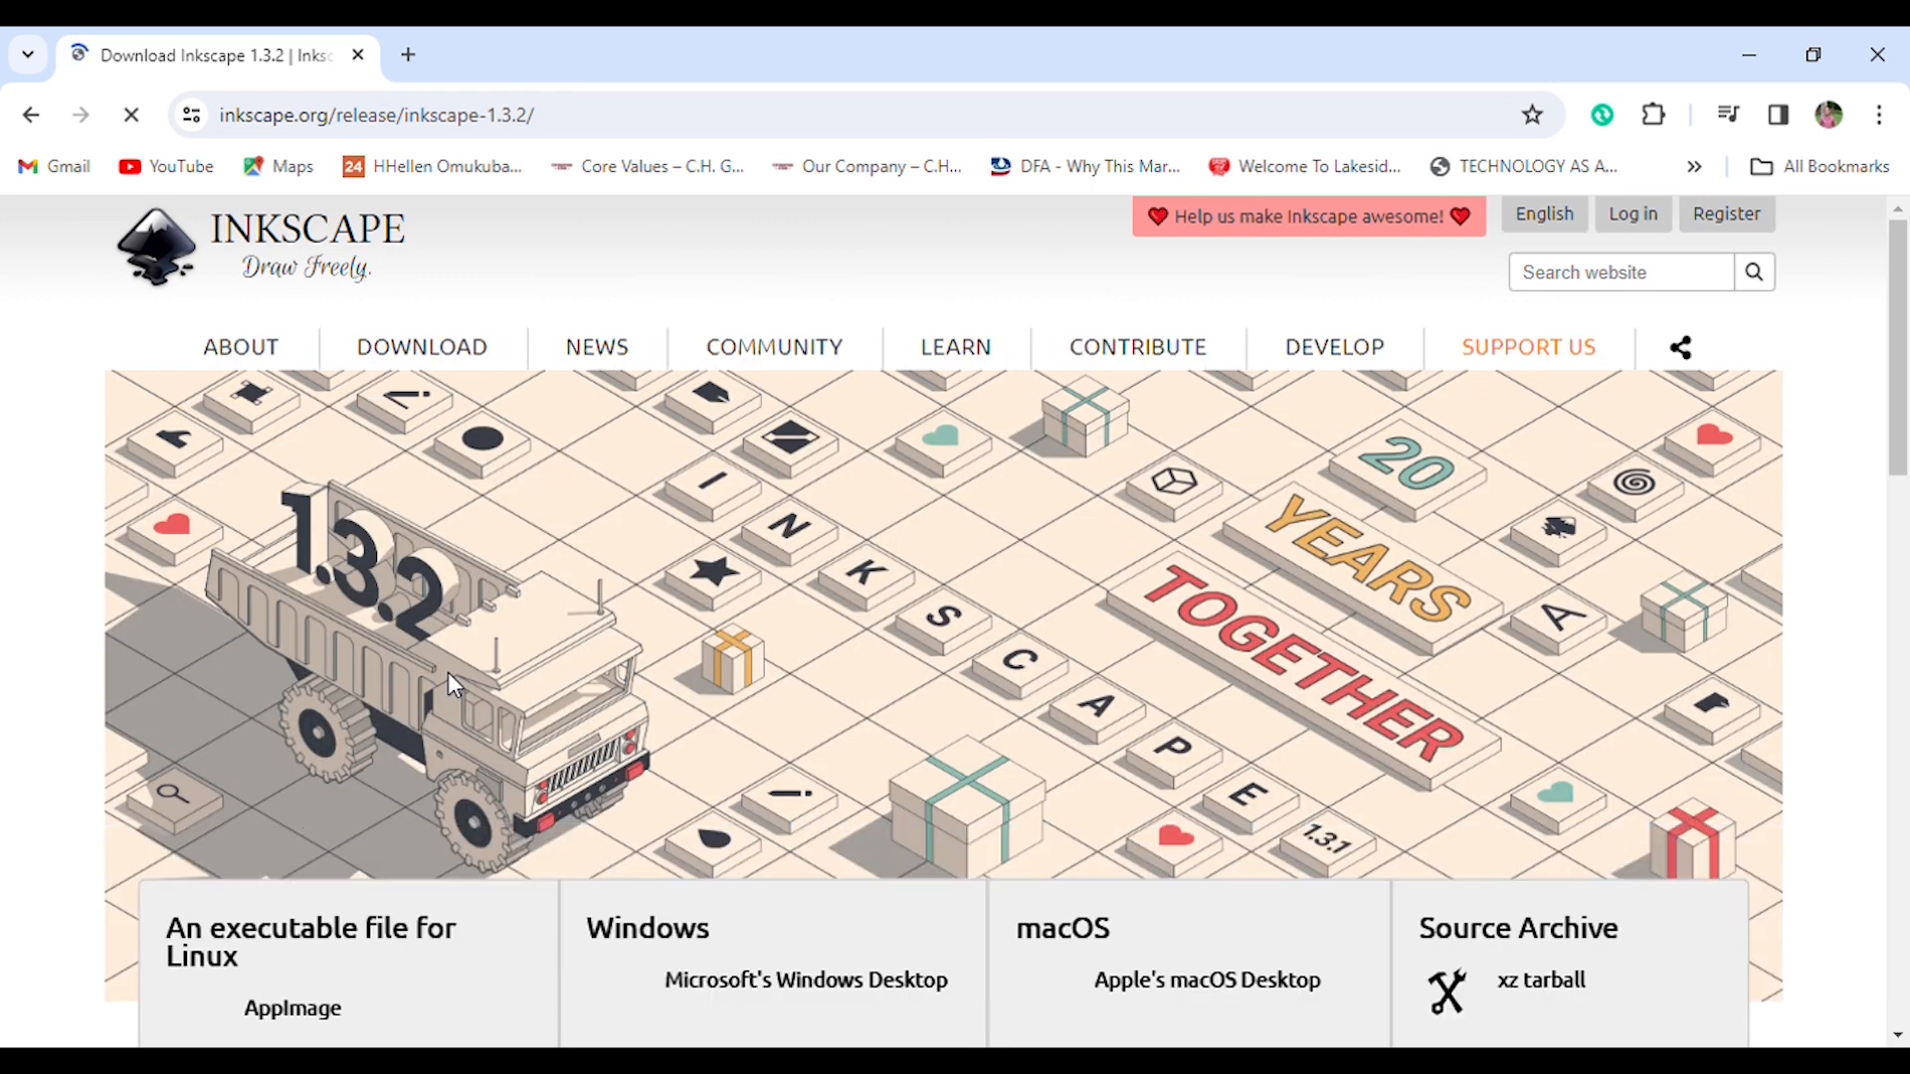
# - Find the 64-bit Windows download for Inkscape 1.3.2 and download the msi Windows Installer Package
pyautogui.moveTo(509, 354)
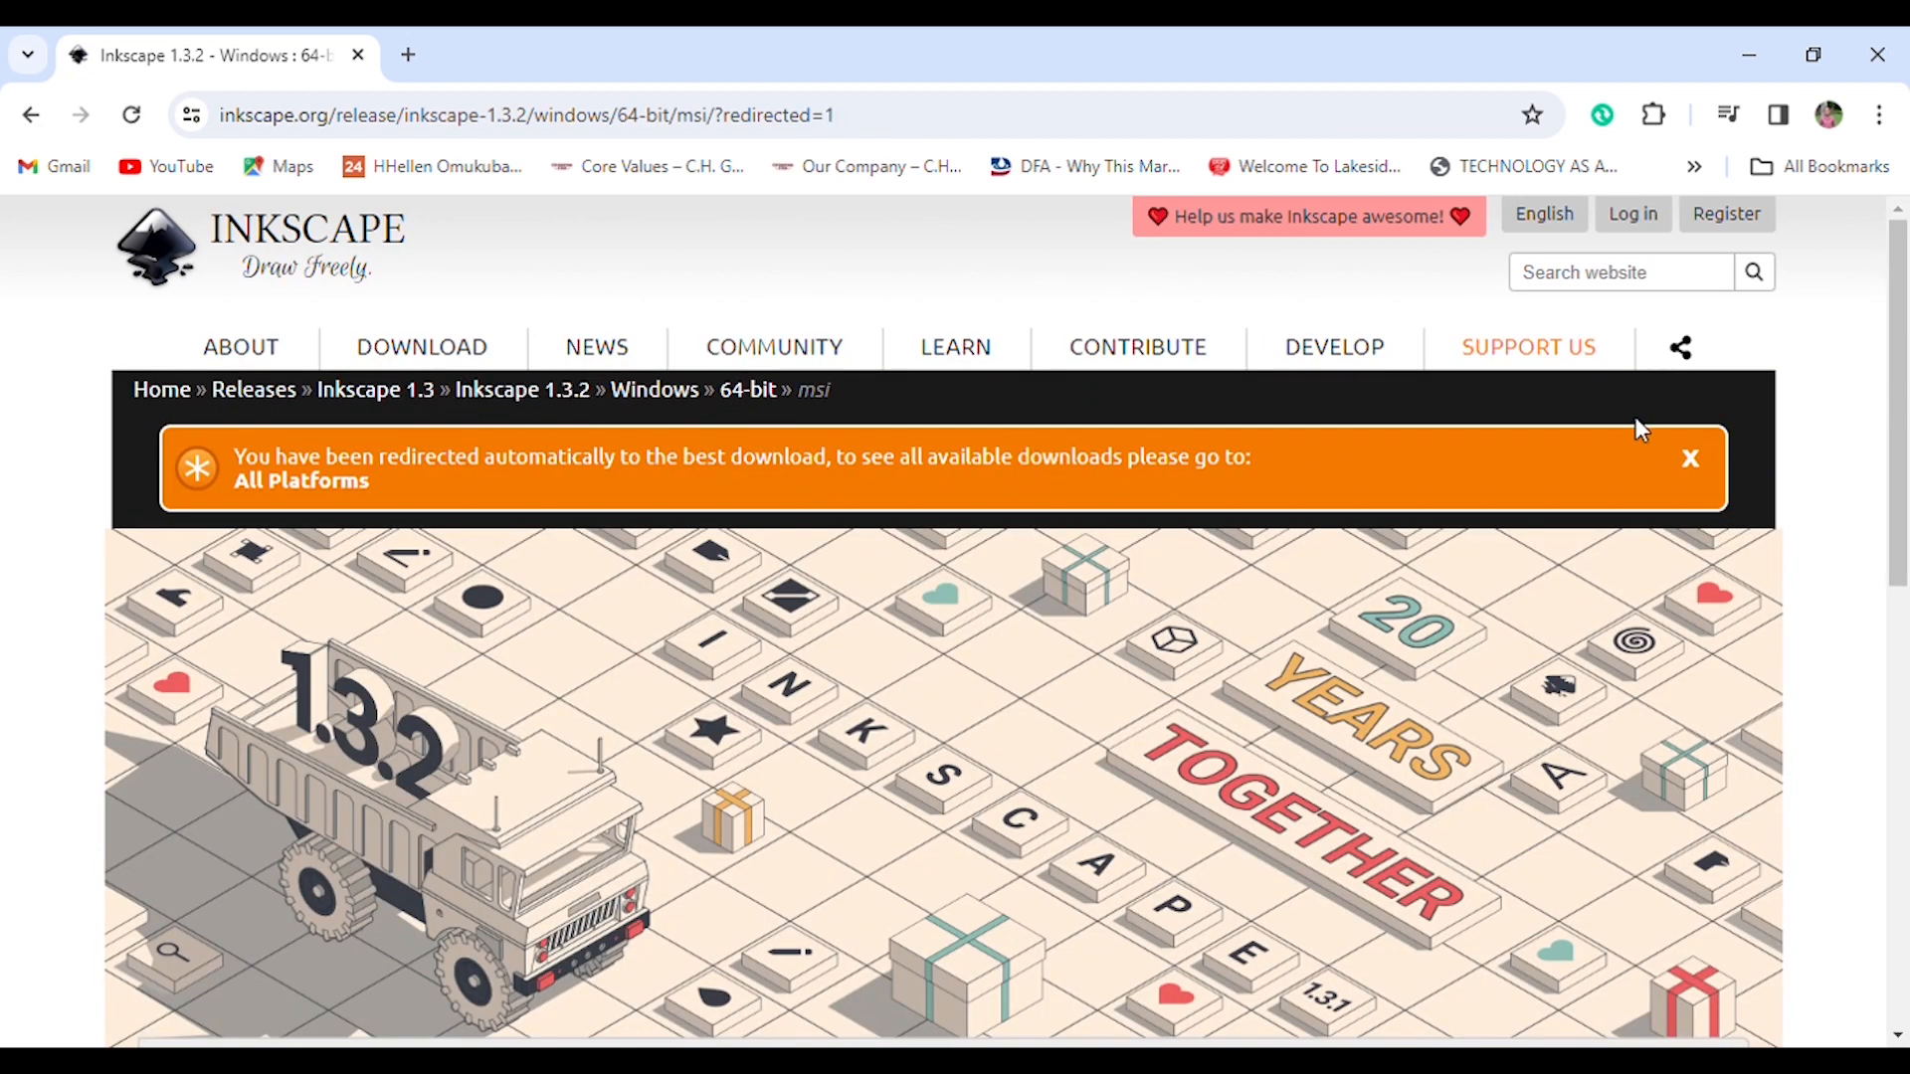
pyautogui.moveTo(1901, 341); pyautogui.dragTo(1879, 804)
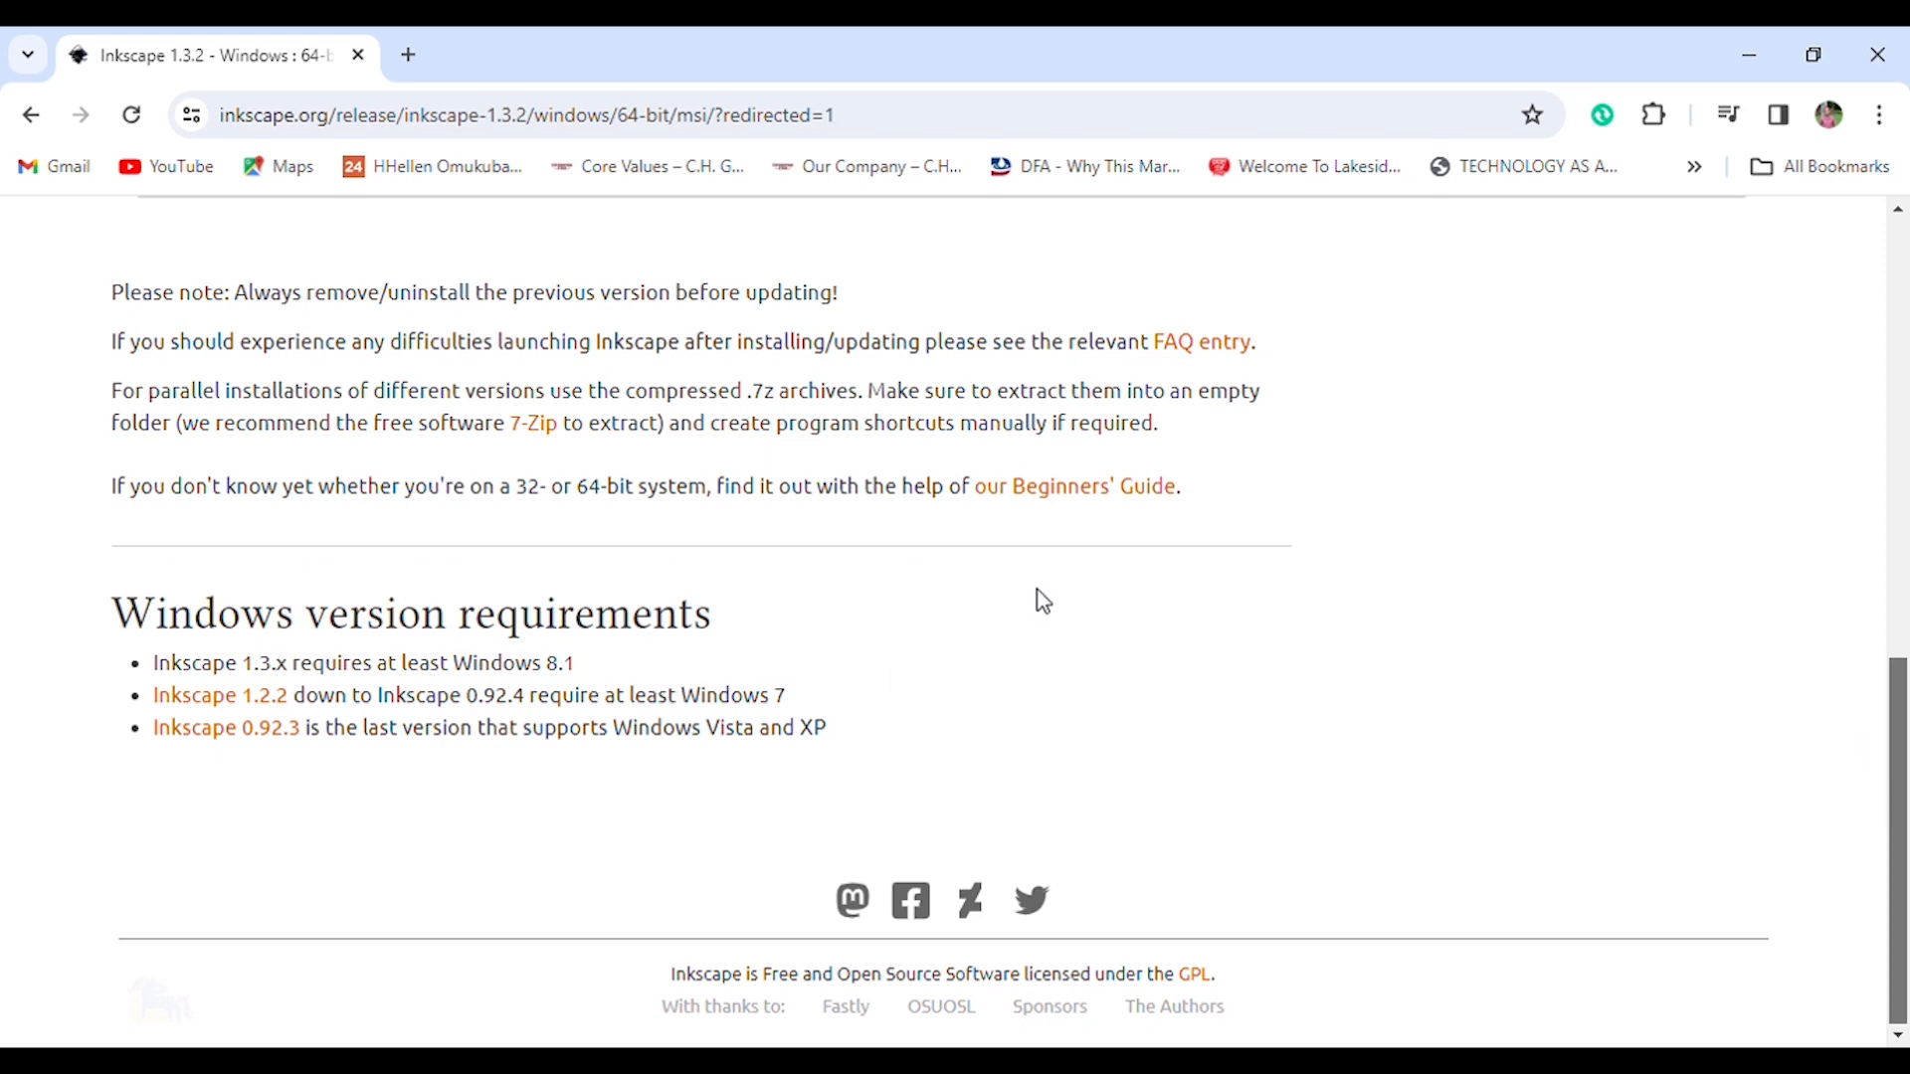
pyautogui.moveTo(1897, 725); pyautogui.dragTo(1905, 591)
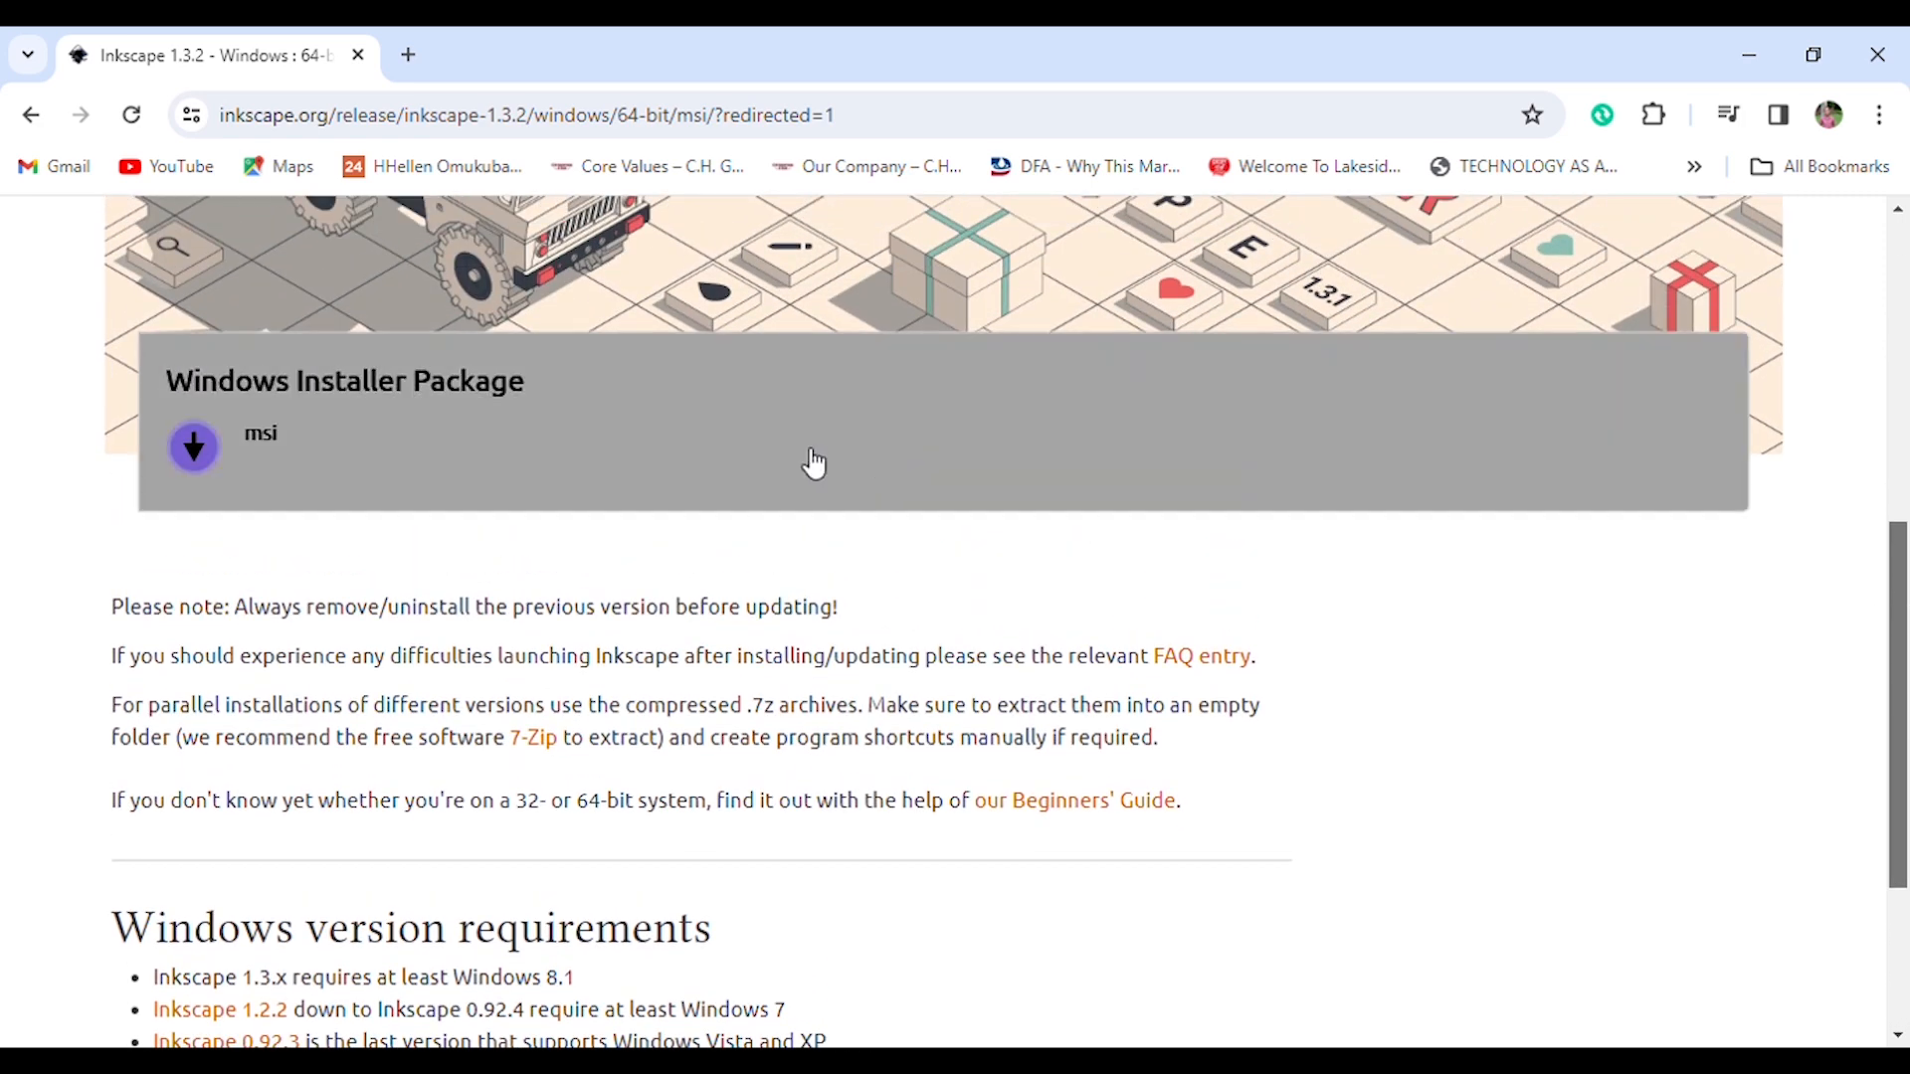
pyautogui.click(425, 456)
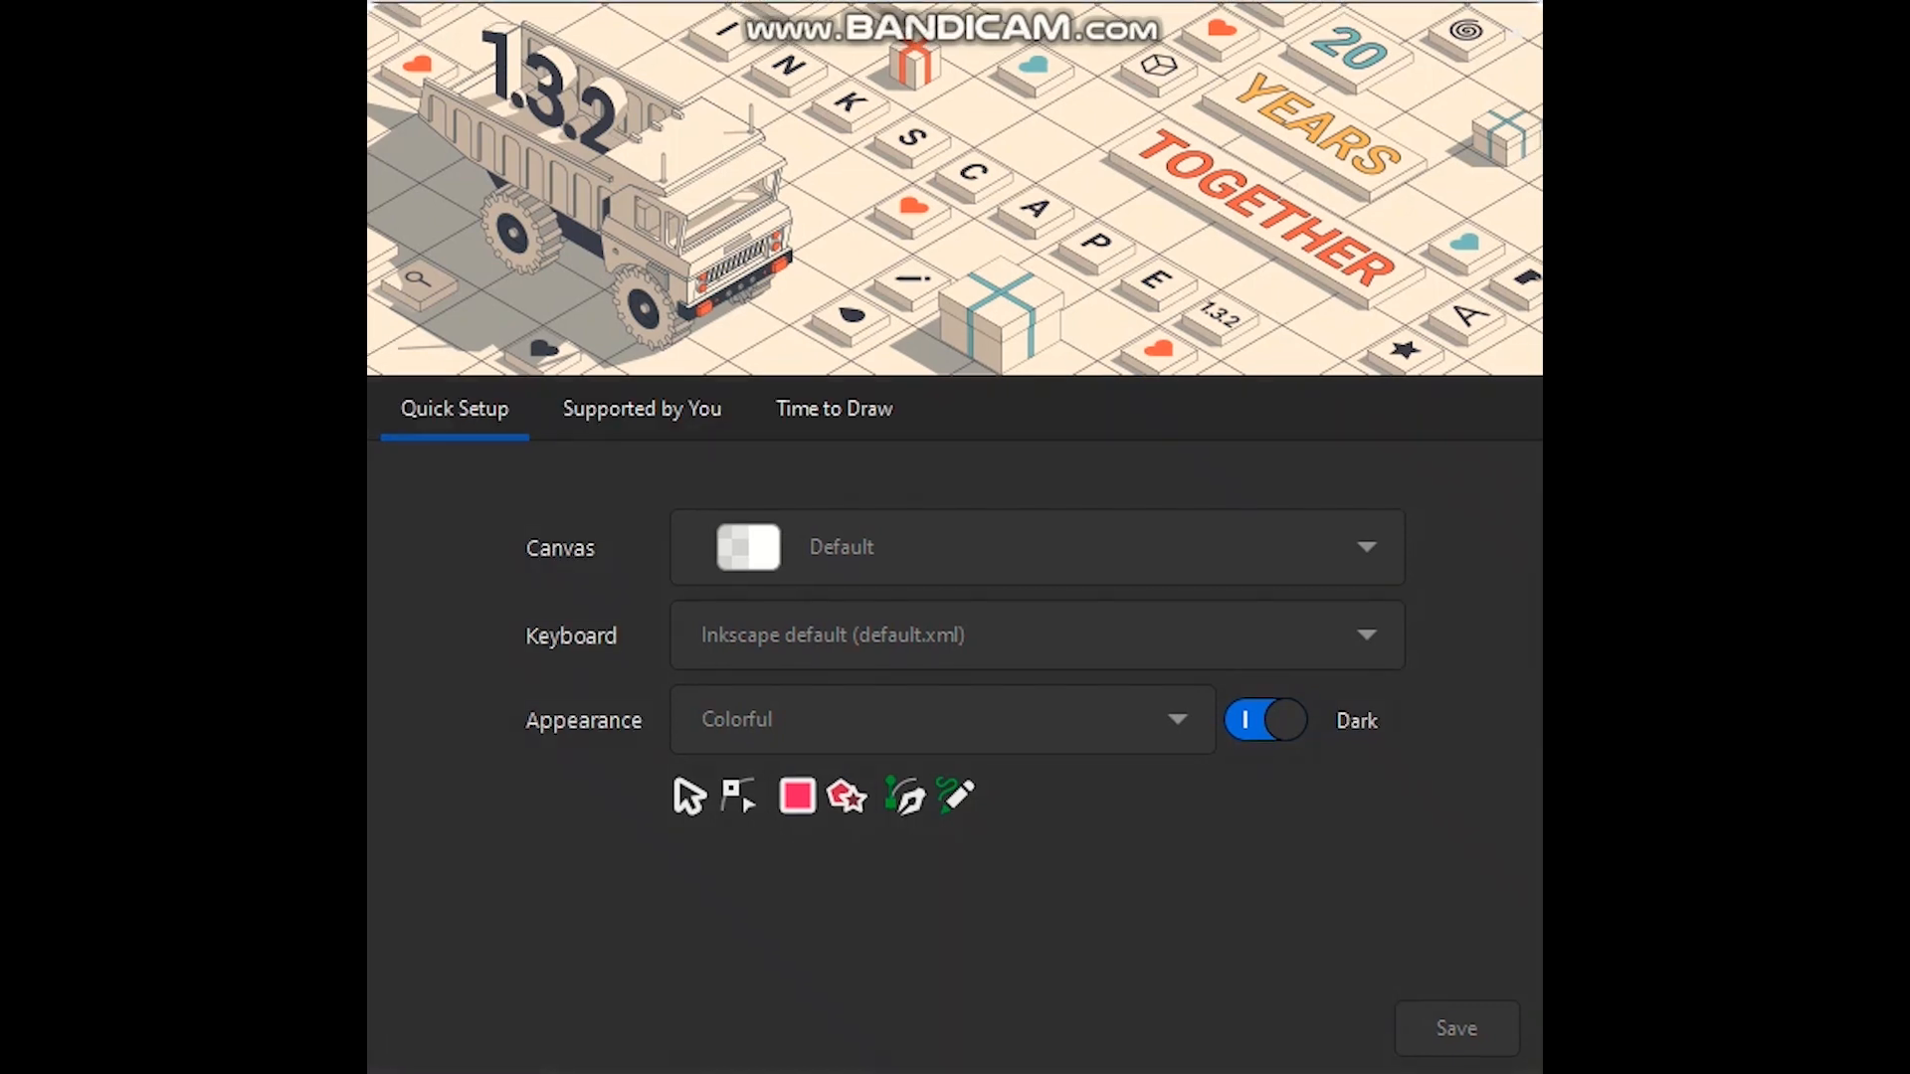
# - Look through the canvas background options in Inkscape's quick setup and choose Default
pyautogui.click(1037, 547)
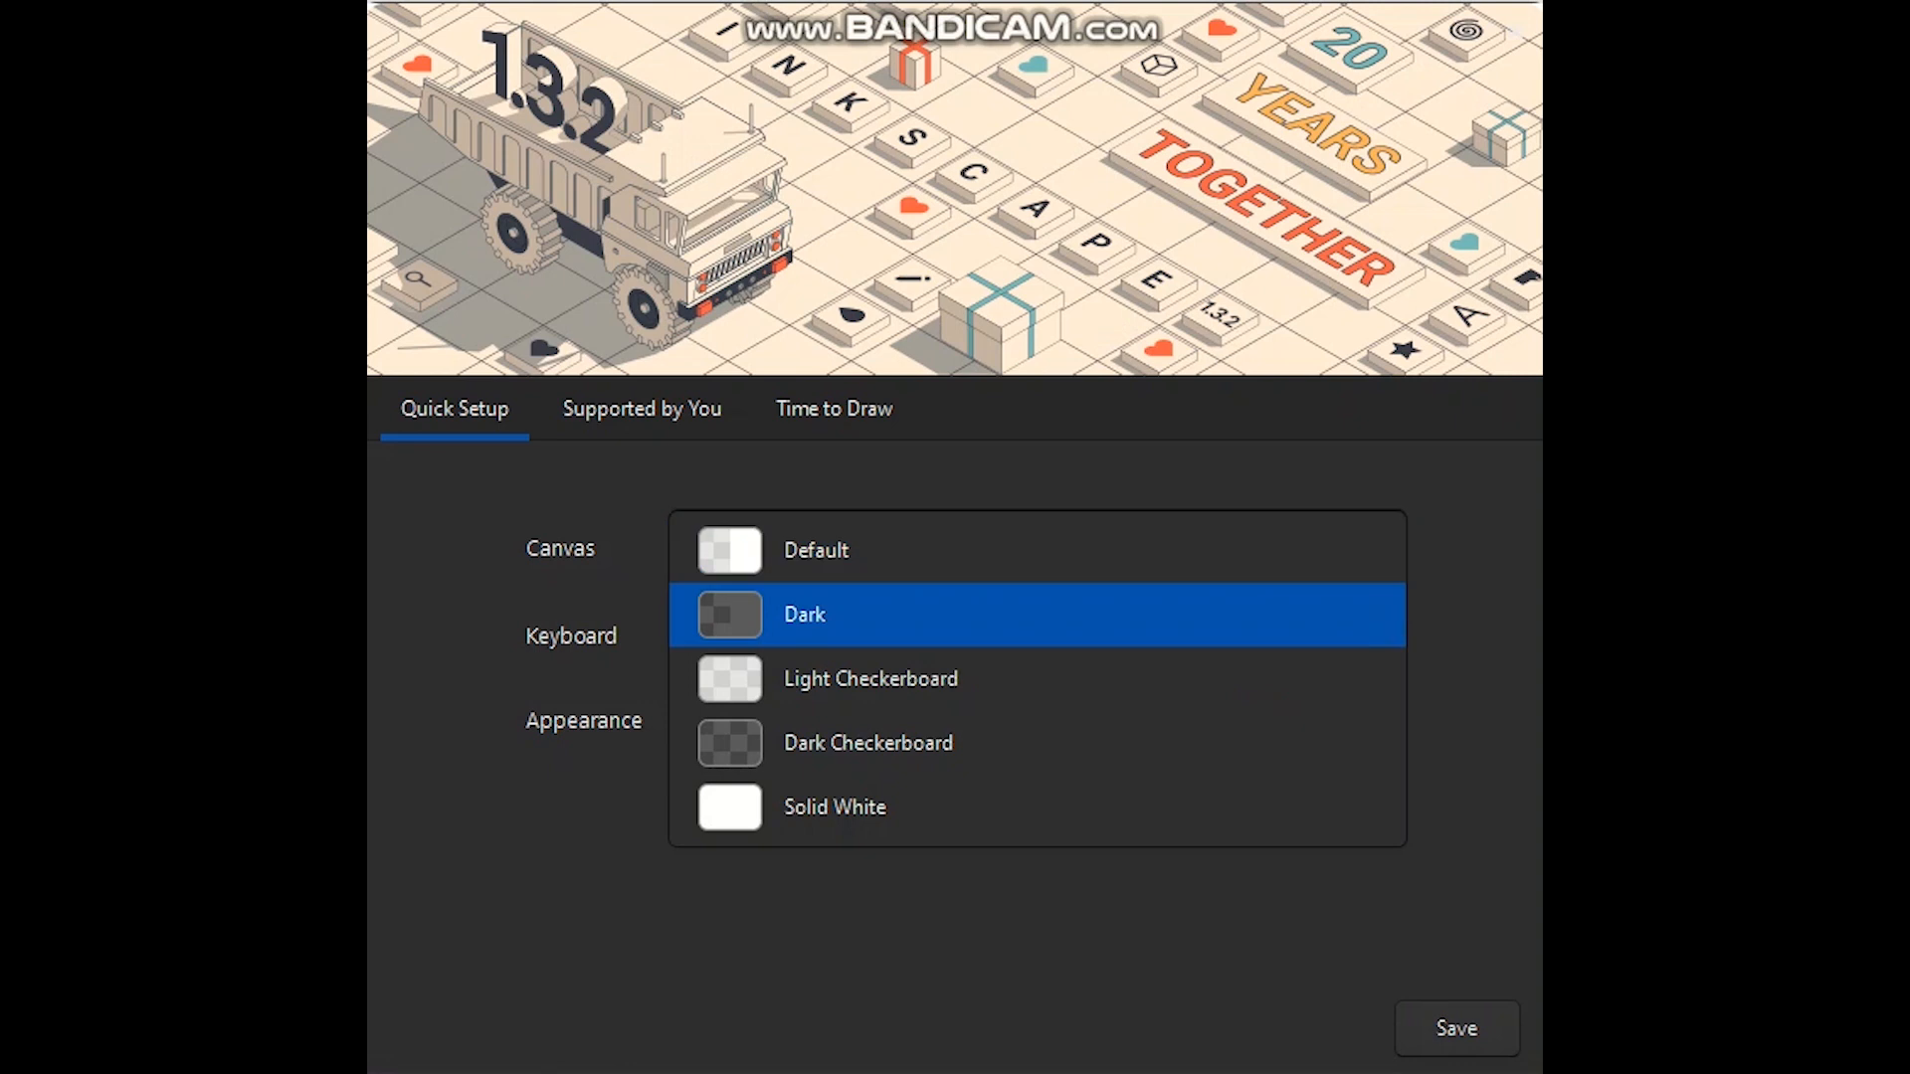
pyautogui.press('Down')
pyautogui.press('Down')
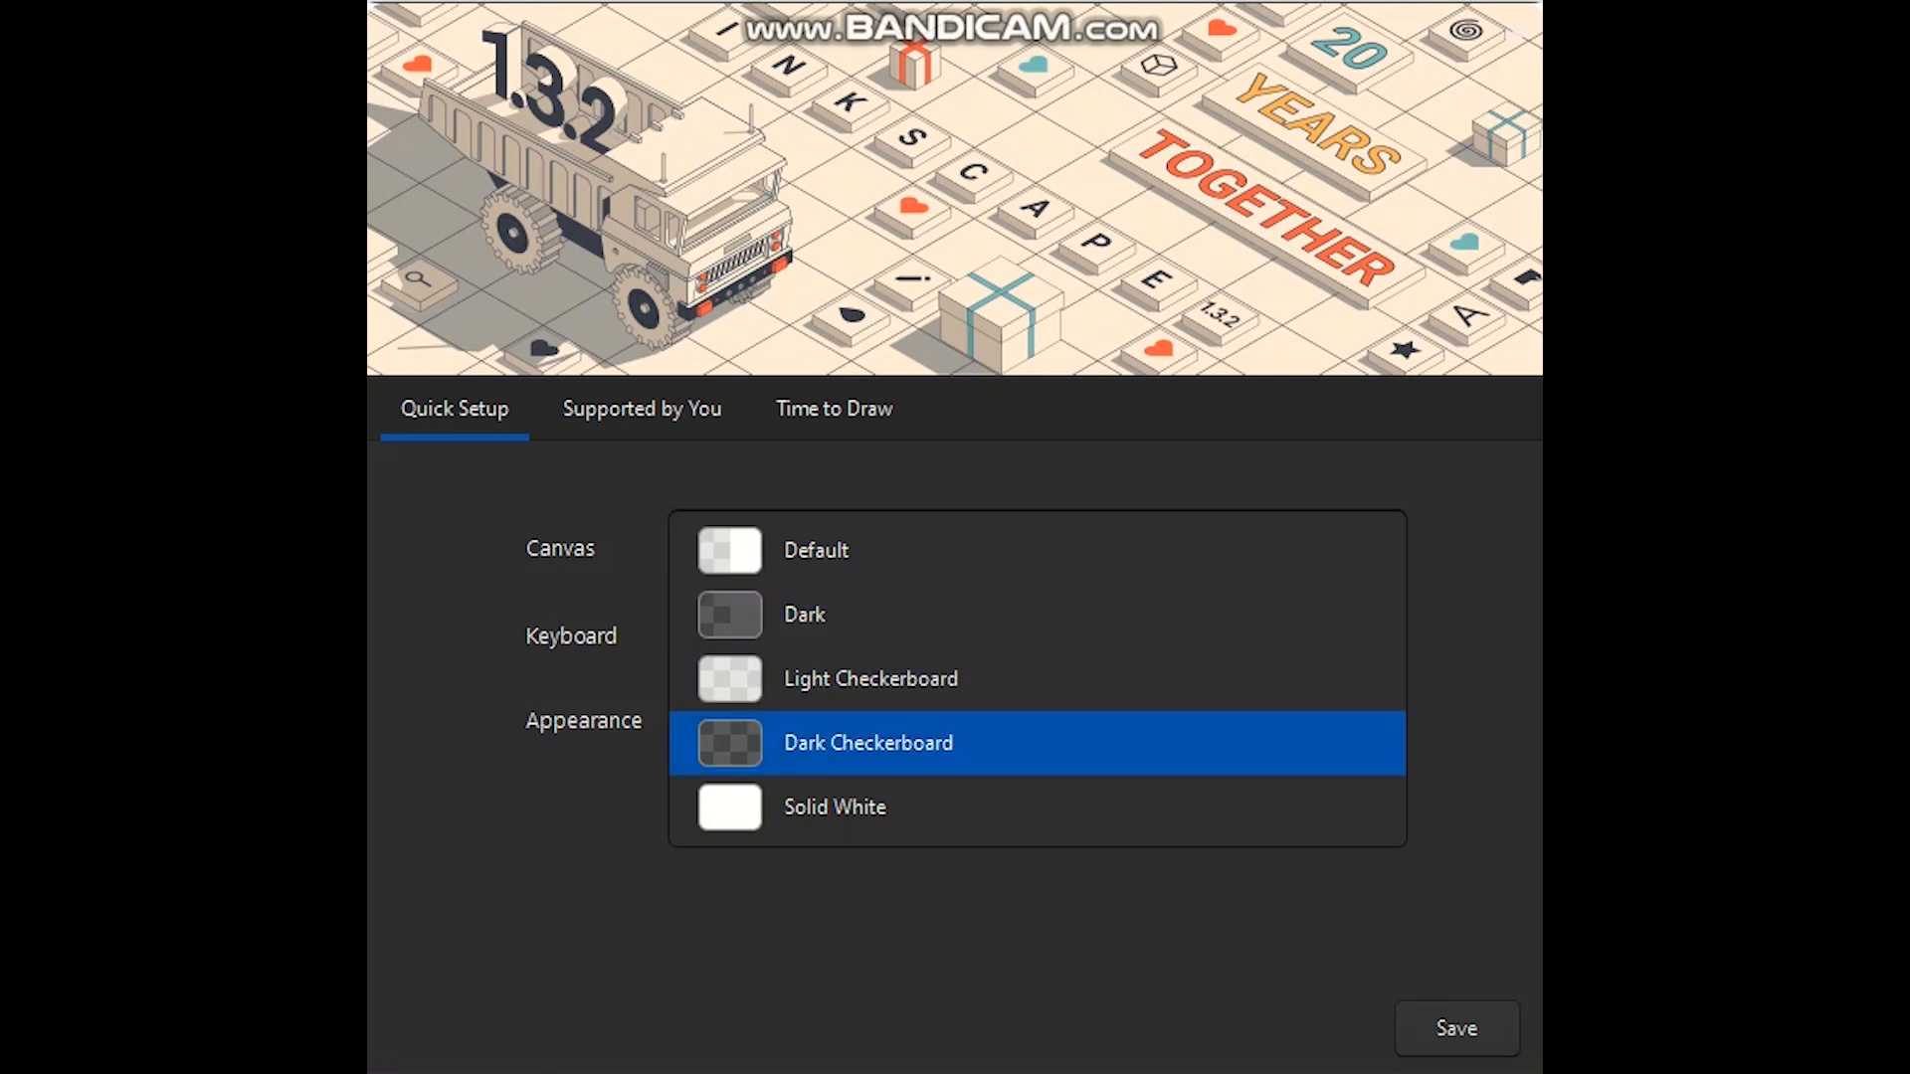
pyautogui.press('Down')
pyautogui.press('Up')
pyautogui.press('Up')
pyautogui.press('Up')
pyautogui.press('Up')
pyautogui.press('Return')
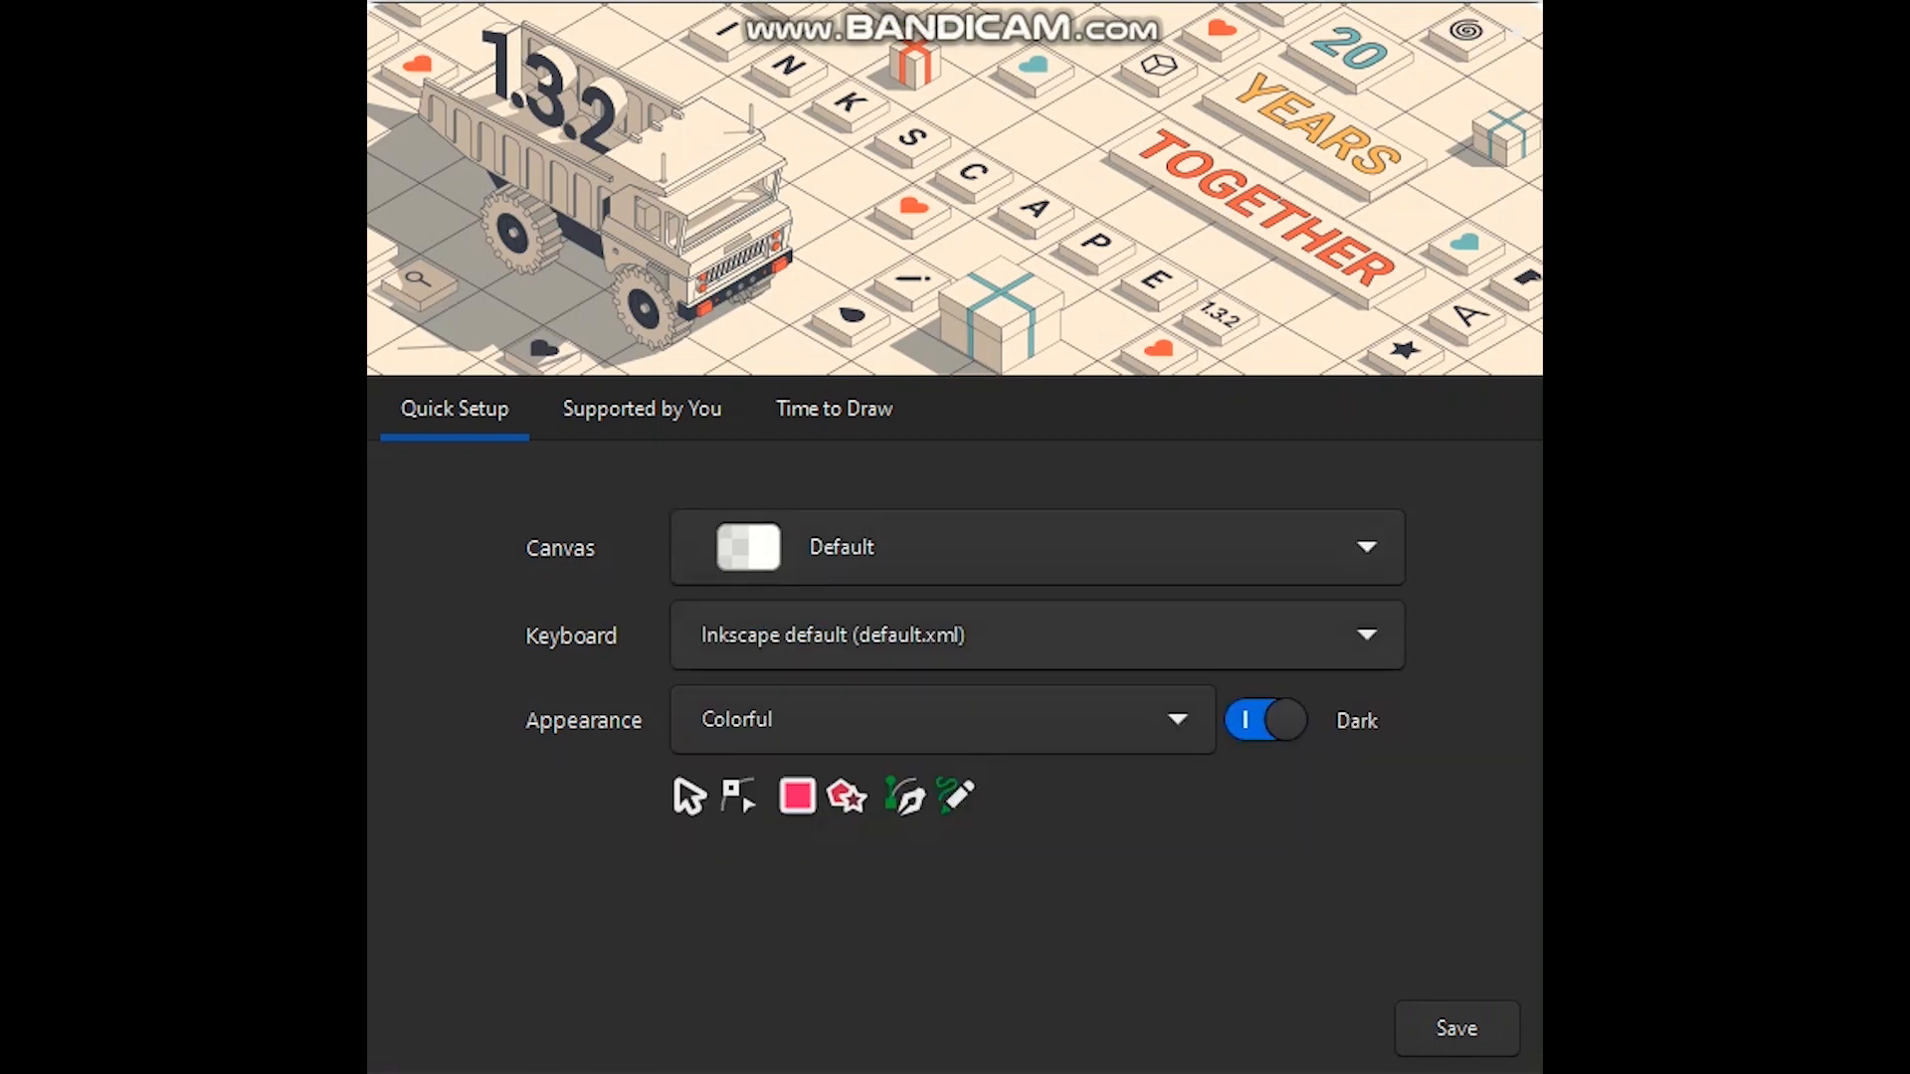
# - Look through the keyboard shortcut sets in the quick setup and choose Inkscape default (default.xml)
pyautogui.click(1037, 634)
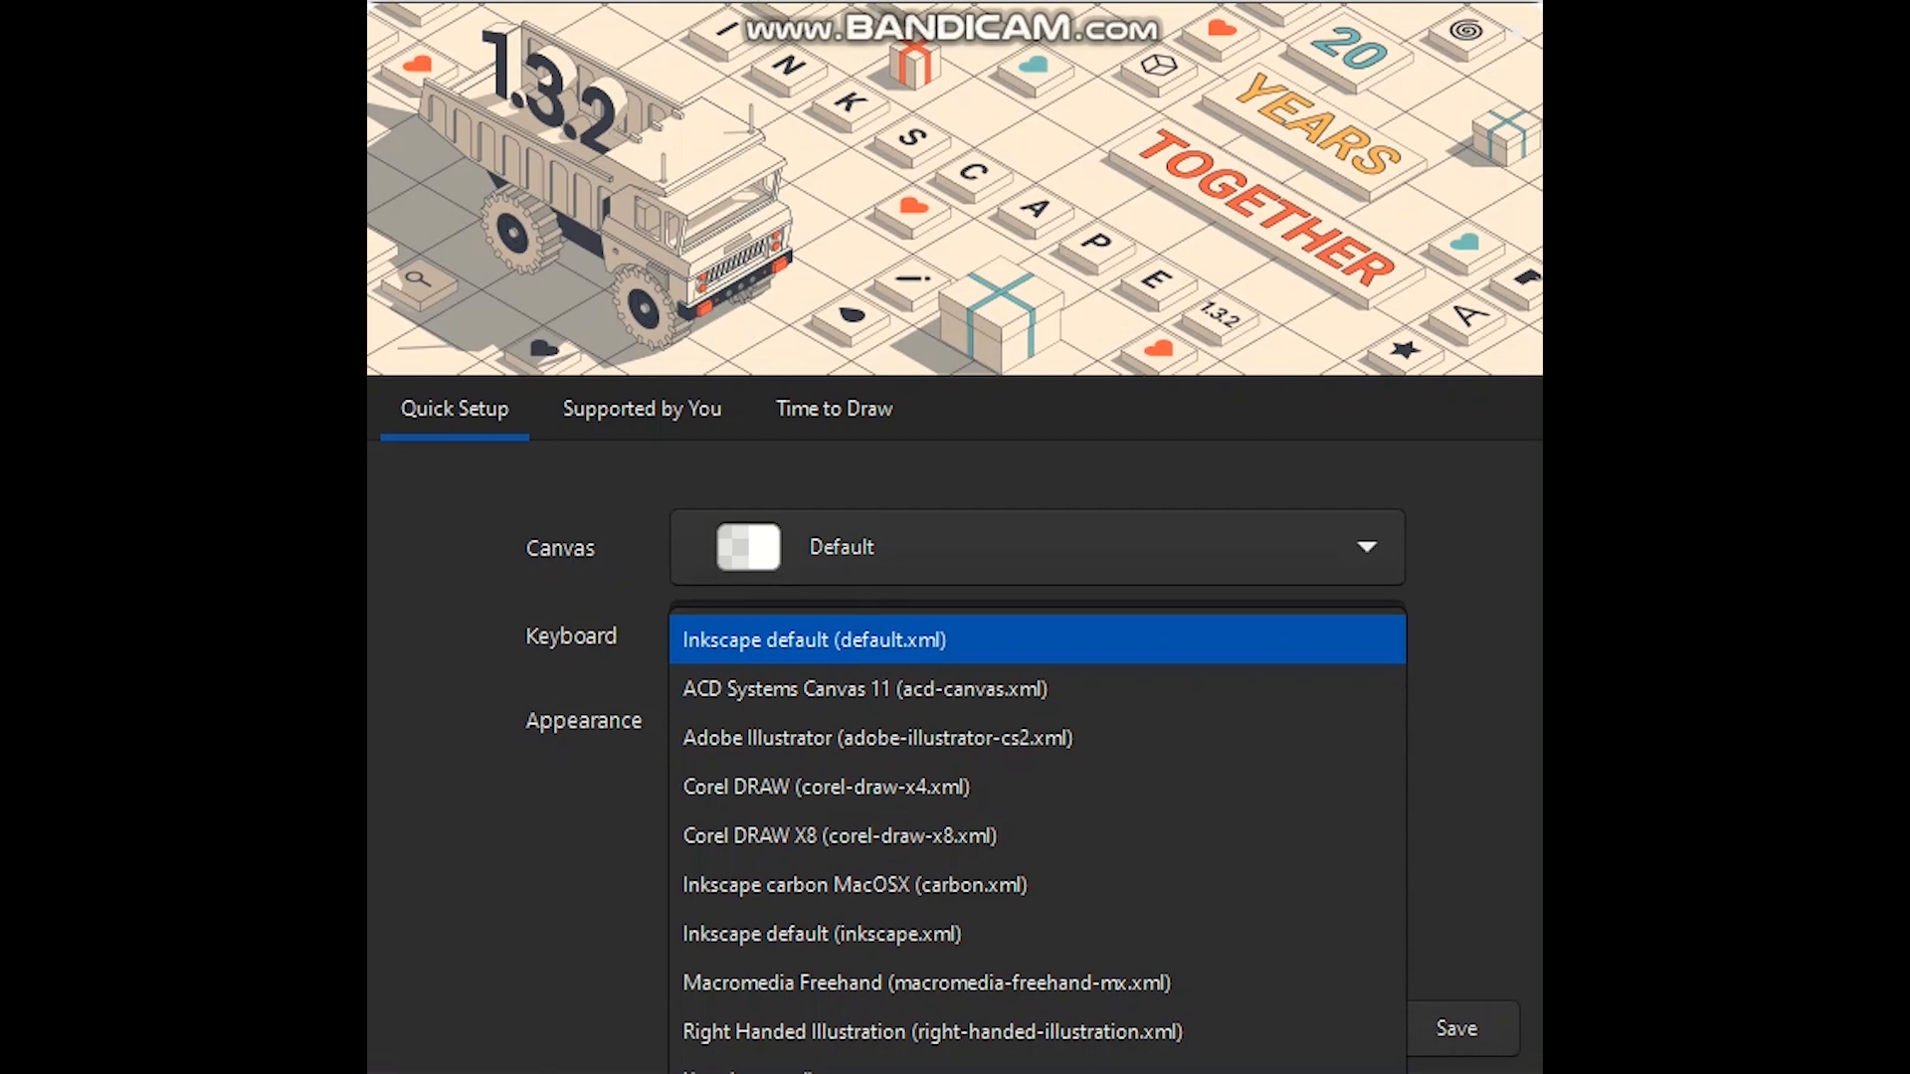
pyautogui.press('Down')
pyautogui.press('Down')
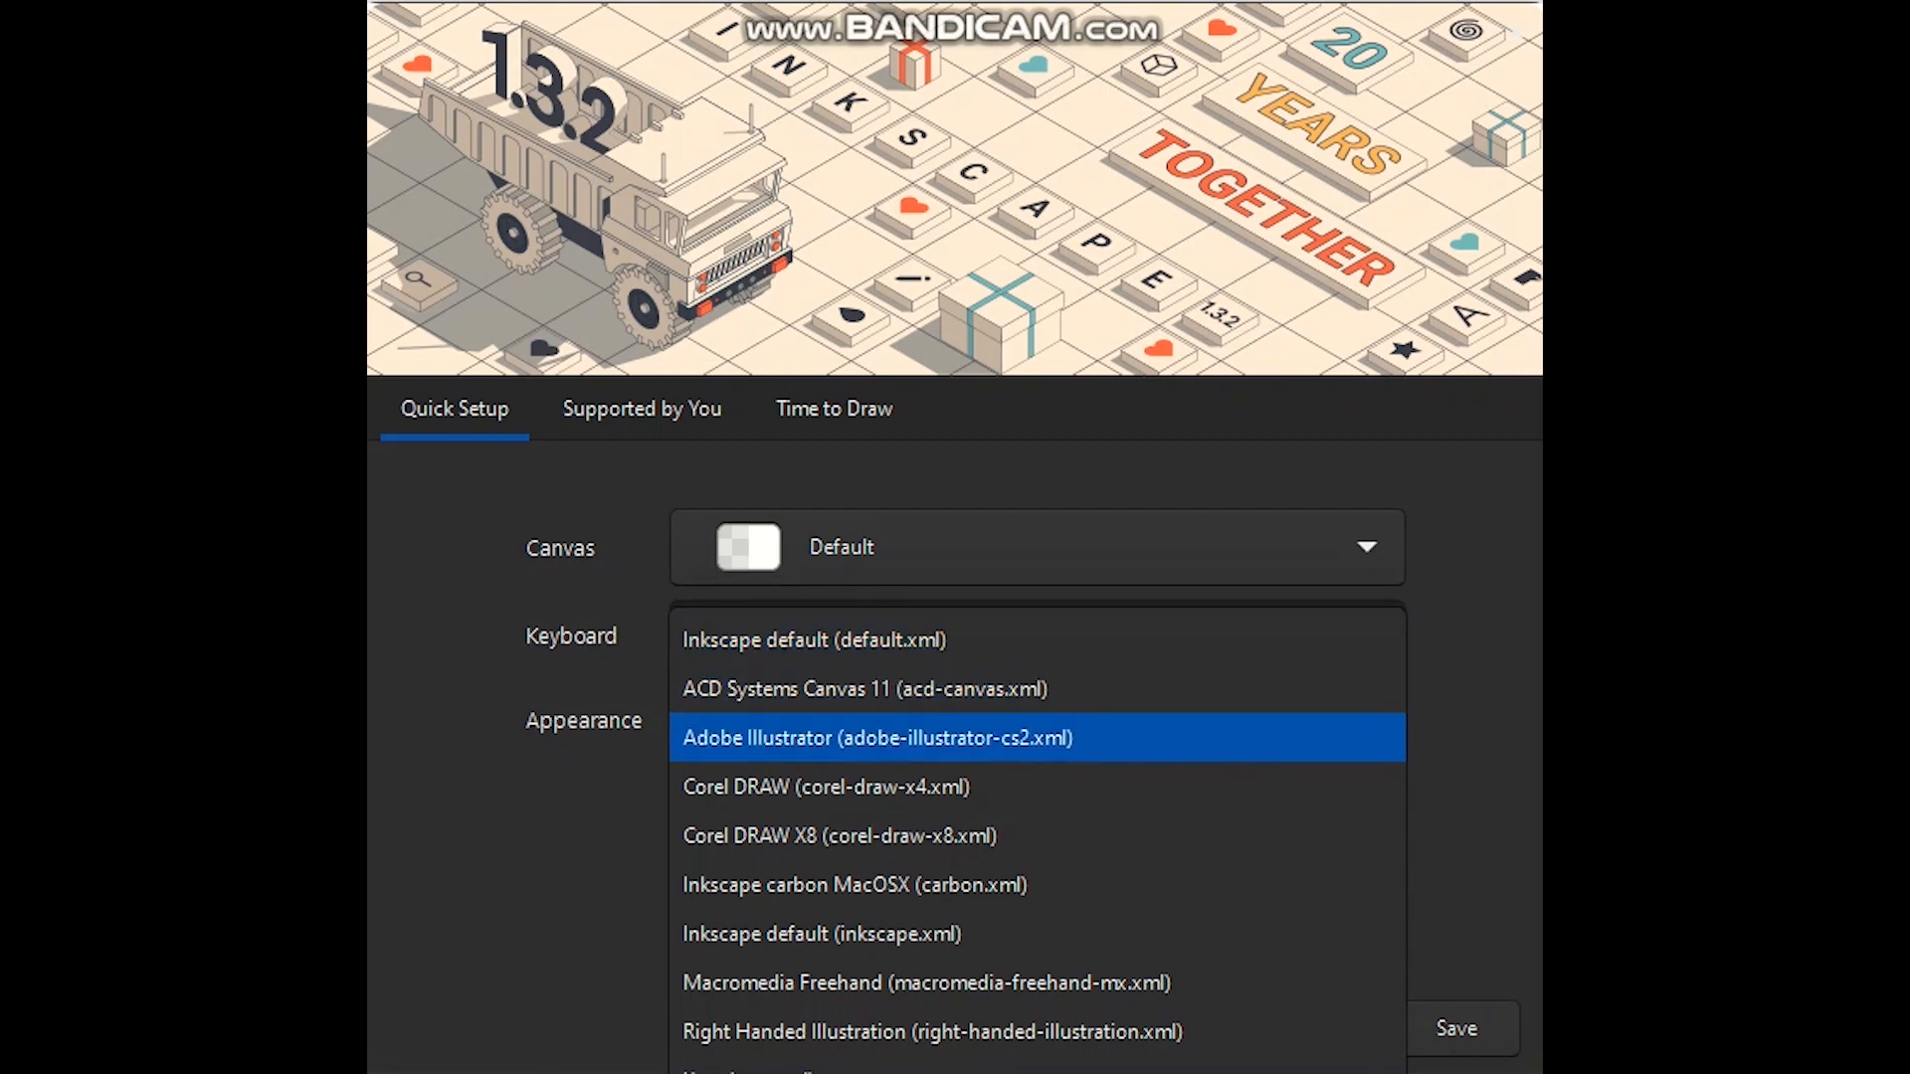
pyautogui.press('Down')
pyautogui.press('Down')
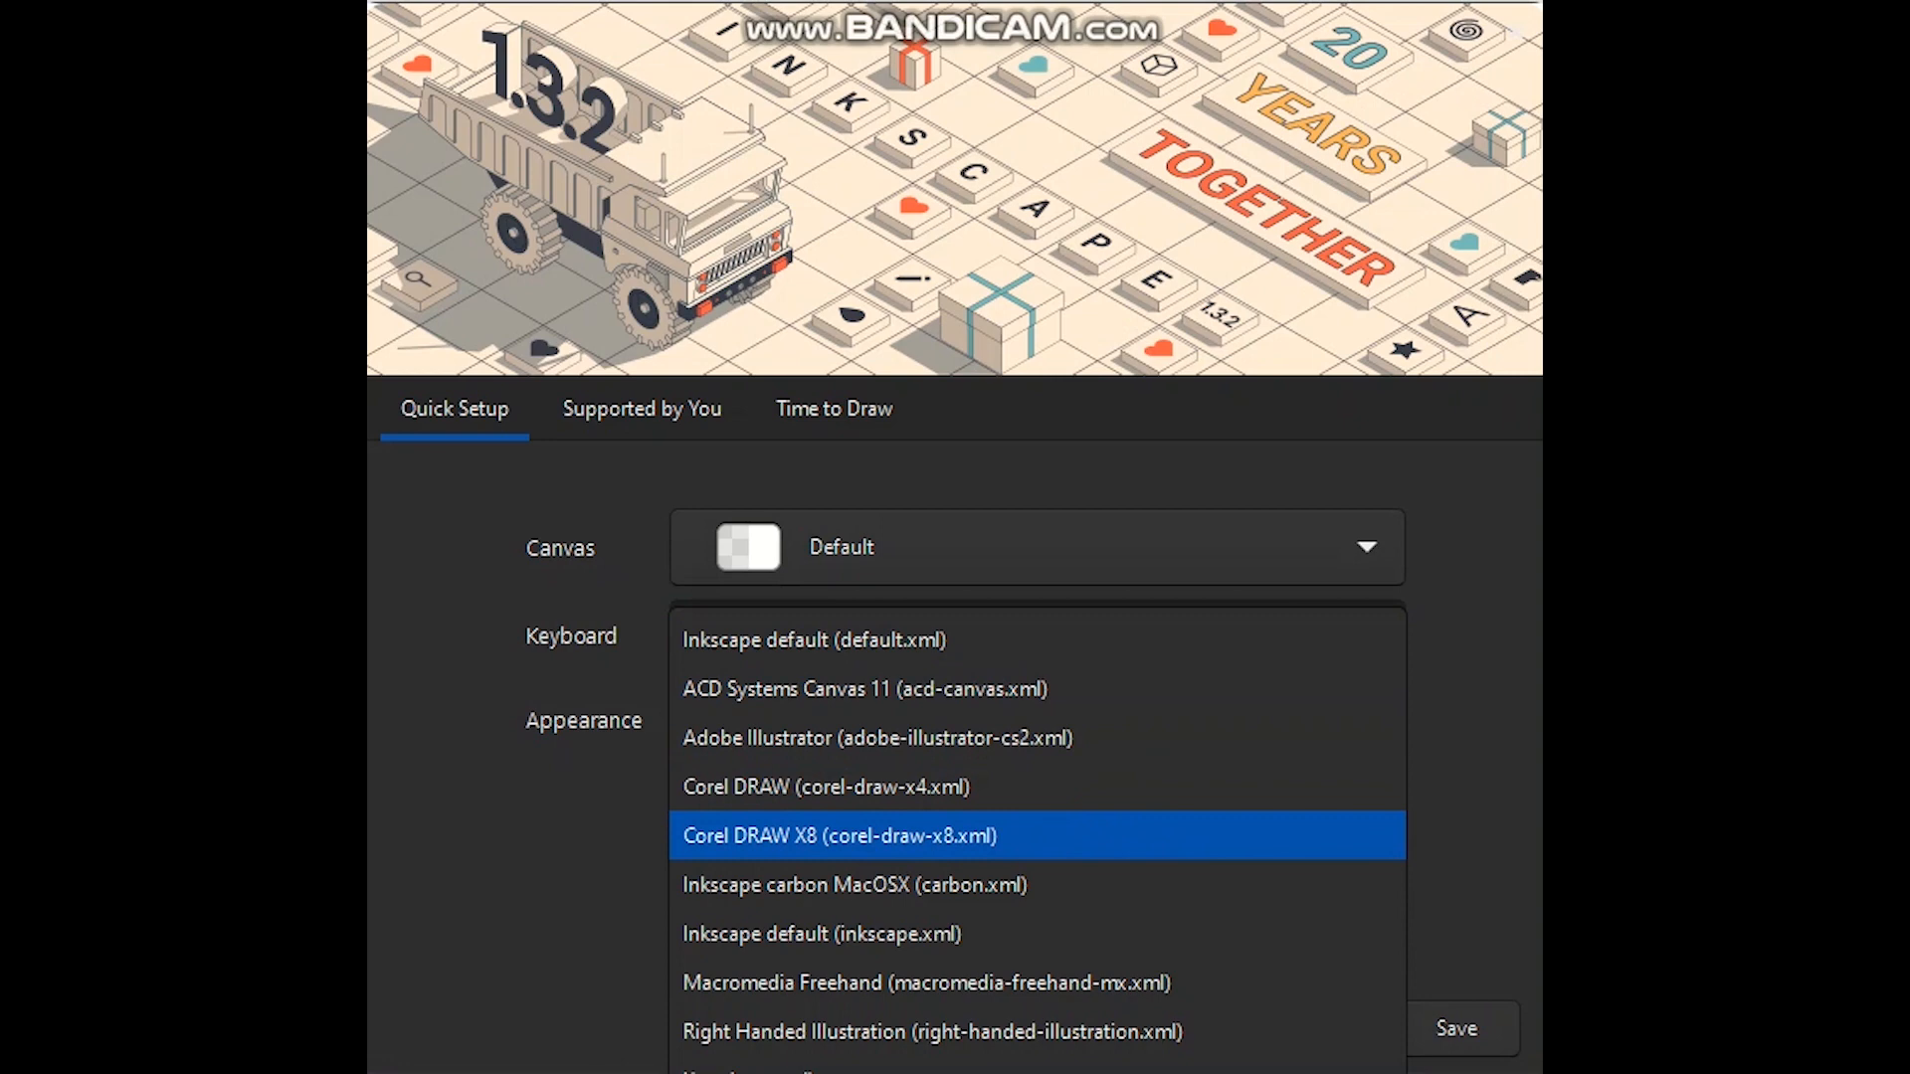
pyautogui.press('Down')
pyautogui.press('Down')
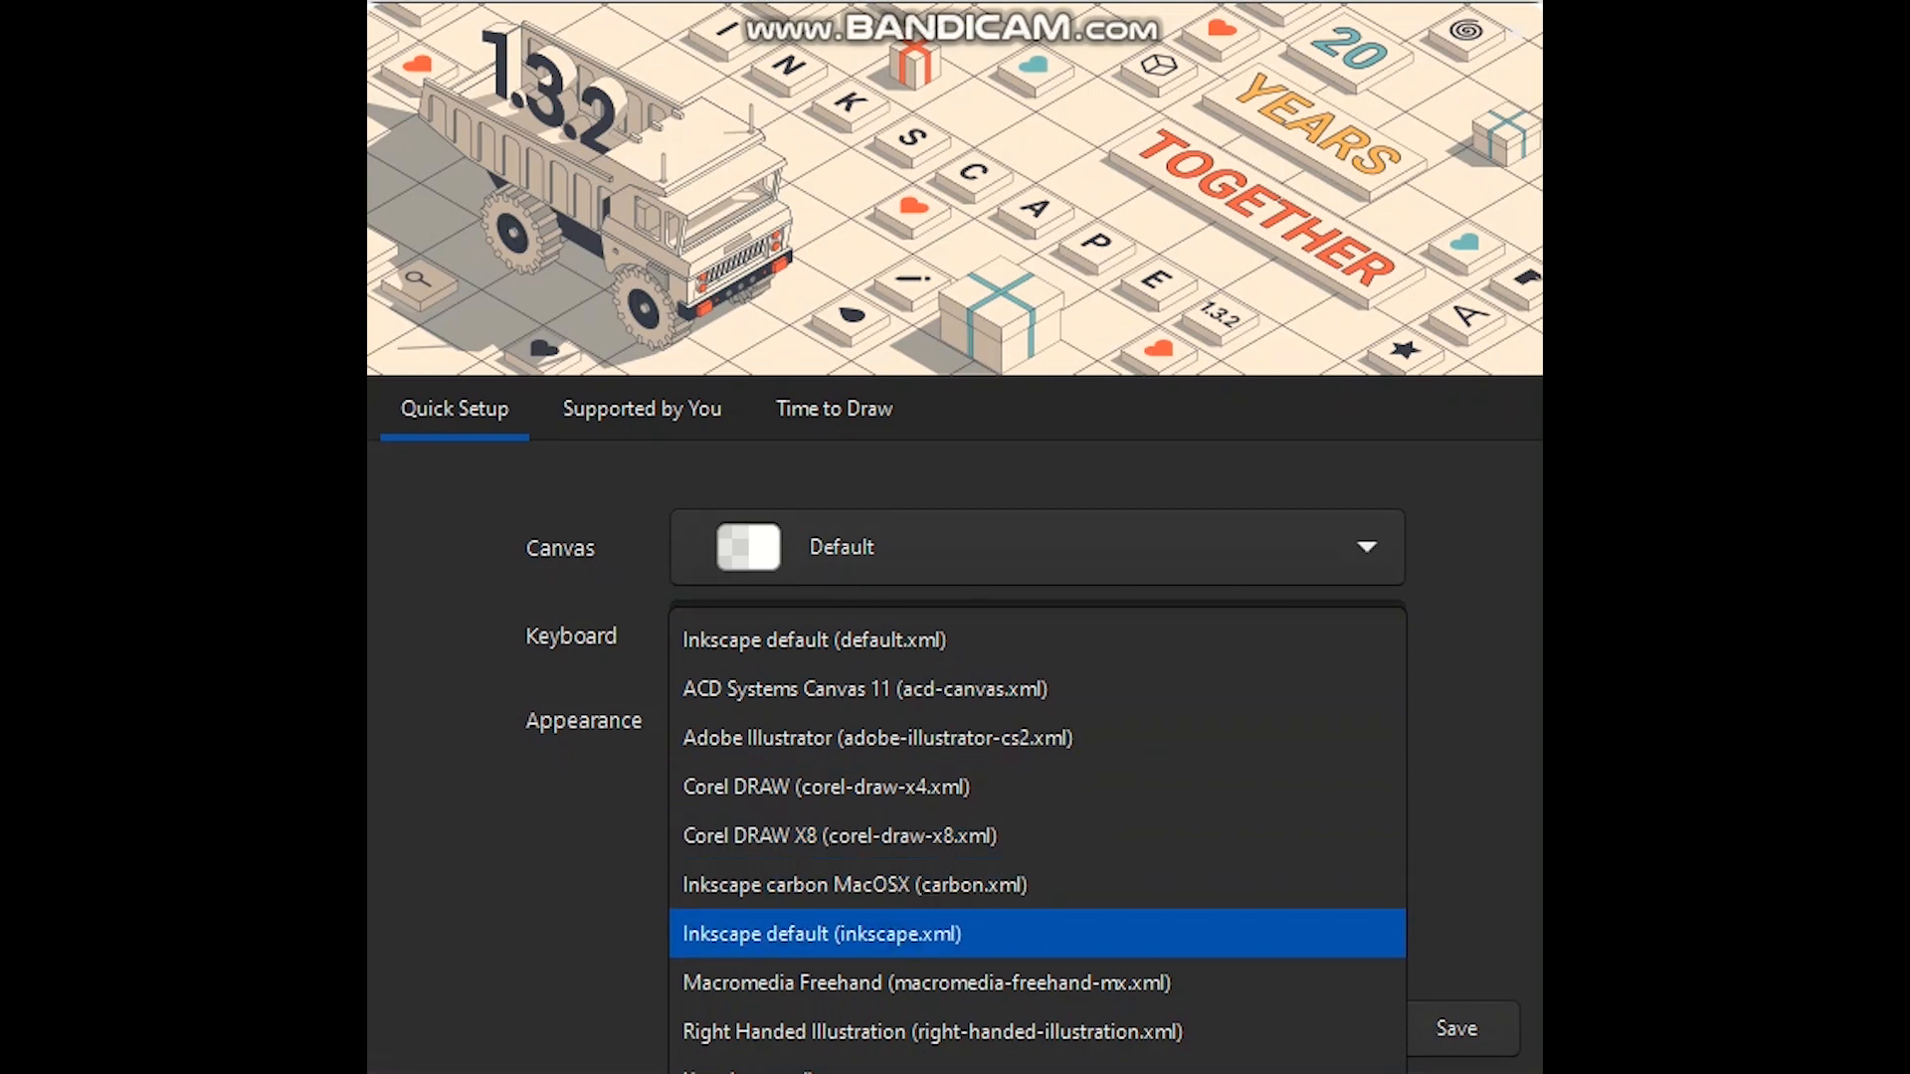
pyautogui.press('Up')
pyautogui.press('Up')
pyautogui.press('Up')
pyautogui.press('Up')
pyautogui.press('Up')
pyautogui.press('Up')
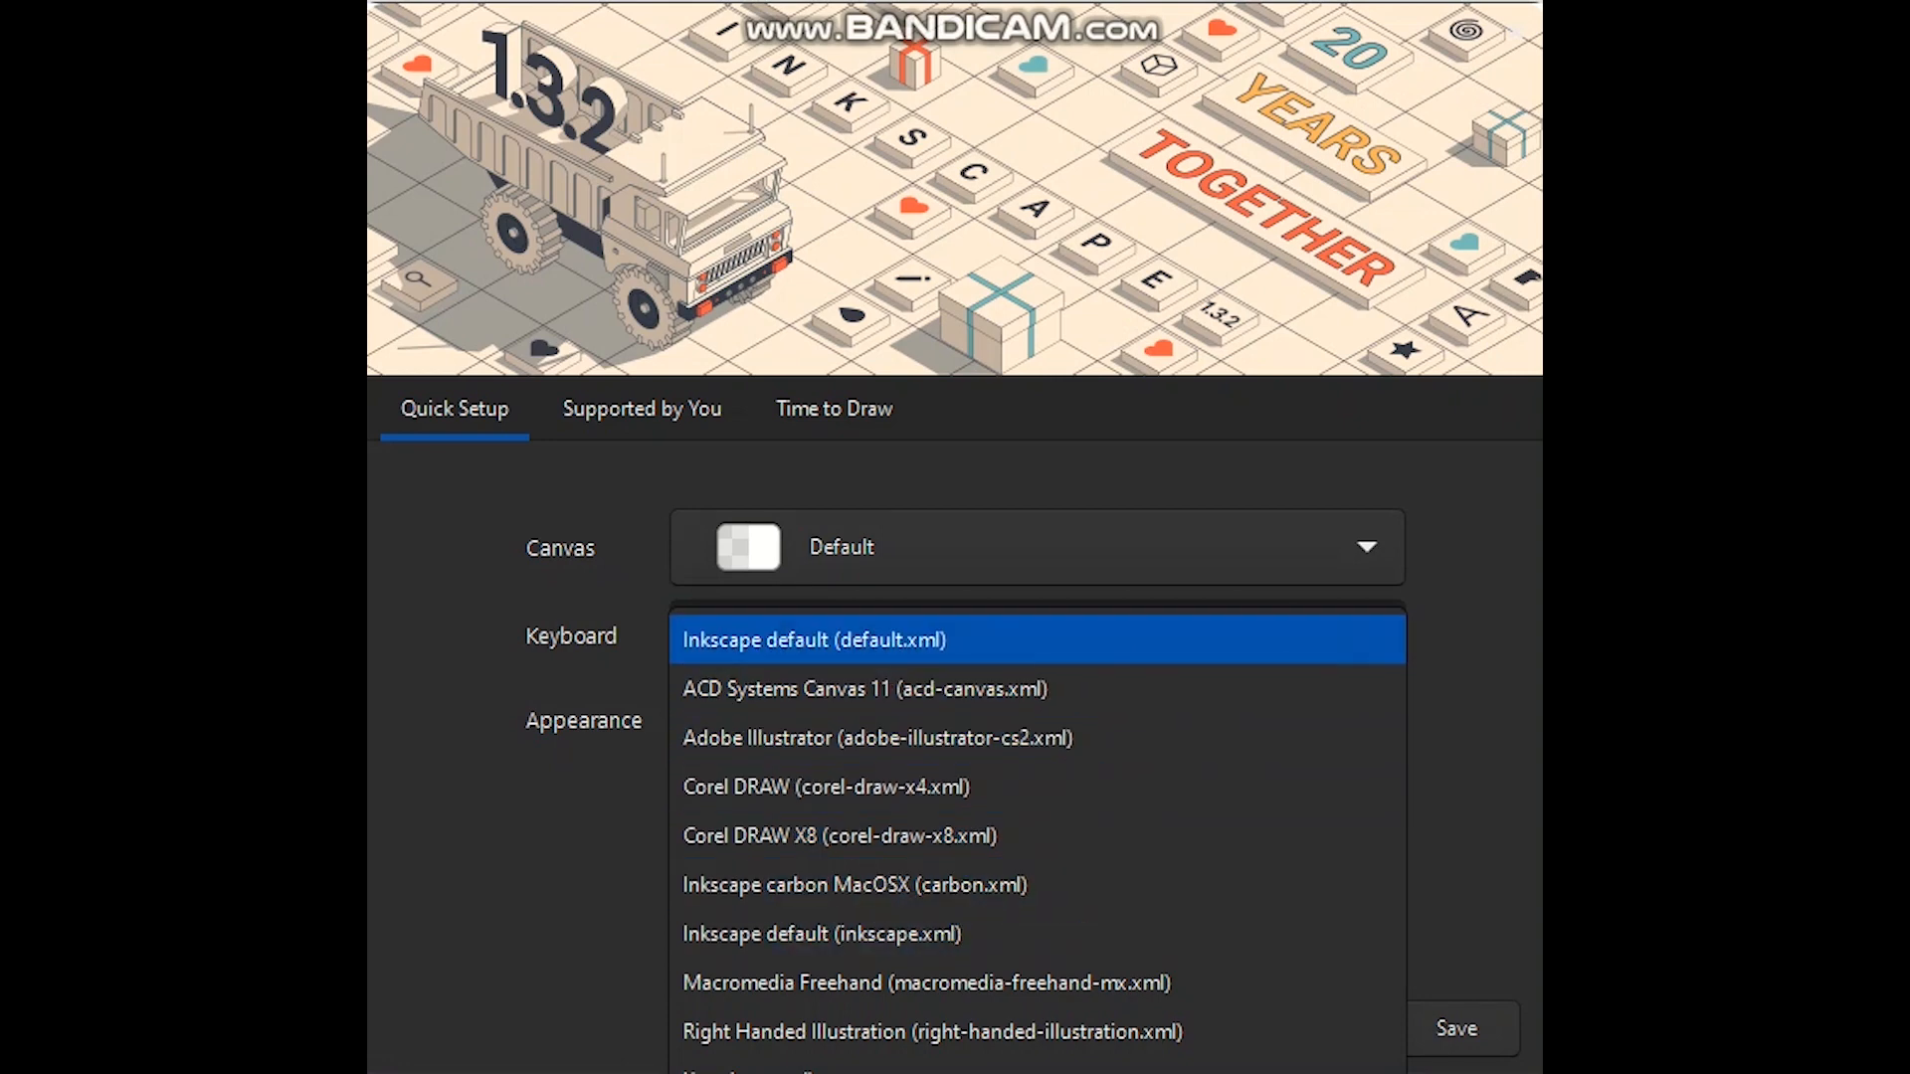
pyautogui.press('Return')
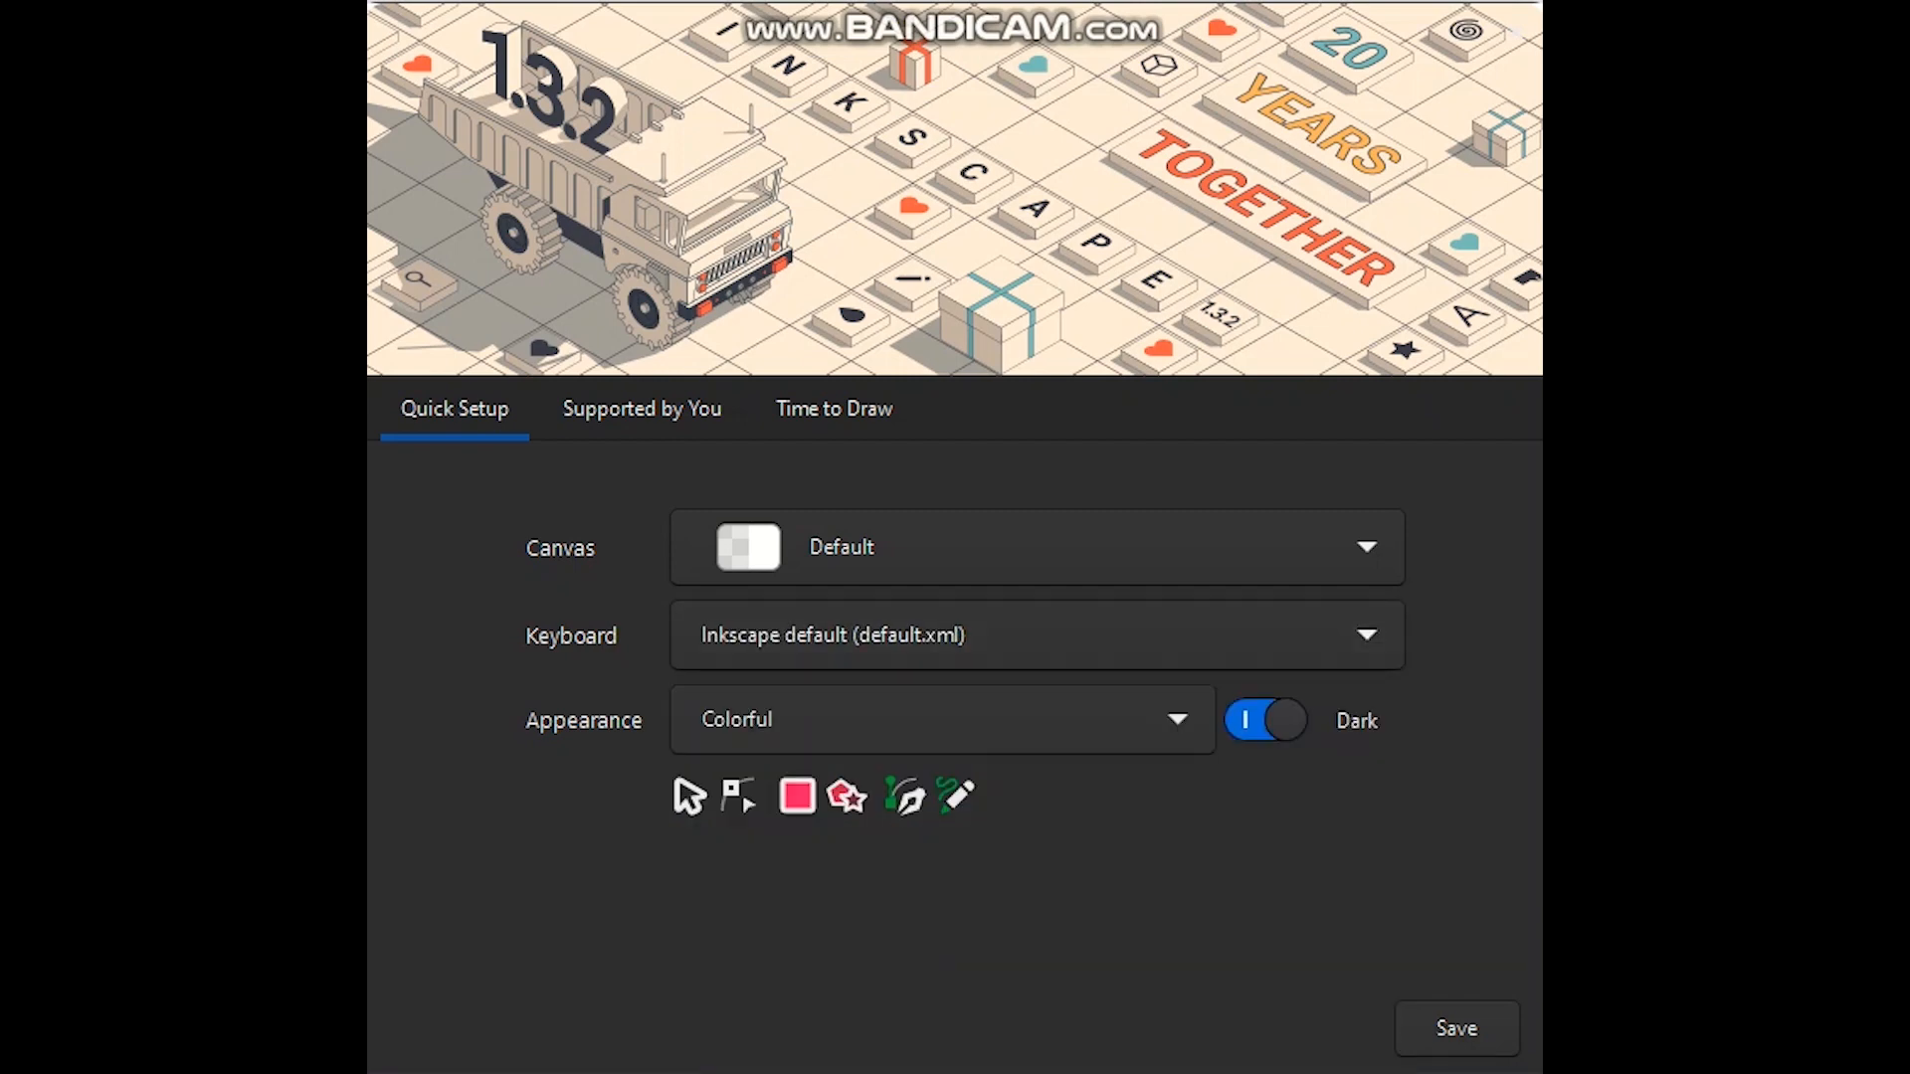
# - Look through the icon appearance themes in the quick setup and choose Colorful
pyautogui.click(943, 719)
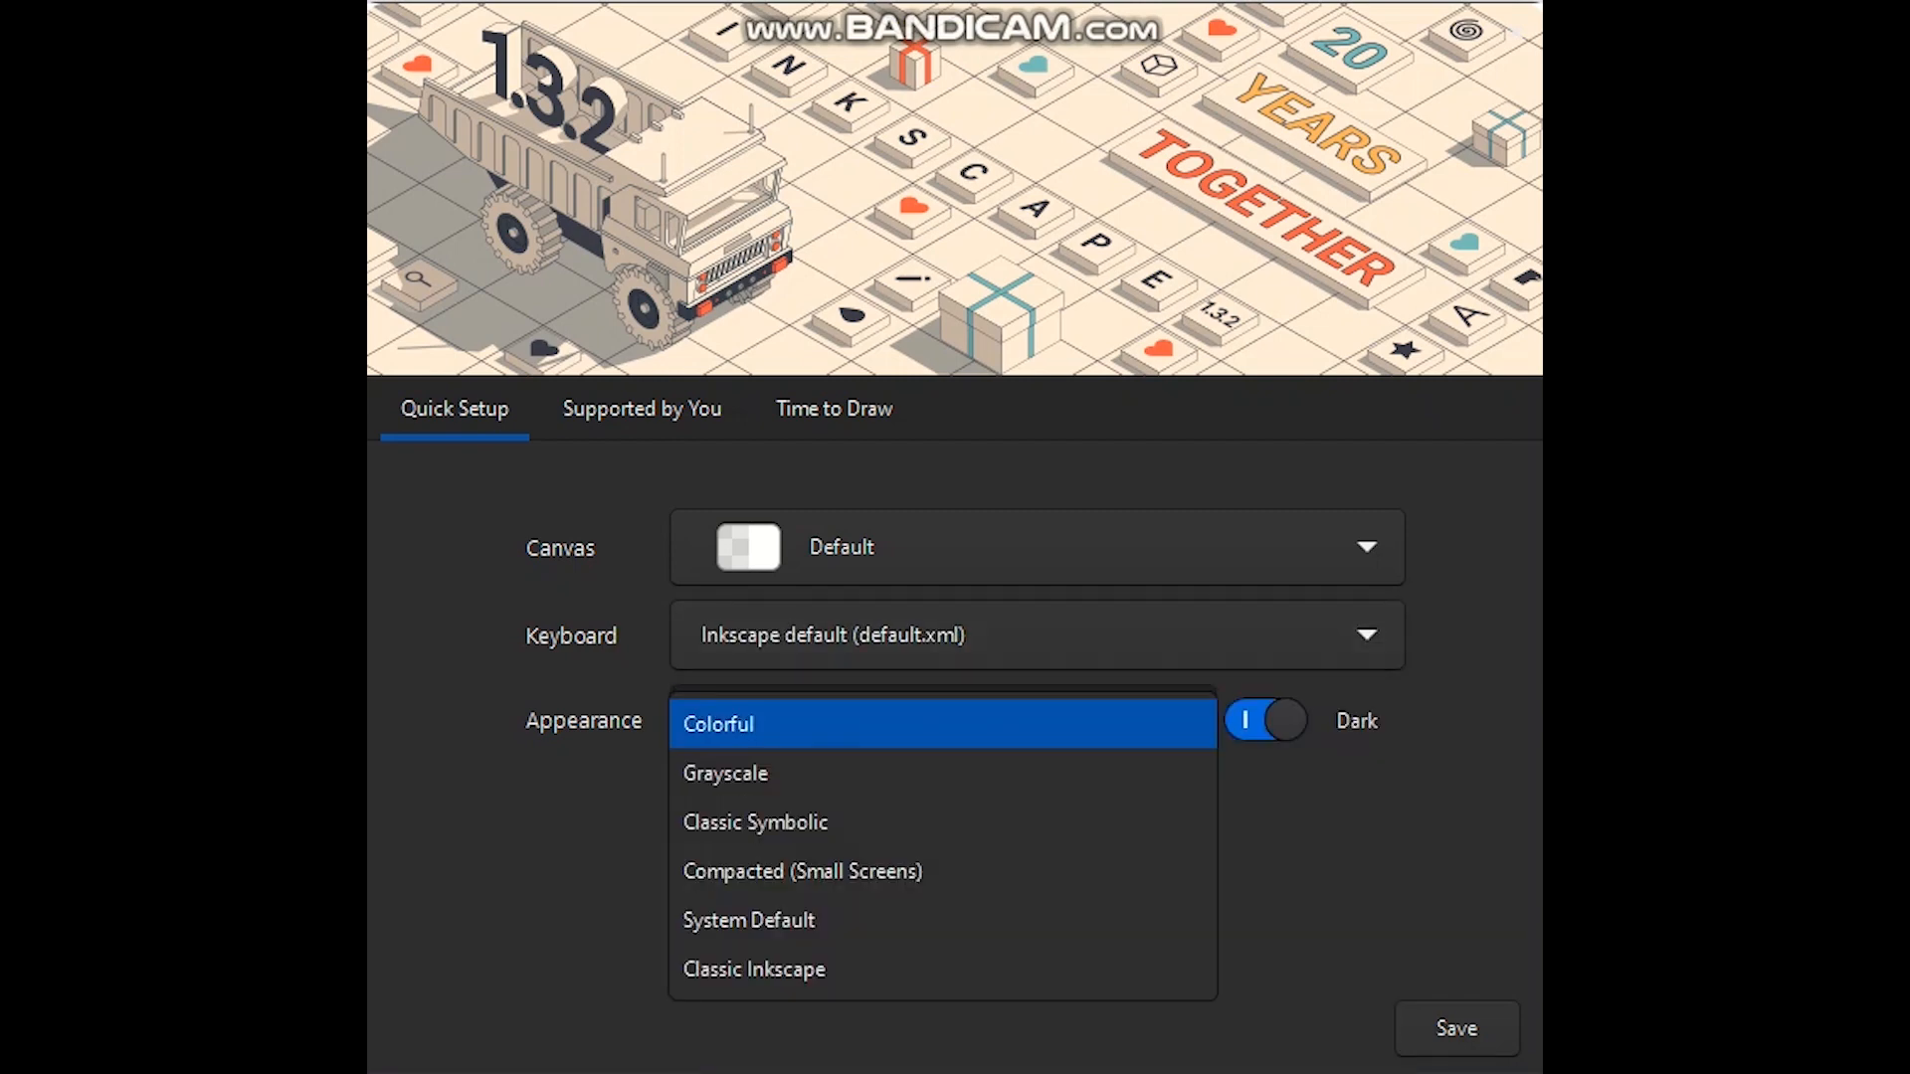
pyautogui.press('Down')
pyautogui.press('Down')
pyautogui.press('Down')
pyautogui.press('Down')
pyautogui.press('Down')
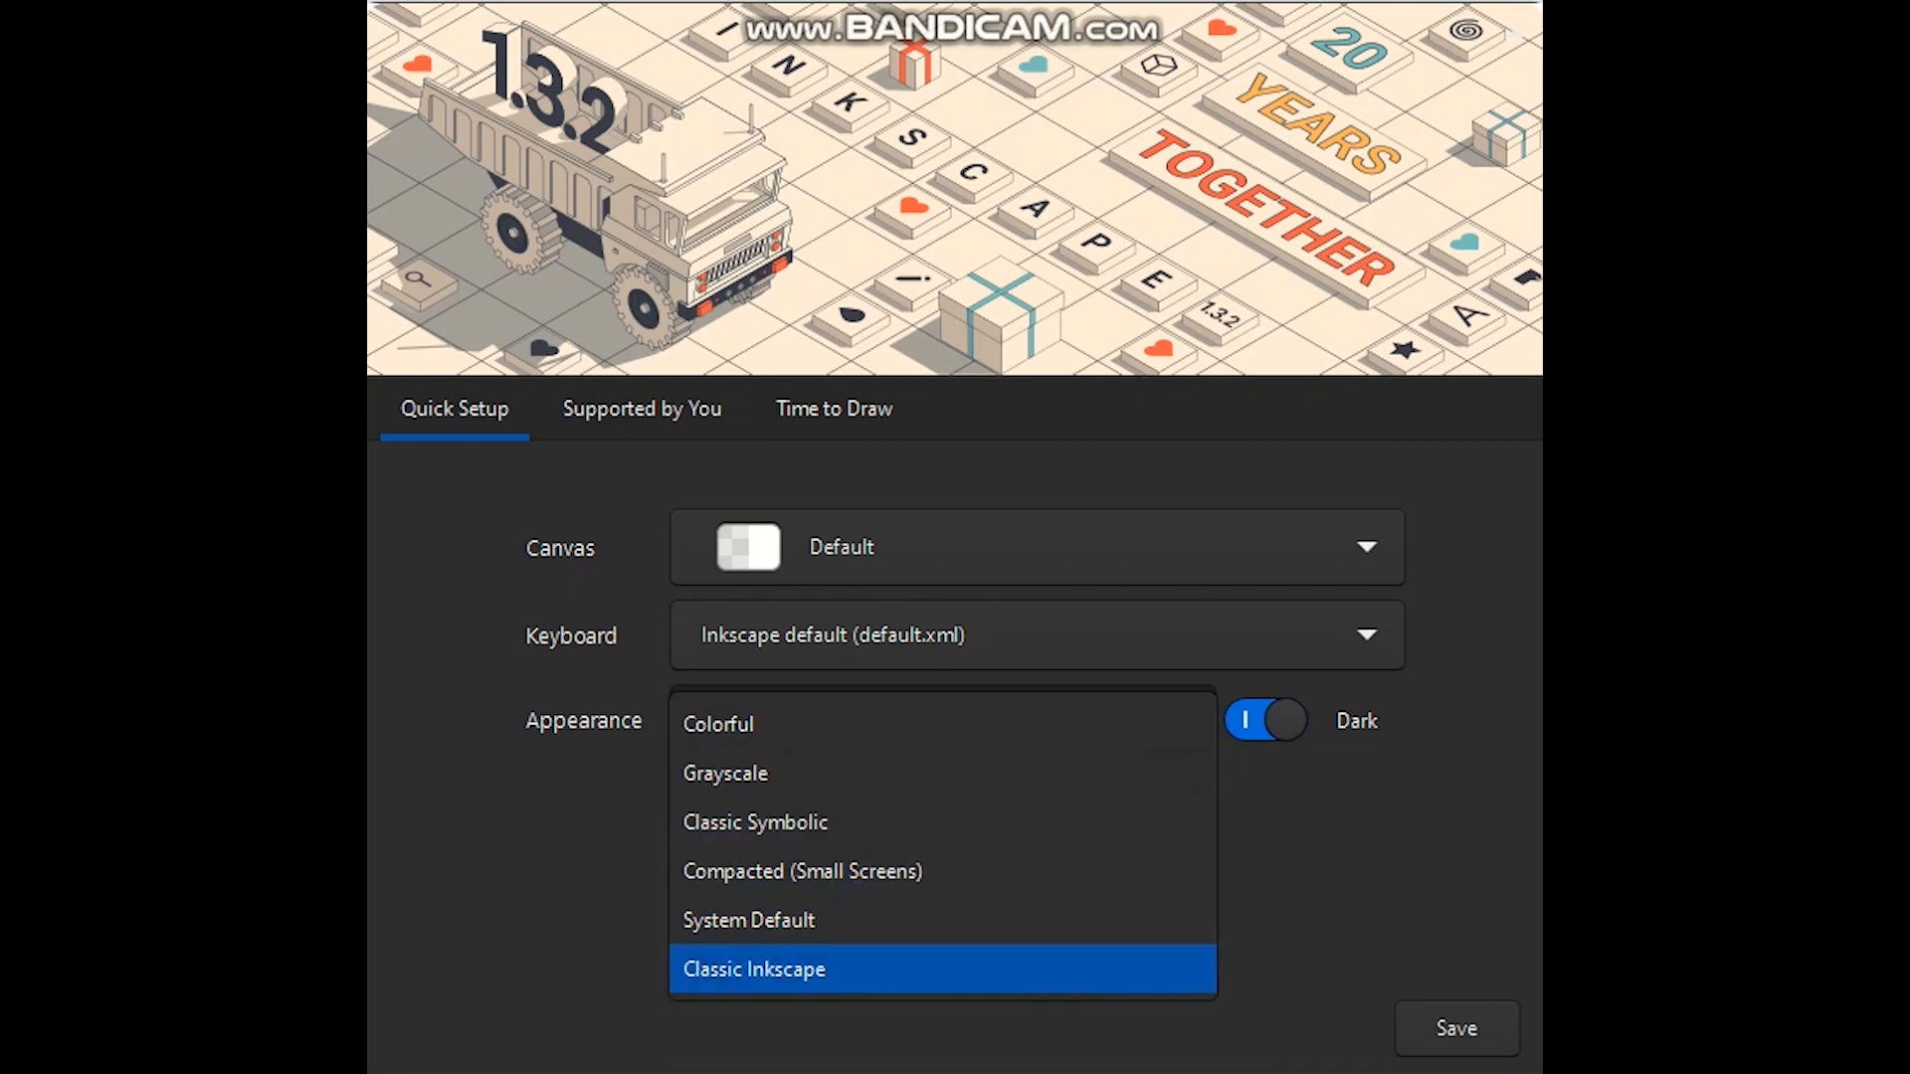
pyautogui.press('Up')
pyautogui.press('Up')
pyautogui.press('Up')
pyautogui.press('Up')
pyautogui.press('Up')
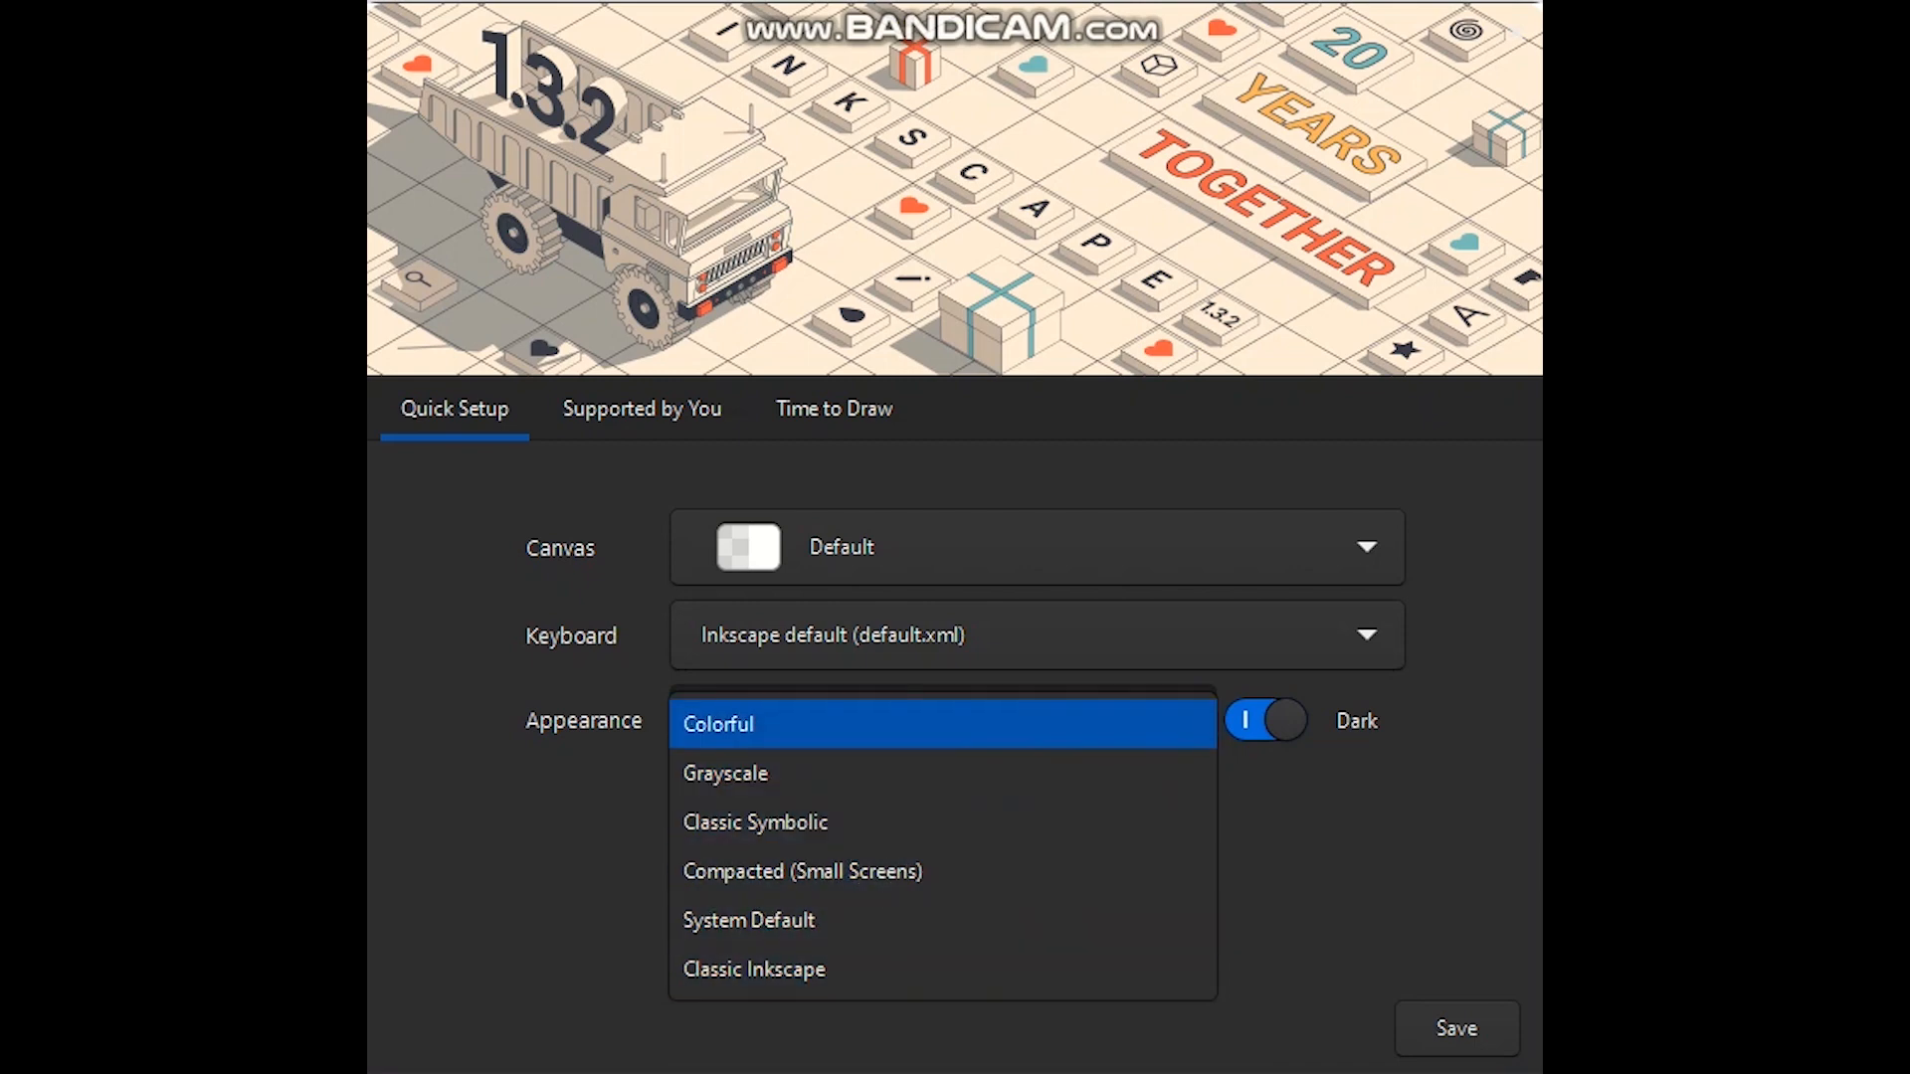
pyautogui.press('Return')
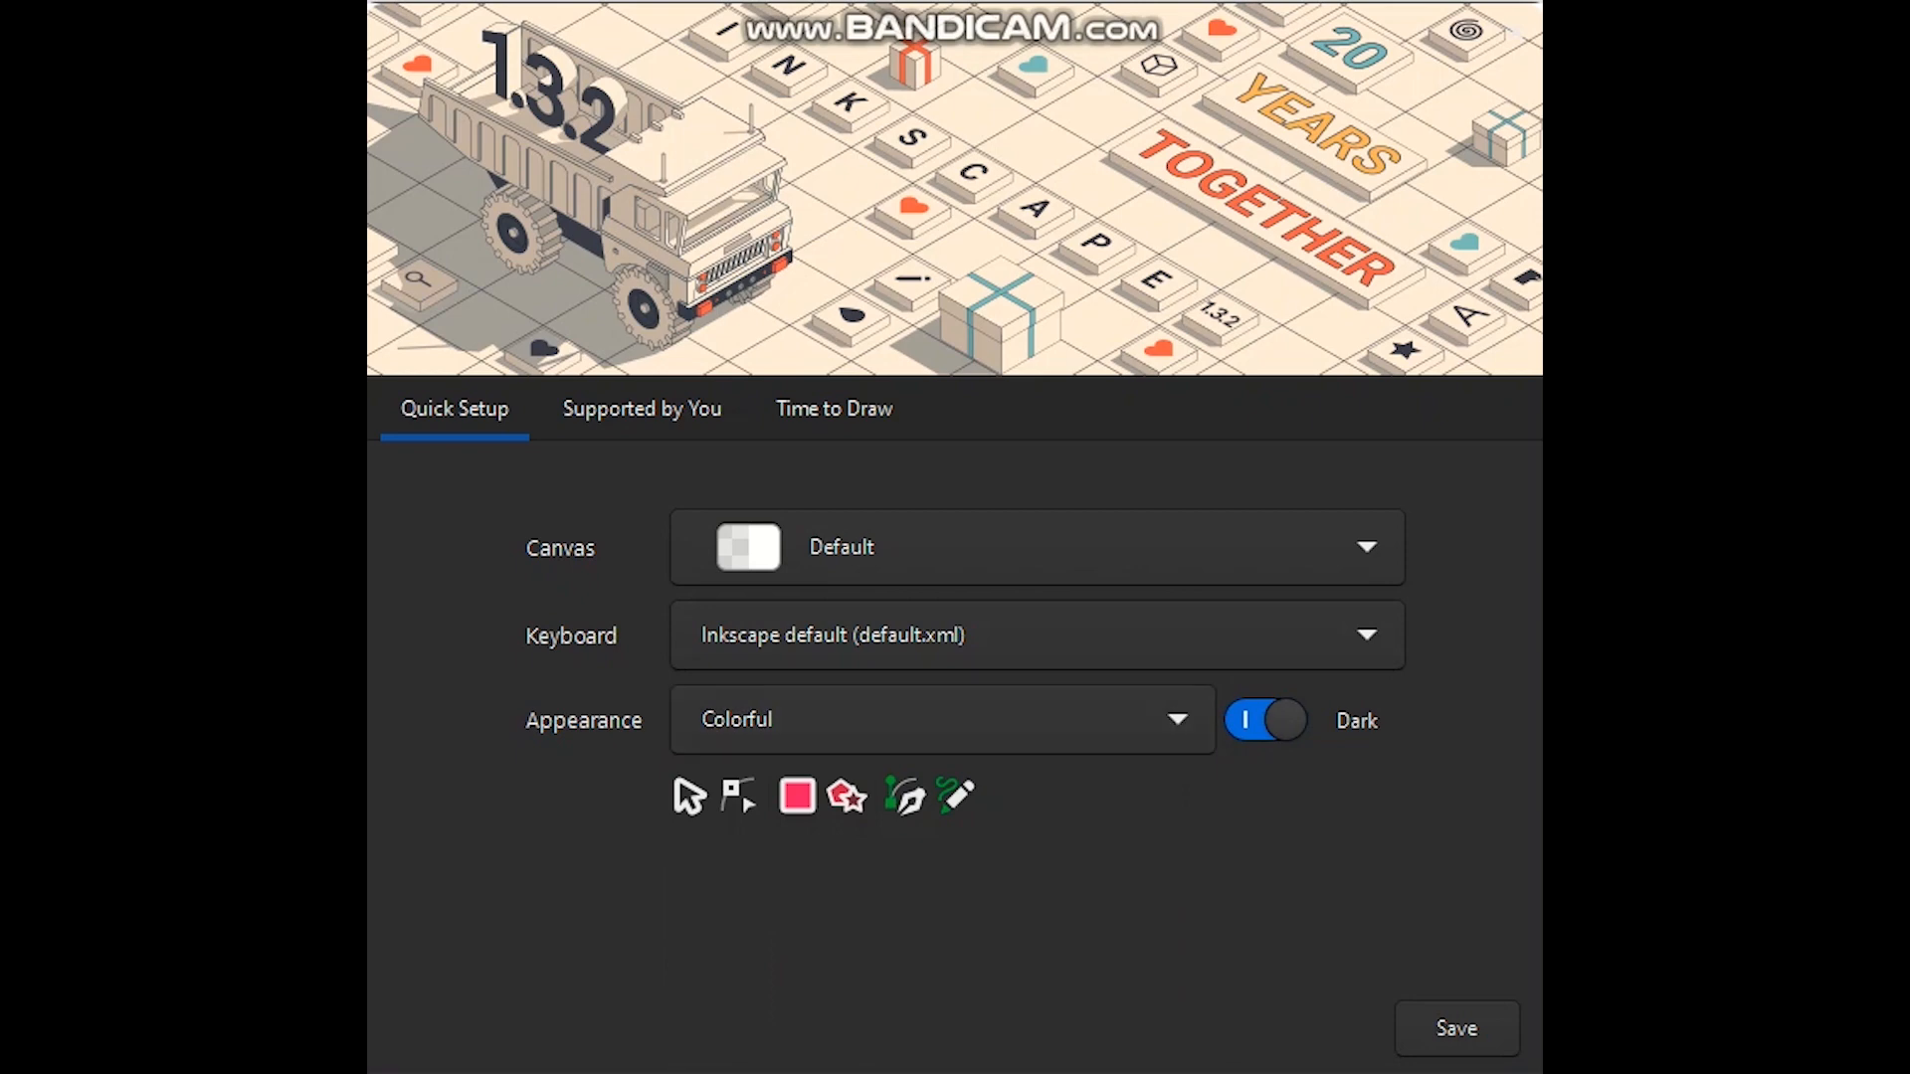
# - Save the quick setup with the Dark appearance switched on and continue past the supporters page
pyautogui.click(1265, 720)
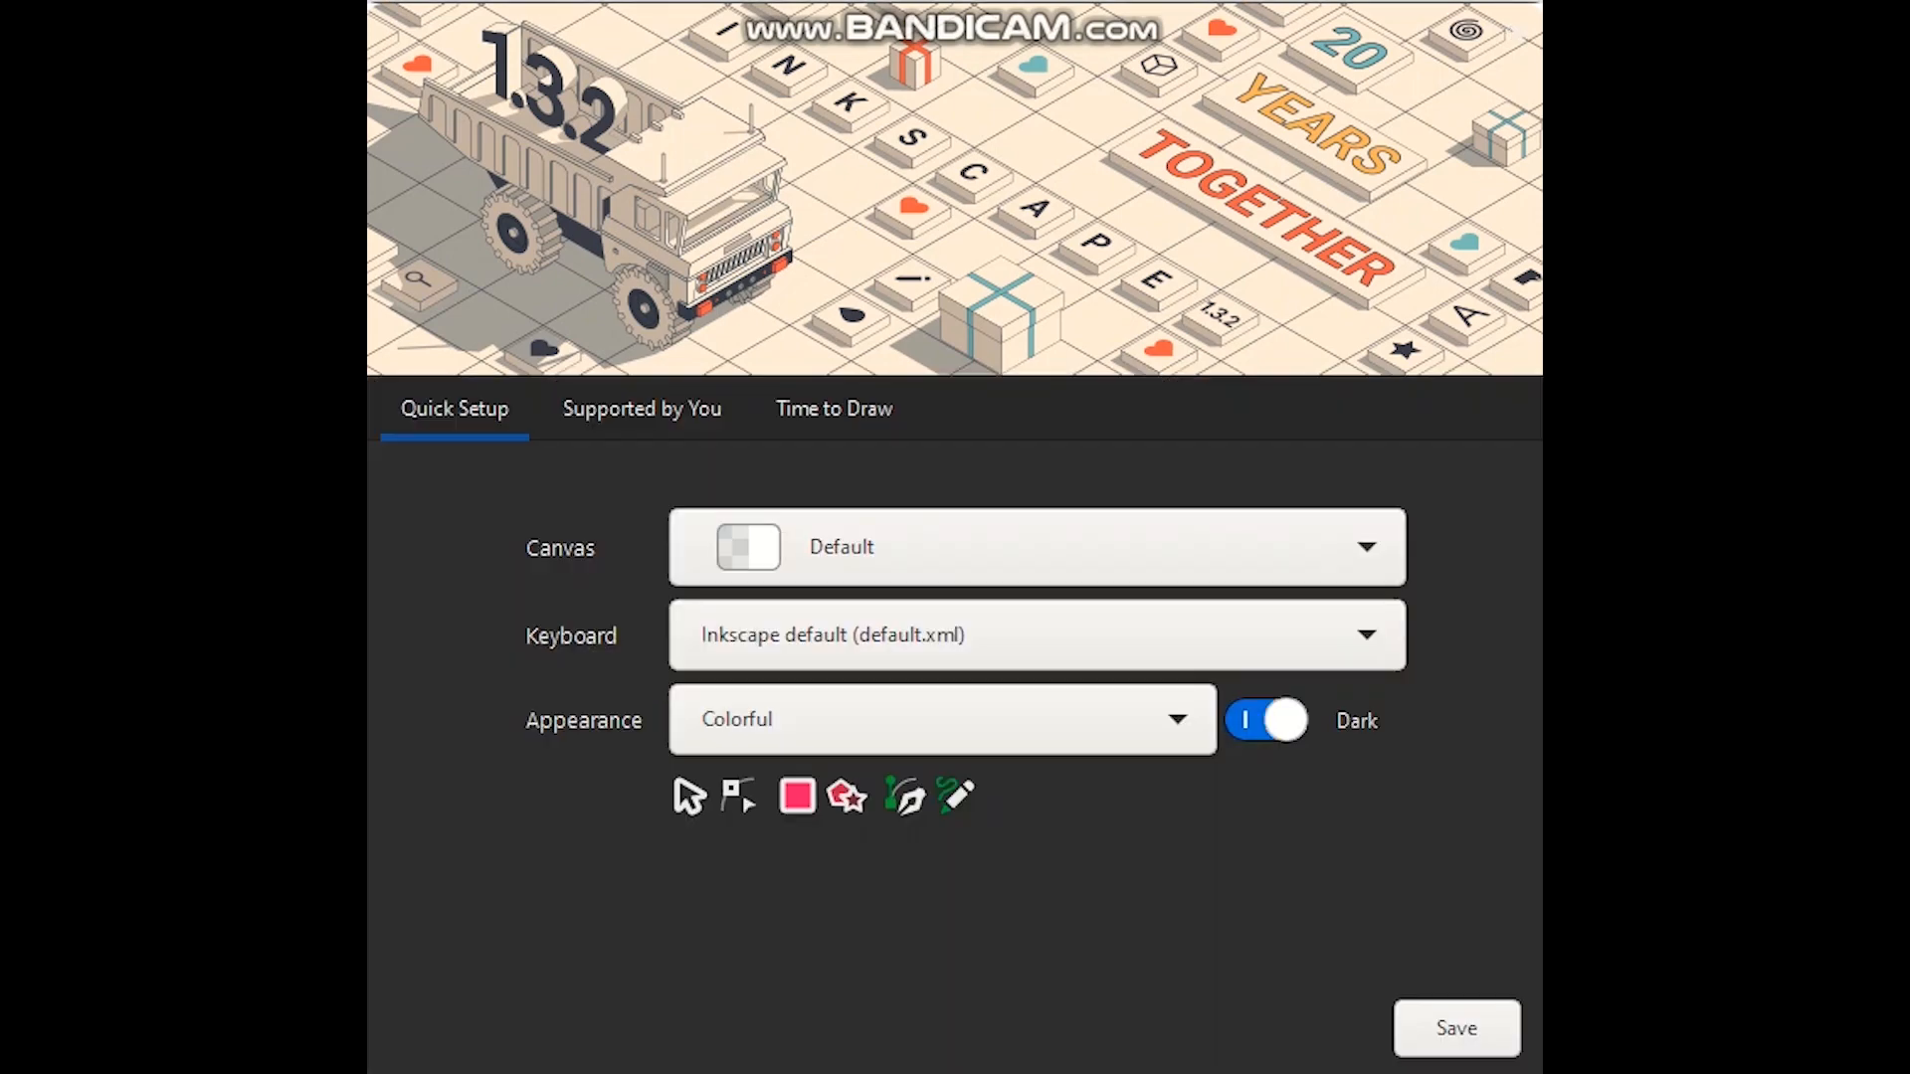
pyautogui.click(1456, 1029)
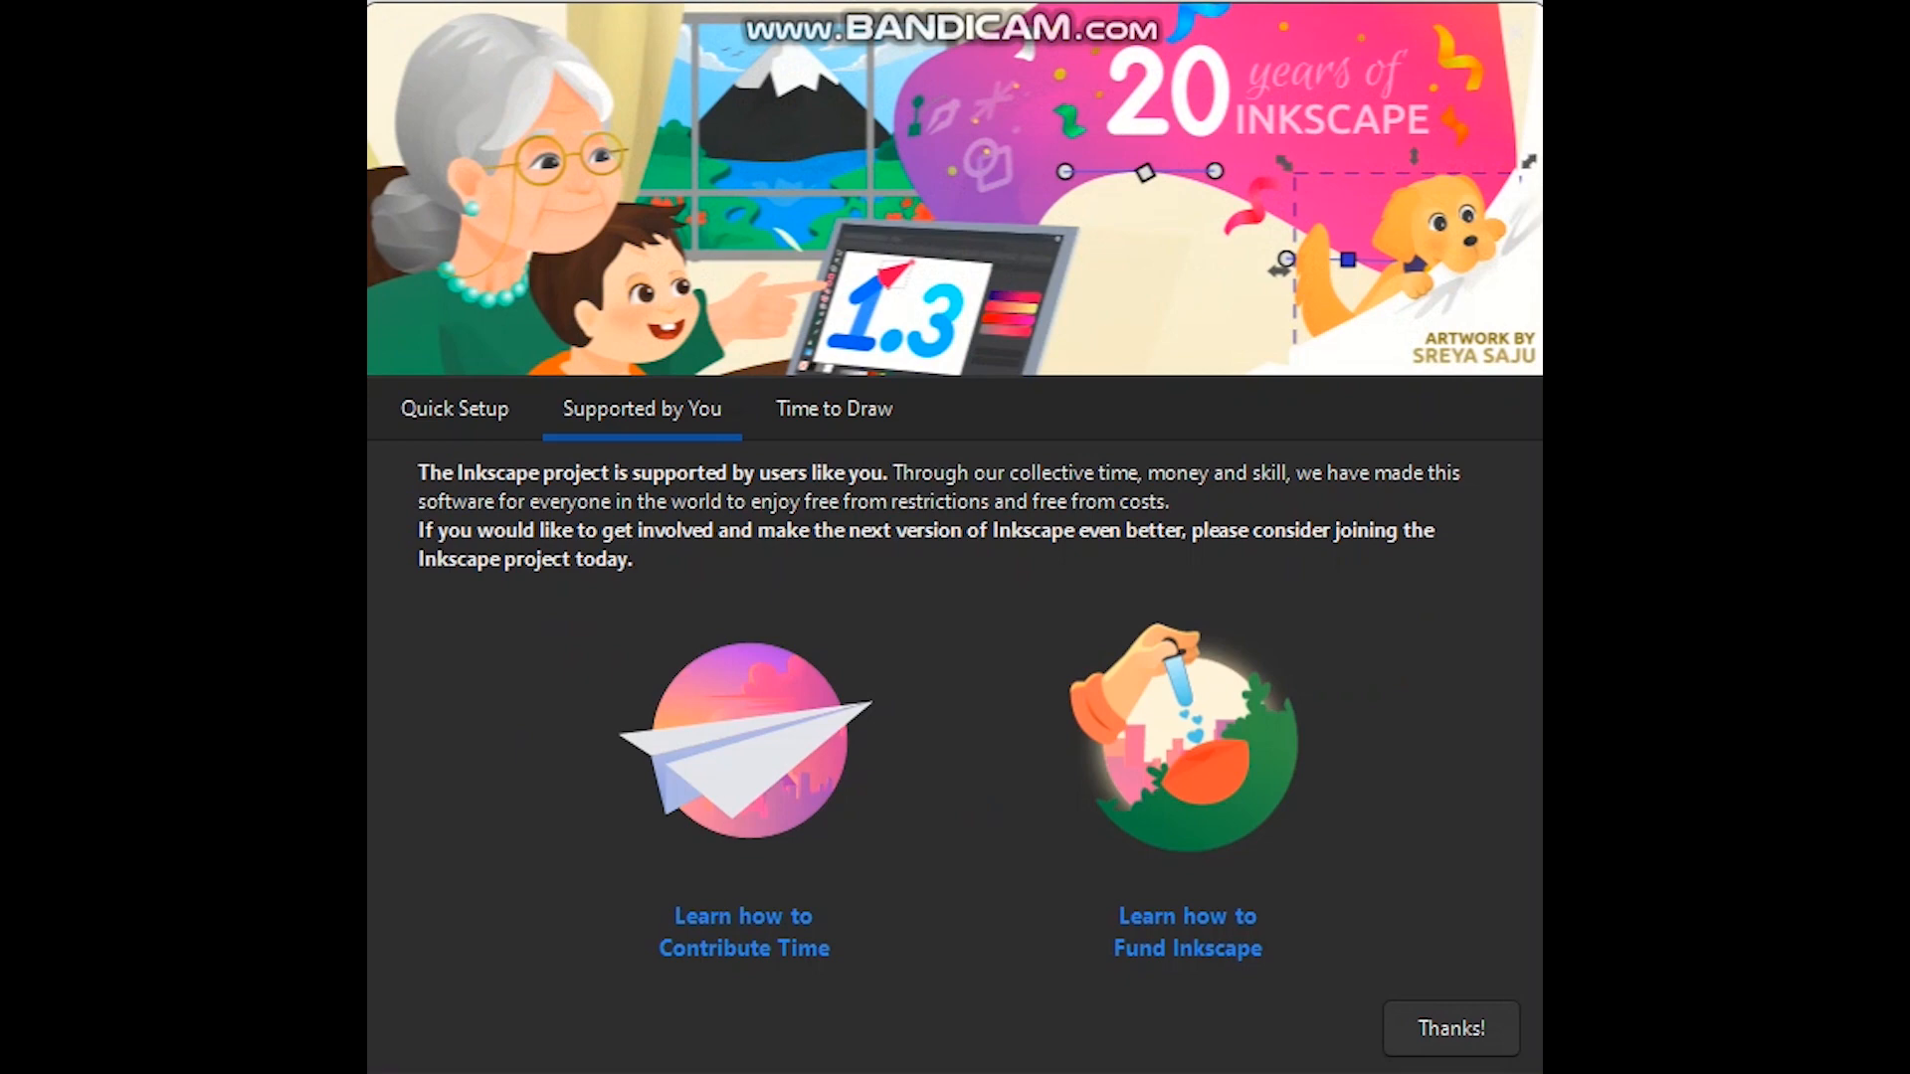
pyautogui.click(1451, 1029)
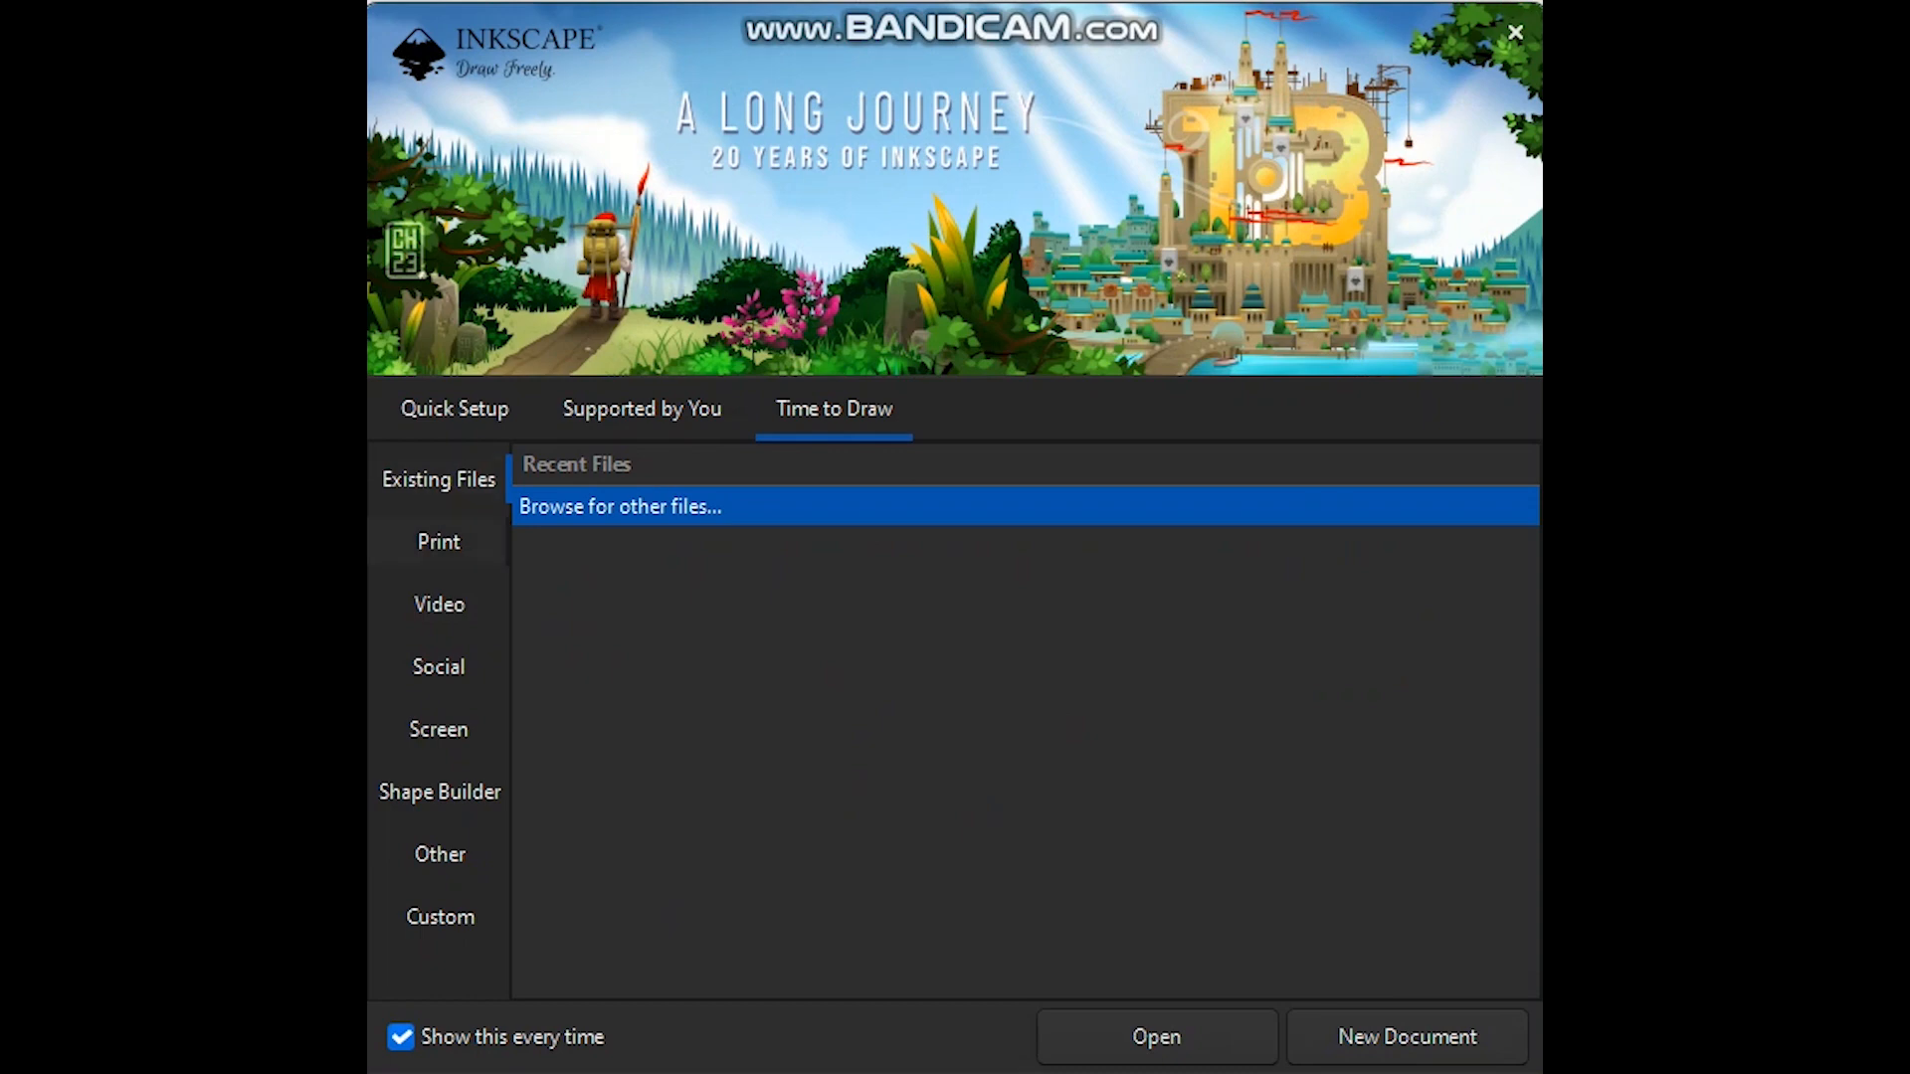
# - Look through the Print document templates, from A4 and US Letter to the envelopes, Business Card and DVD Cover
pyautogui.click(438, 542)
pyautogui.click(631, 592)
pyautogui.click(861, 593)
pyautogui.click(1091, 593)
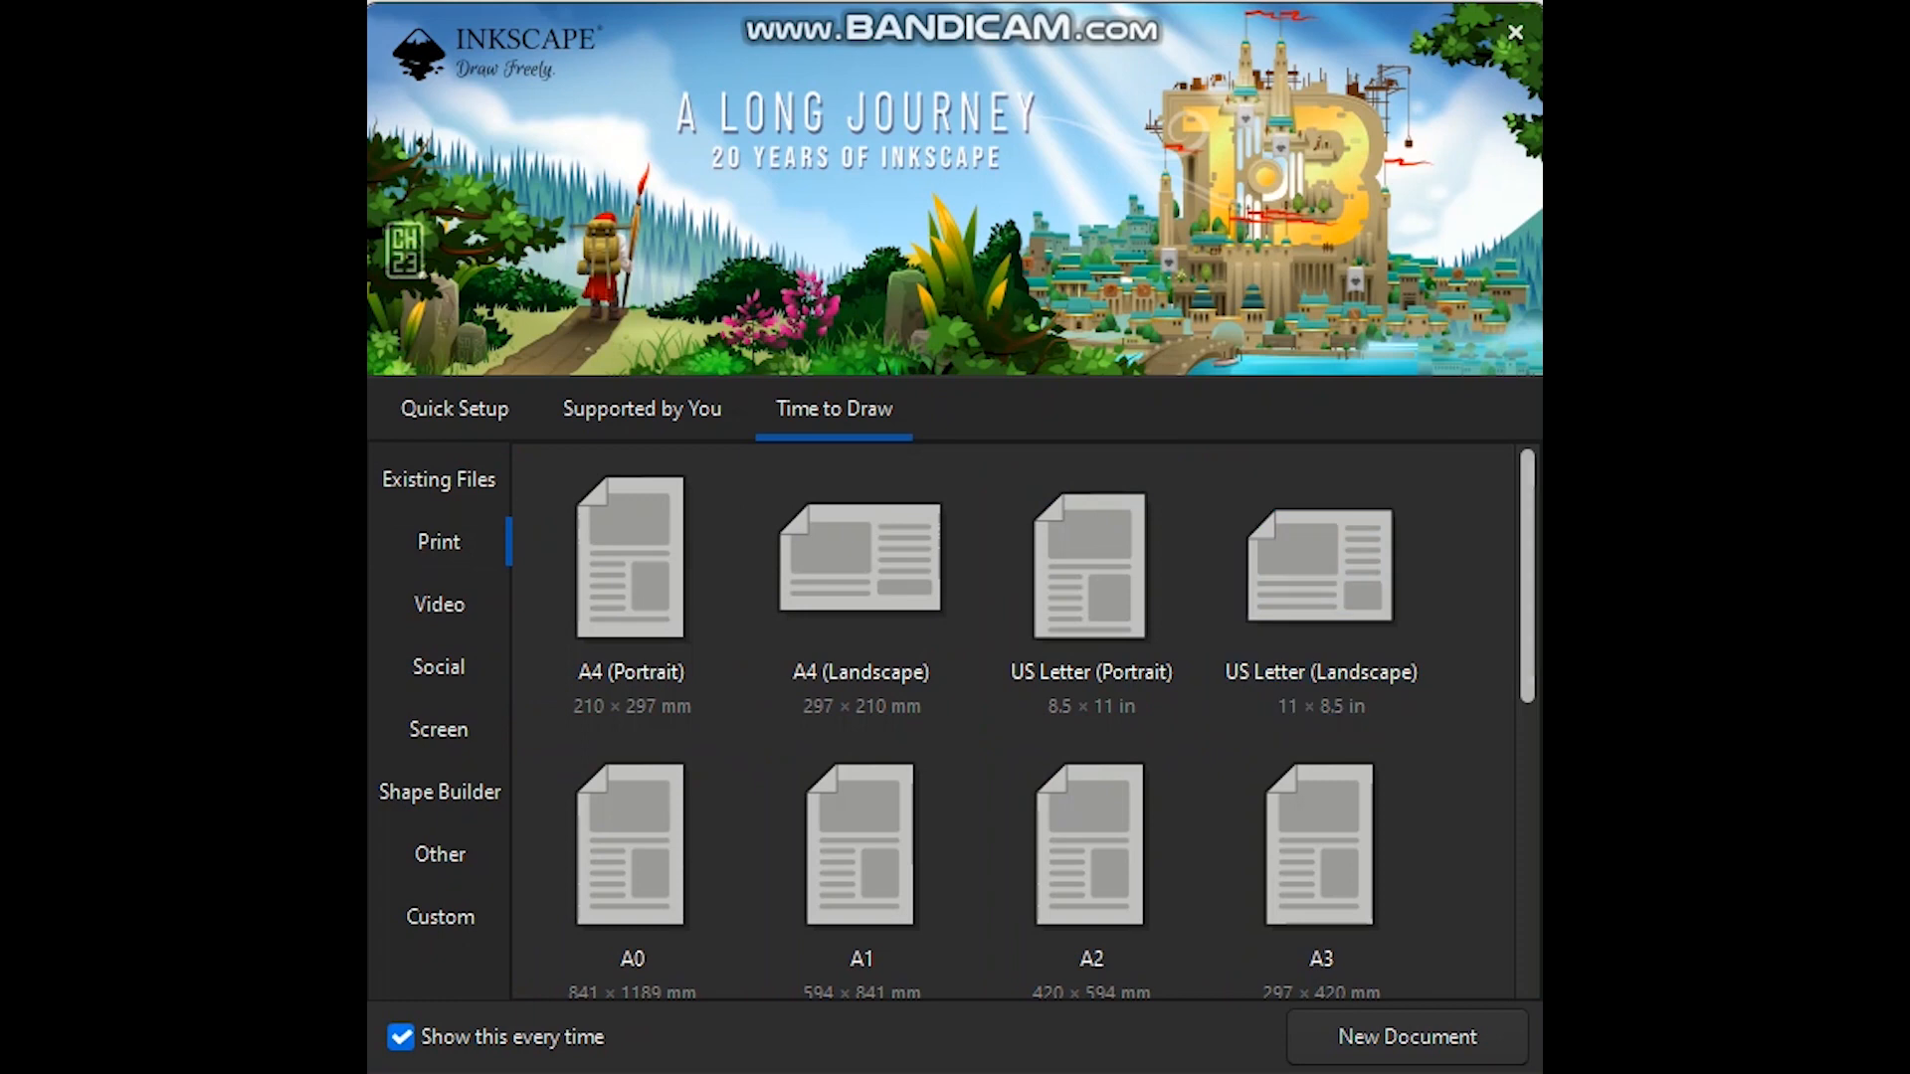
pyautogui.scroll(-6, 1025, 721)
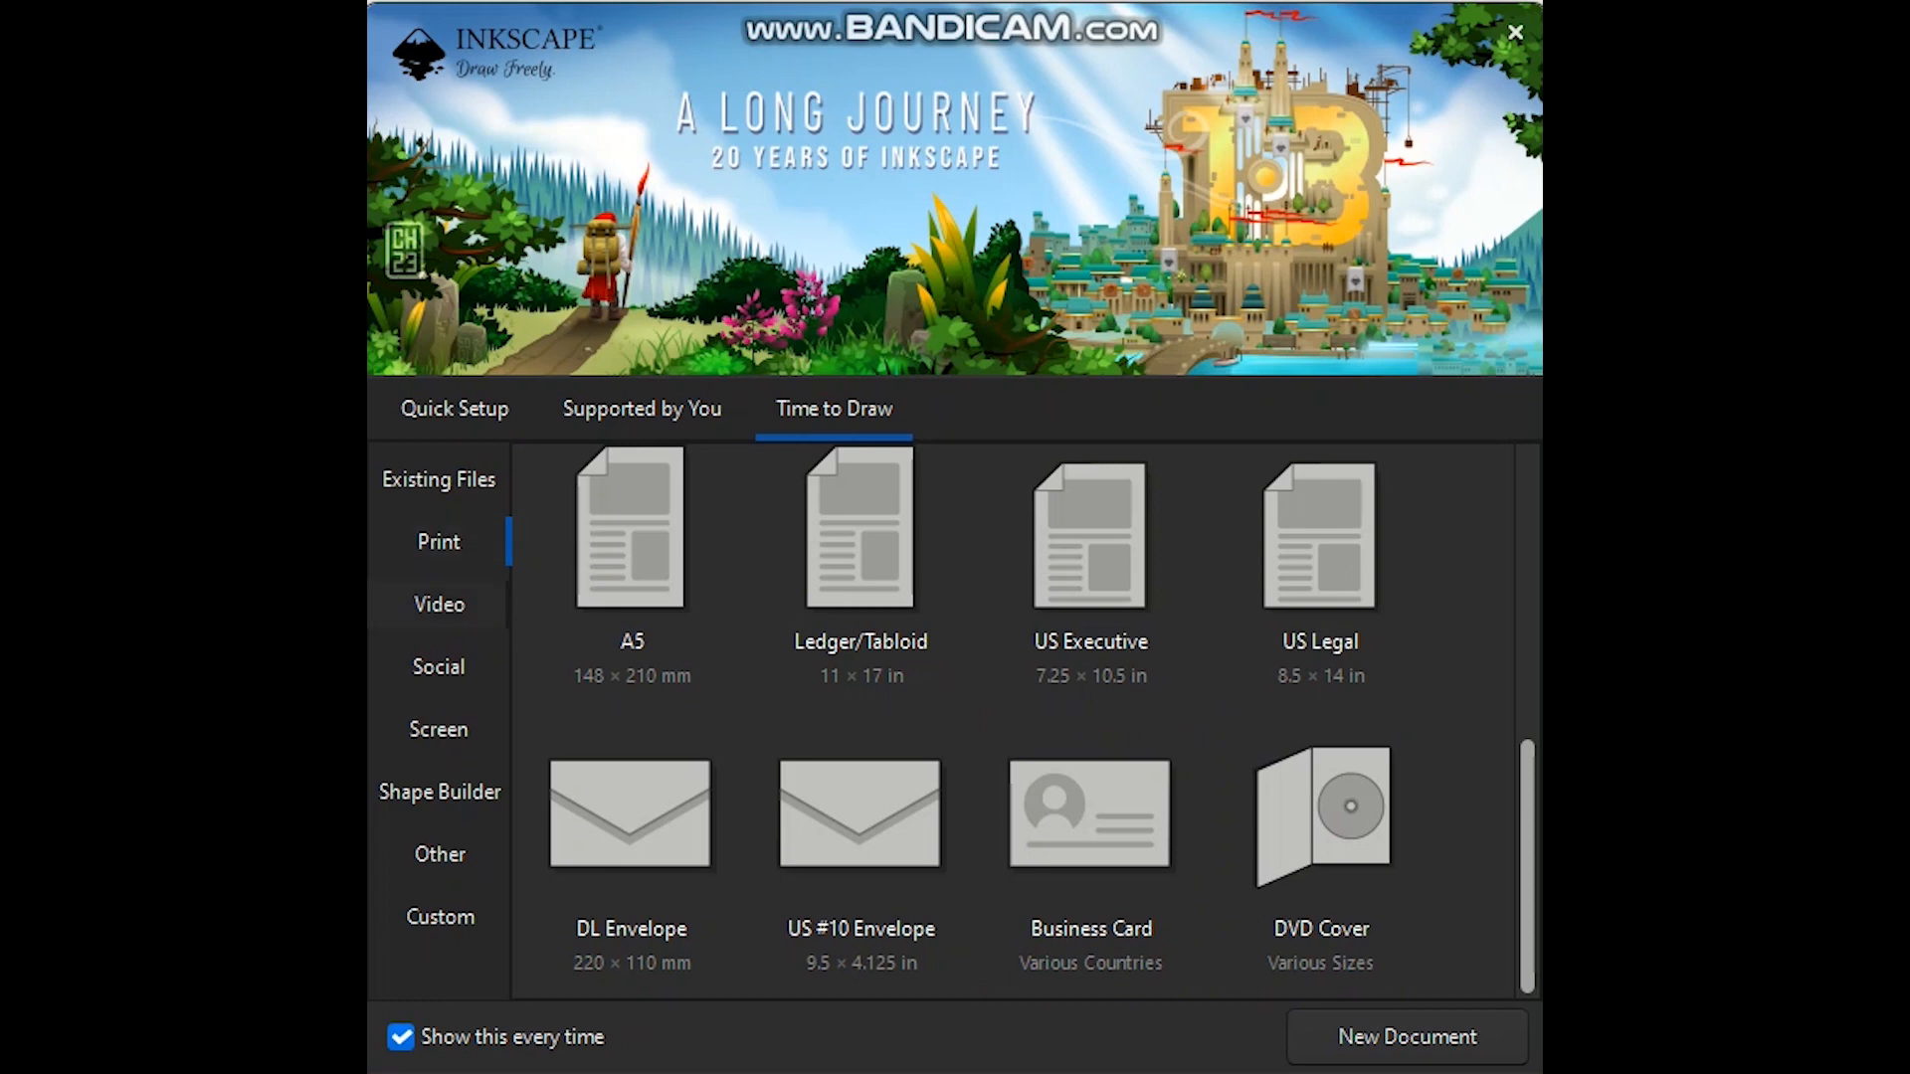
# - Look through the Video and Social document templates and their pixel sizes
pyautogui.click(439, 604)
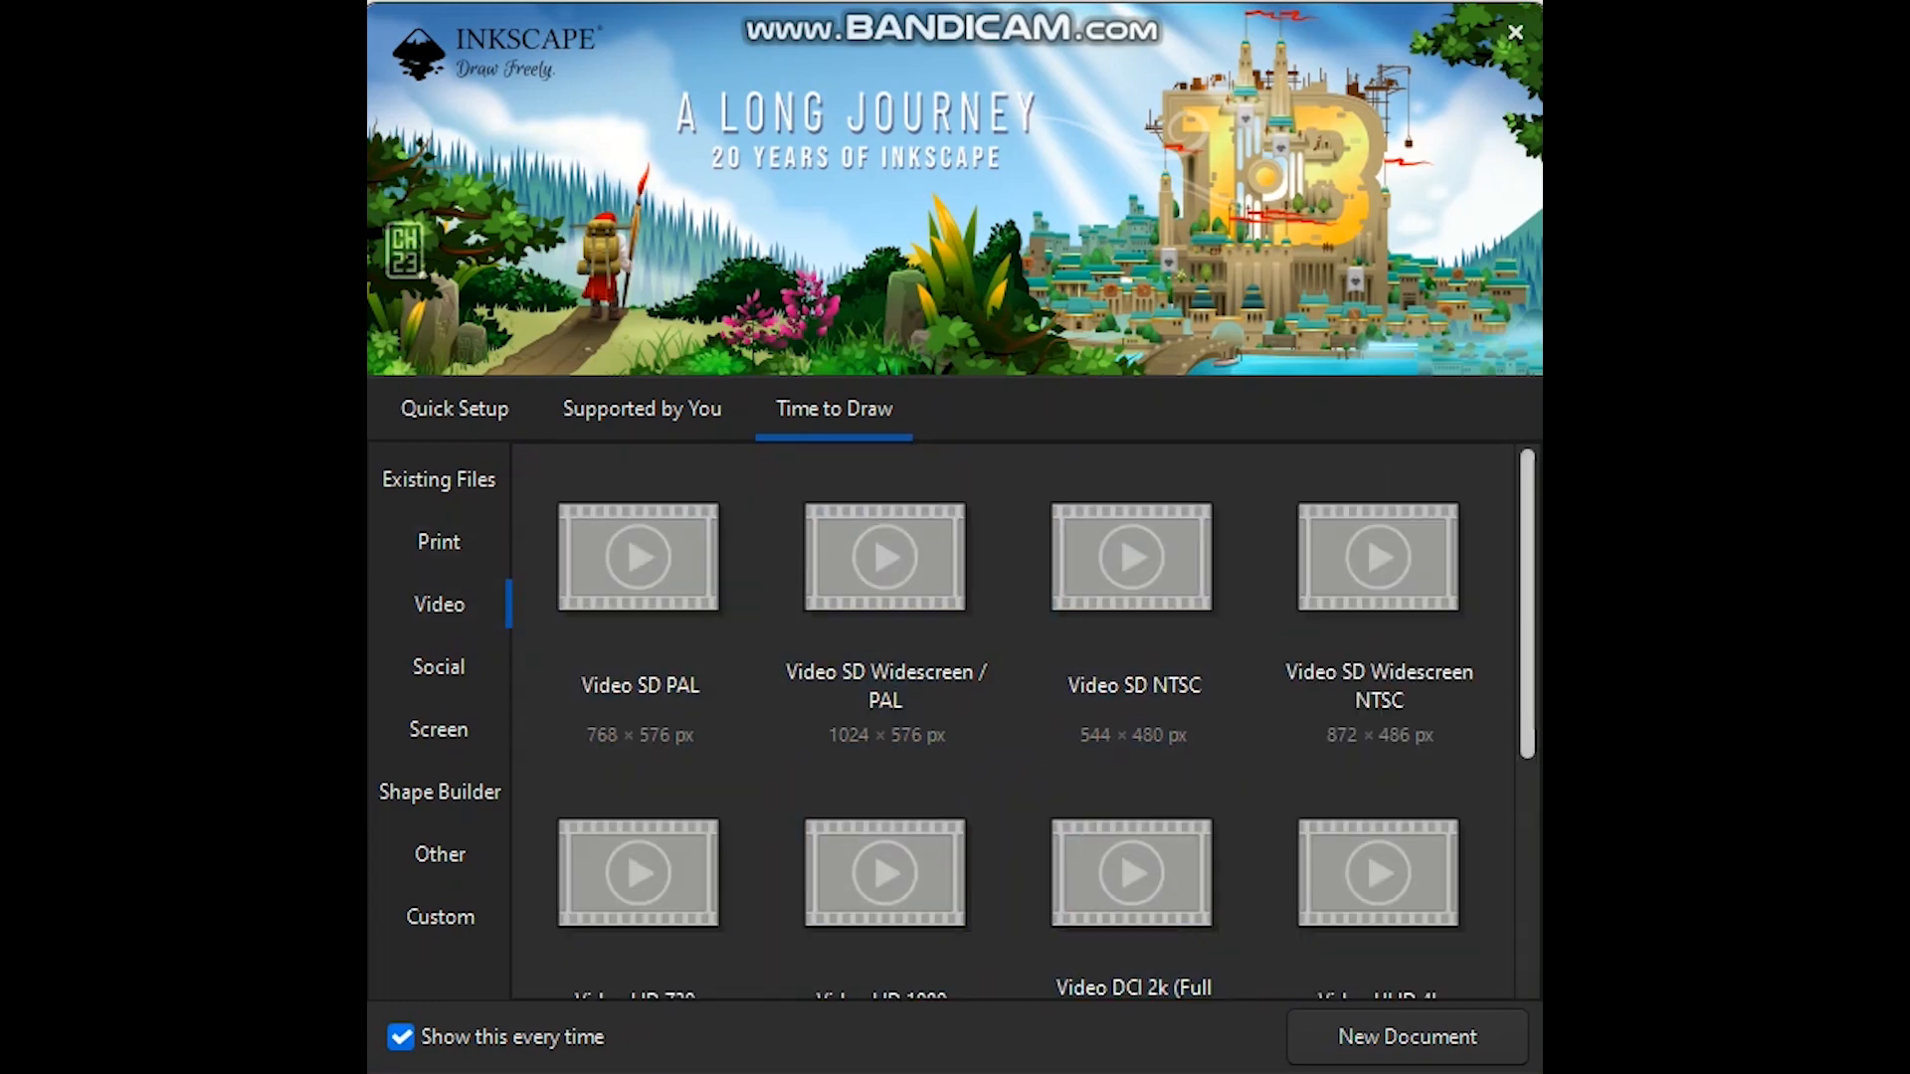
pyautogui.scroll(-5, 1024, 723)
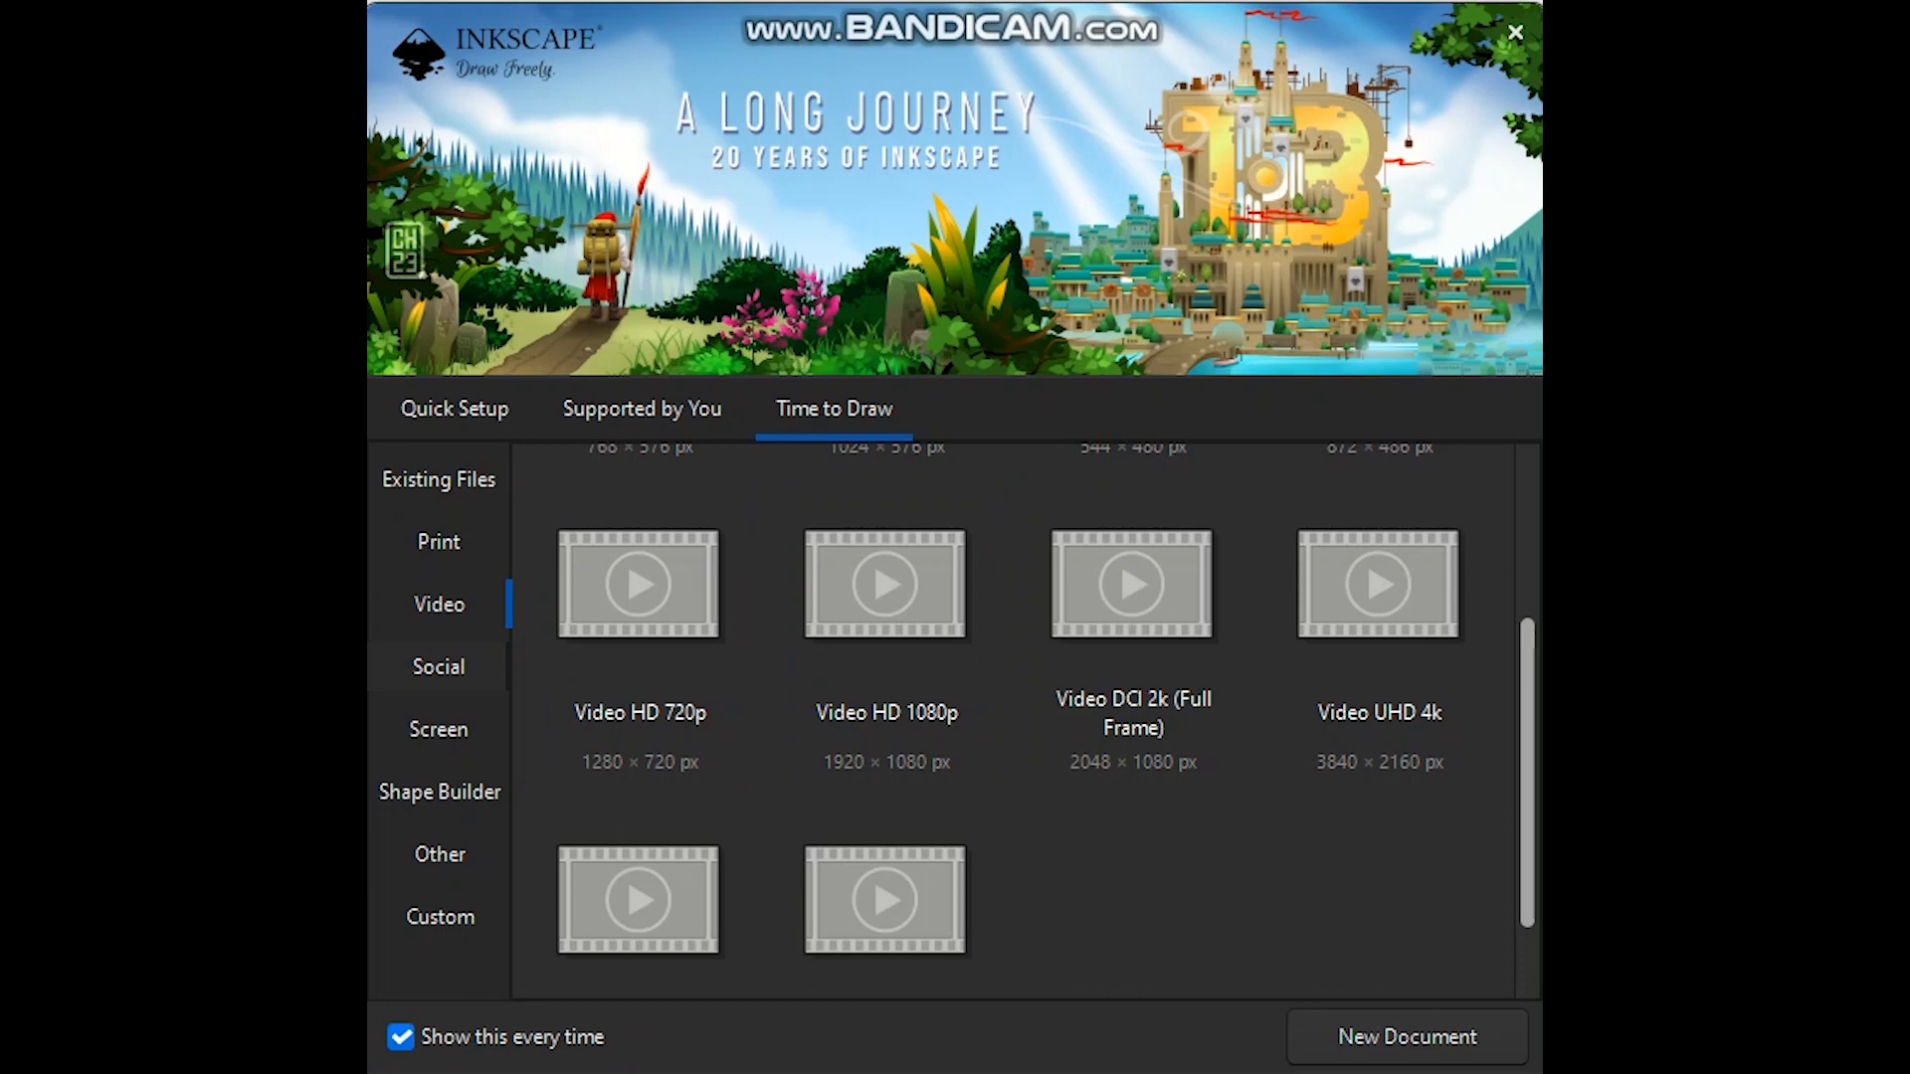
pyautogui.click(439, 667)
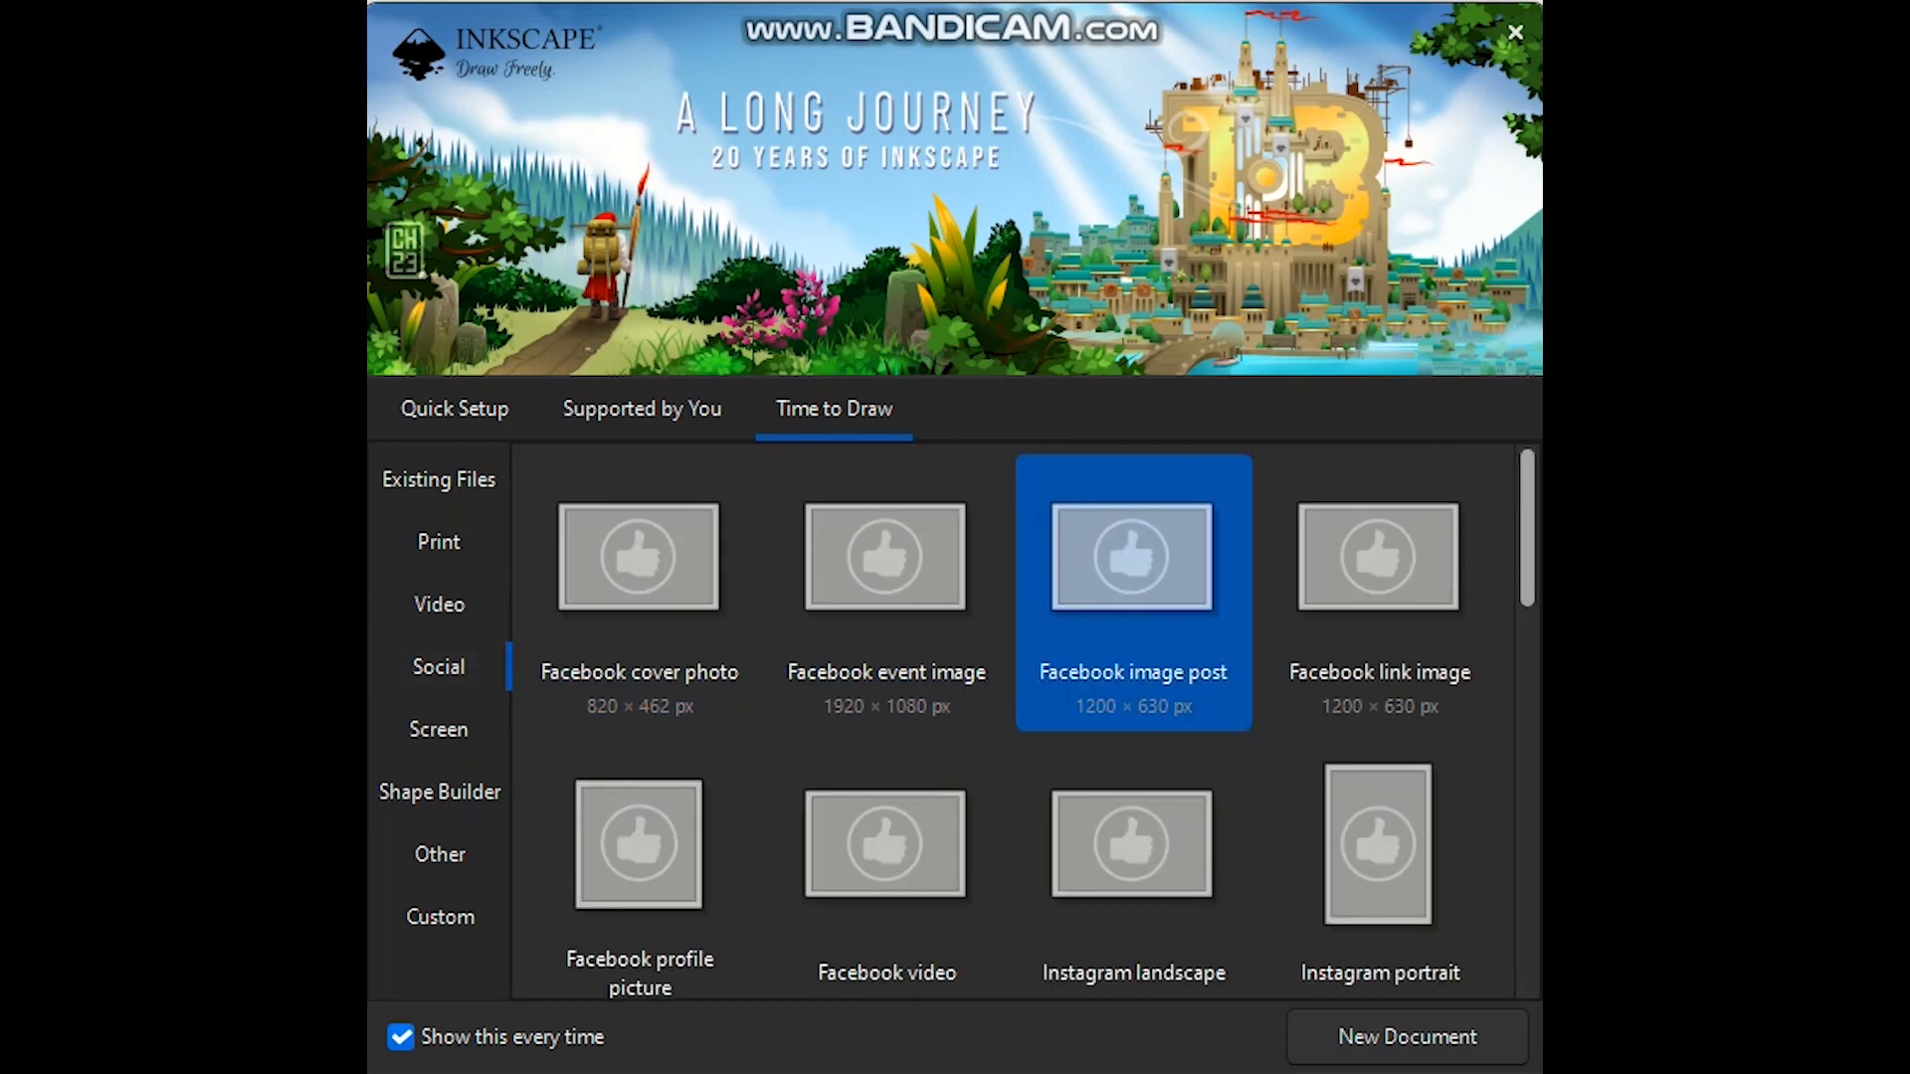
pyautogui.scroll(-3, 1527, 557)
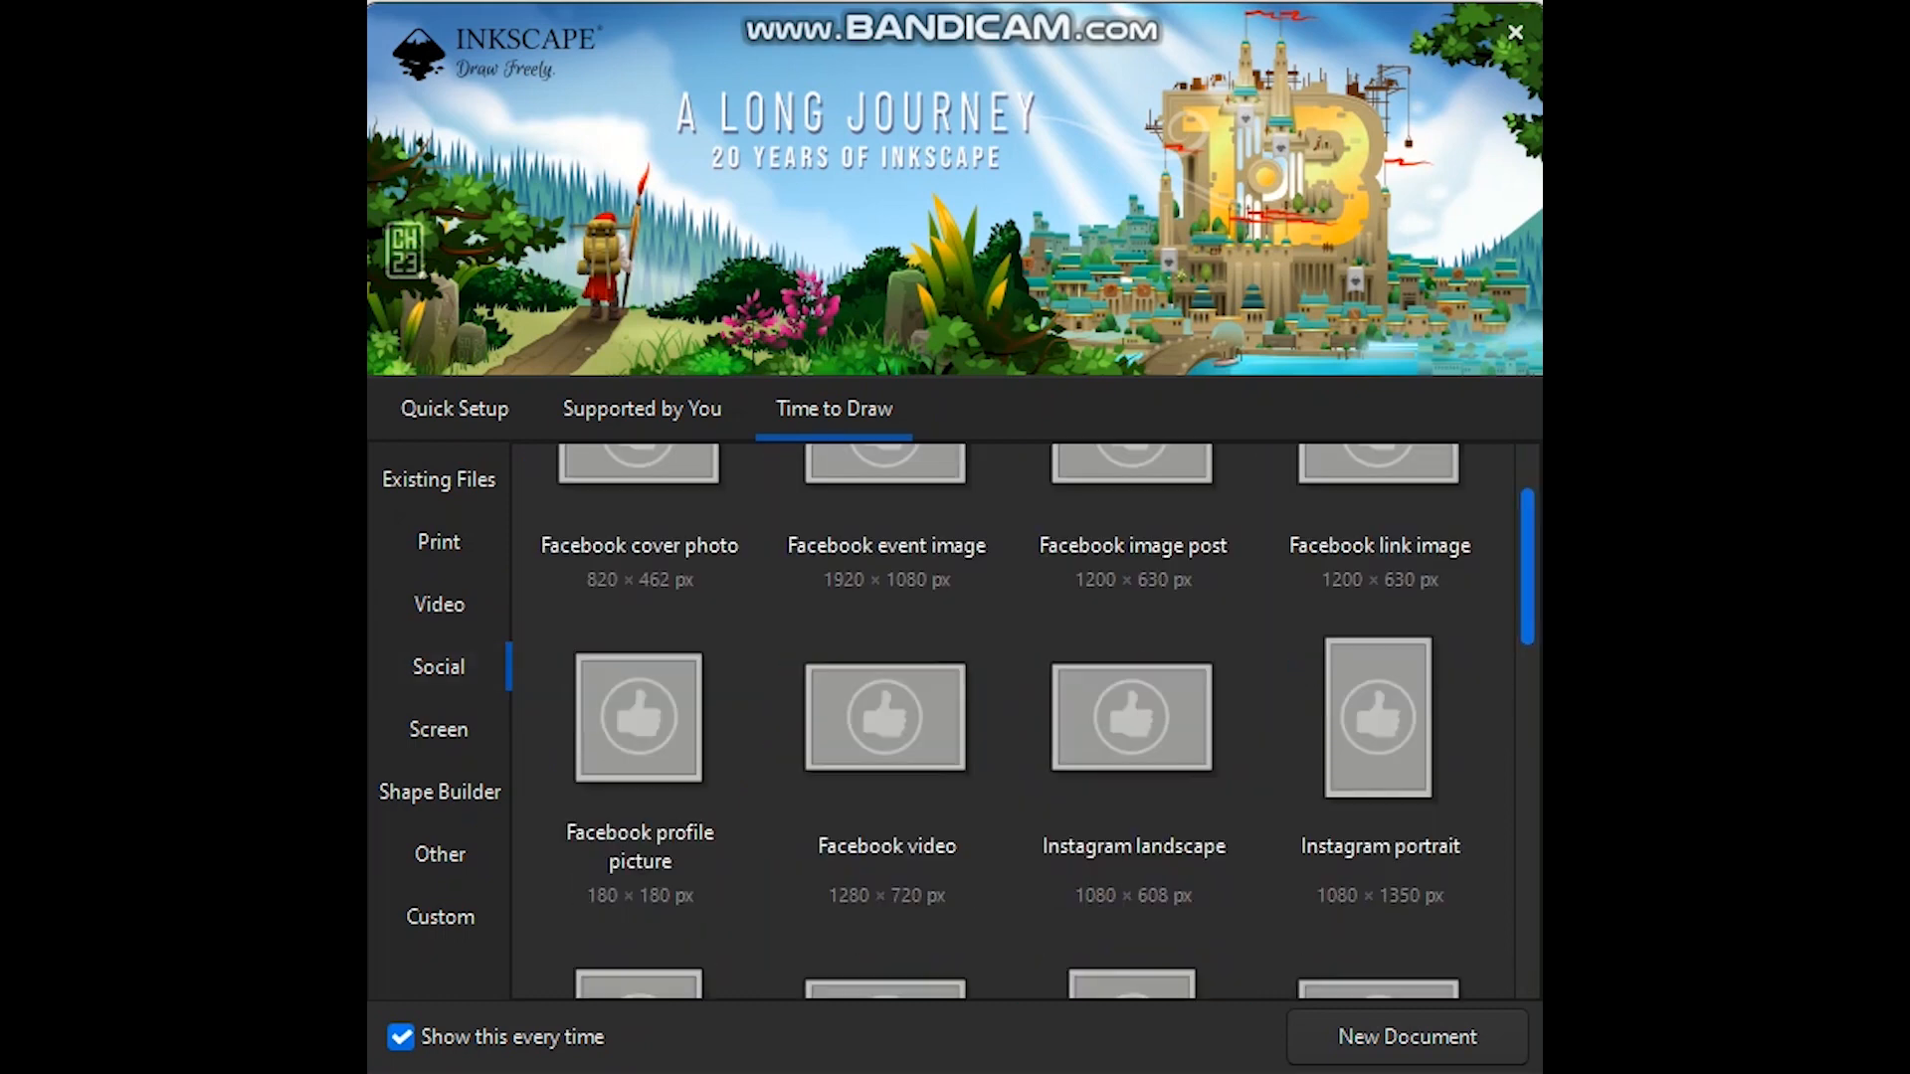
pyautogui.scroll(-10, 1038, 722)
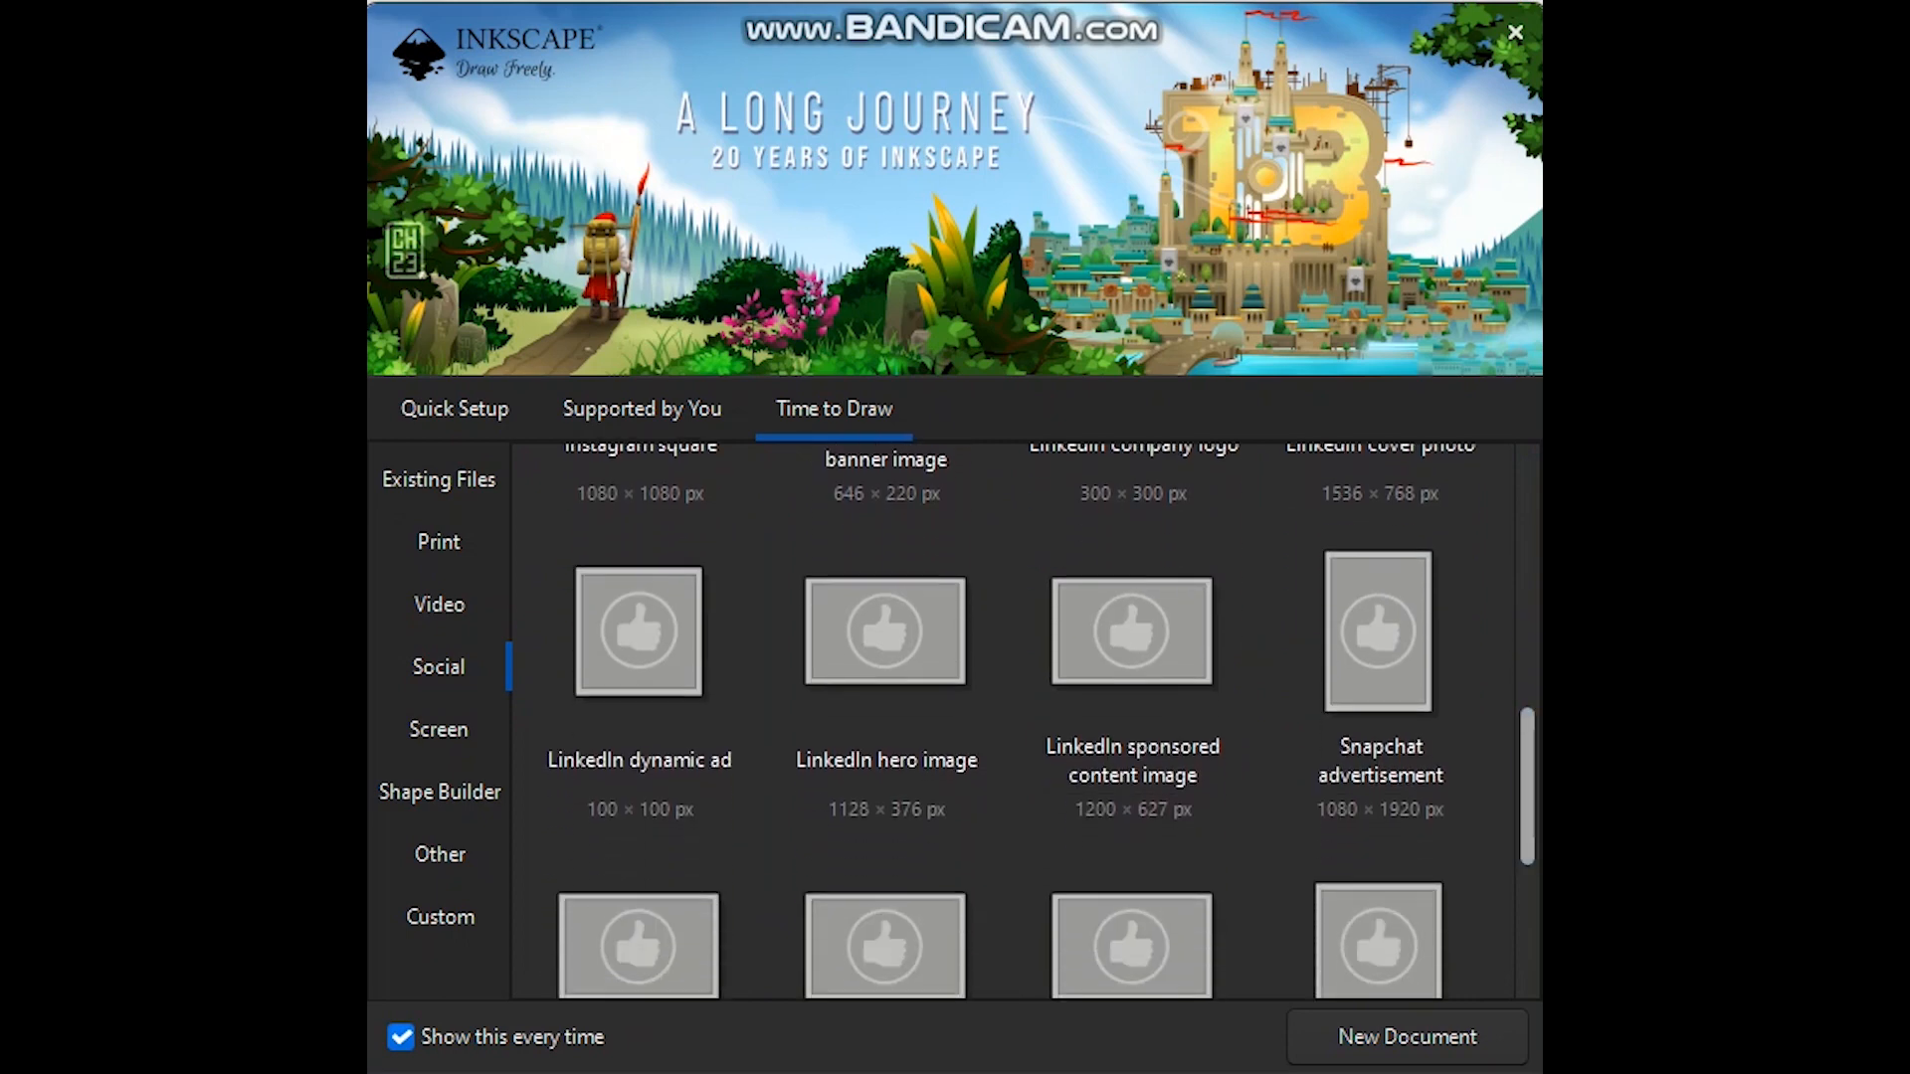
# - Look through the Screen, Other and Custom document templates, and return to the Print templates
pyautogui.click(438, 729)
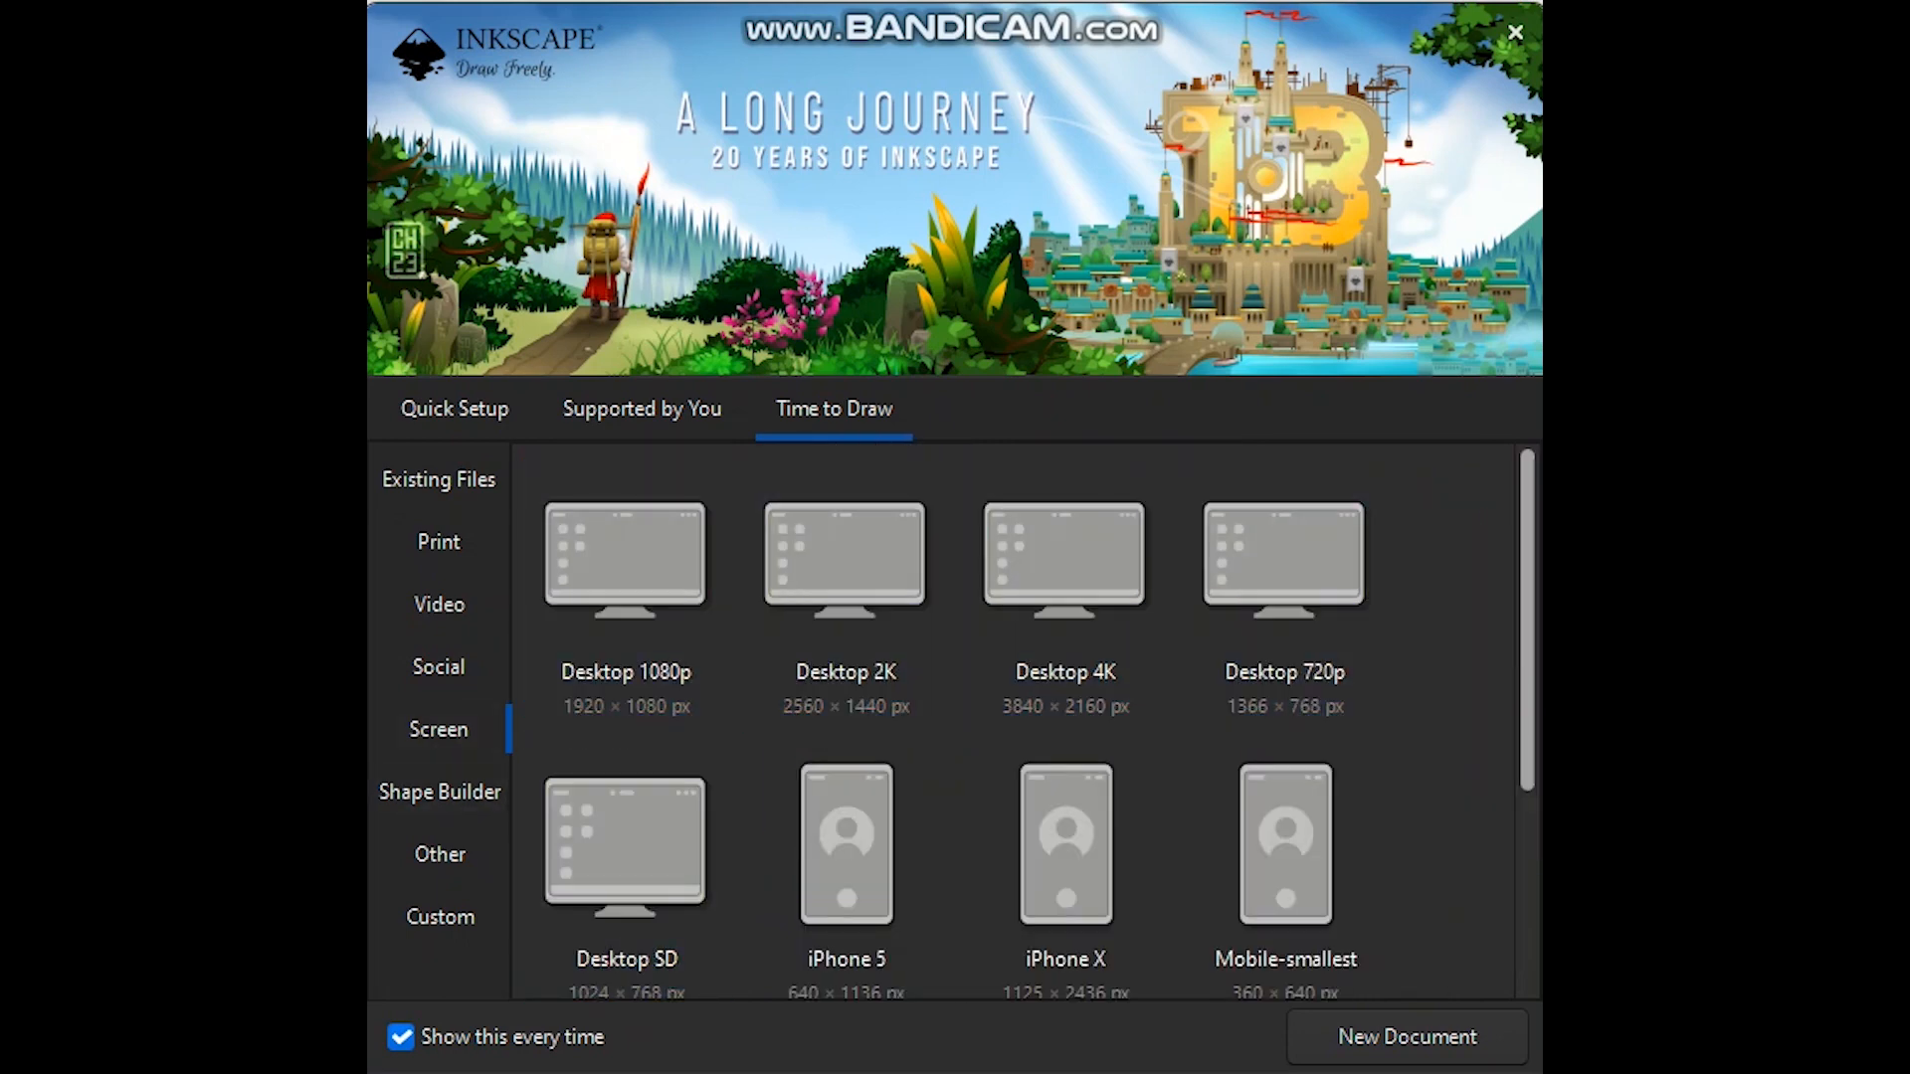
pyautogui.scroll(-7, 1038, 722)
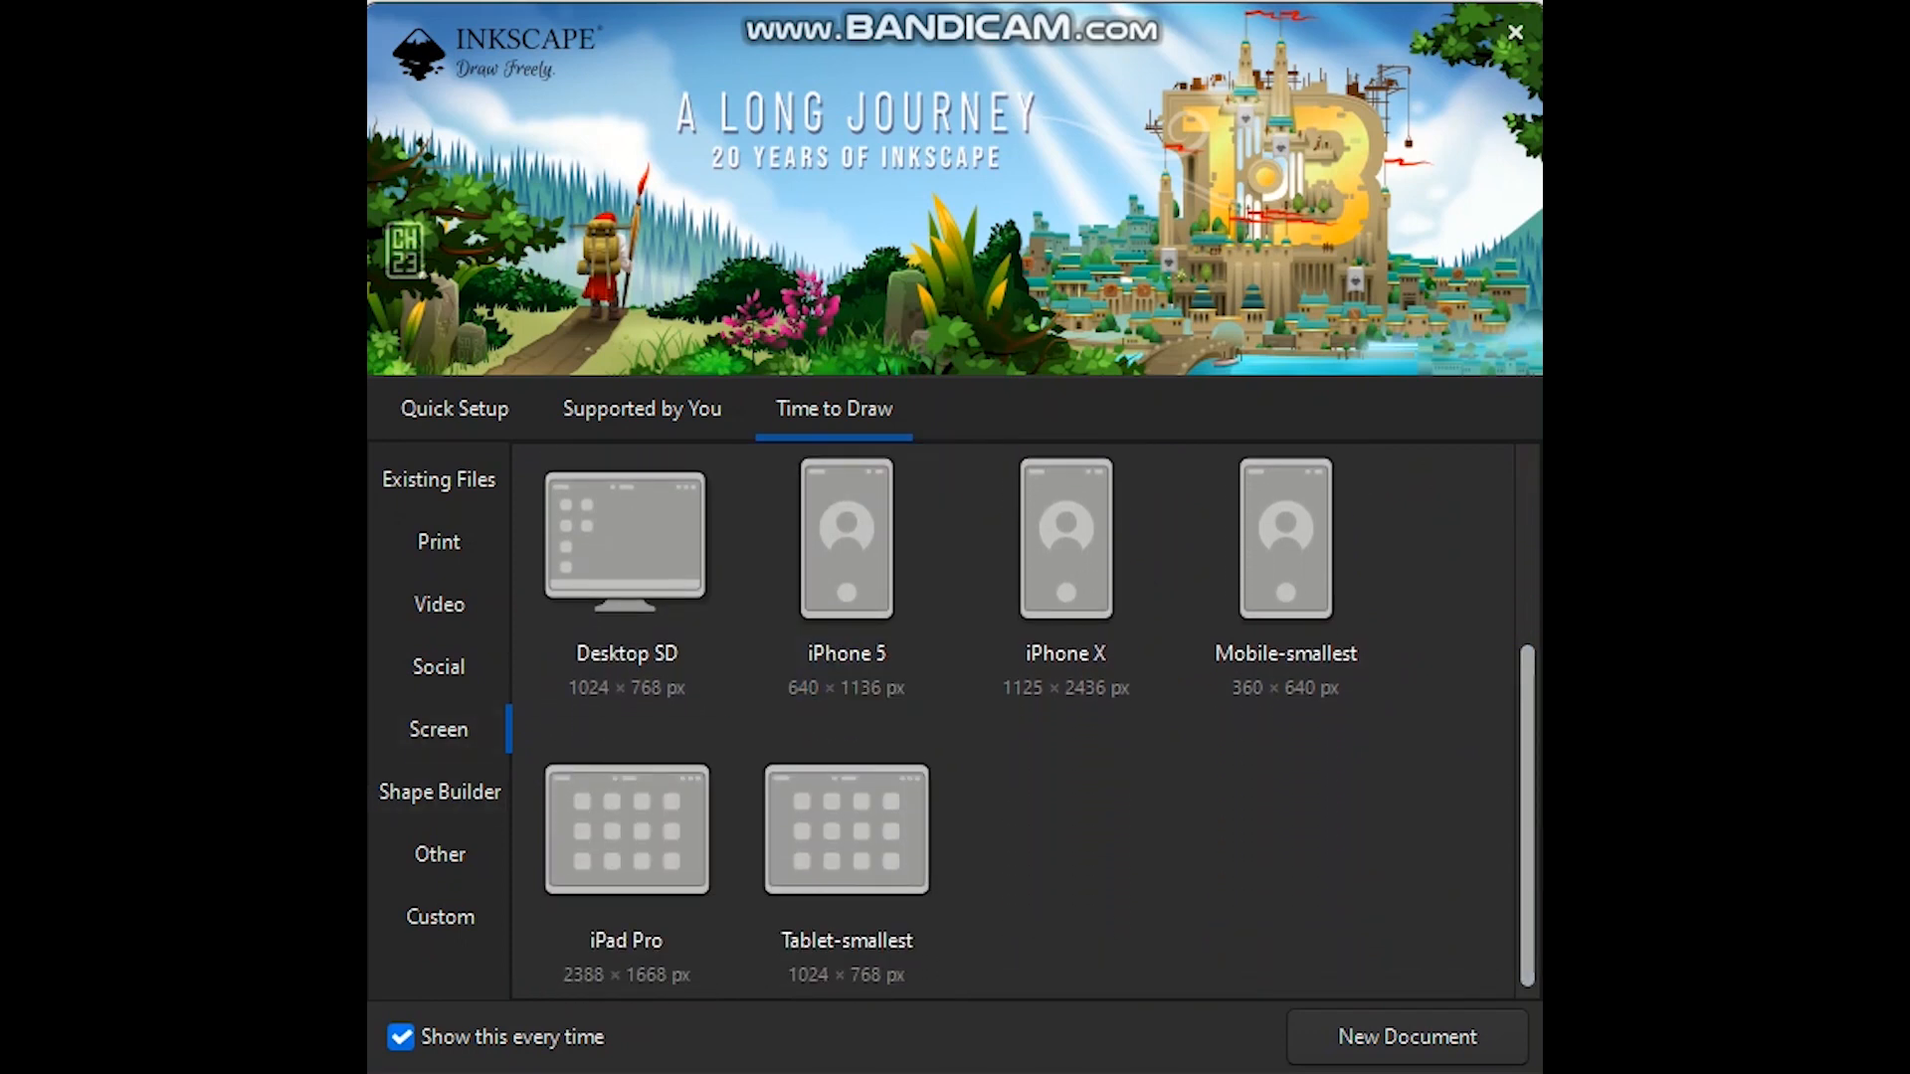
pyautogui.click(440, 854)
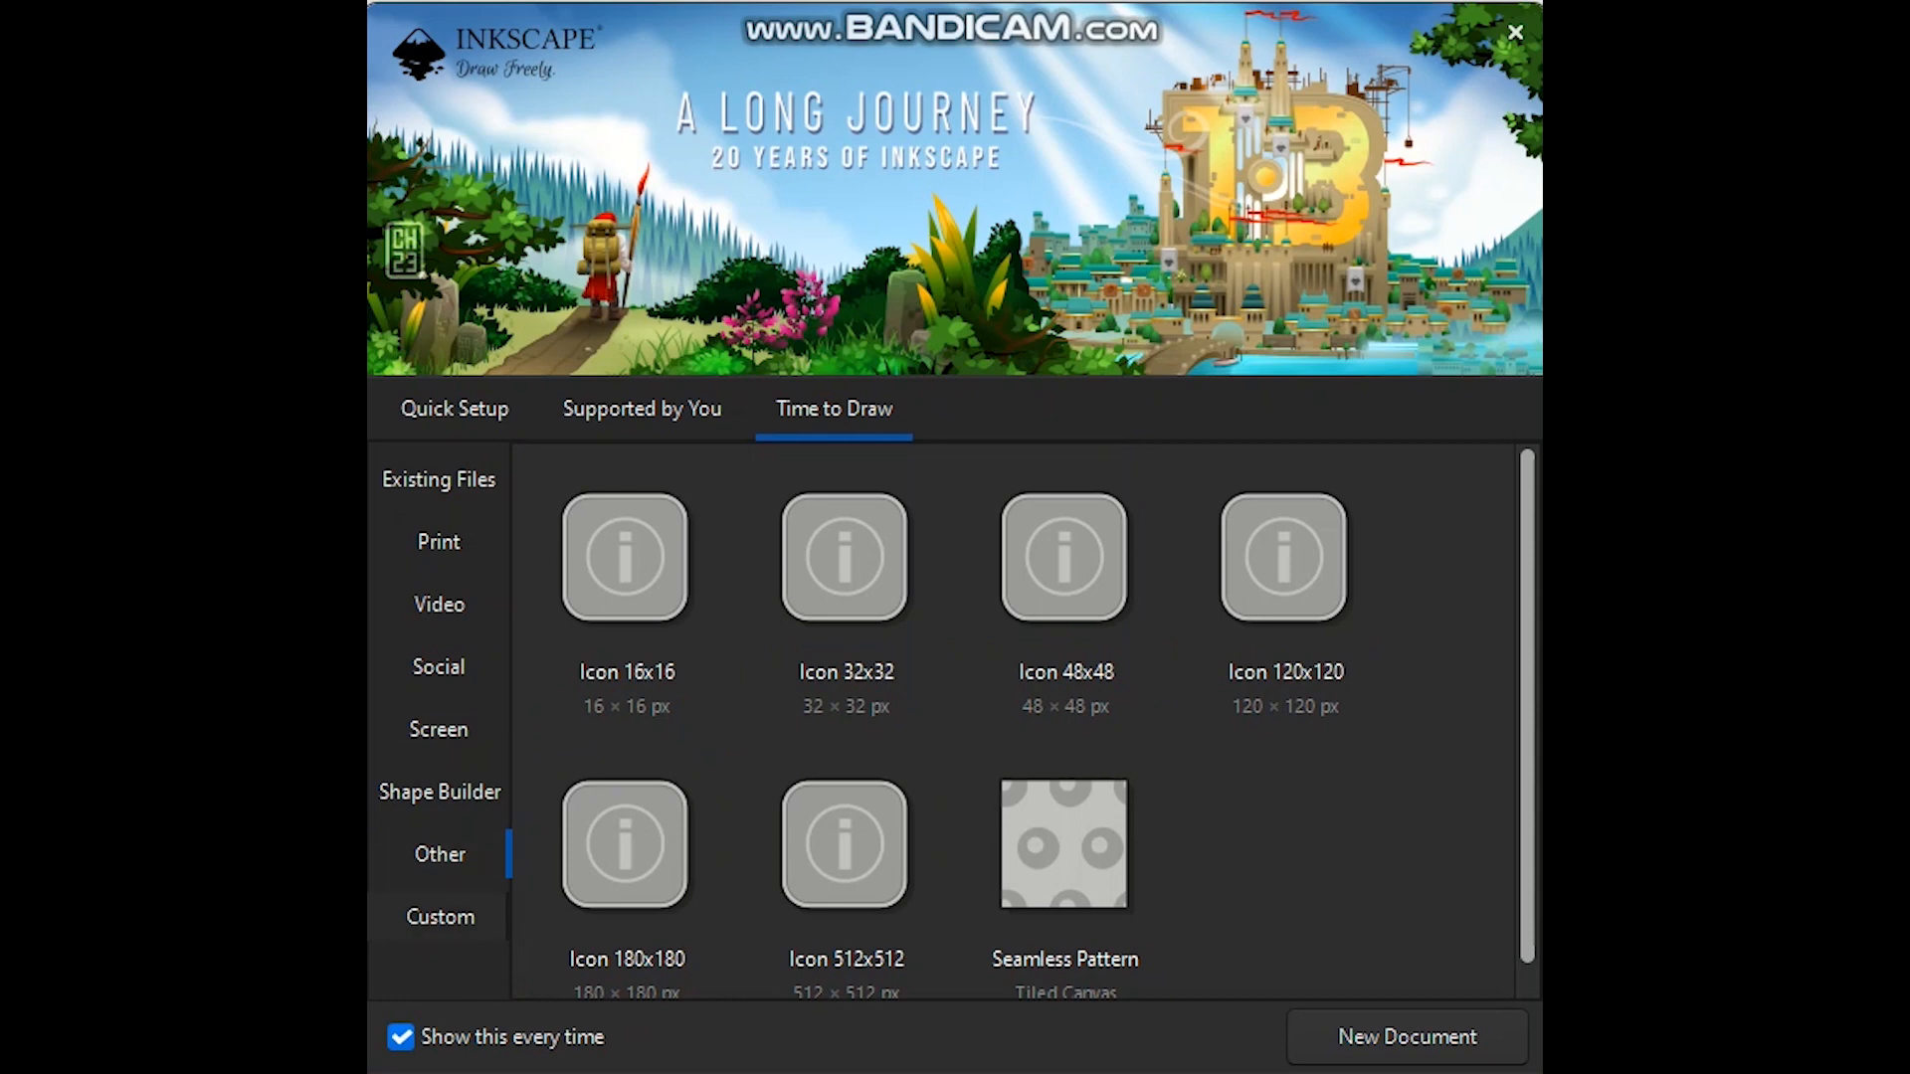
pyautogui.click(845, 846)
pyautogui.click(626, 846)
pyautogui.click(439, 916)
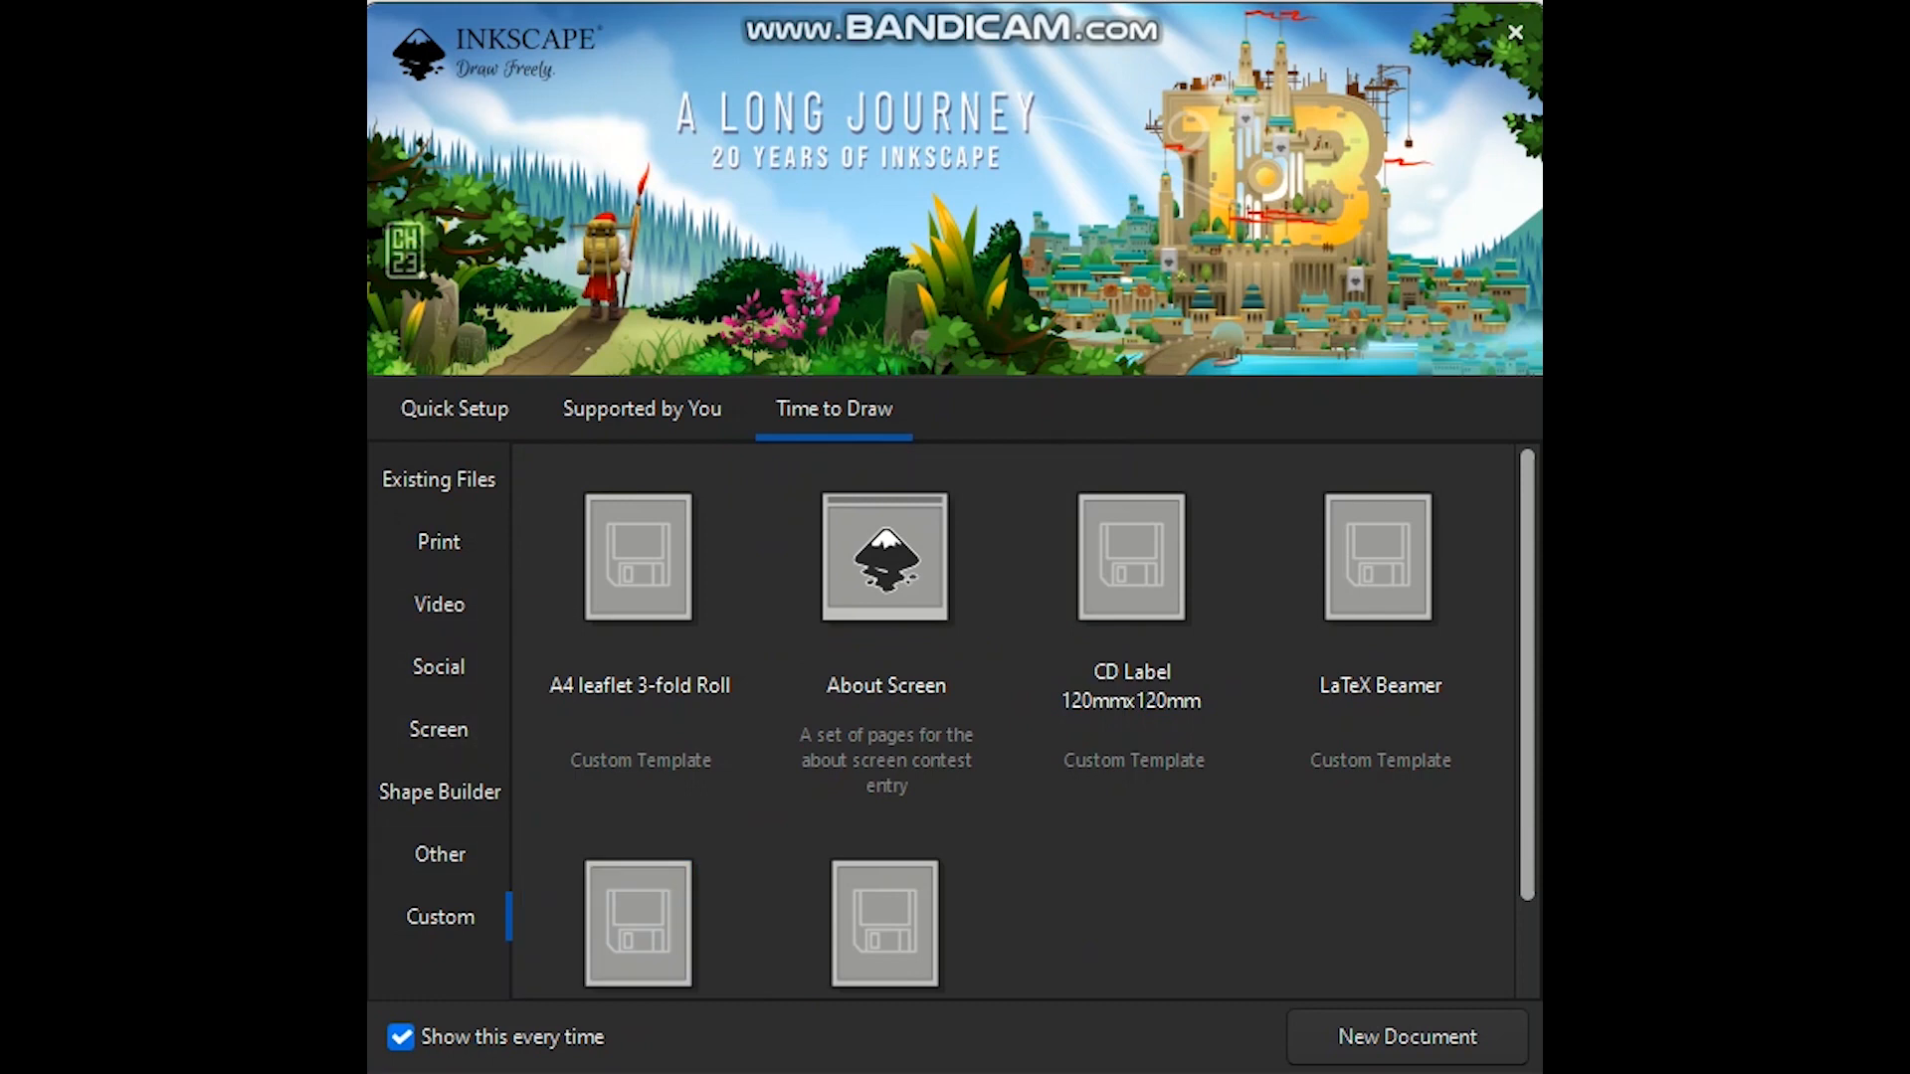
pyautogui.click(439, 541)
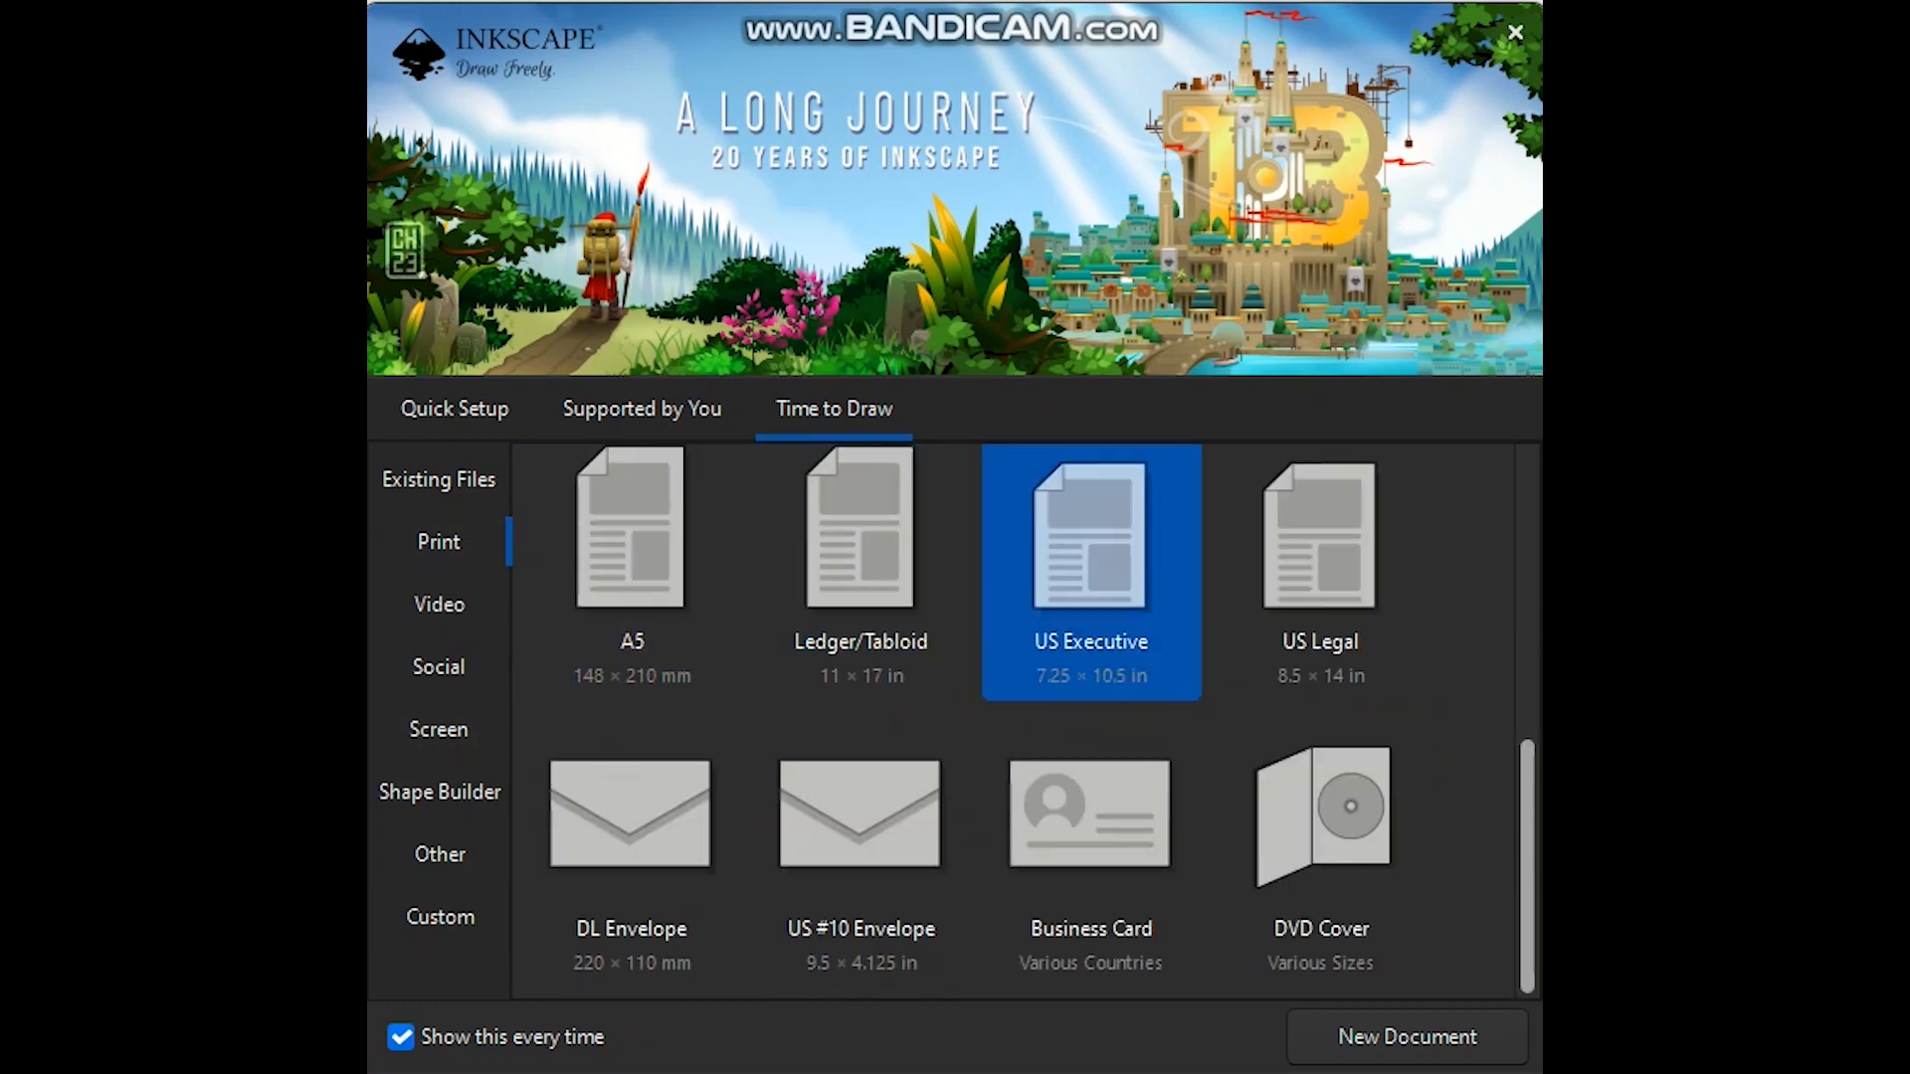
pyautogui.scroll(5, 1040, 723)
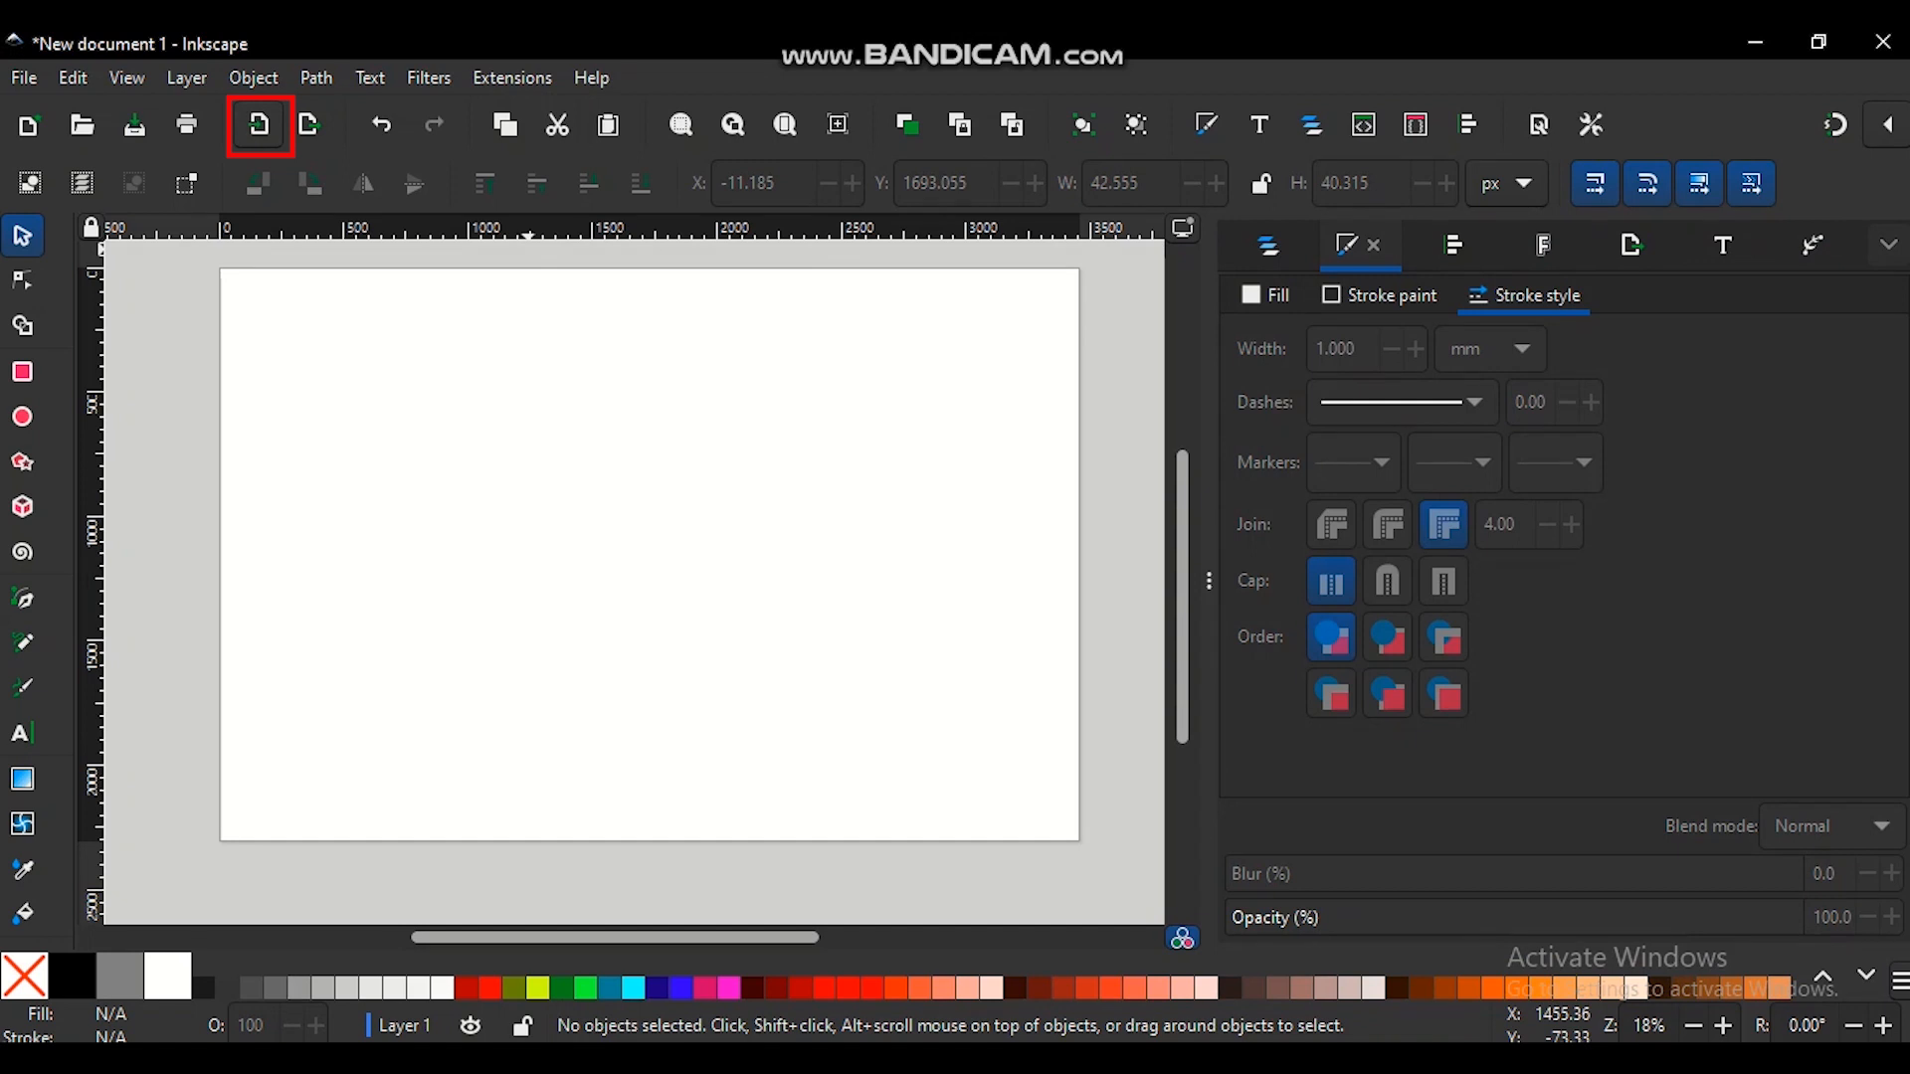
# - Import the Star_pic image from Downloads as an embedded image and delete it from the page again
pyautogui.click(259, 125)
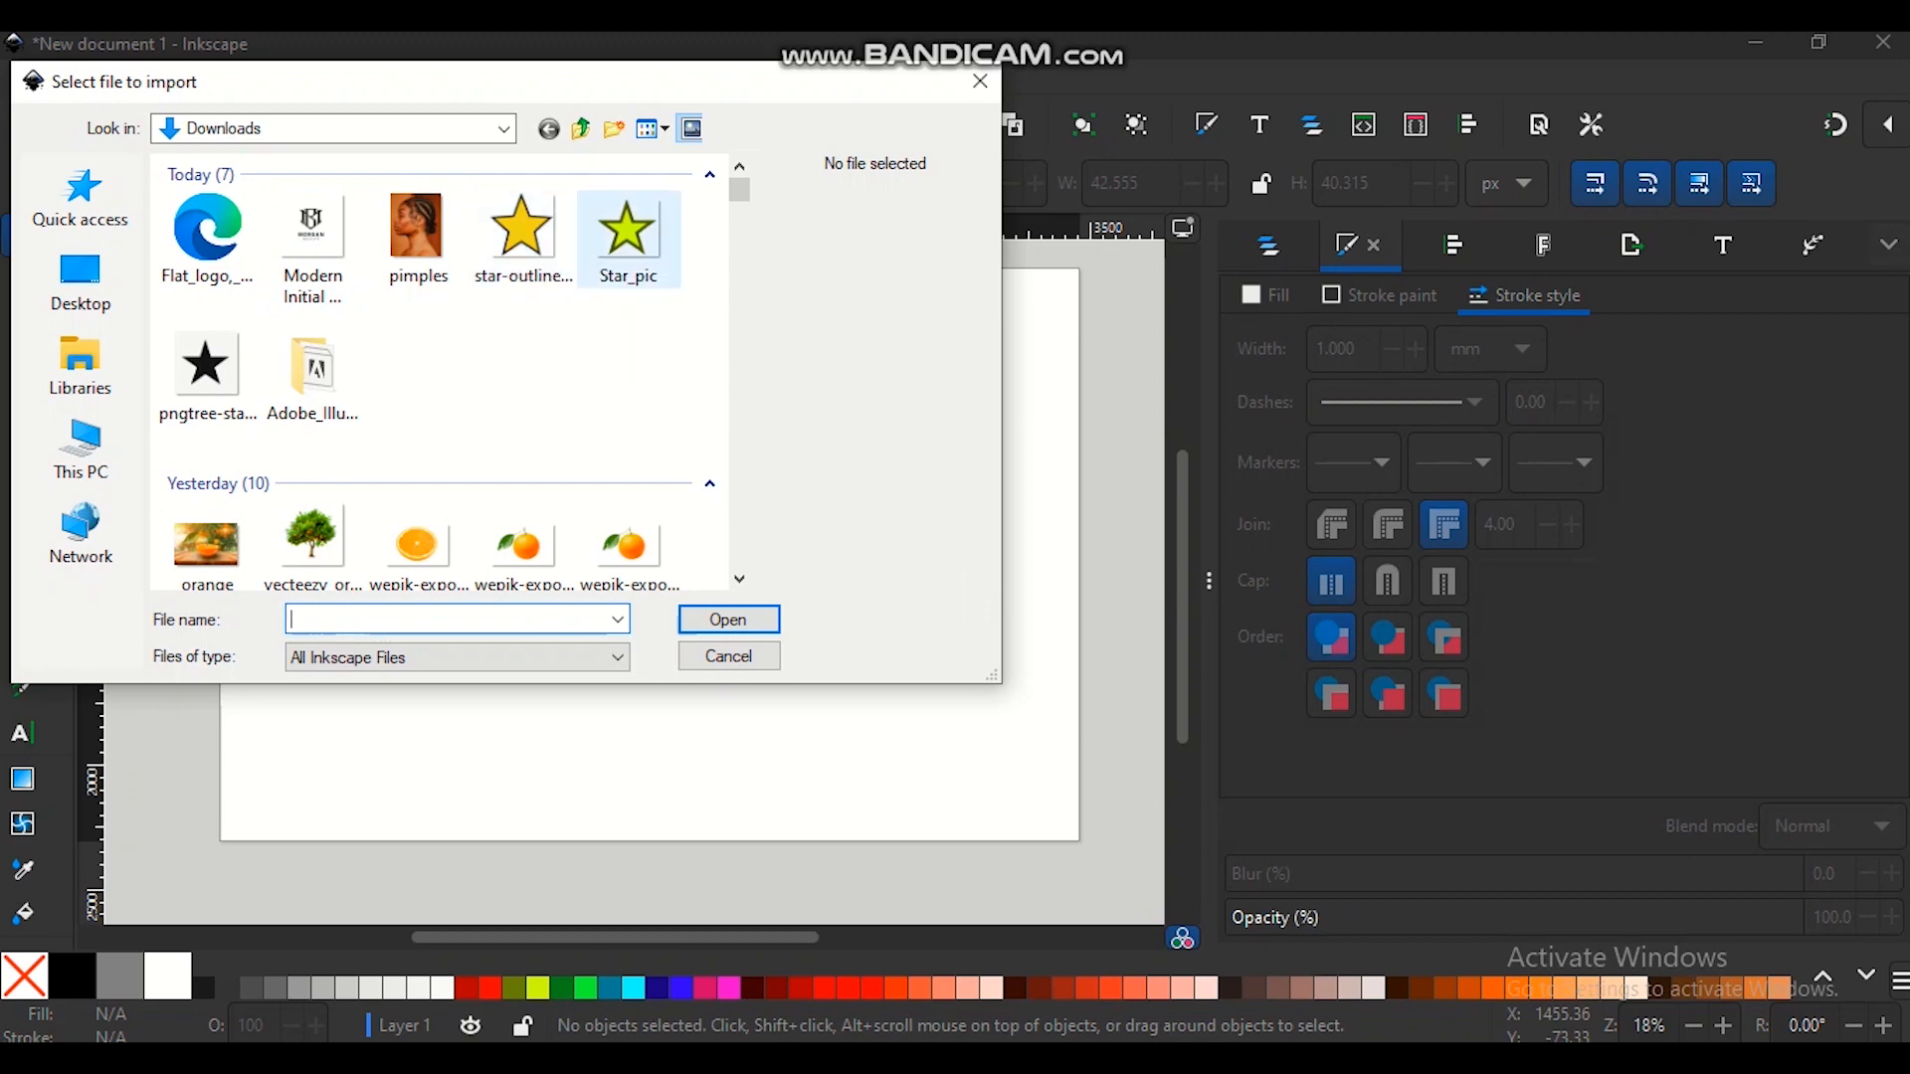
pyautogui.click(615, 245)
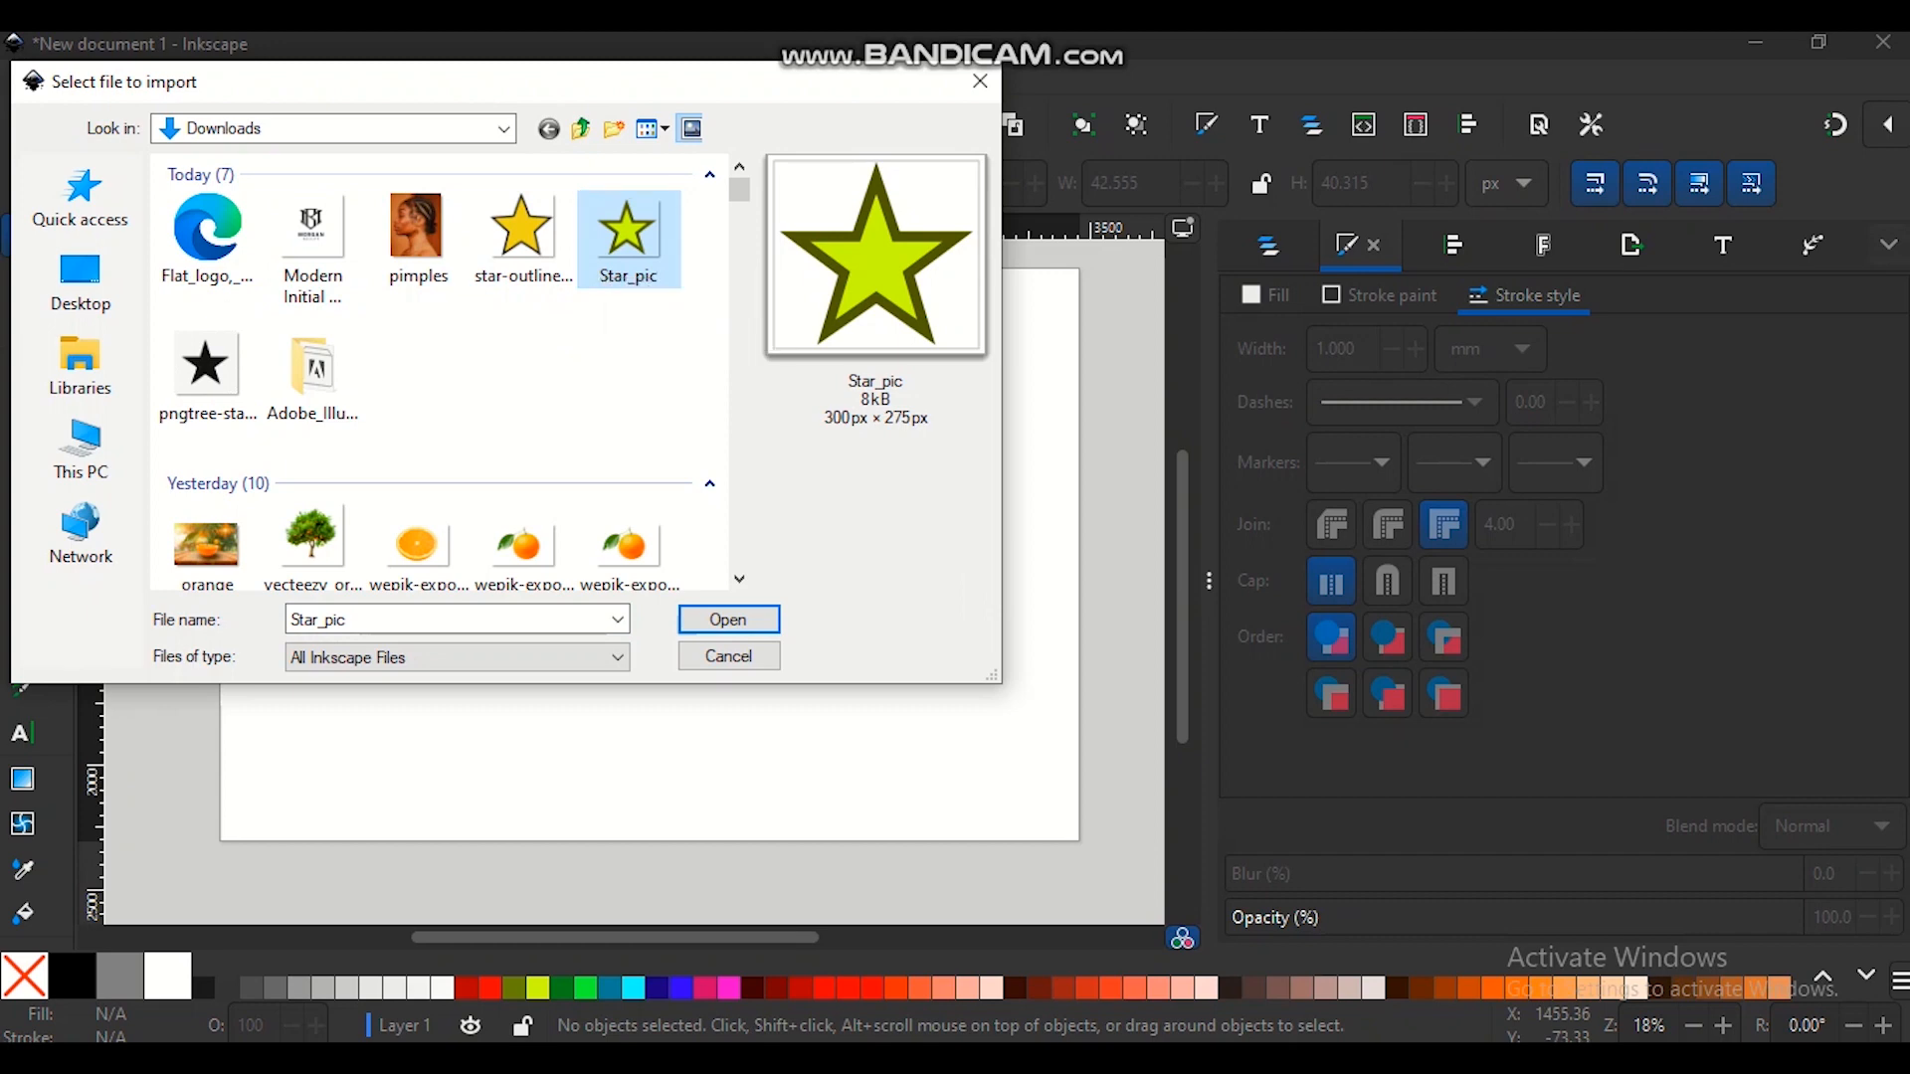
pyautogui.click(728, 620)
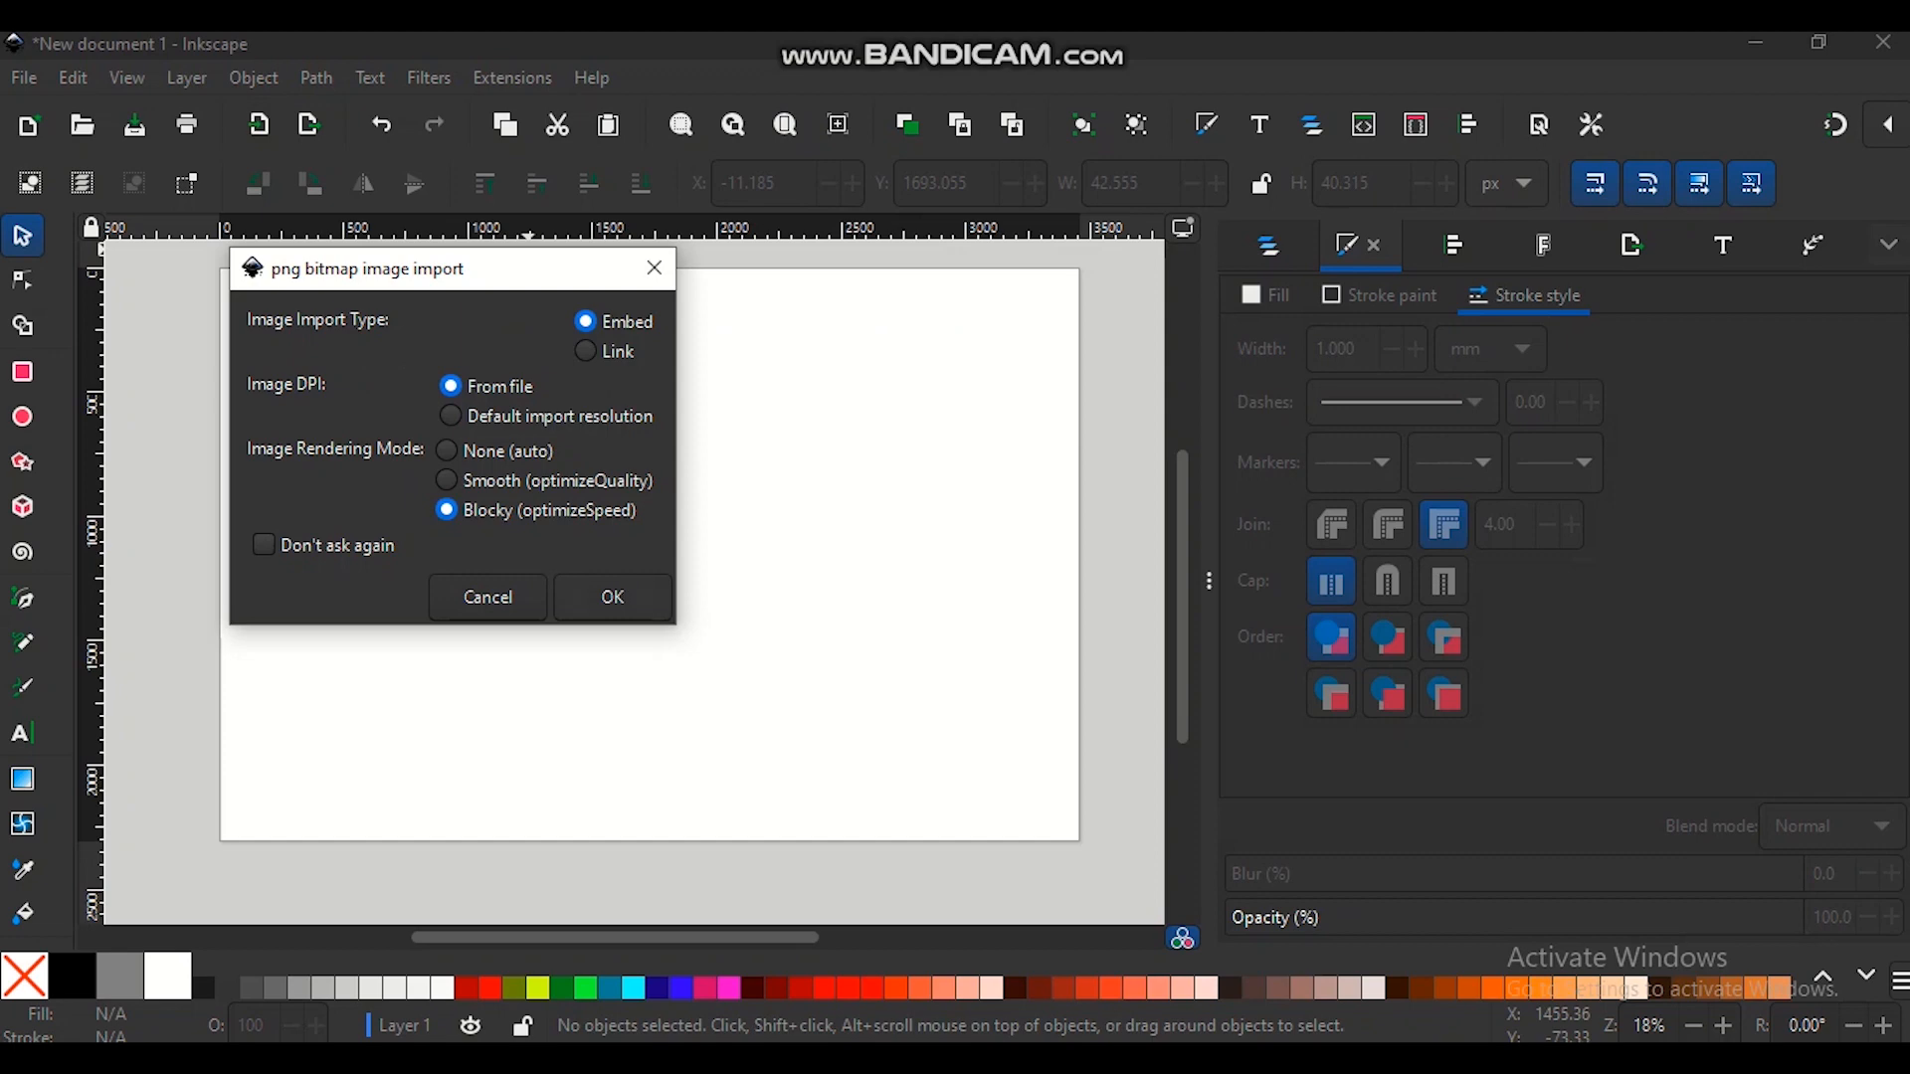
pyautogui.click(613, 597)
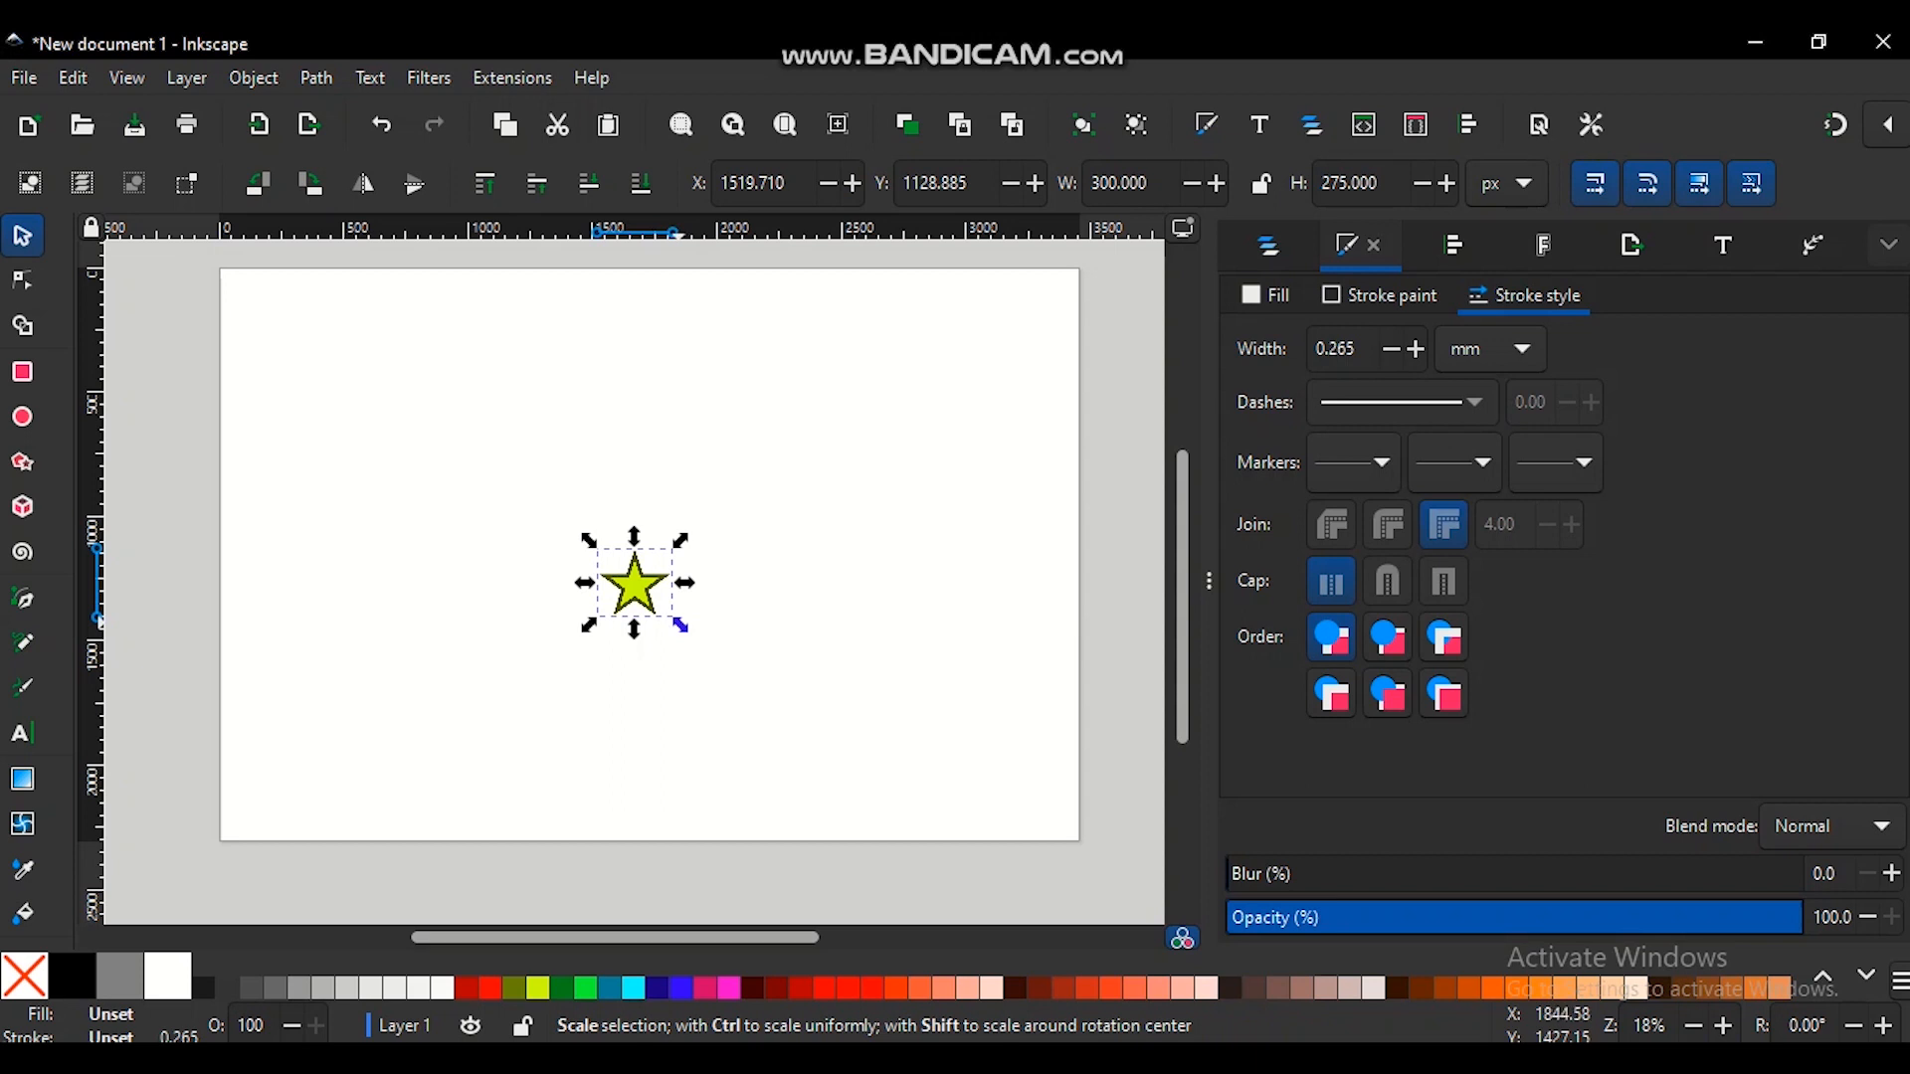
pyautogui.press('Delete')
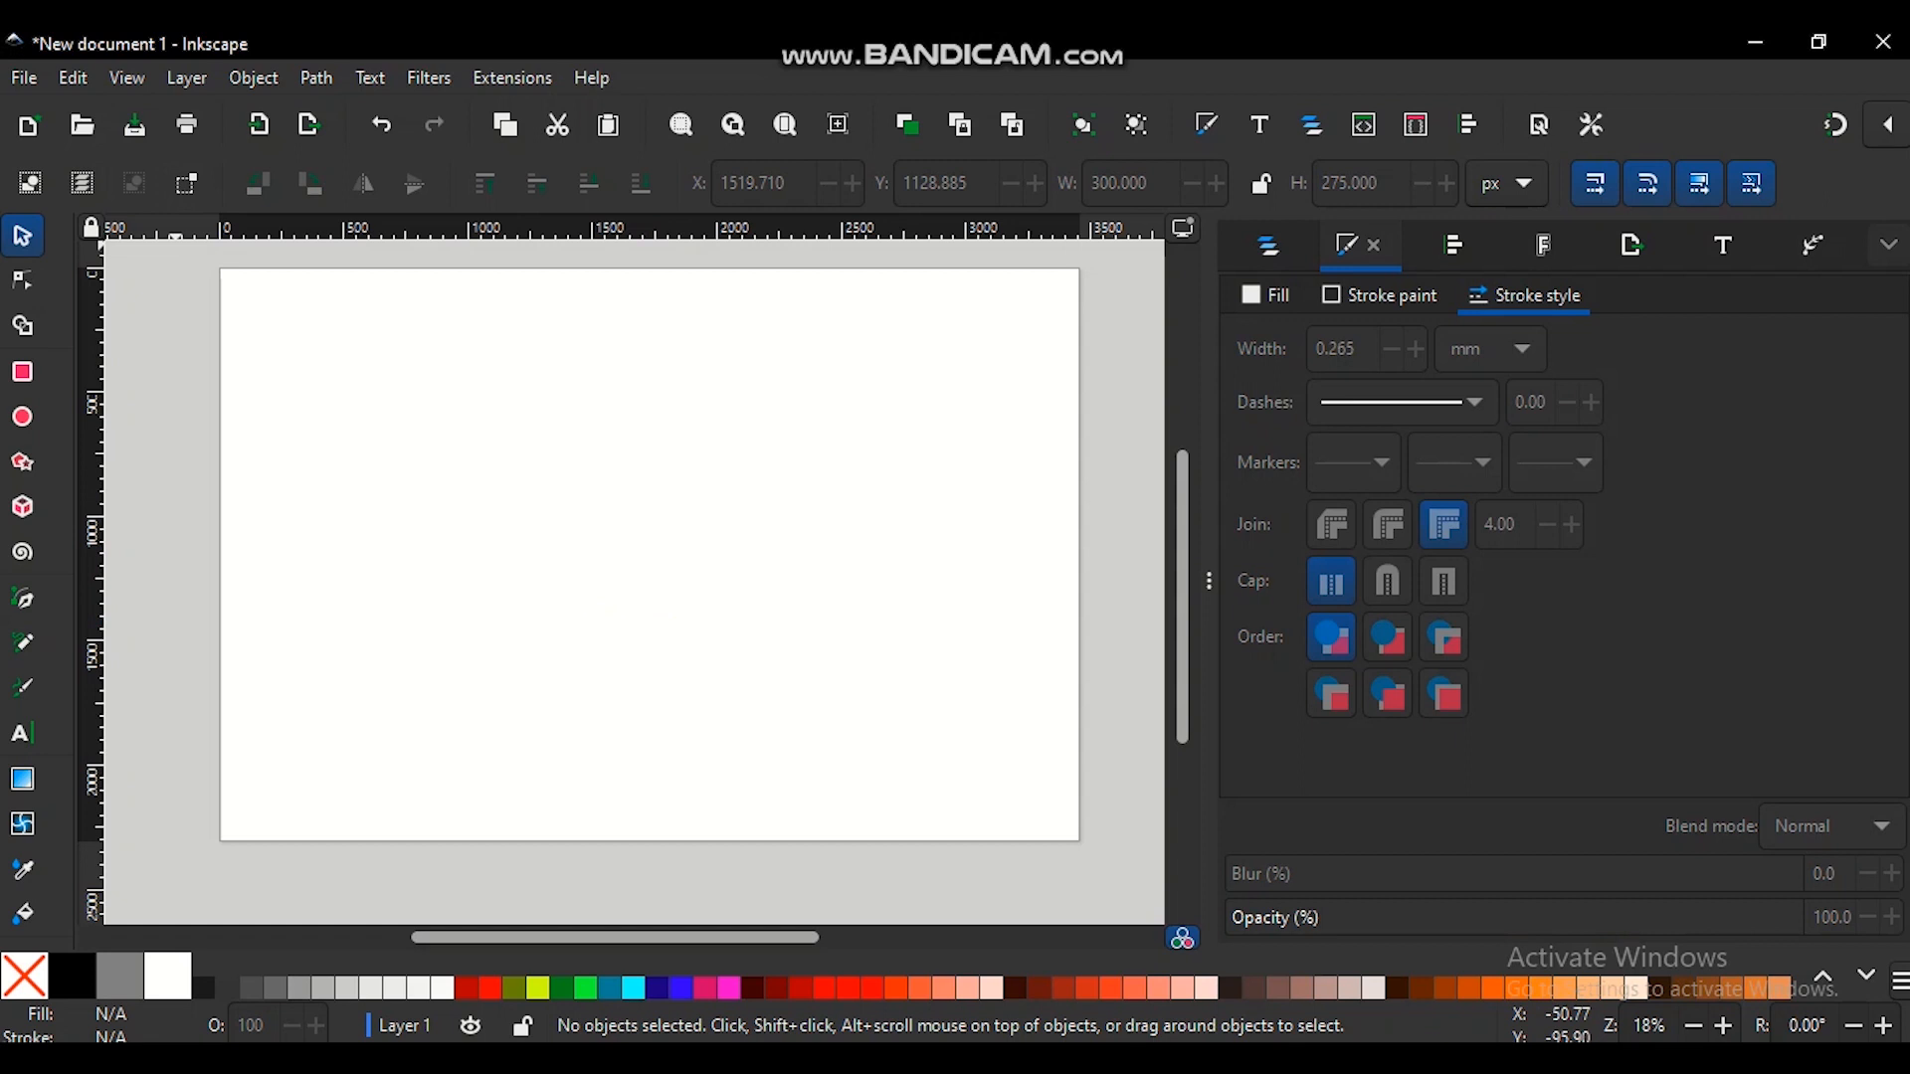
# - Import Star_pic from Downloads as an embedded image with DPI from file and Blocky (optimizeSpeed) rendering
pyautogui.click(24, 78)
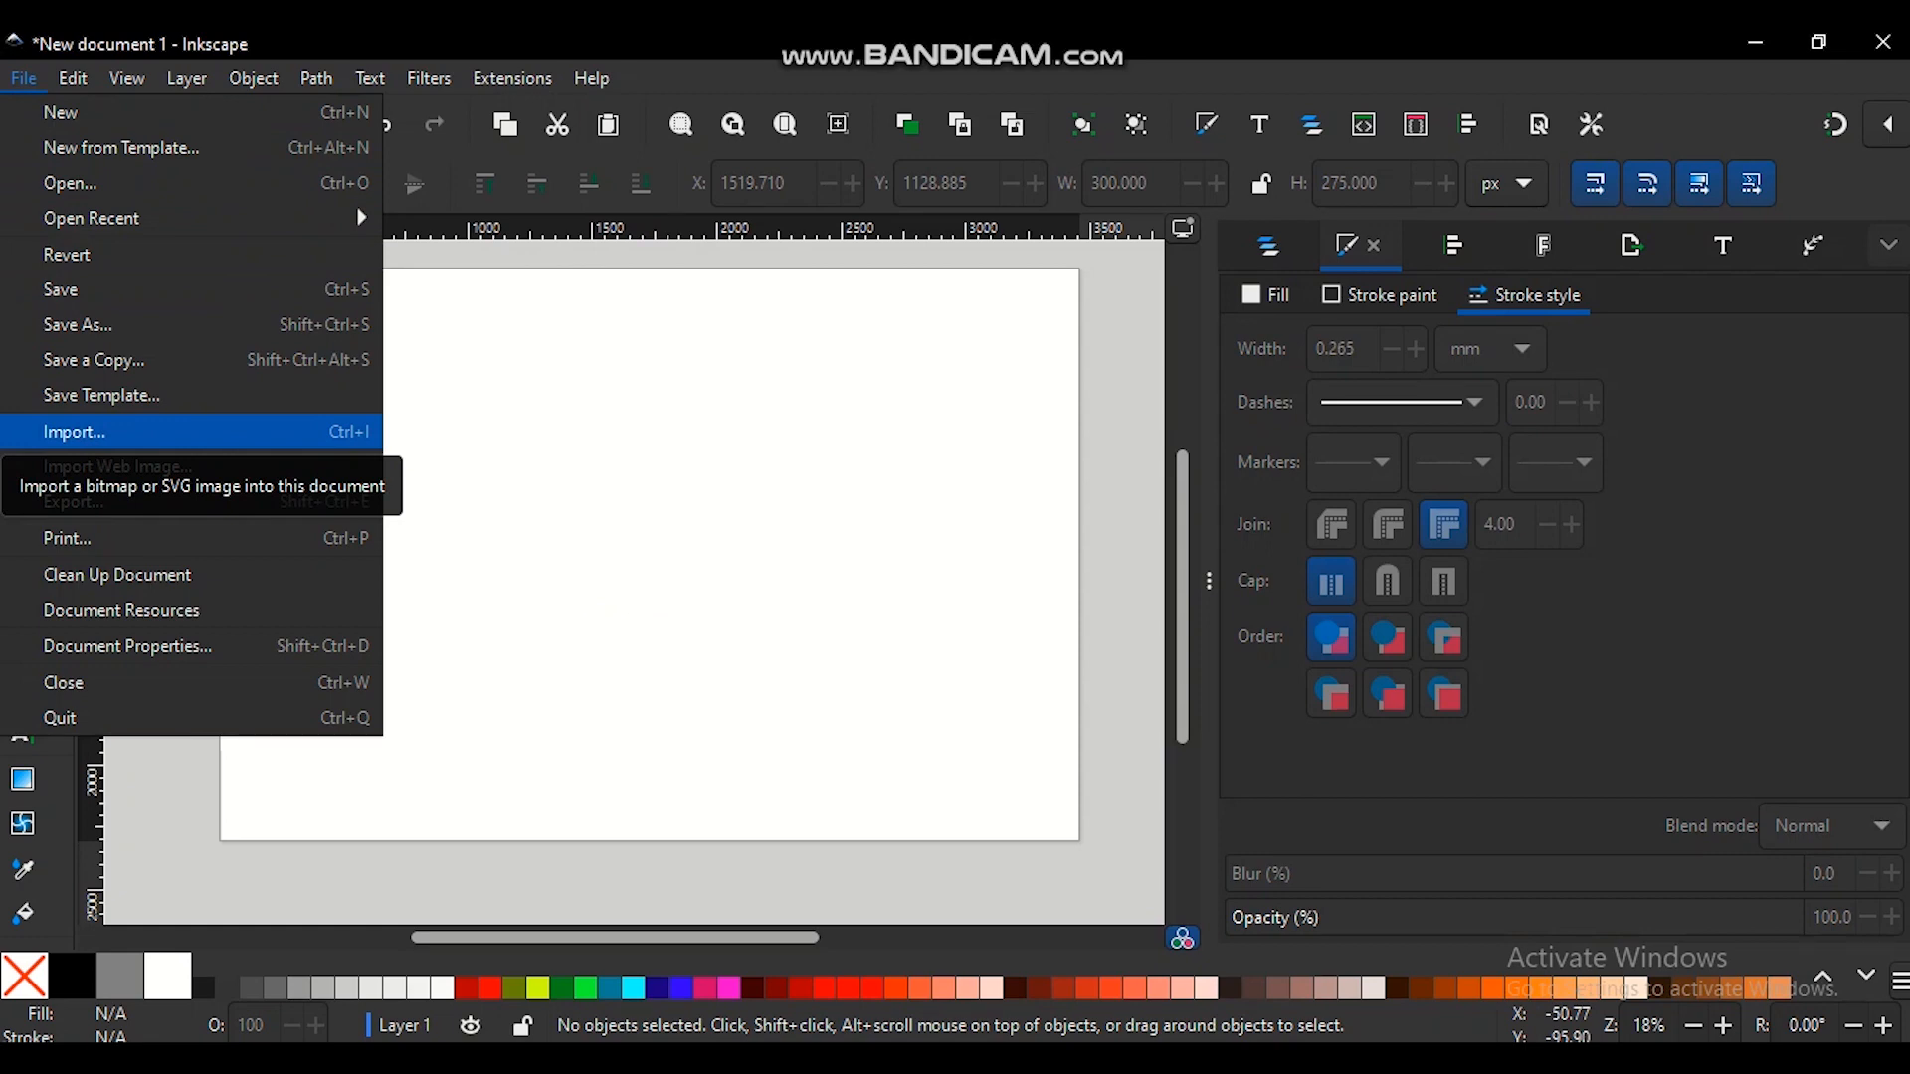
pyautogui.click(109, 431)
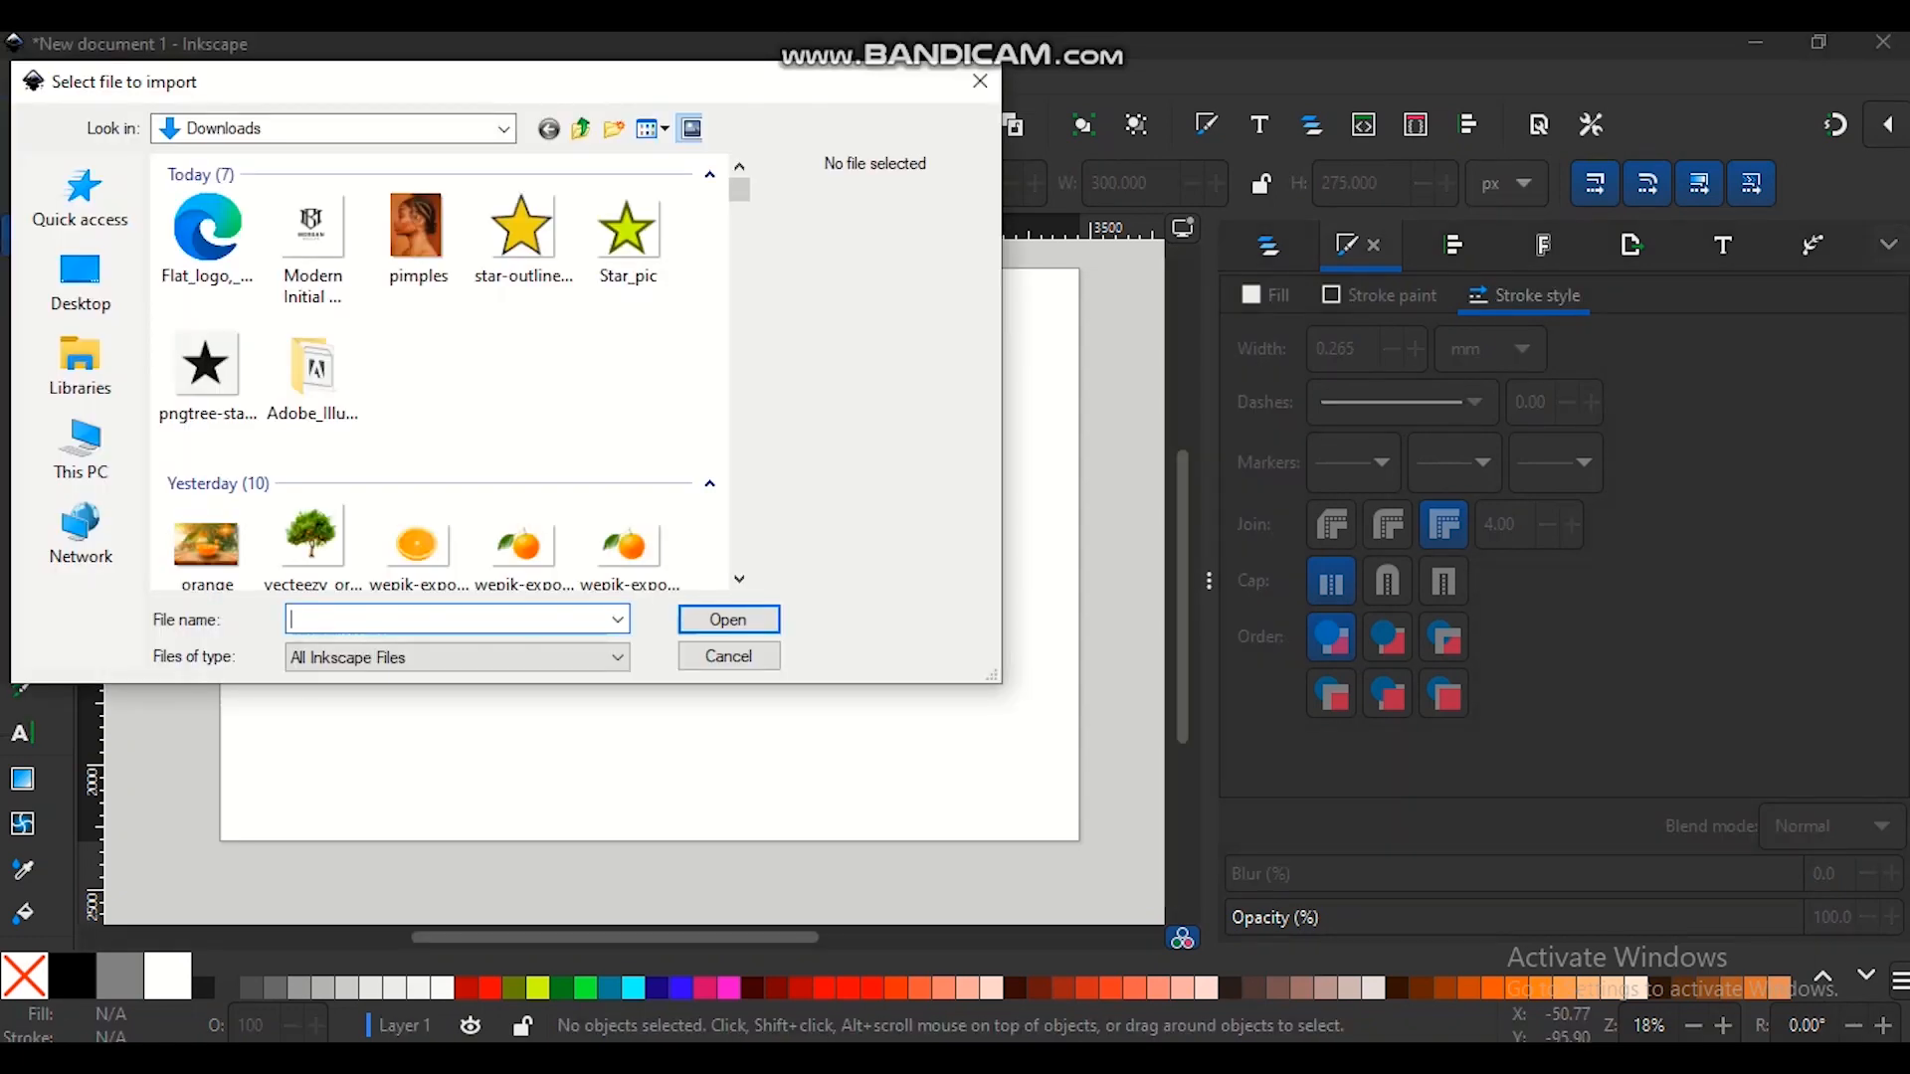
pyautogui.click(628, 233)
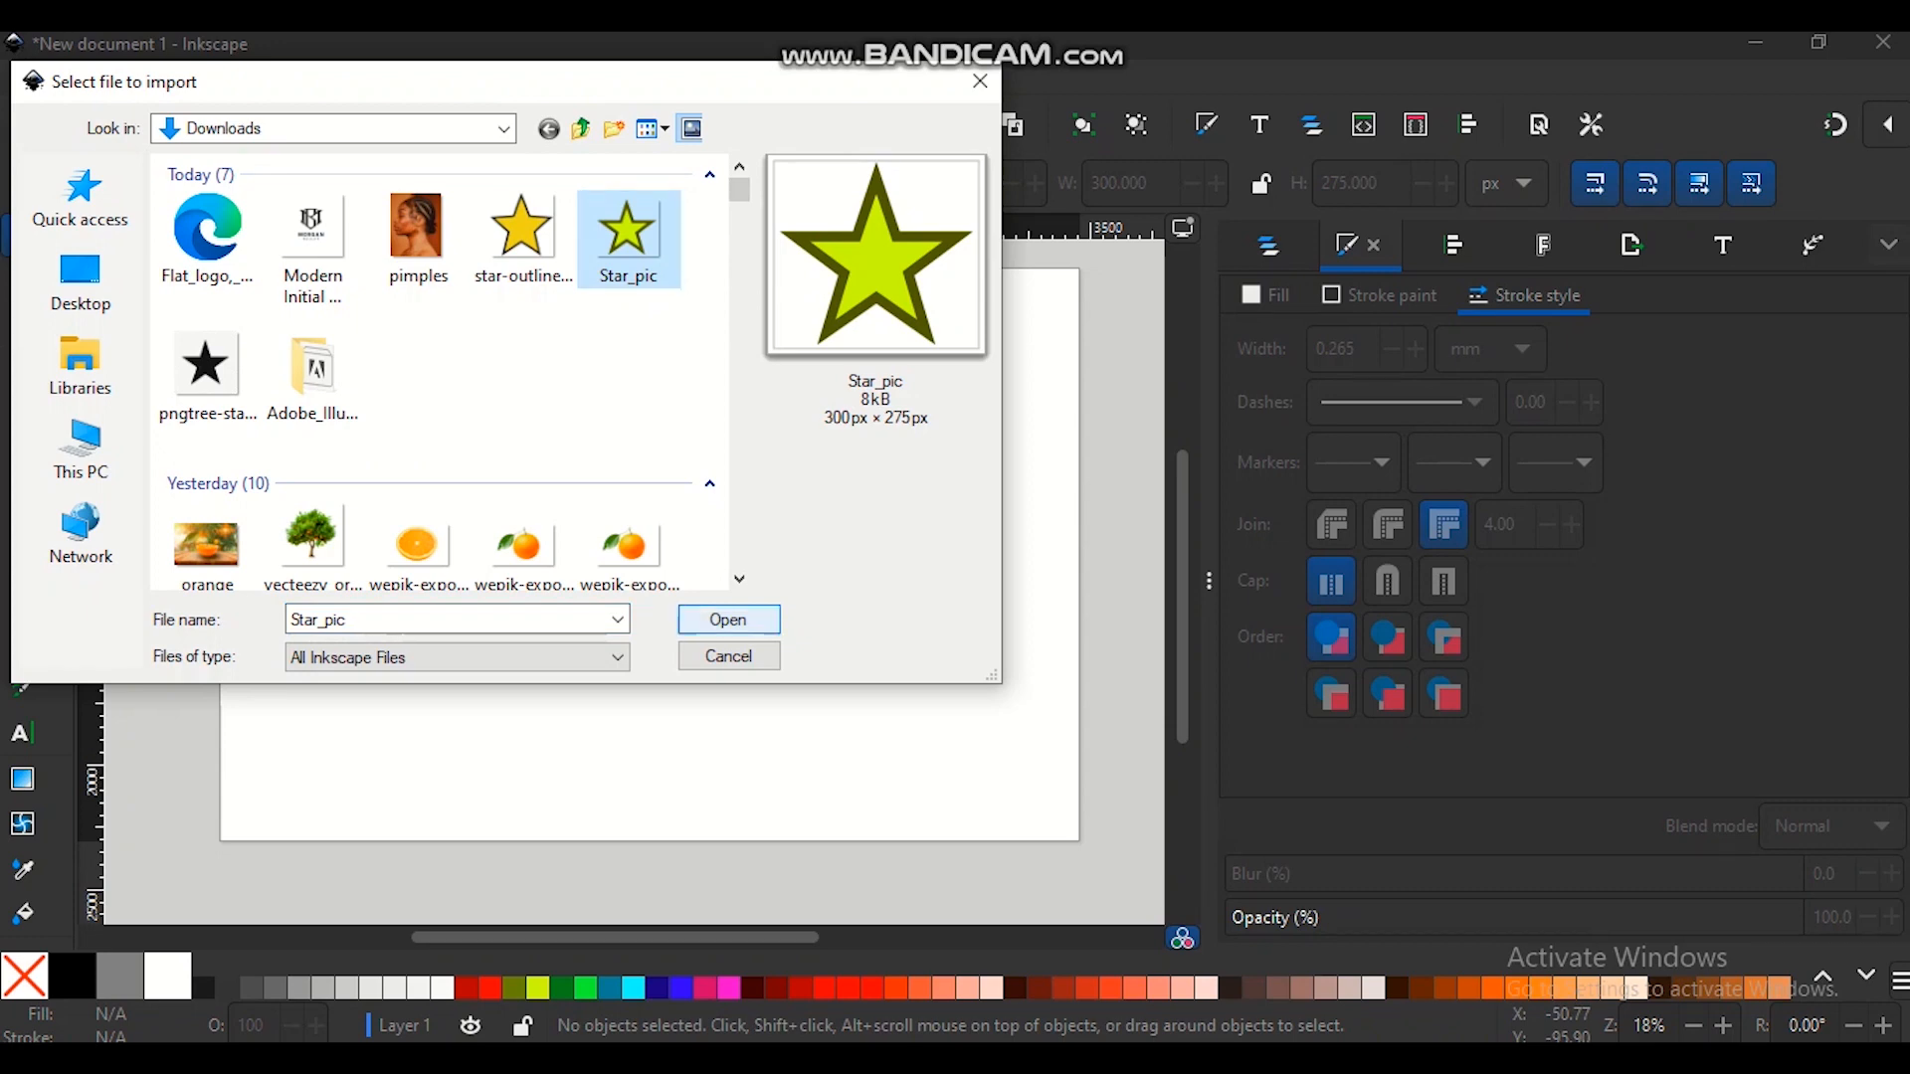
pyautogui.click(727, 618)
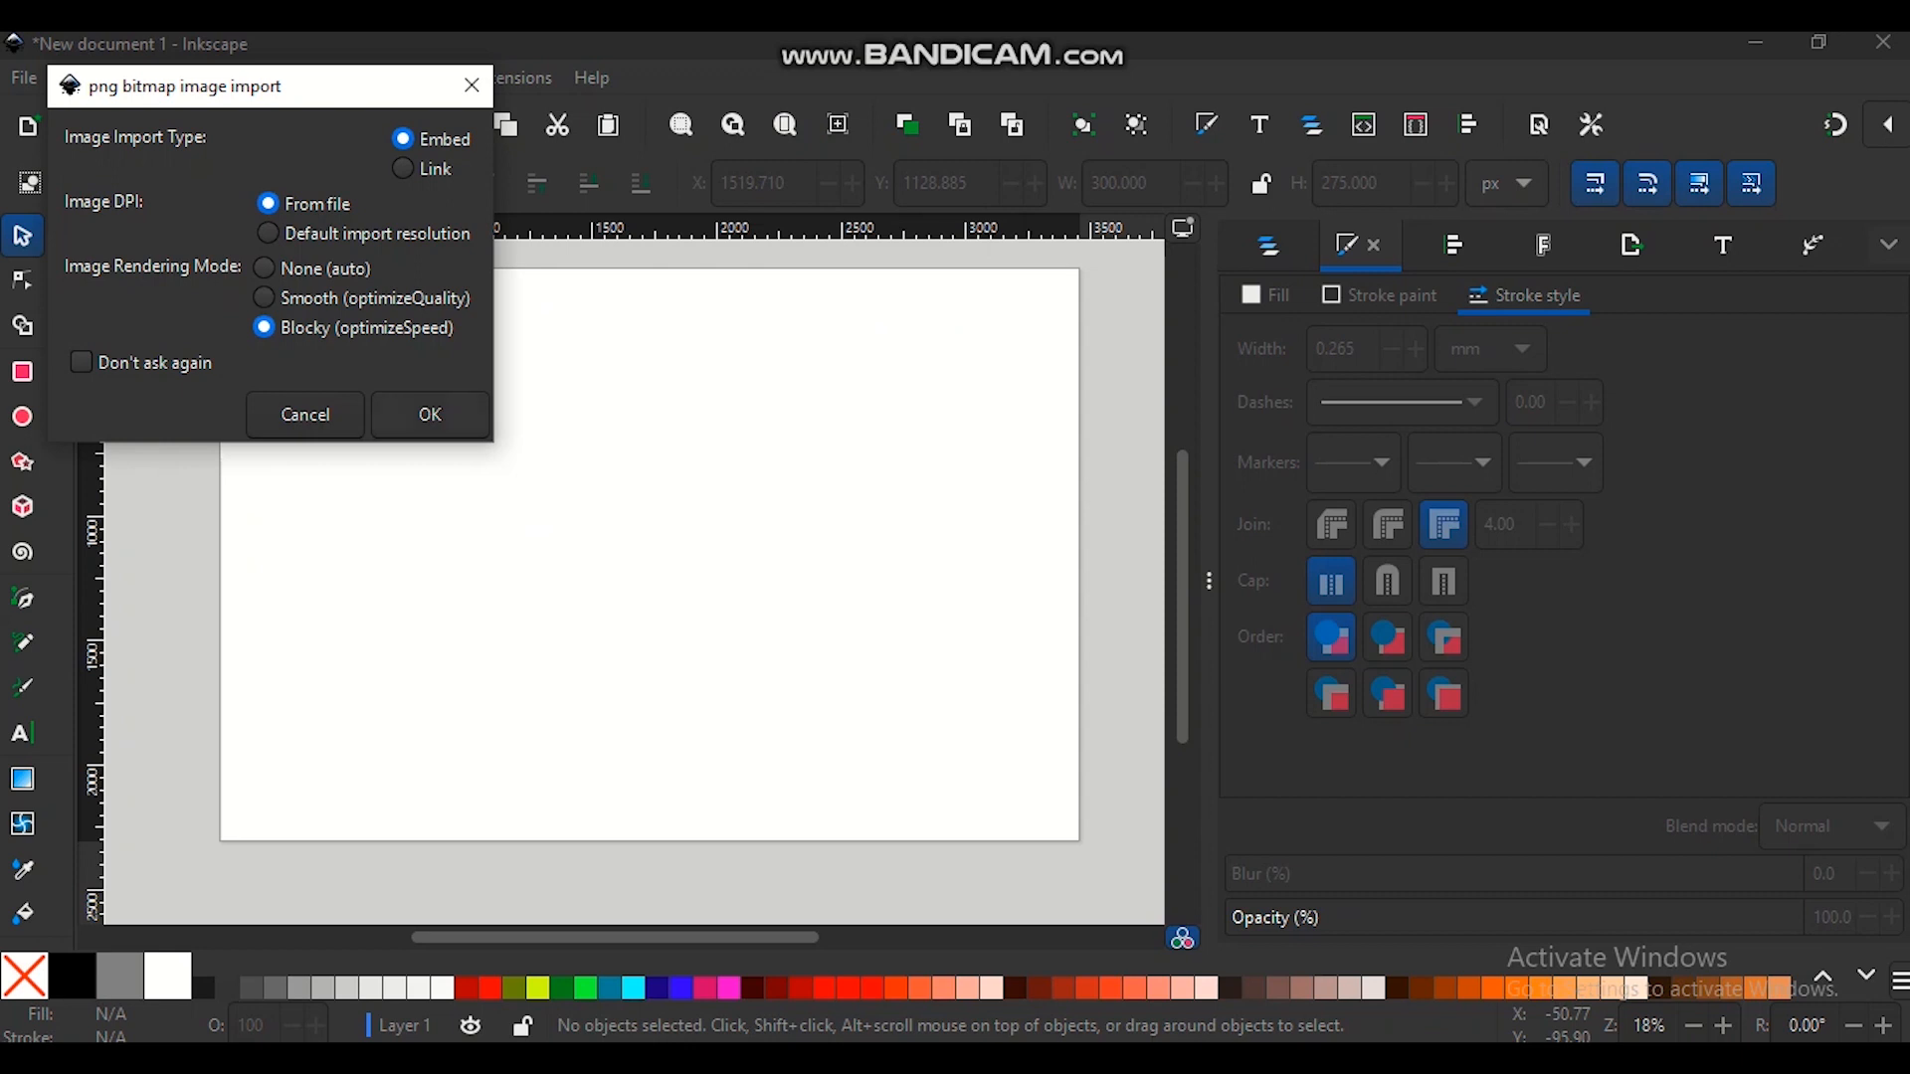
pyautogui.click(430, 414)
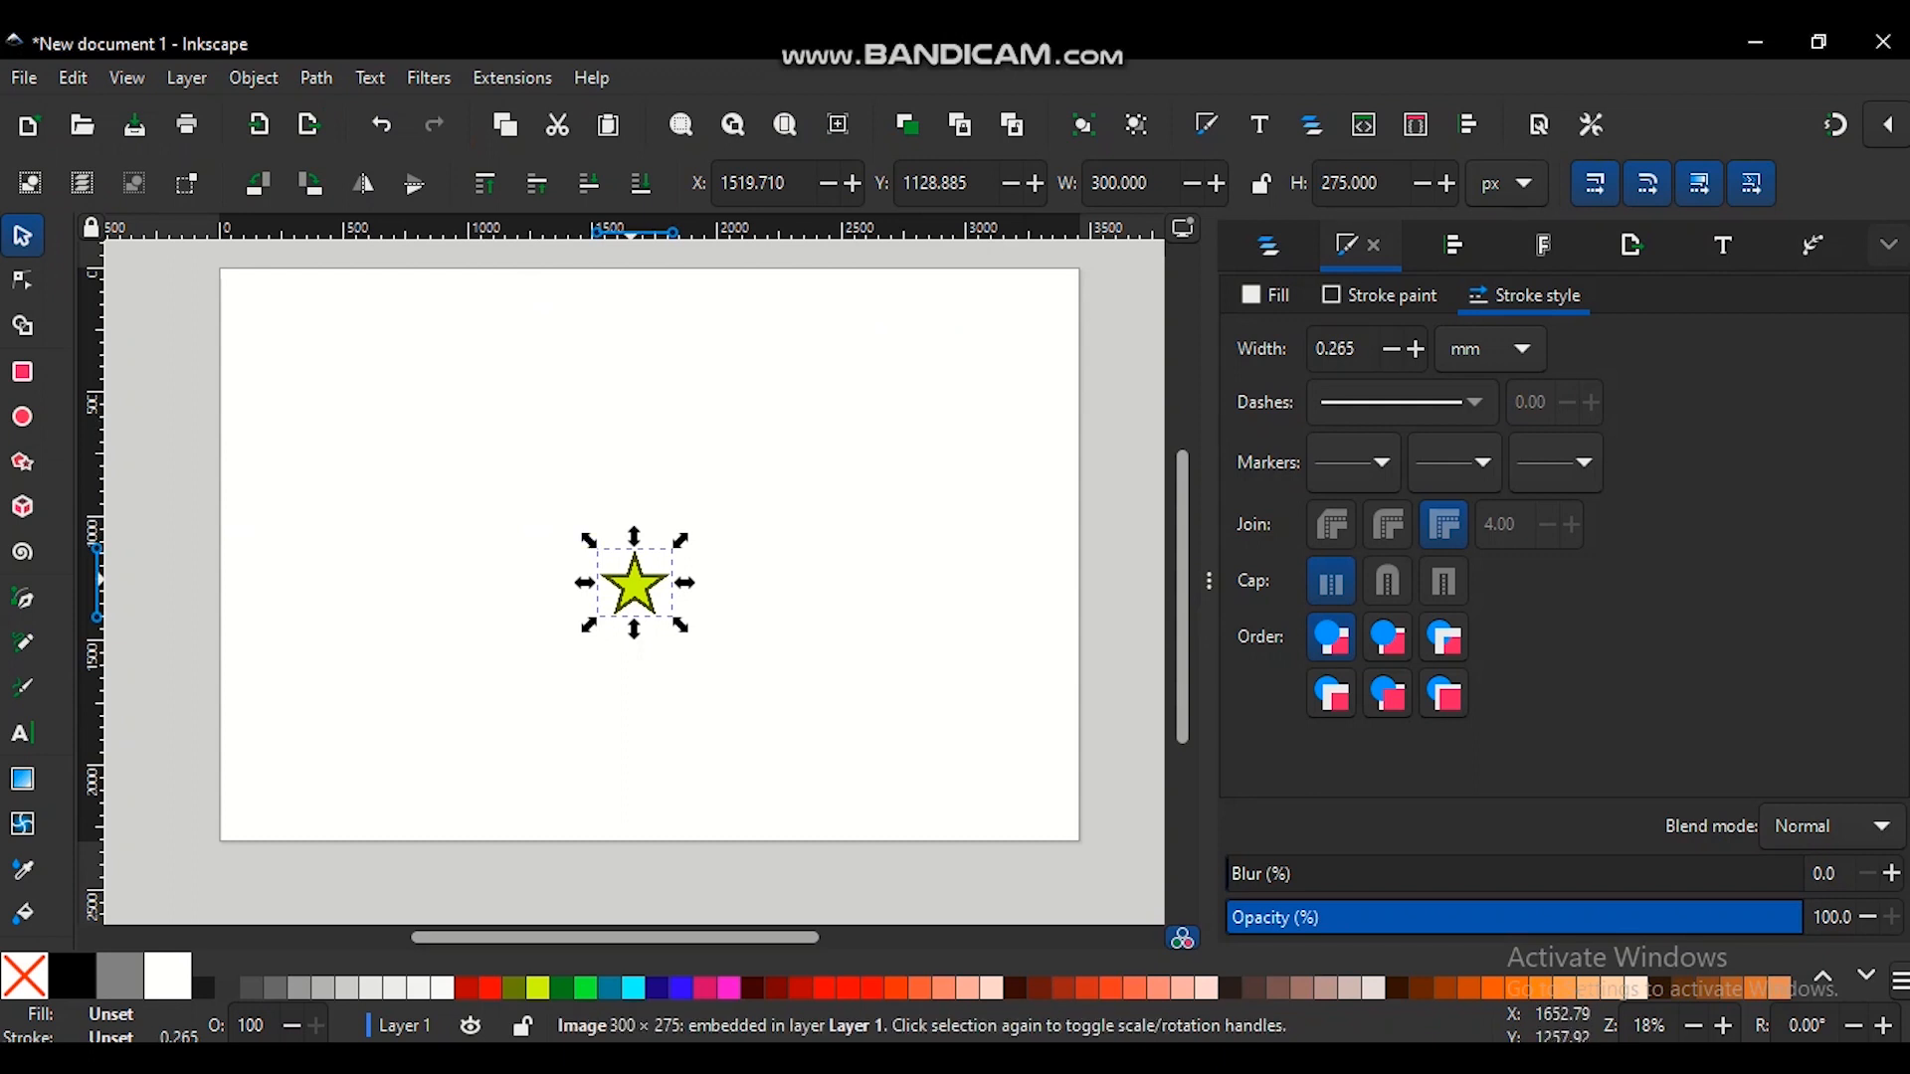
# - Enlarge the star image to about 1531 × 1403 px and place it in the page's upper-left corner
pyautogui.moveTo(631, 581); pyautogui.dragTo(402, 393)
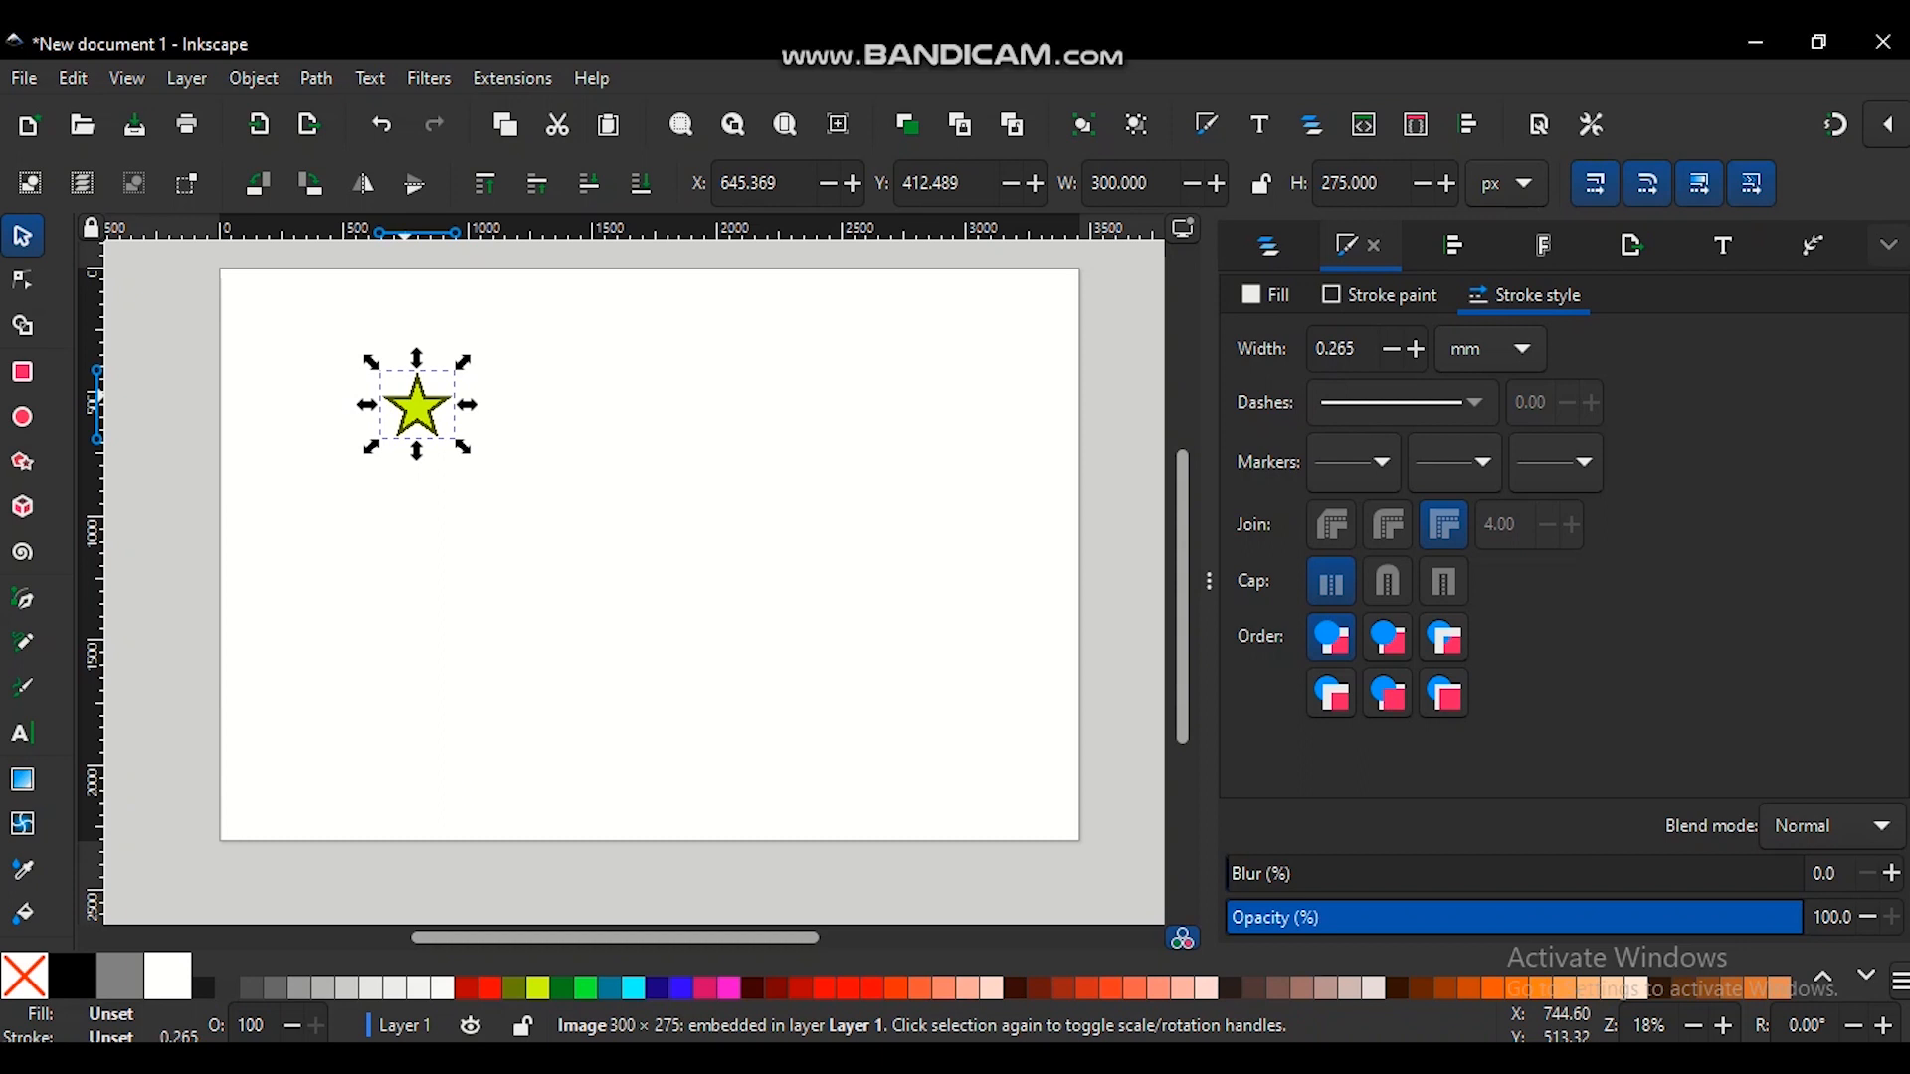
pyautogui.moveTo(464, 448); pyautogui.dragTo(768, 718)
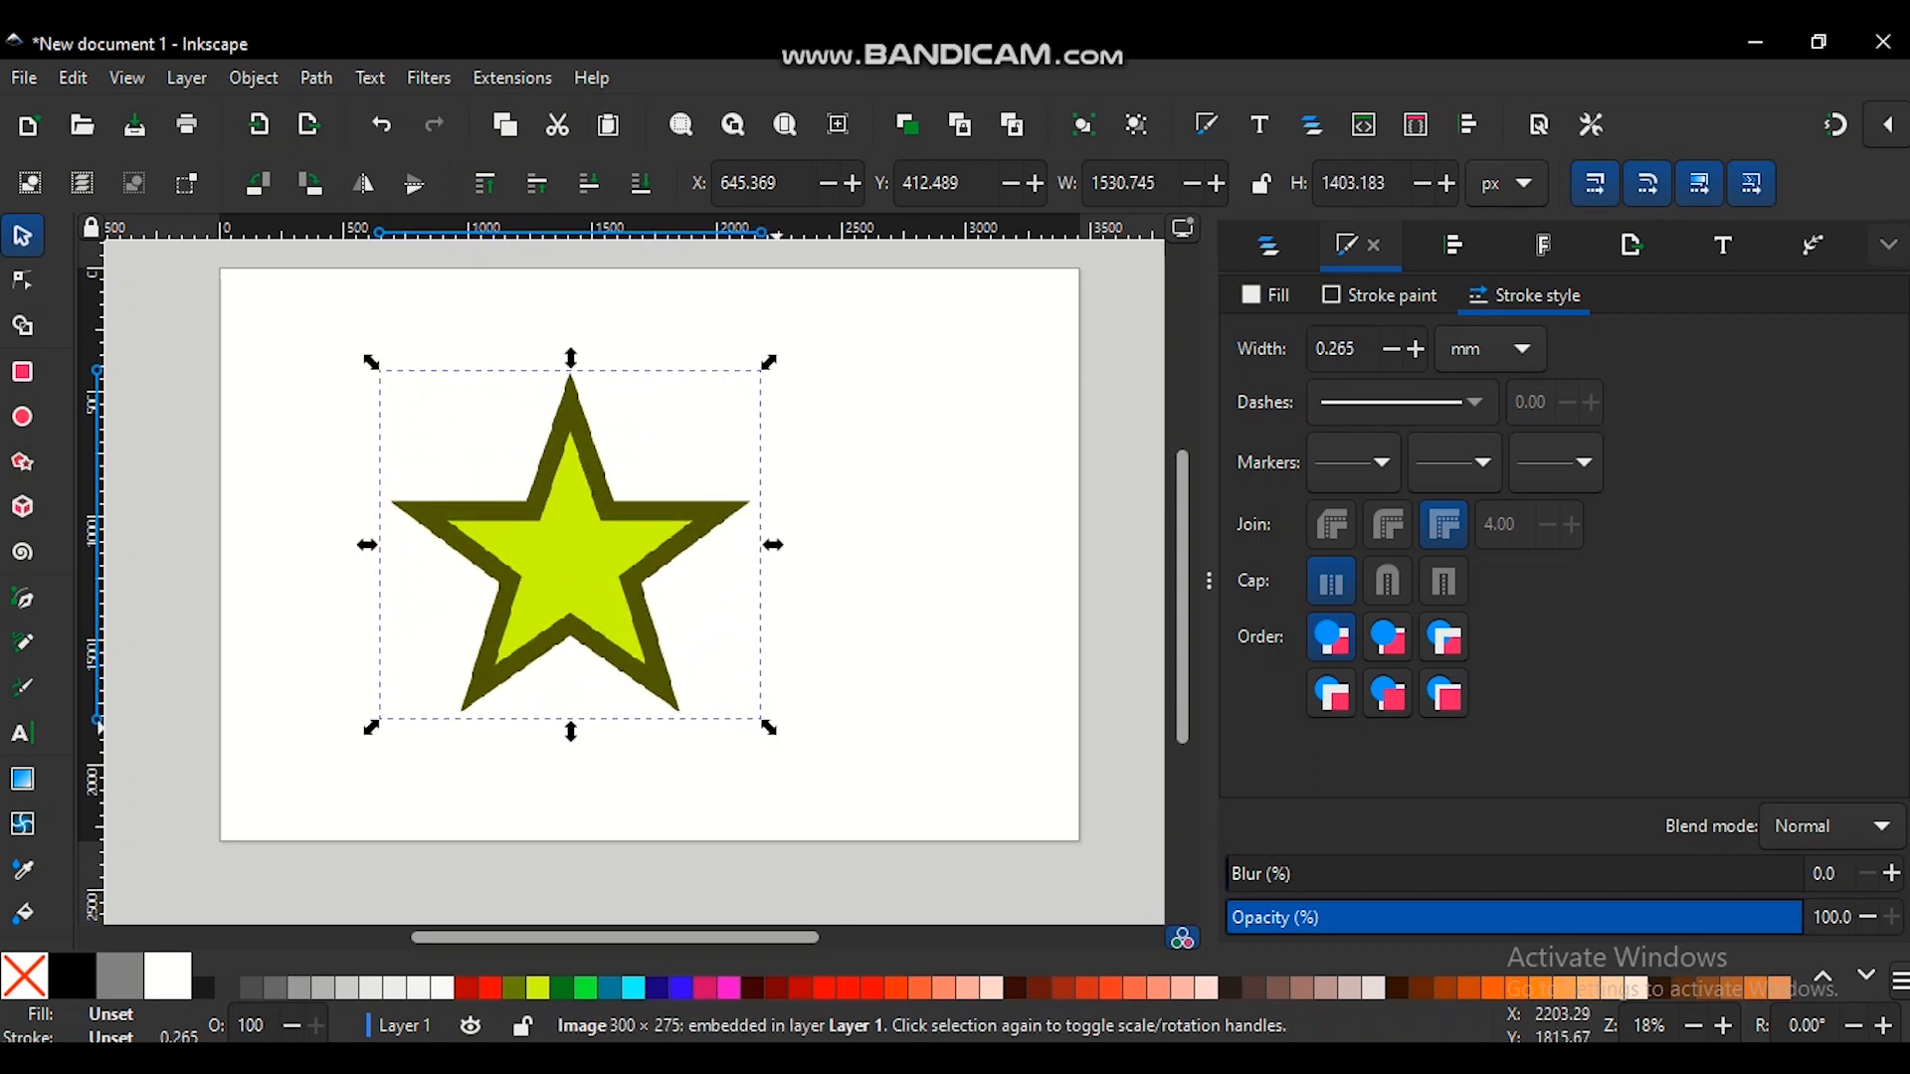
pyautogui.moveTo(560, 559); pyautogui.dragTo(405, 471)
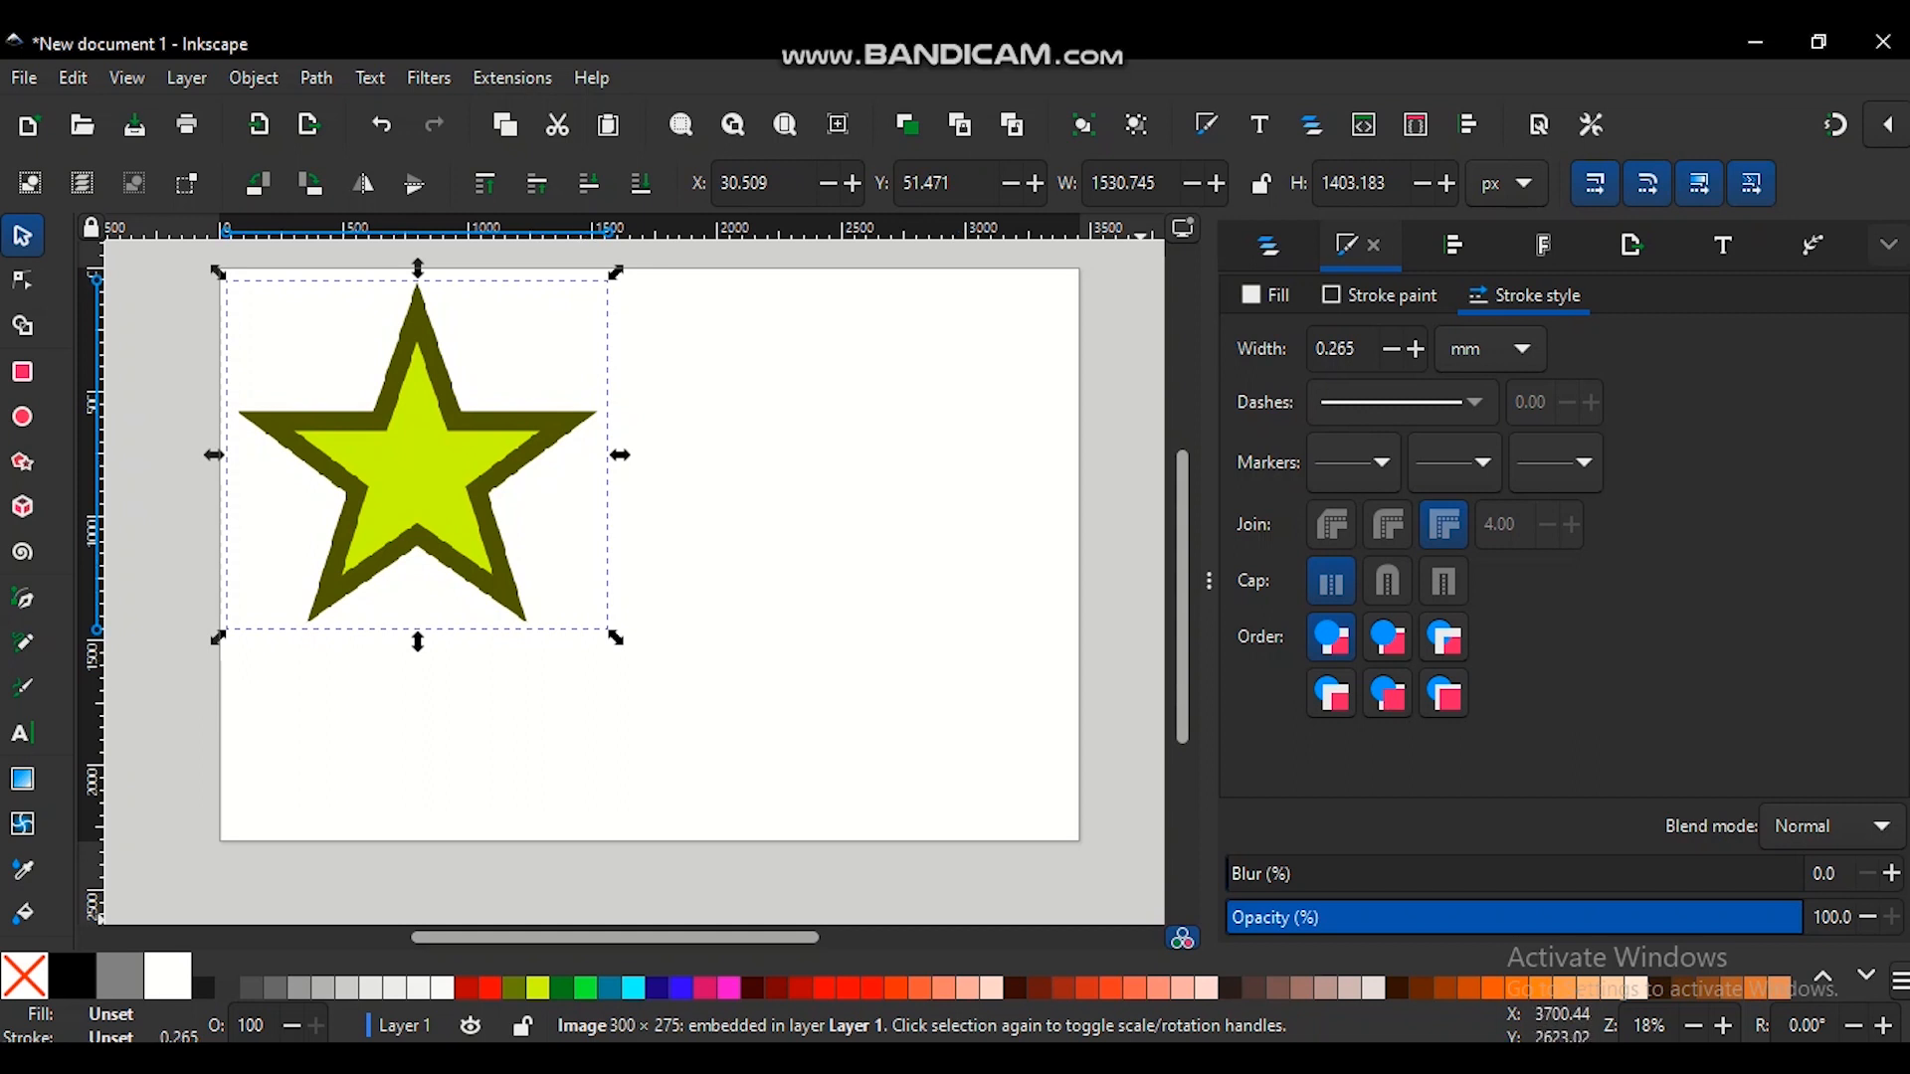
# - Examine the lower points of the enlarged star image at 63% zoom
pyautogui.click(1724, 1024)
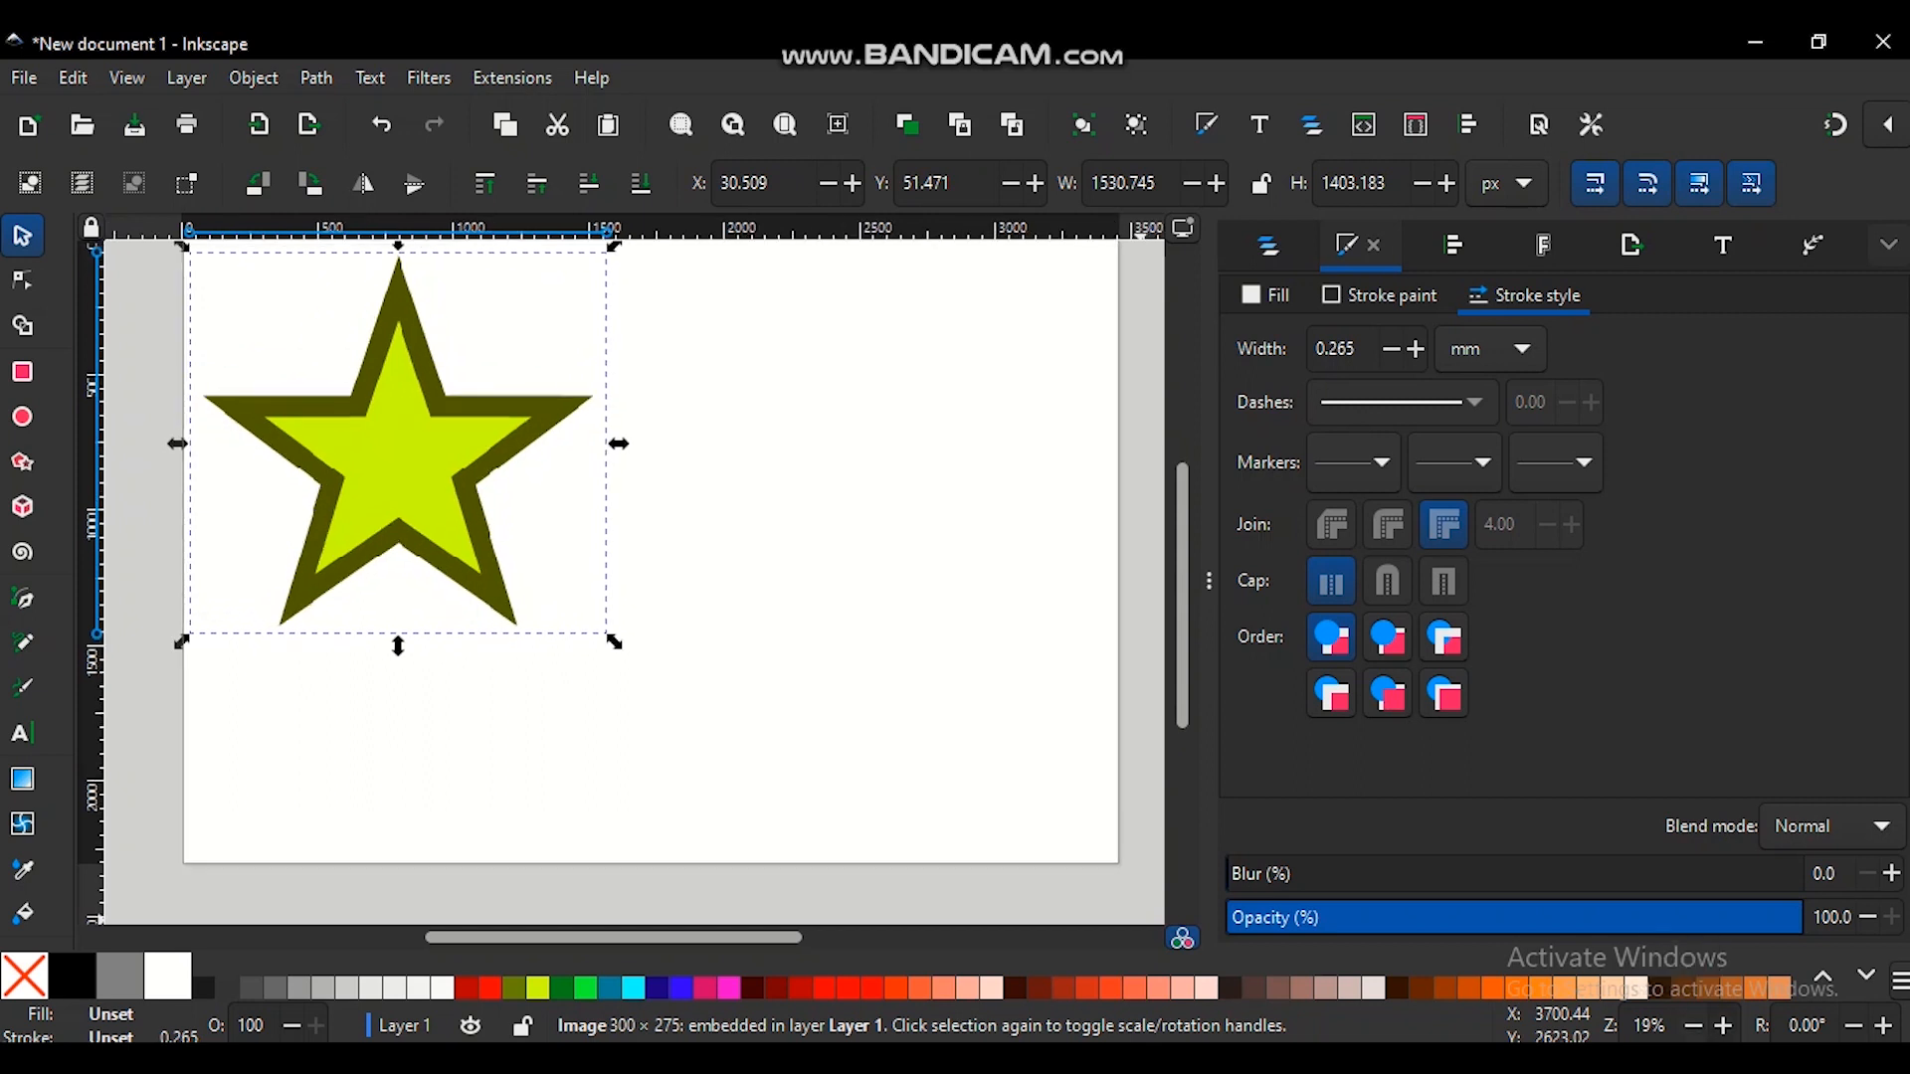
pyautogui.click(1724, 1025)
pyautogui.click(1724, 1024)
pyautogui.click(1724, 1025)
pyautogui.click(1724, 1025)
pyautogui.click(1723, 1024)
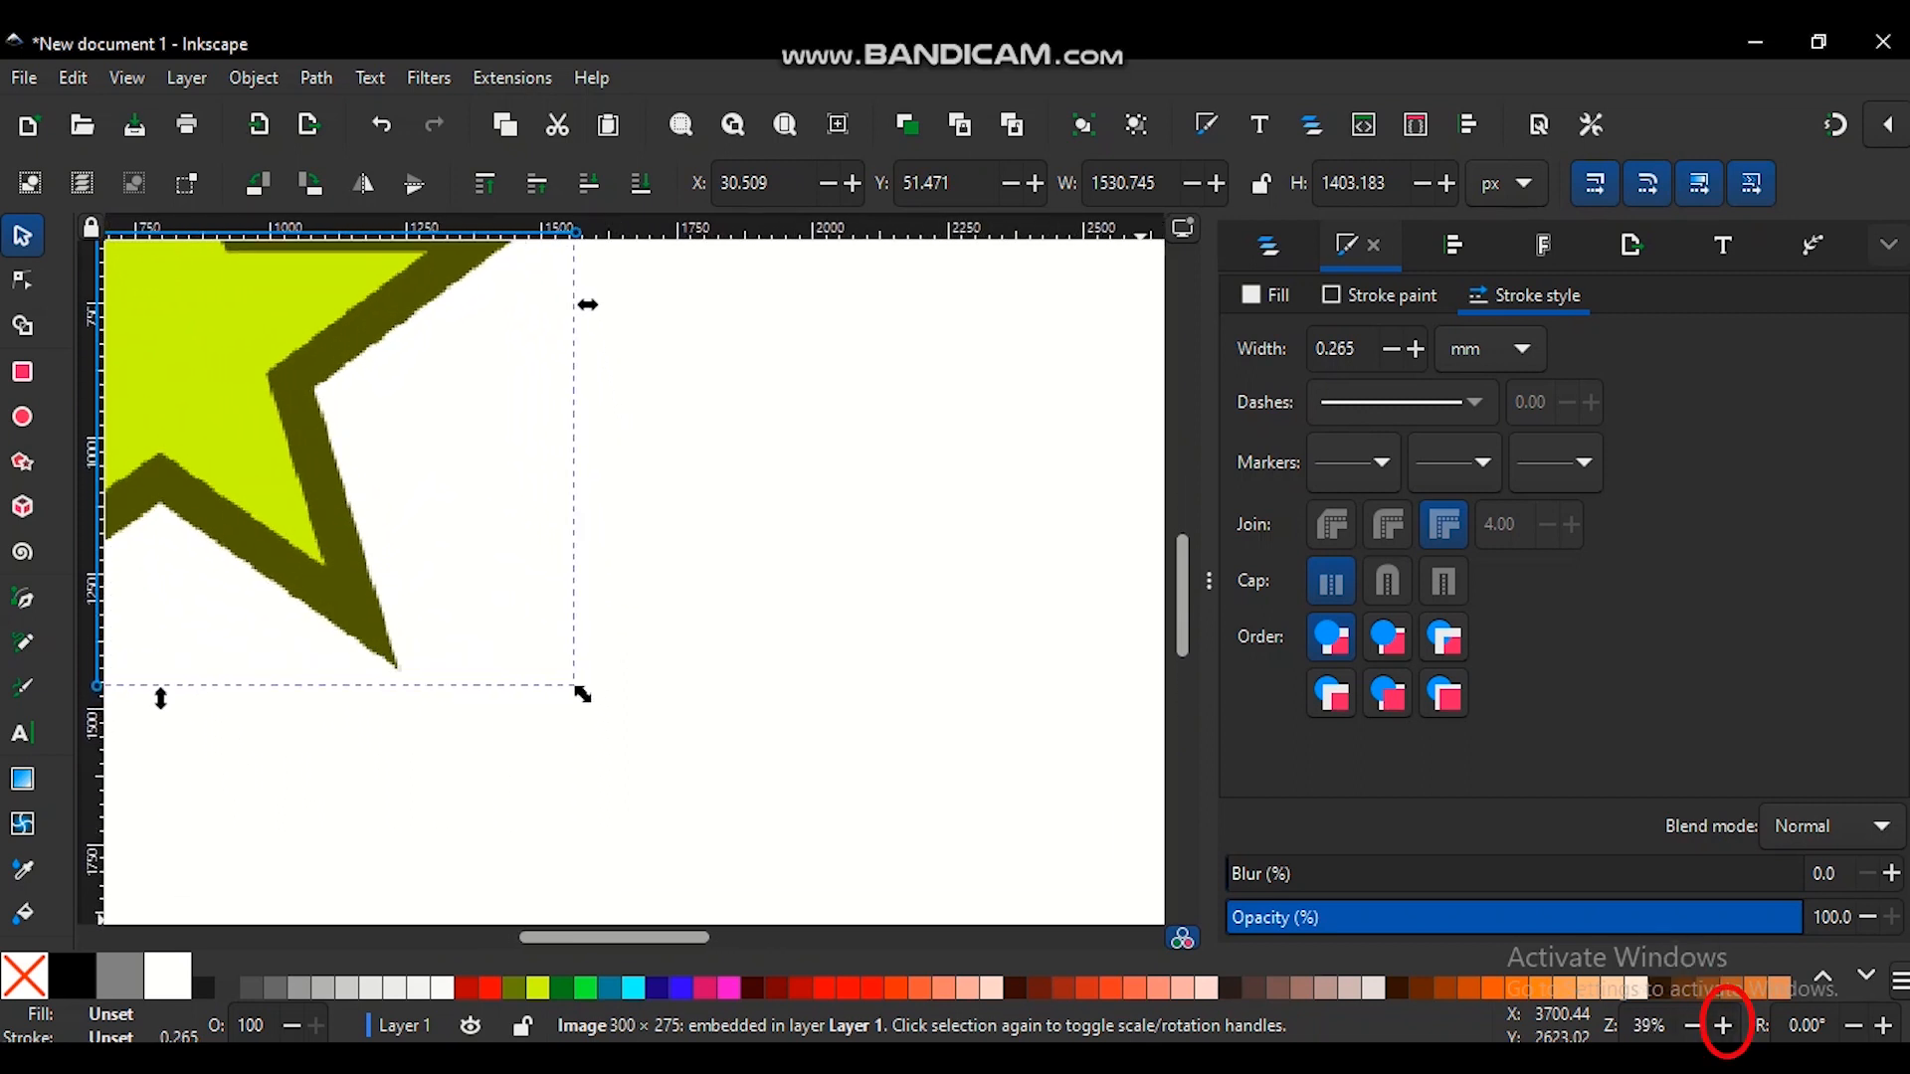
pyautogui.click(1723, 1024)
pyautogui.click(1723, 1025)
pyautogui.click(1723, 1024)
pyautogui.click(1724, 1024)
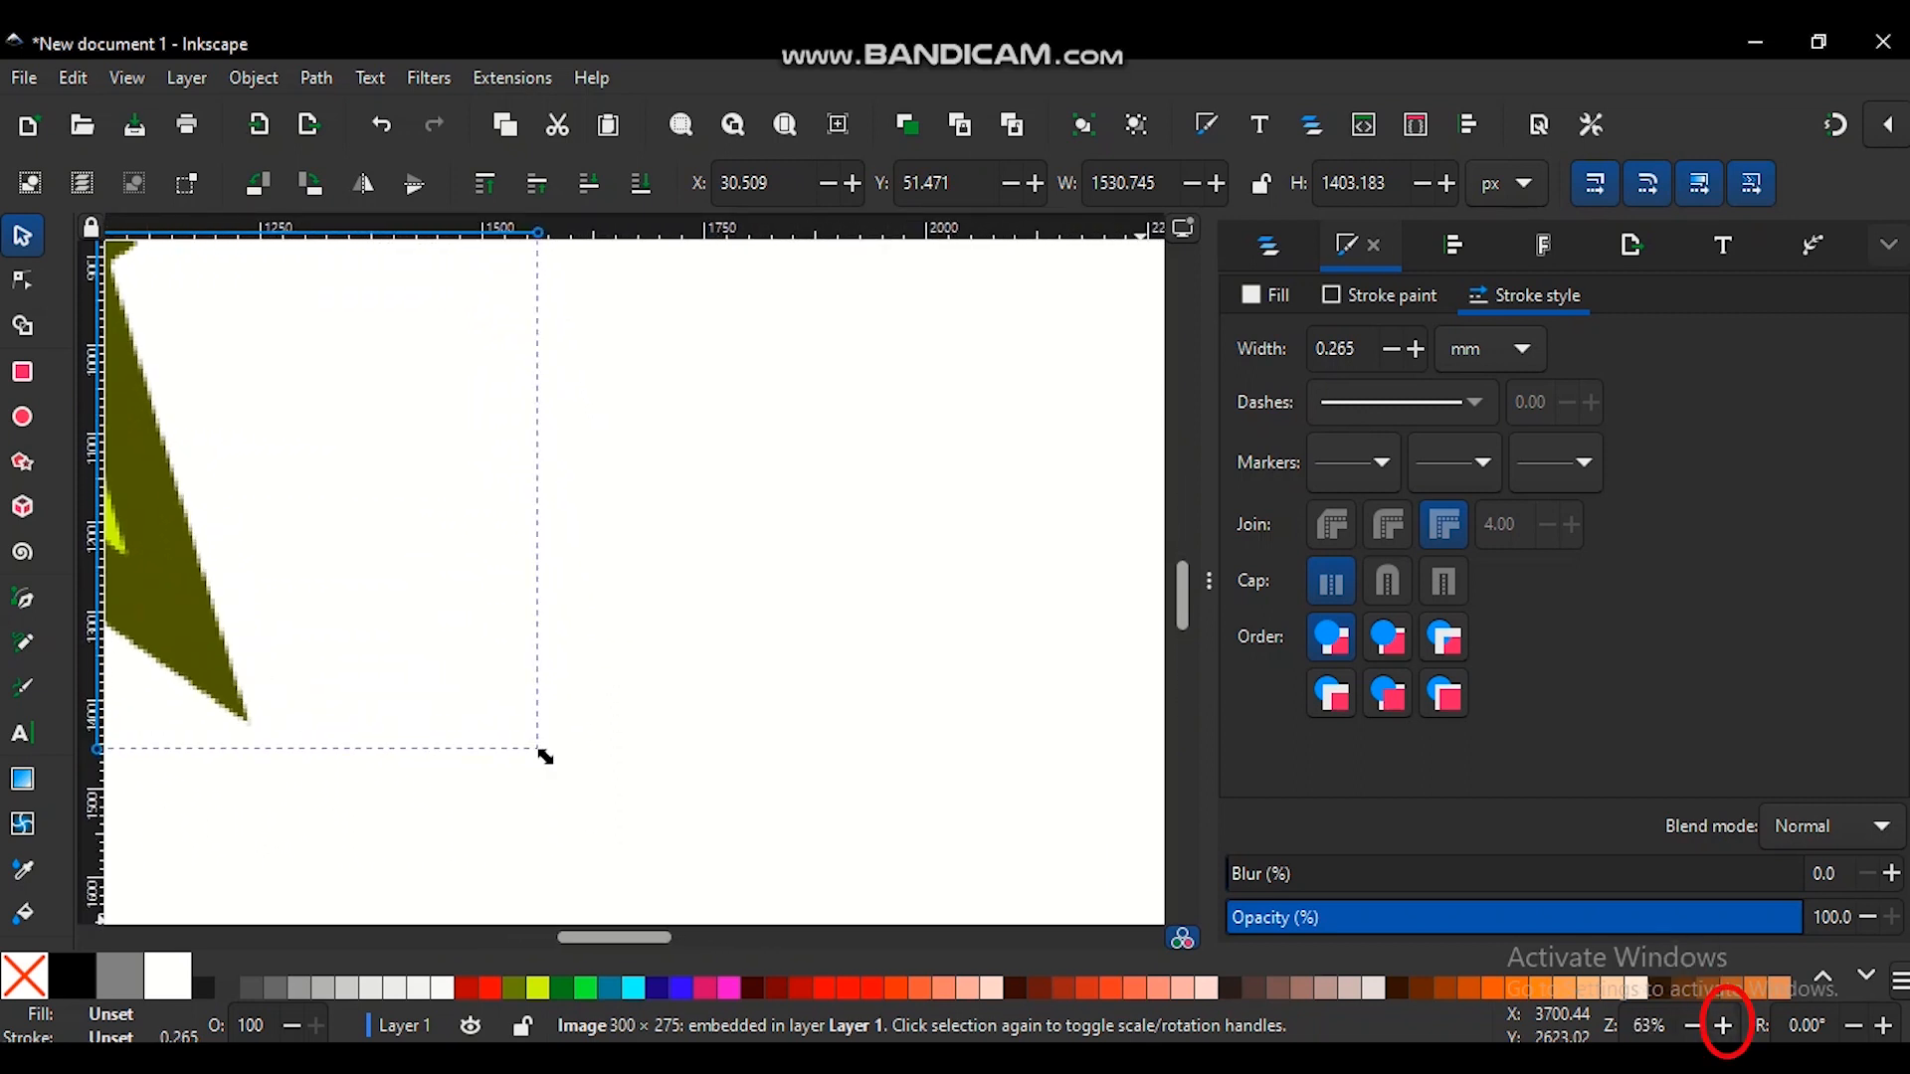
pyautogui.moveTo(614, 937); pyautogui.dragTo(552, 937)
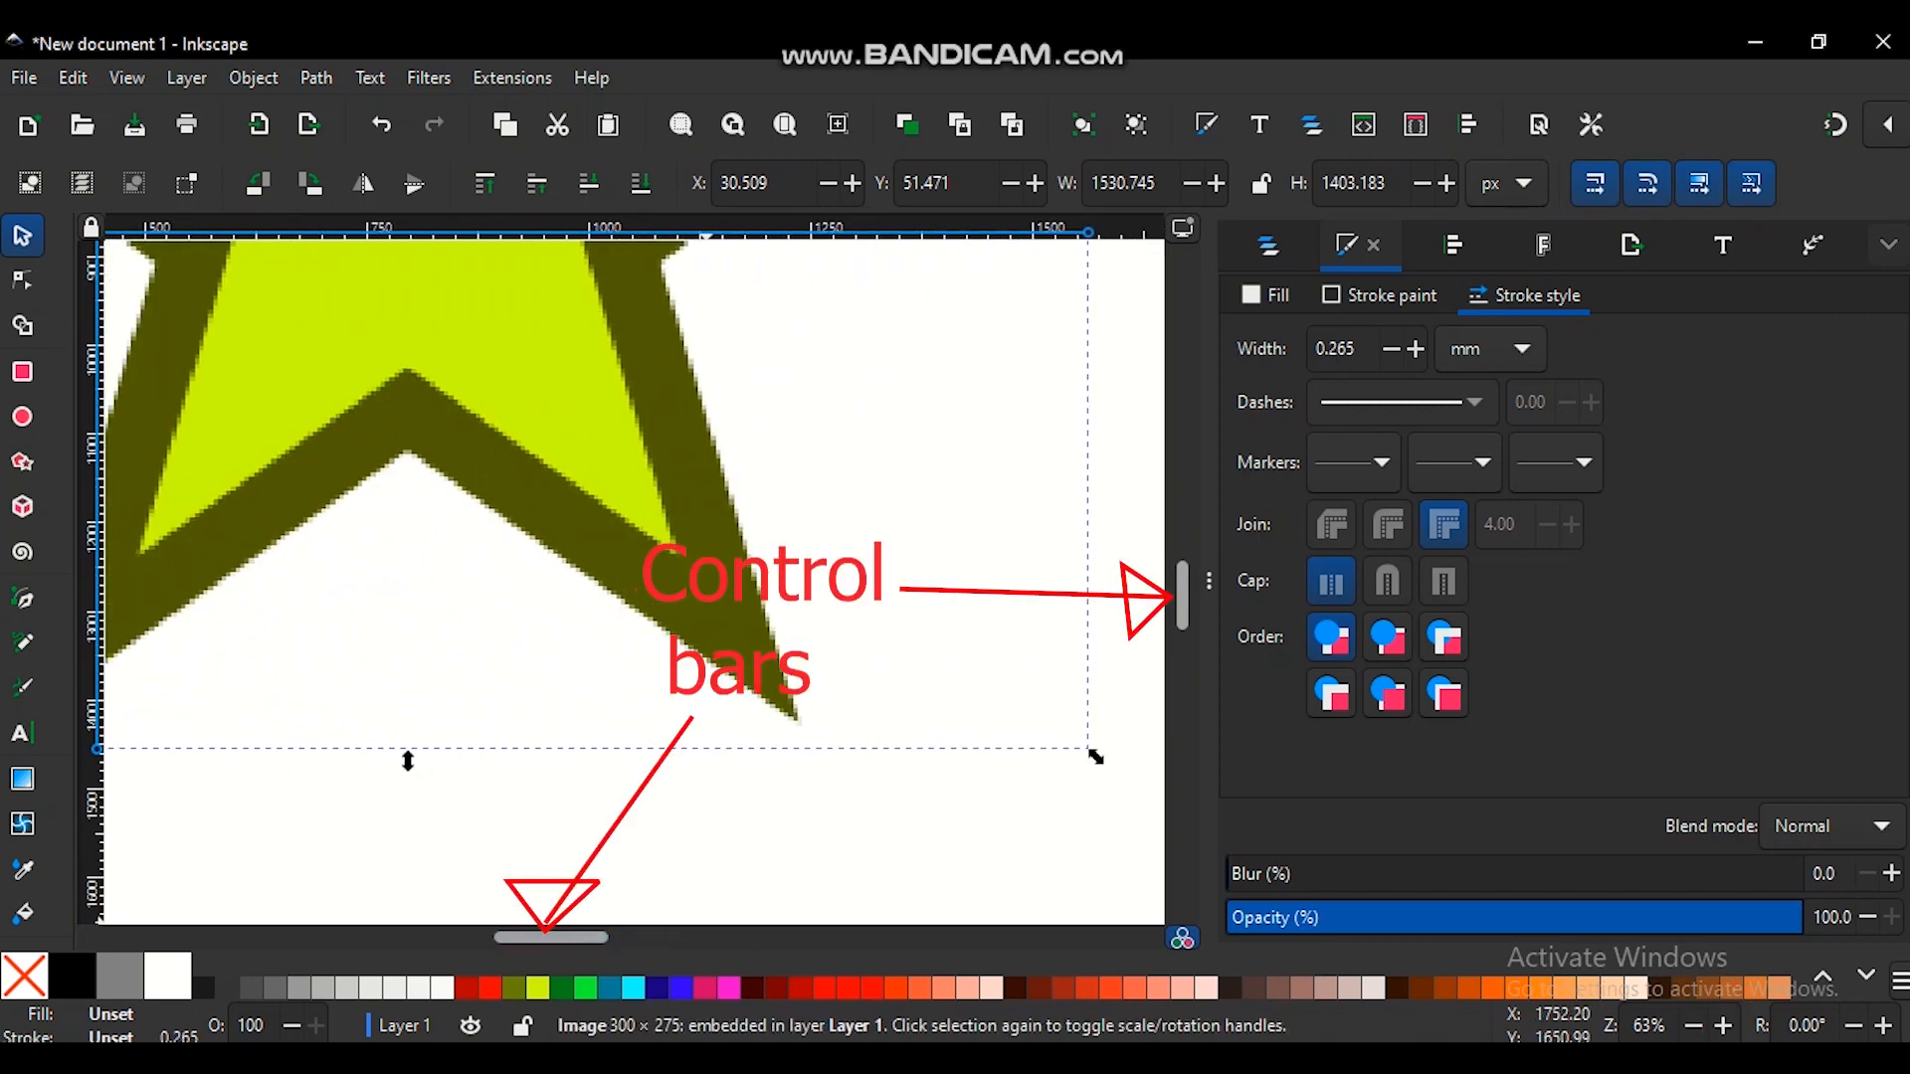
# - Examine the pixels along the star's dark outline around its right inner corner at about 155% zoom
pyautogui.keyDown('ctrl'); pyautogui.scroll(5, 408, 760); pyautogui.keyUp('ctrl')
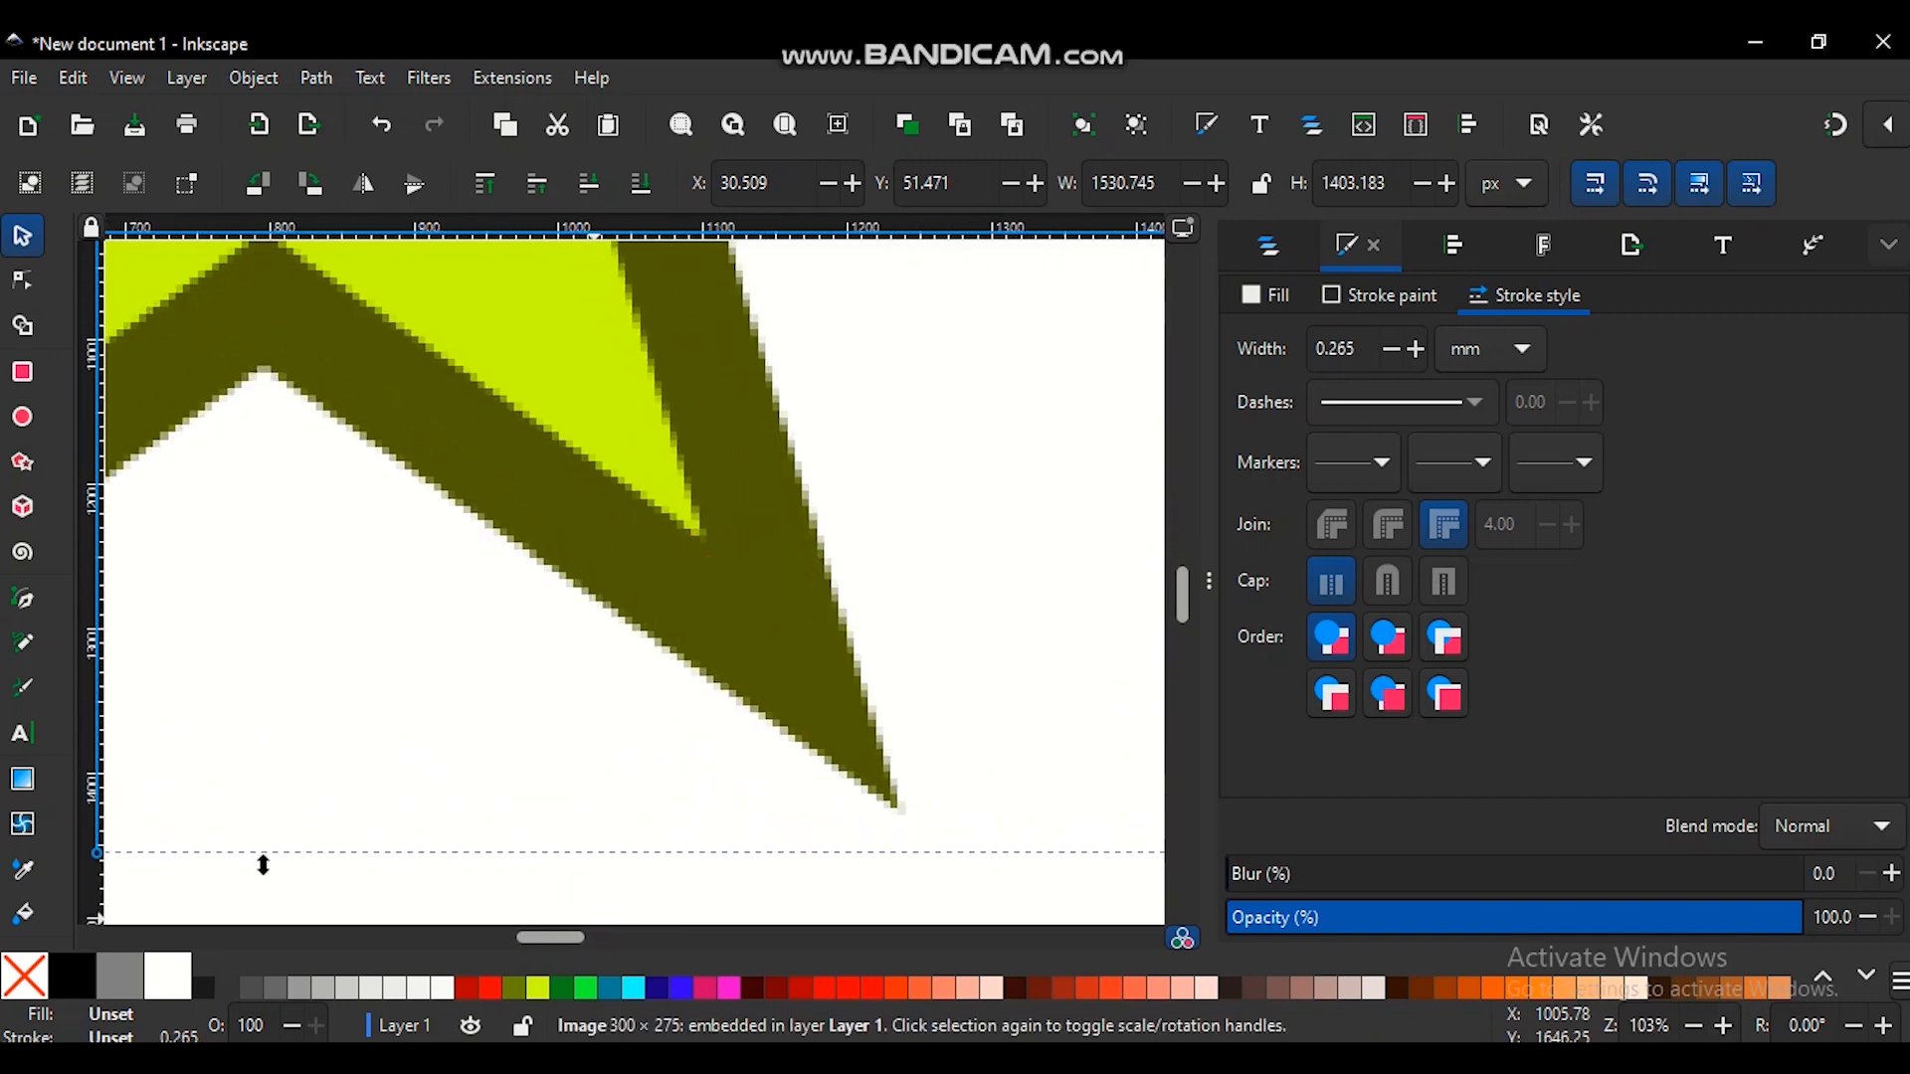
pyautogui.scroll(5, 263, 865)
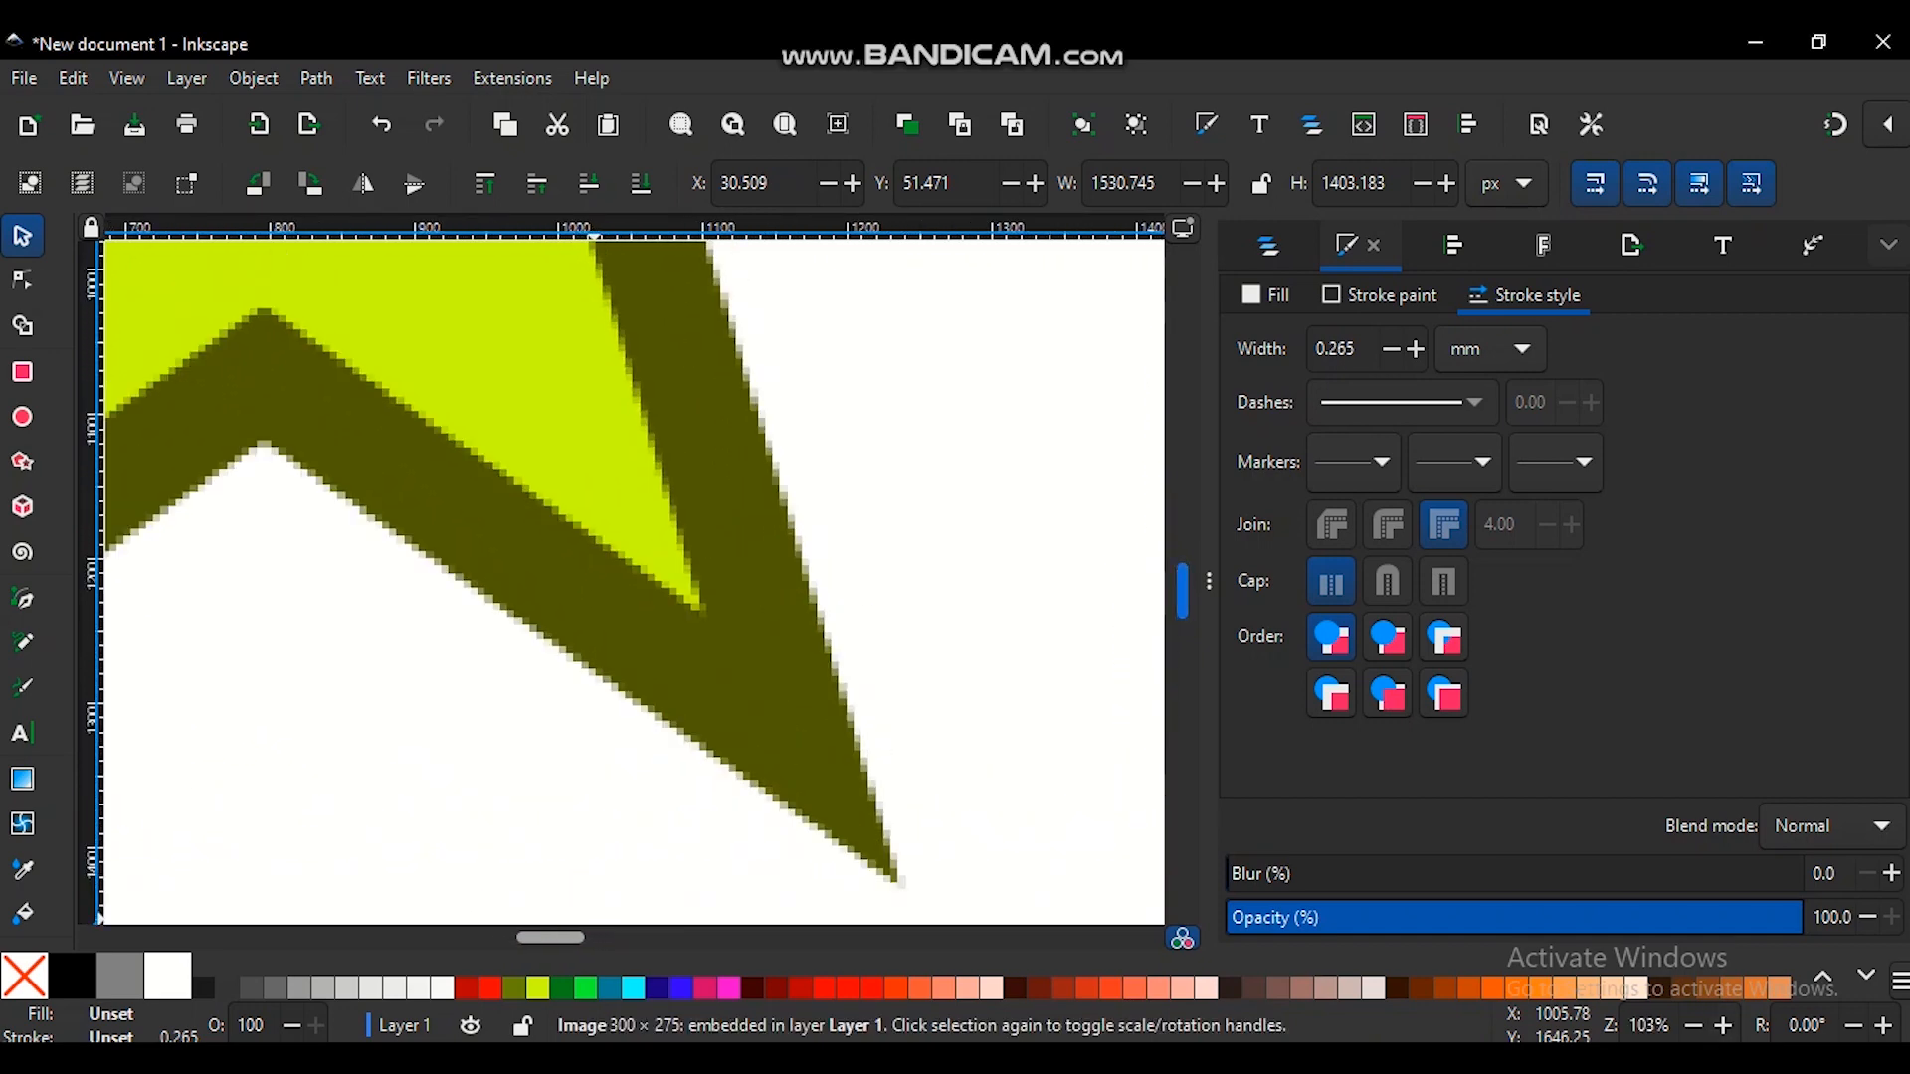
pyautogui.scroll(-3, 625, 583)
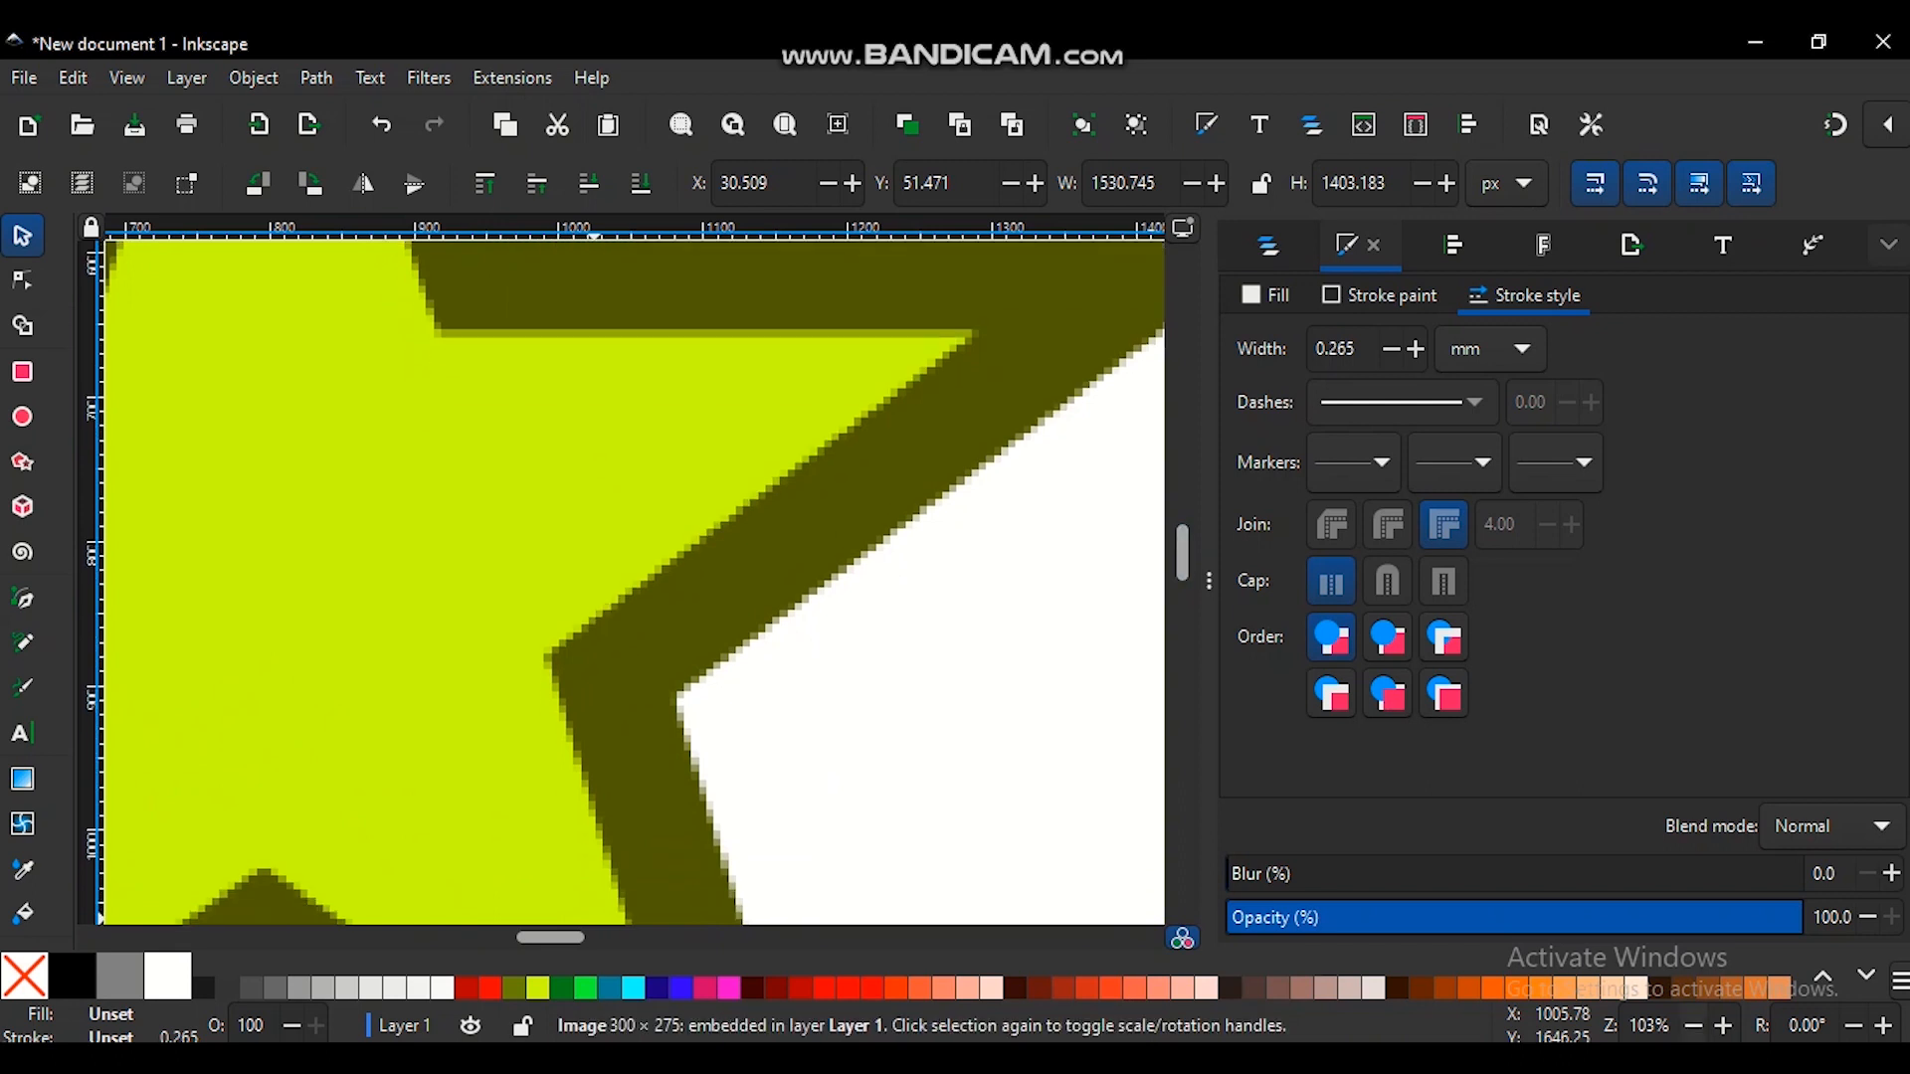
pyautogui.click(1723, 1025)
pyautogui.click(1723, 1026)
pyautogui.click(1723, 1026)
pyautogui.click(1723, 1025)
pyautogui.click(1723, 1026)
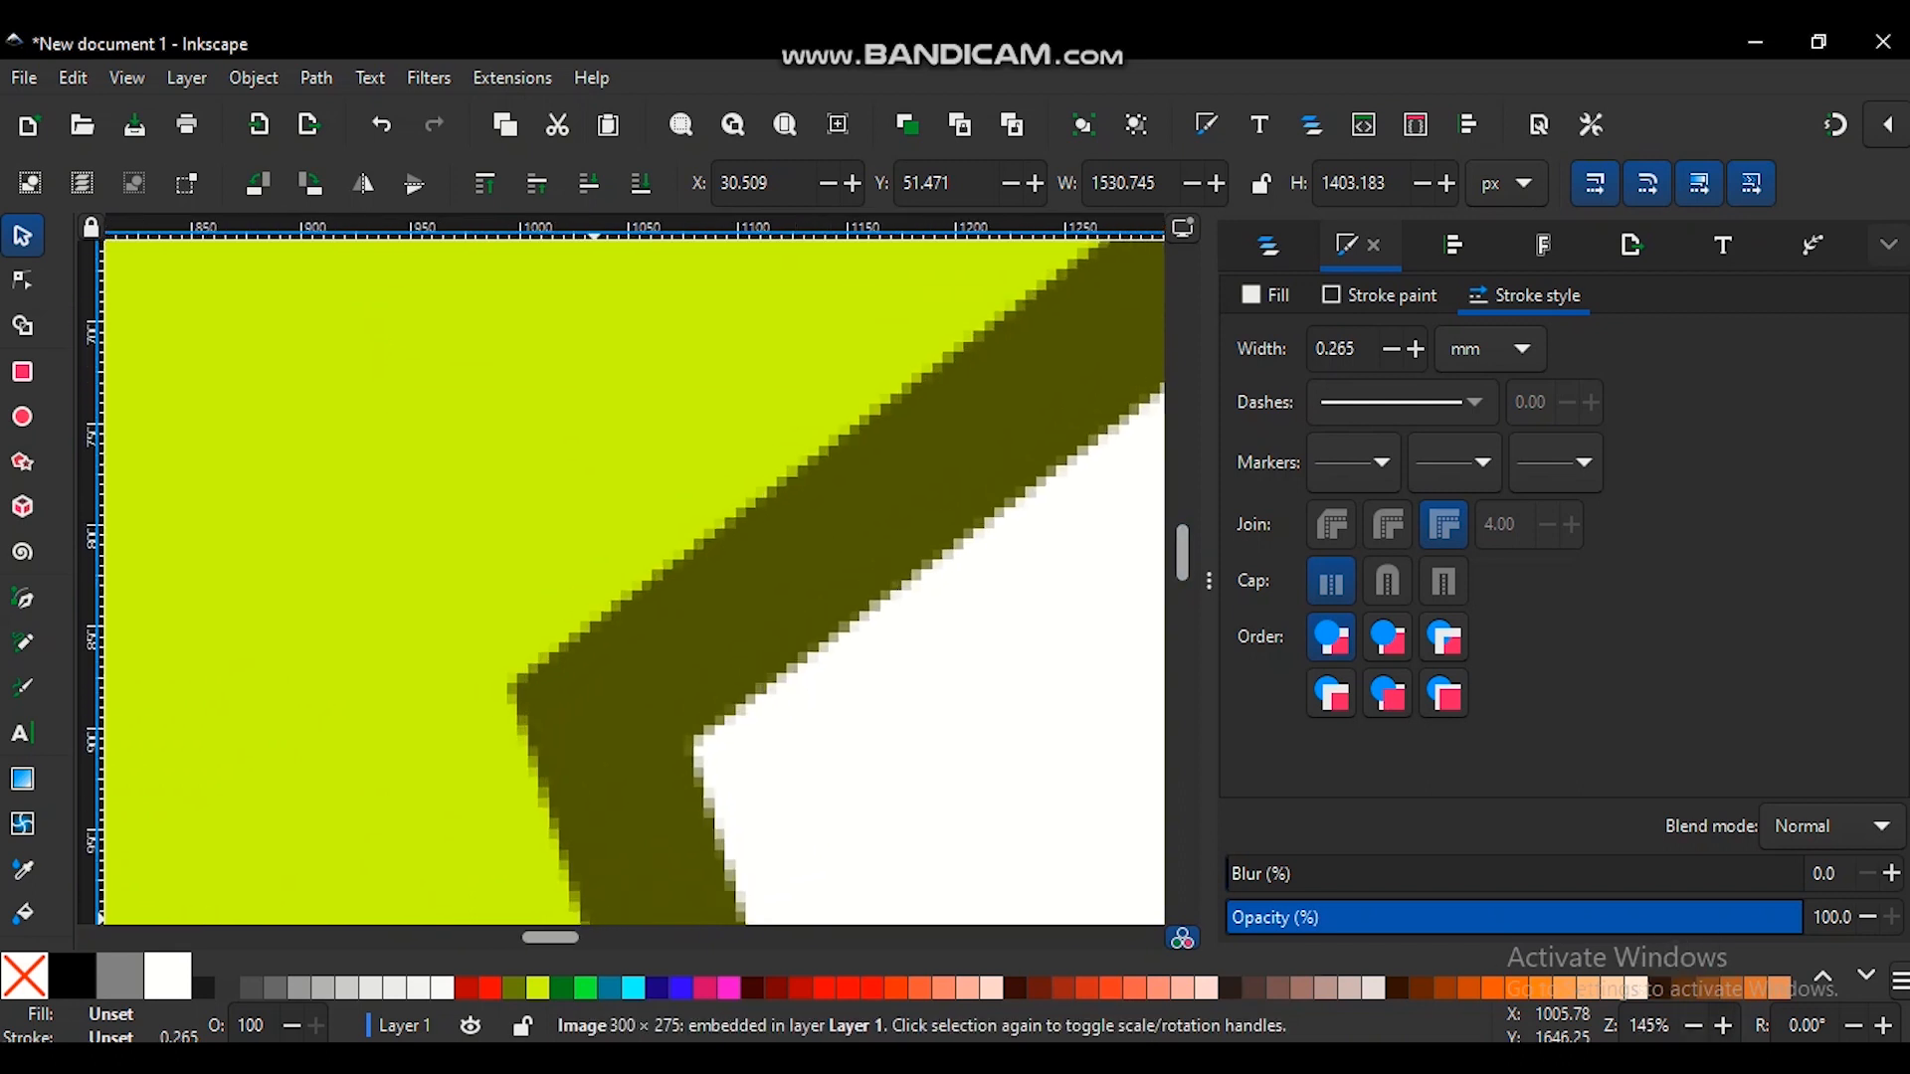
pyautogui.click(1723, 1026)
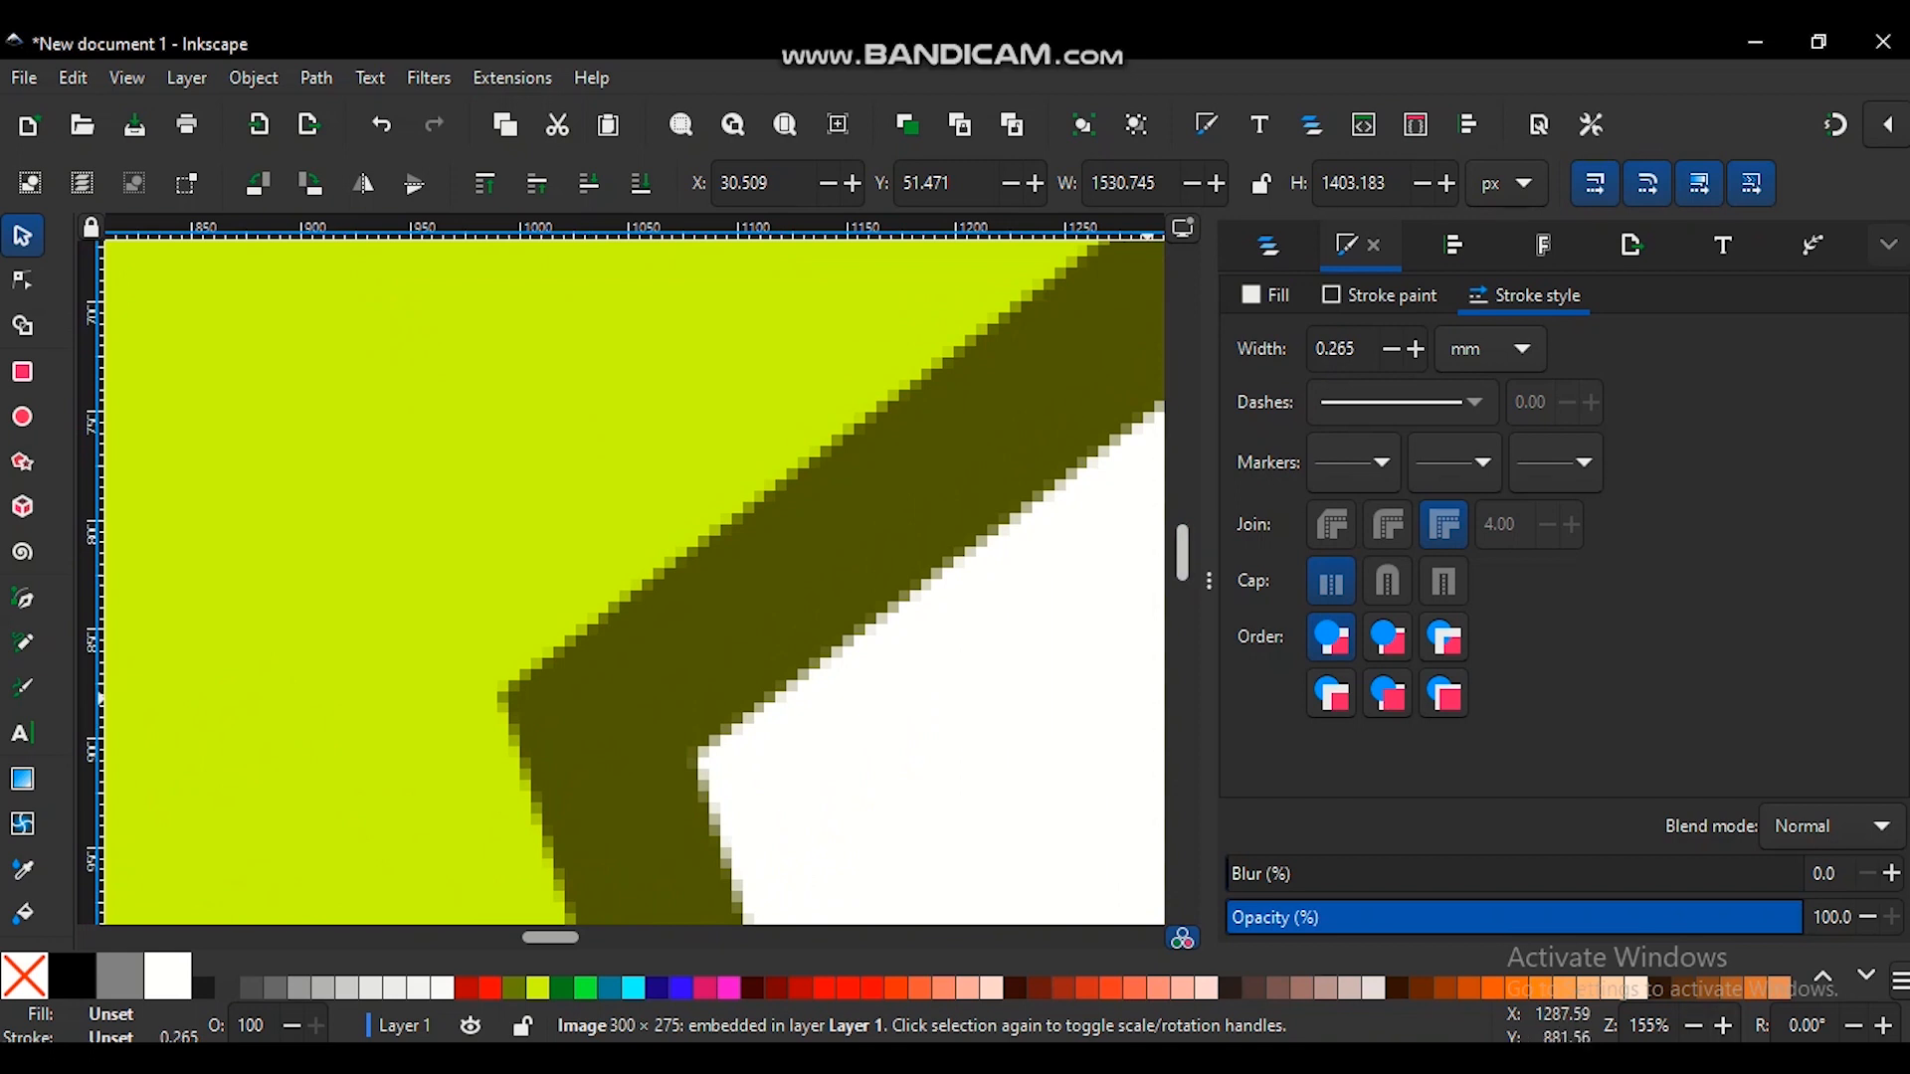
# - Examine the pixels along the star image's dark outline at zoom levels up to about 311%
pyautogui.moveTo(1181, 554); pyautogui.dragTo(1182, 562)
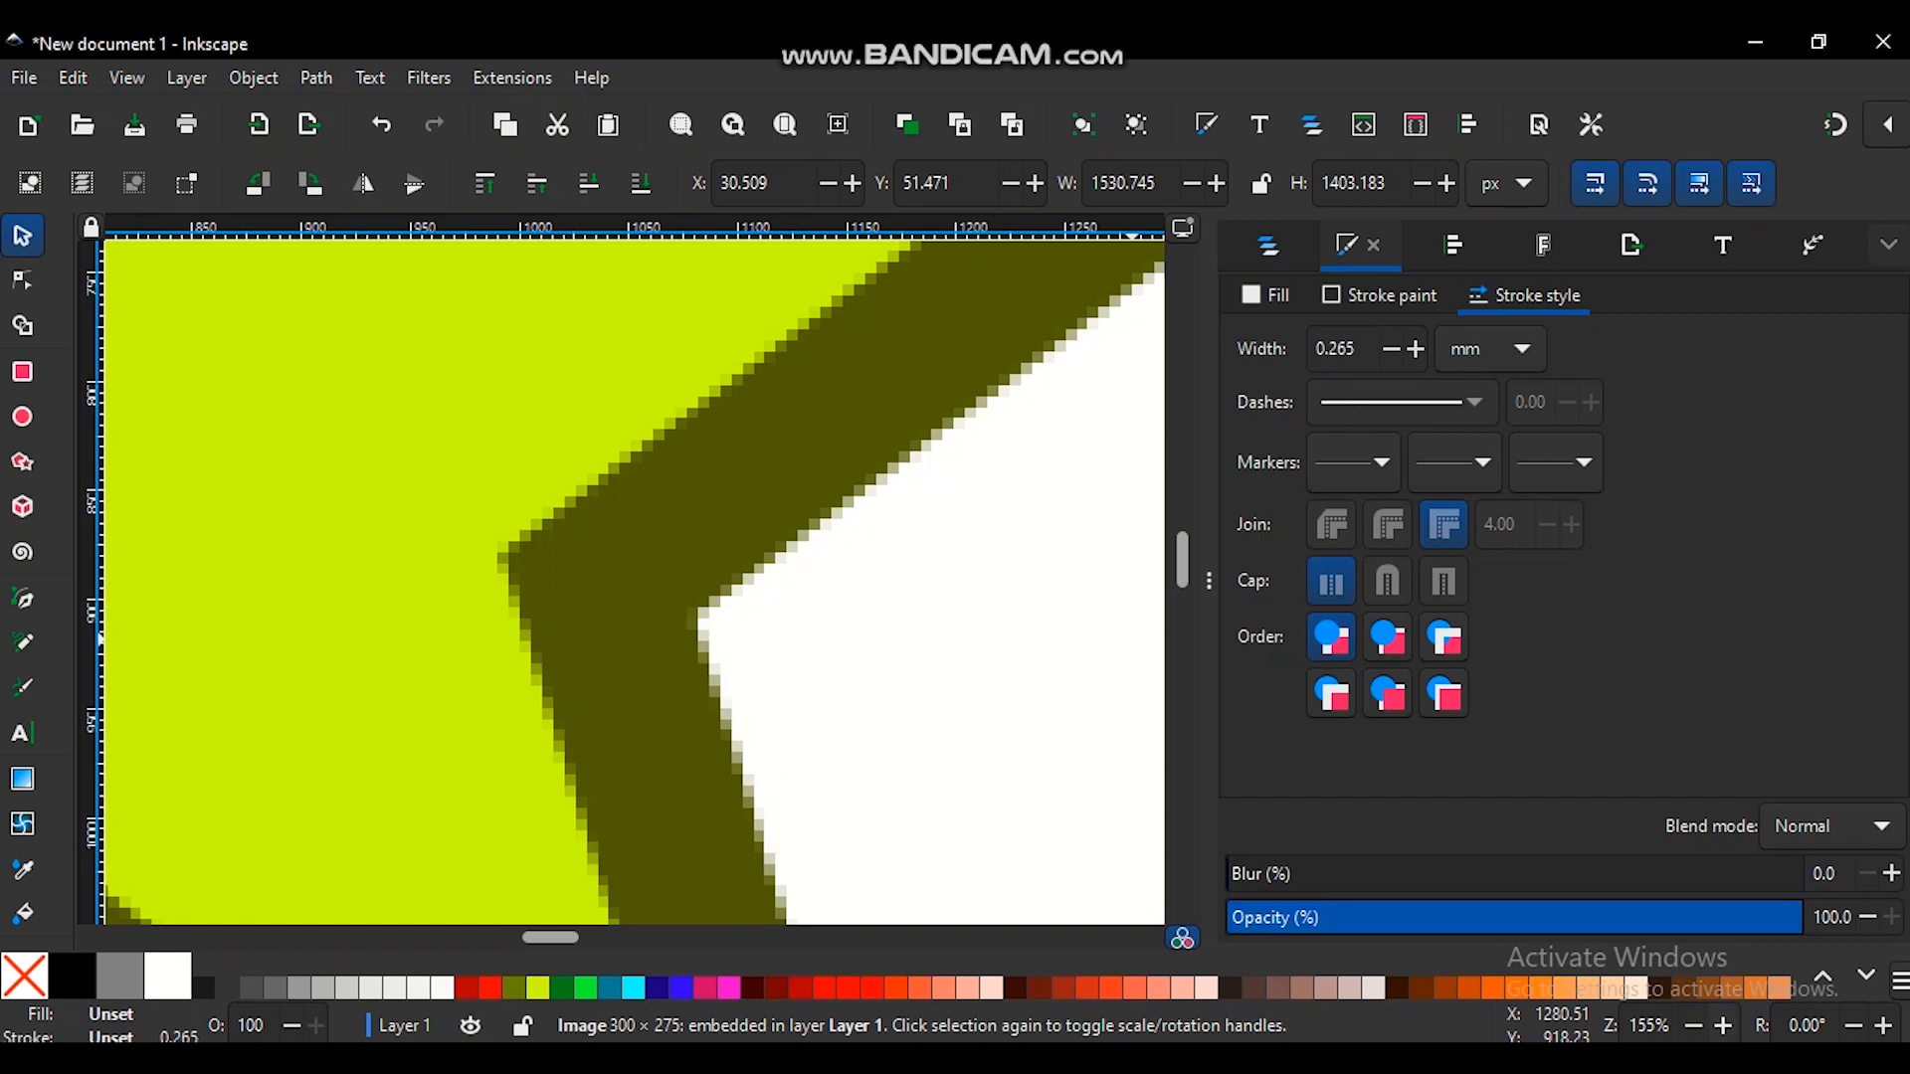
pyautogui.press('+')
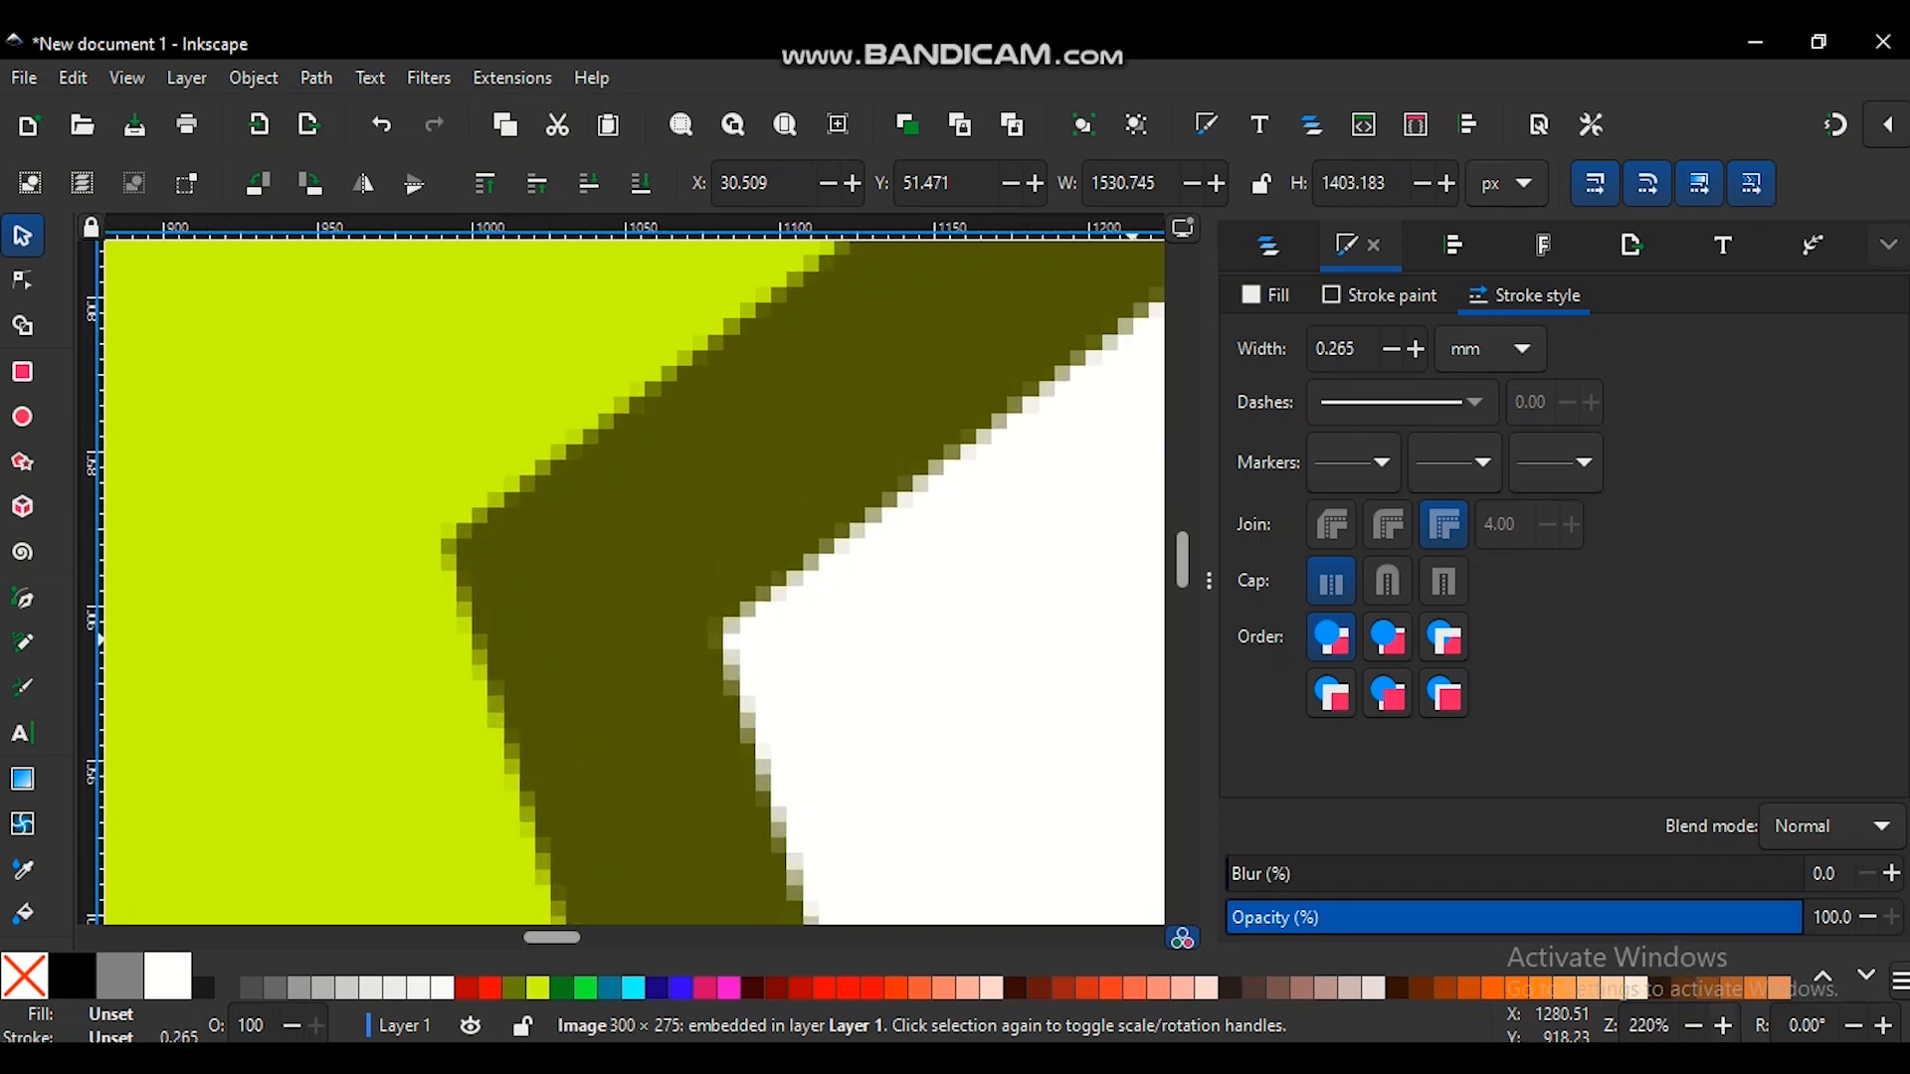
pyautogui.click(1723, 1026)
pyautogui.click(1723, 1025)
pyautogui.click(1723, 1026)
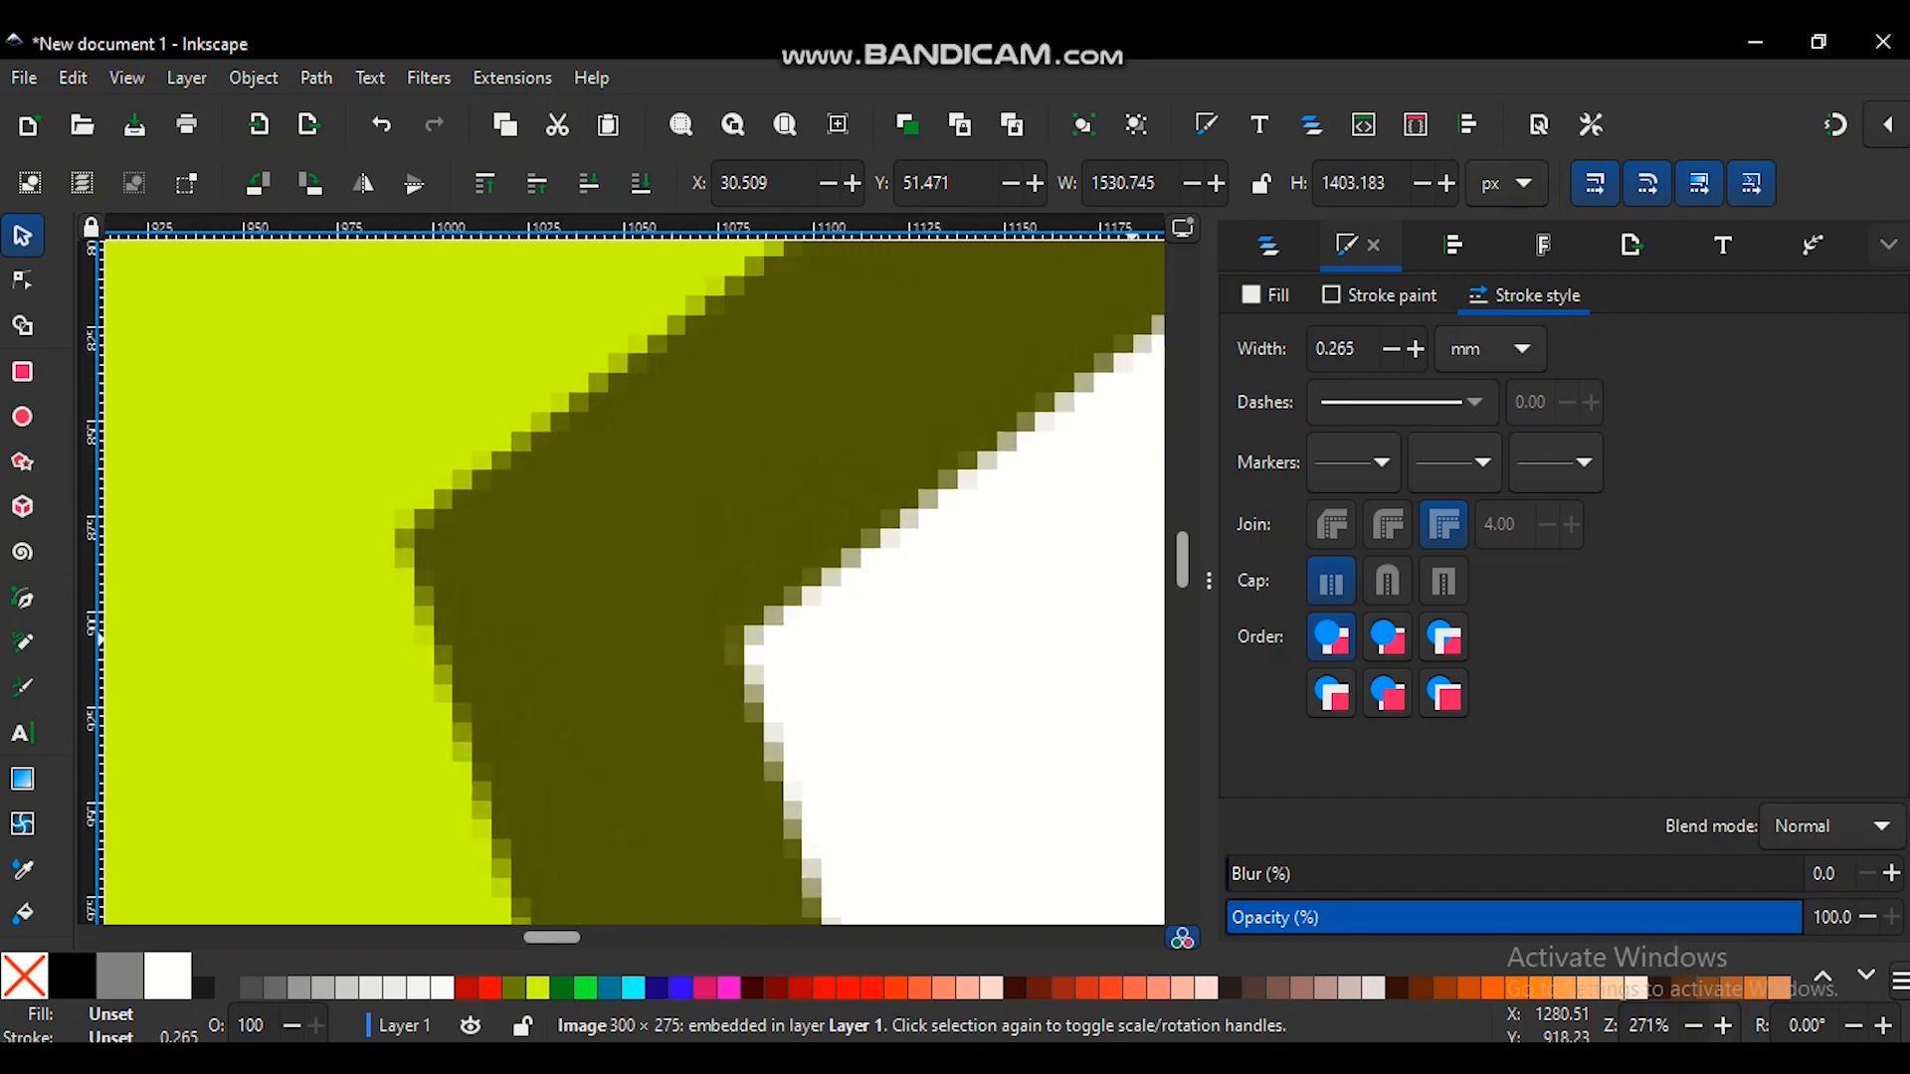
pyautogui.click(1723, 1025)
pyautogui.click(1723, 1026)
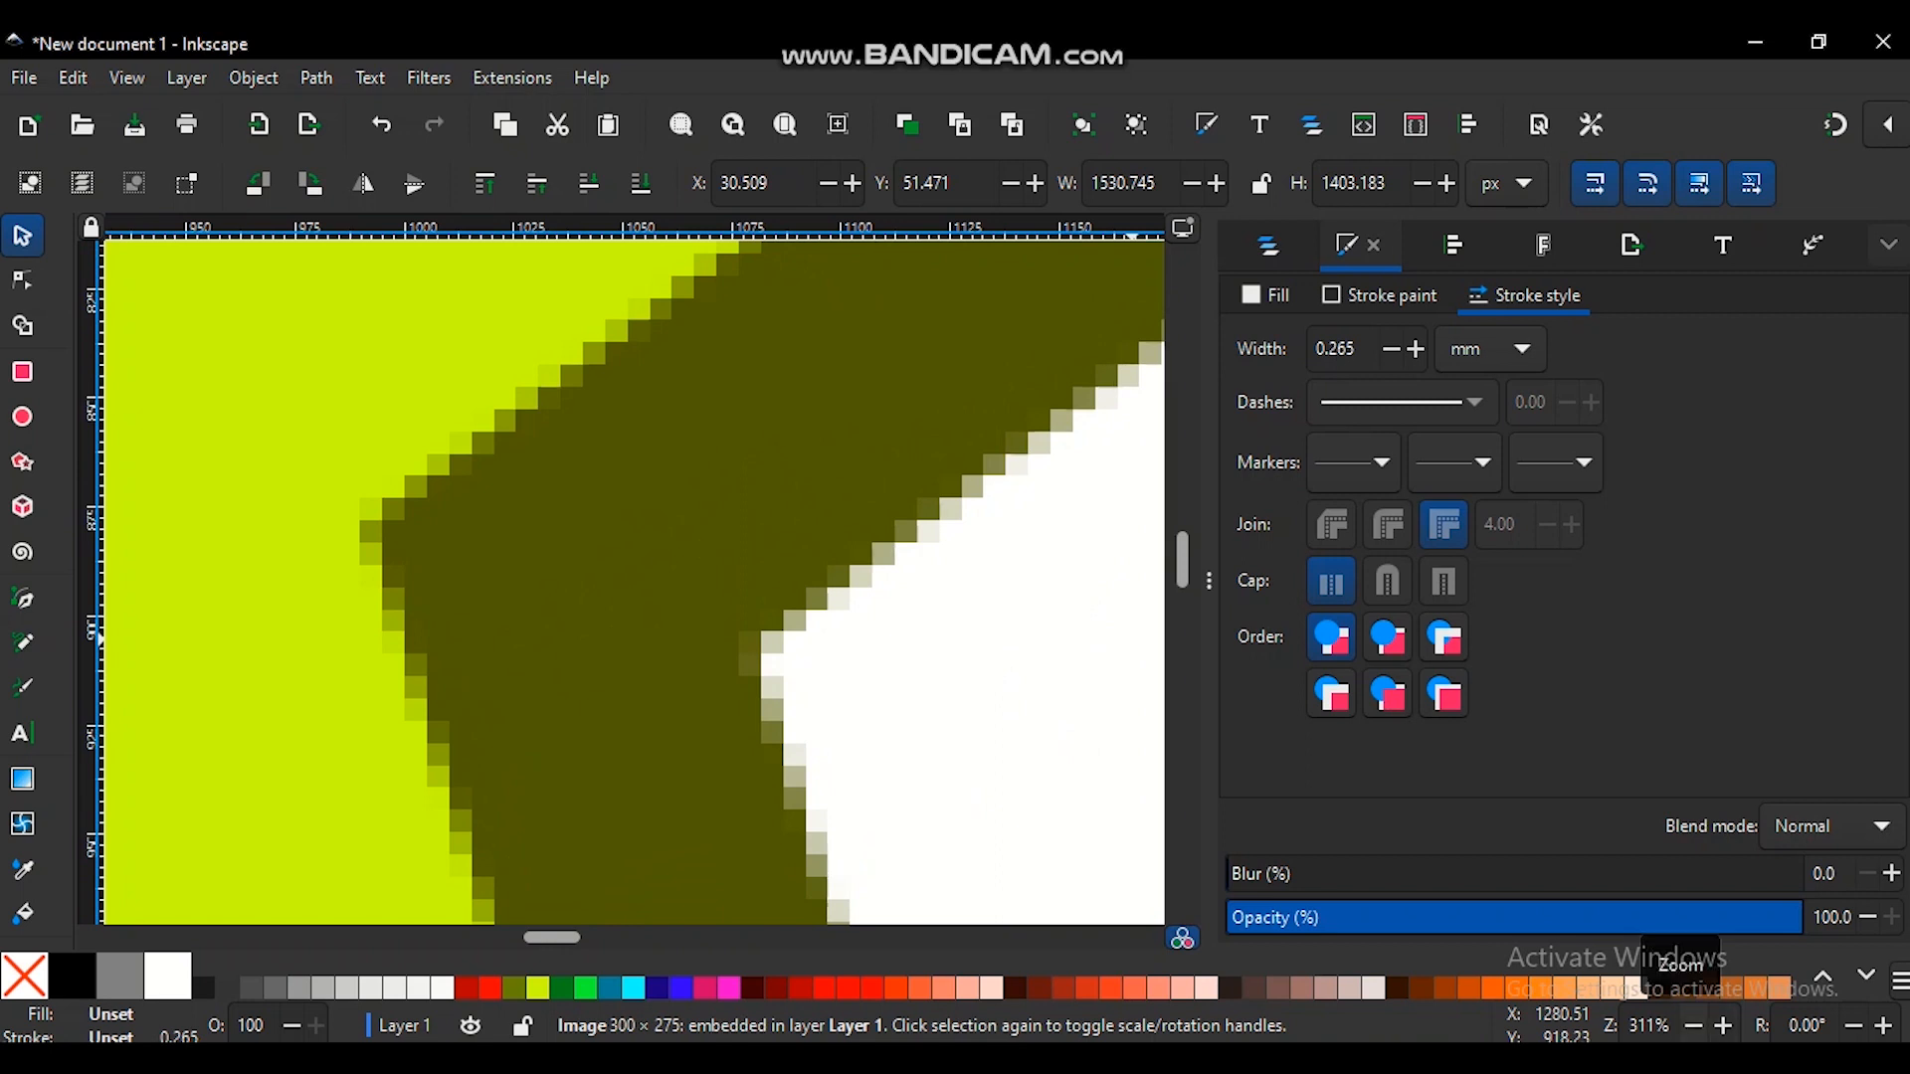
pyautogui.click(1693, 1025)
pyautogui.click(1694, 1024)
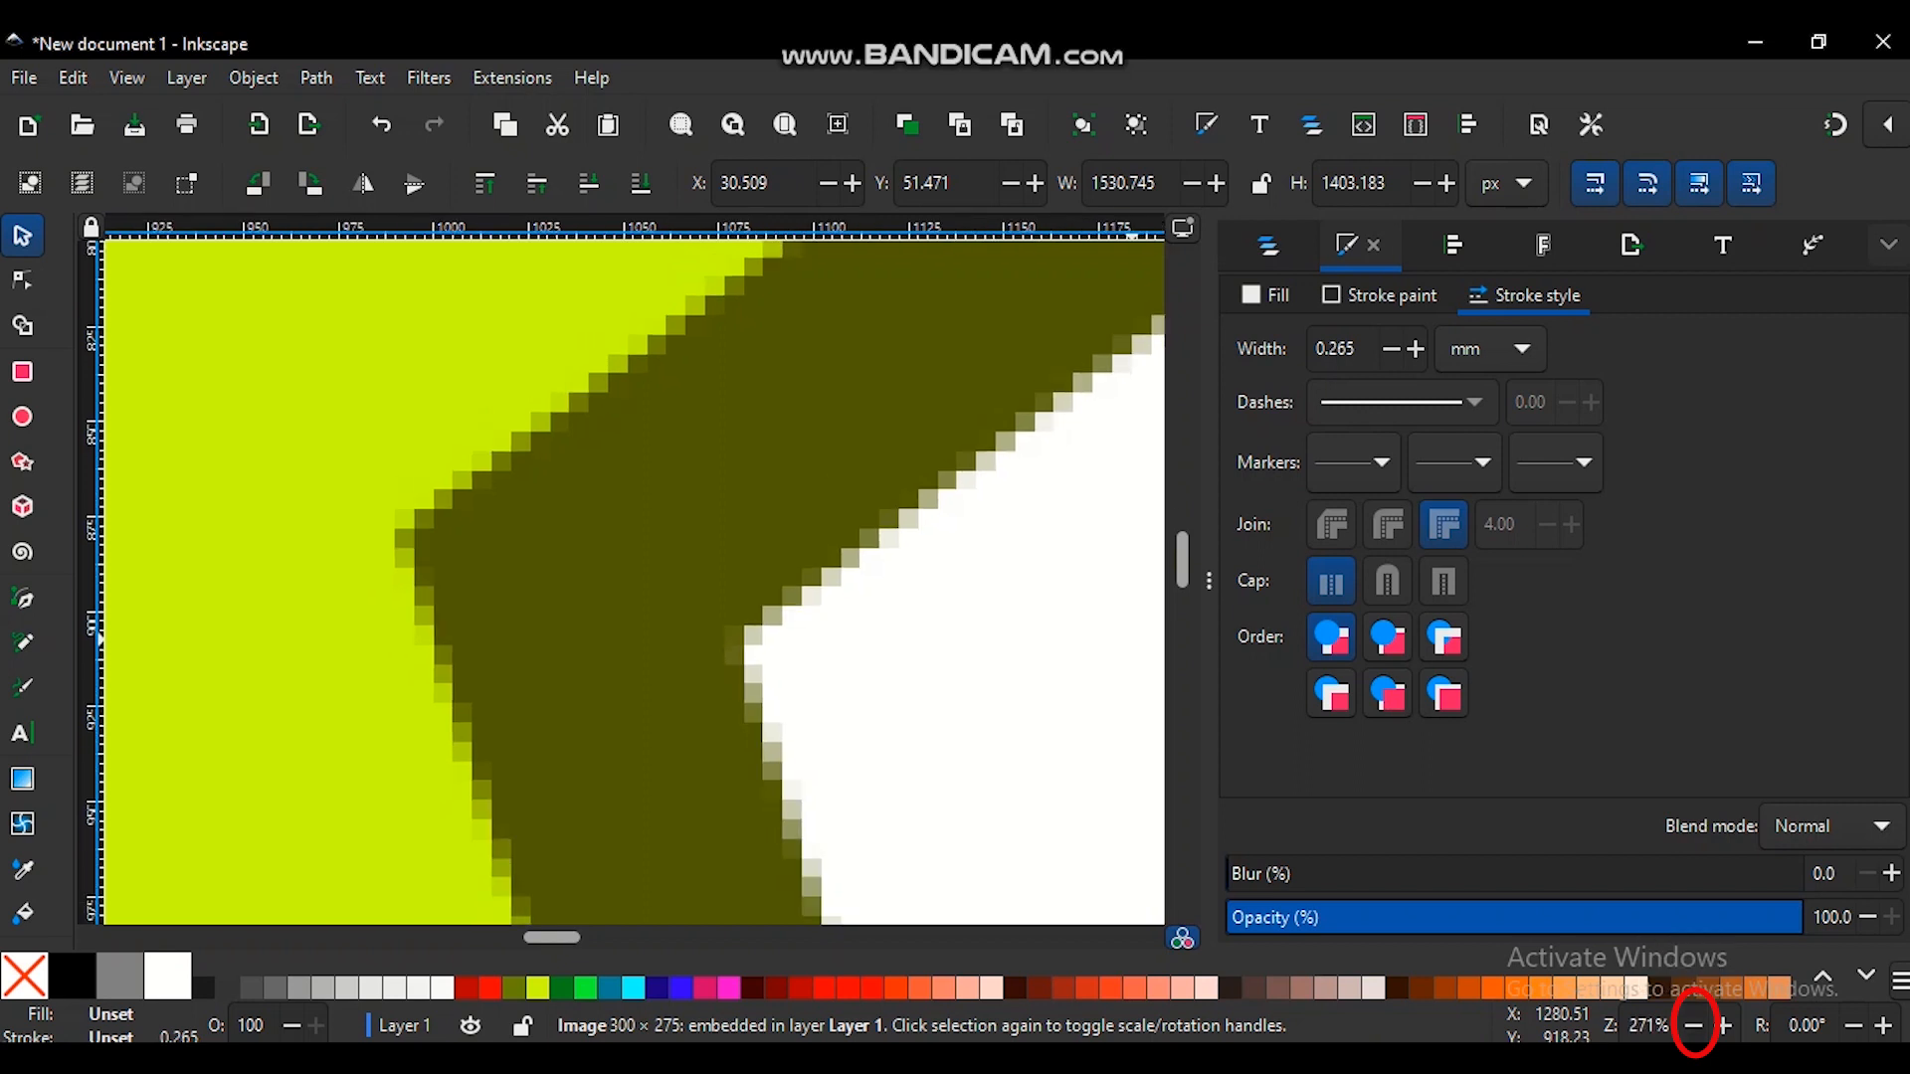
pyautogui.click(1694, 1025)
pyautogui.click(1694, 1024)
pyautogui.click(1694, 1024)
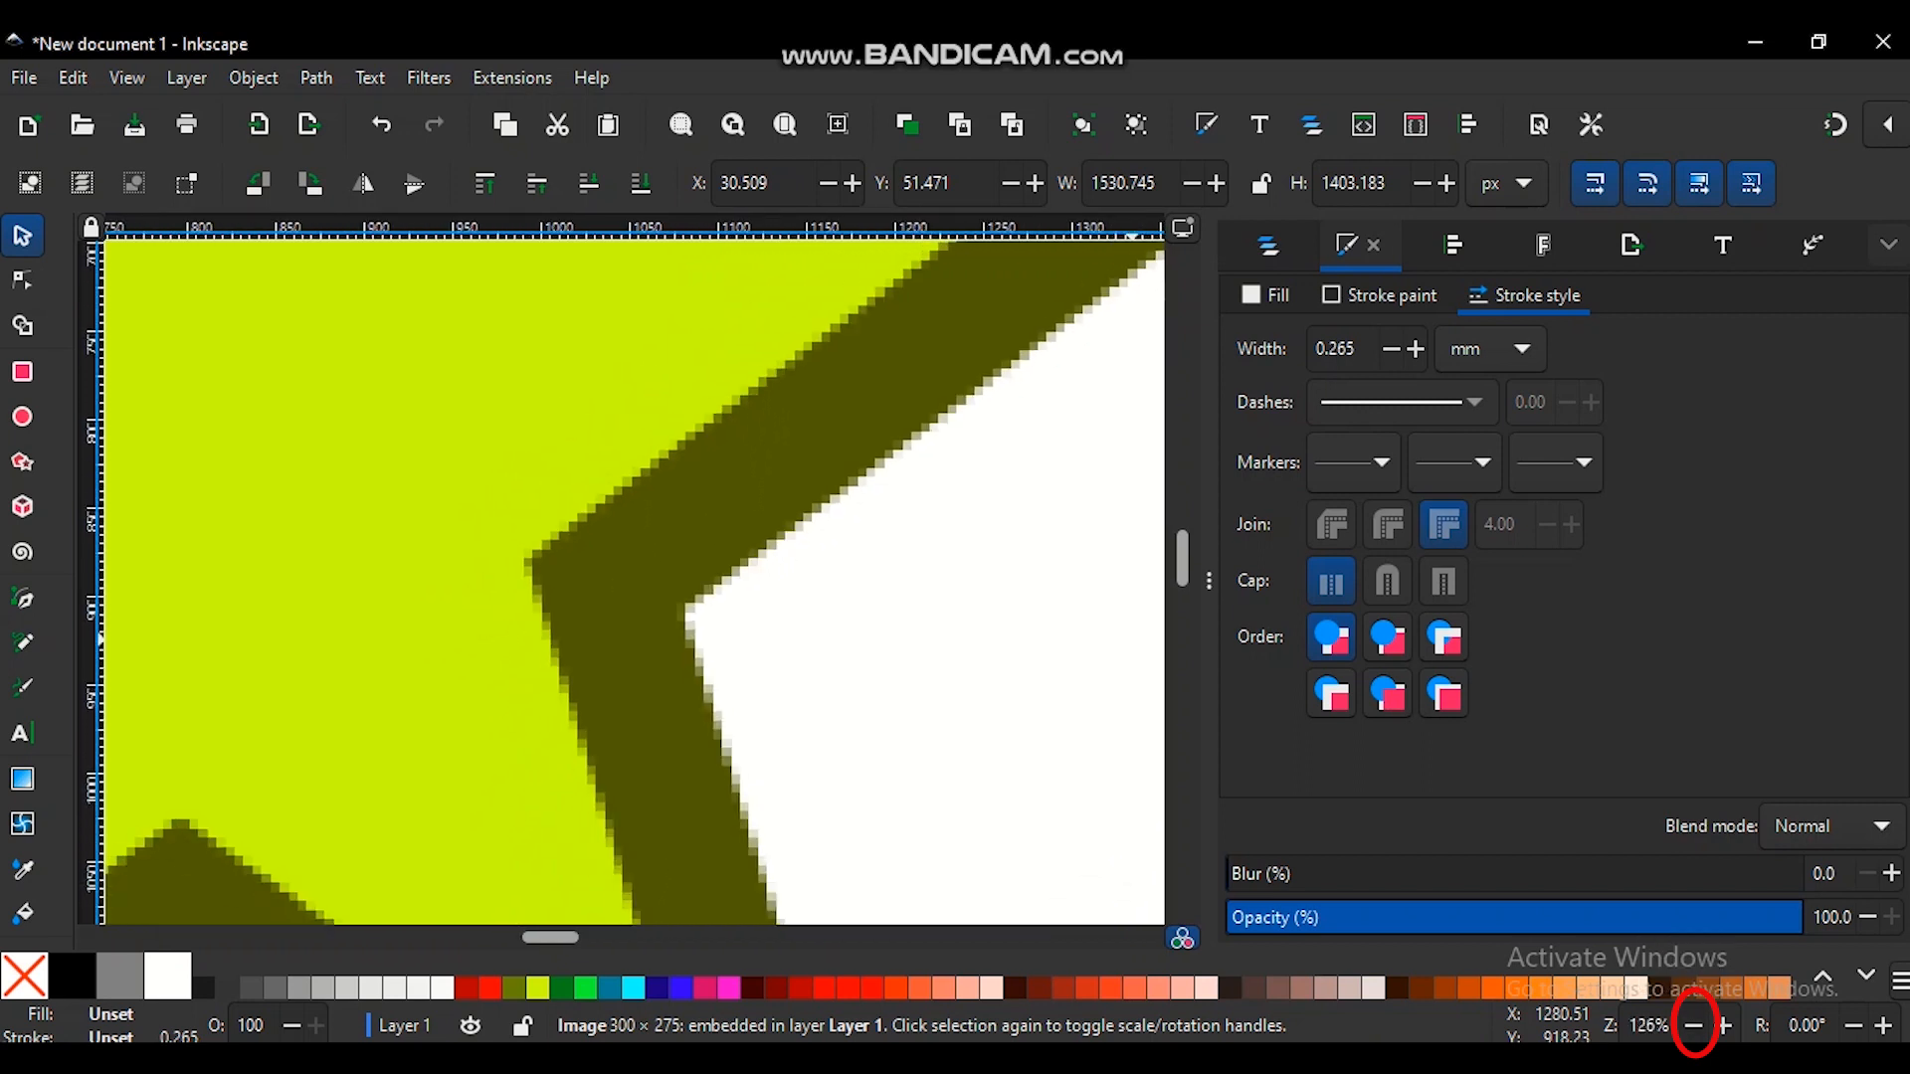
pyautogui.click(1694, 1025)
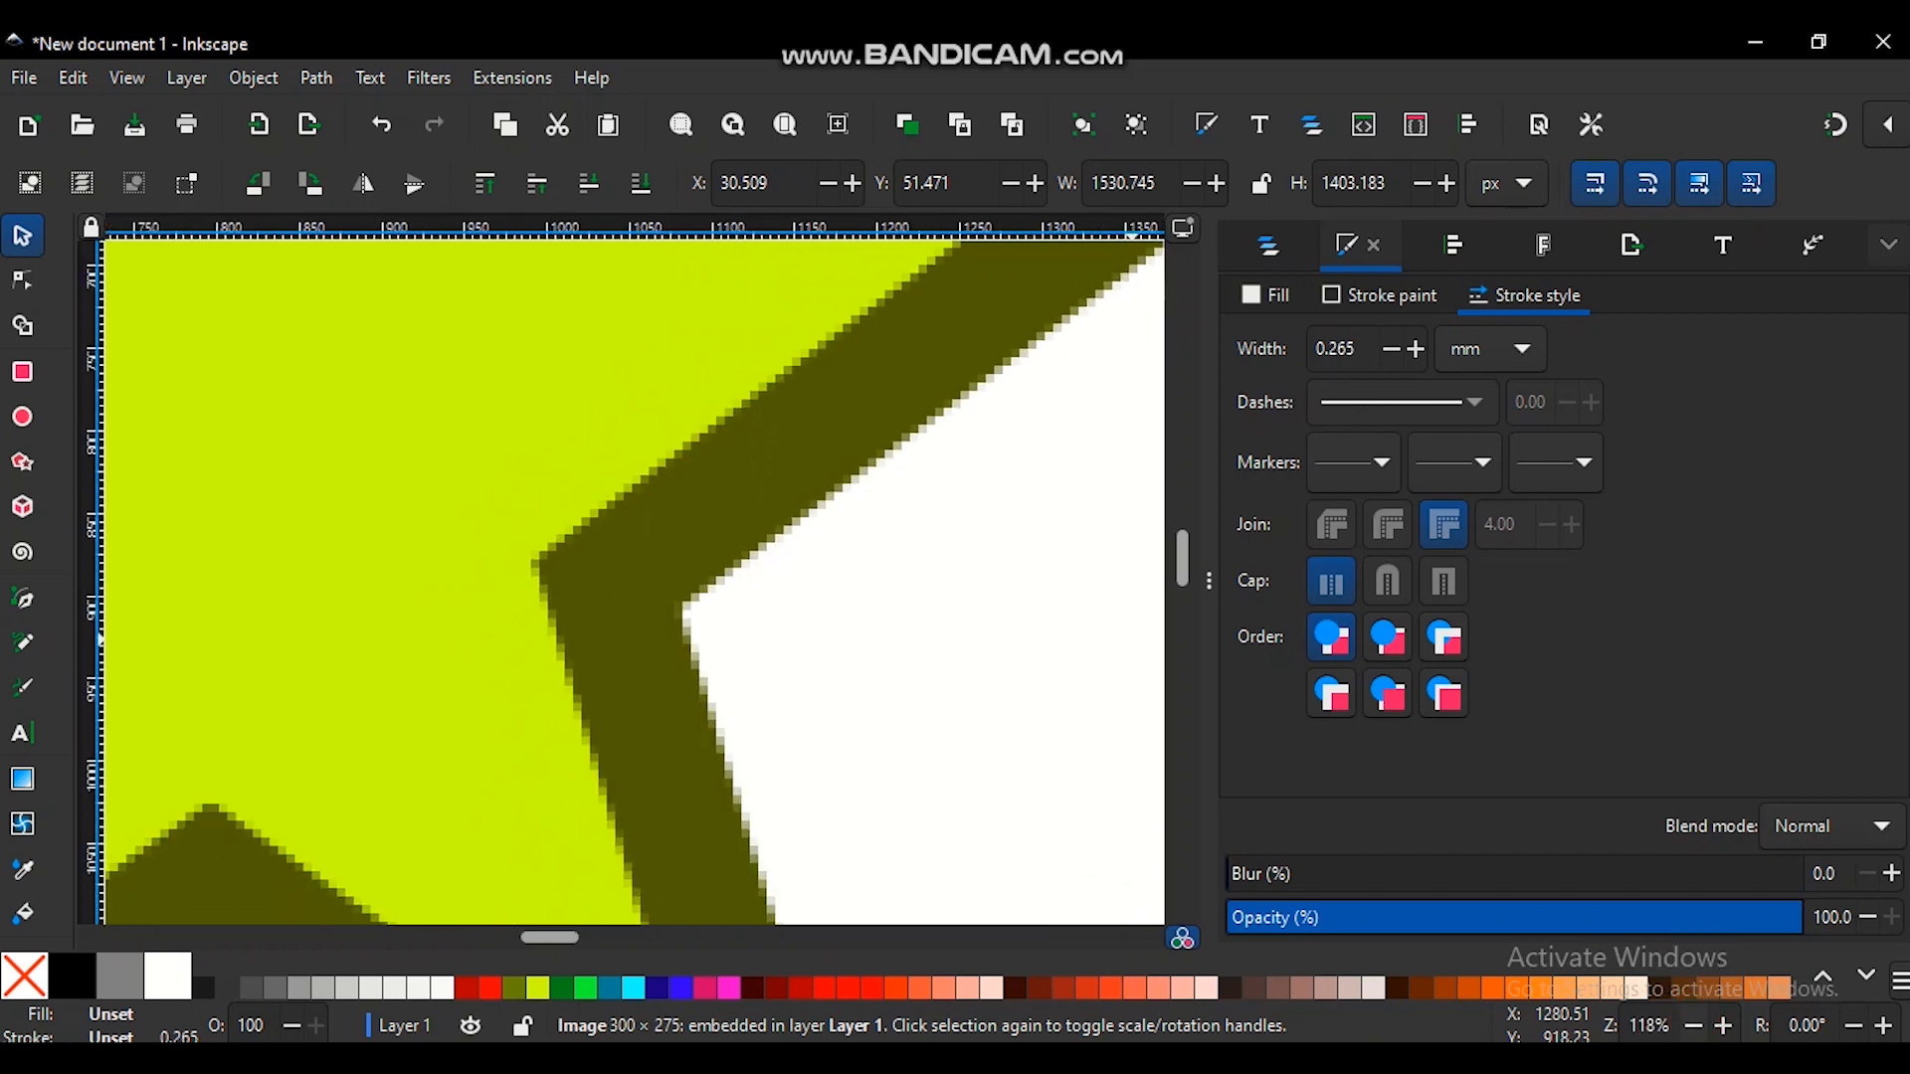
pyautogui.click(1694, 1025)
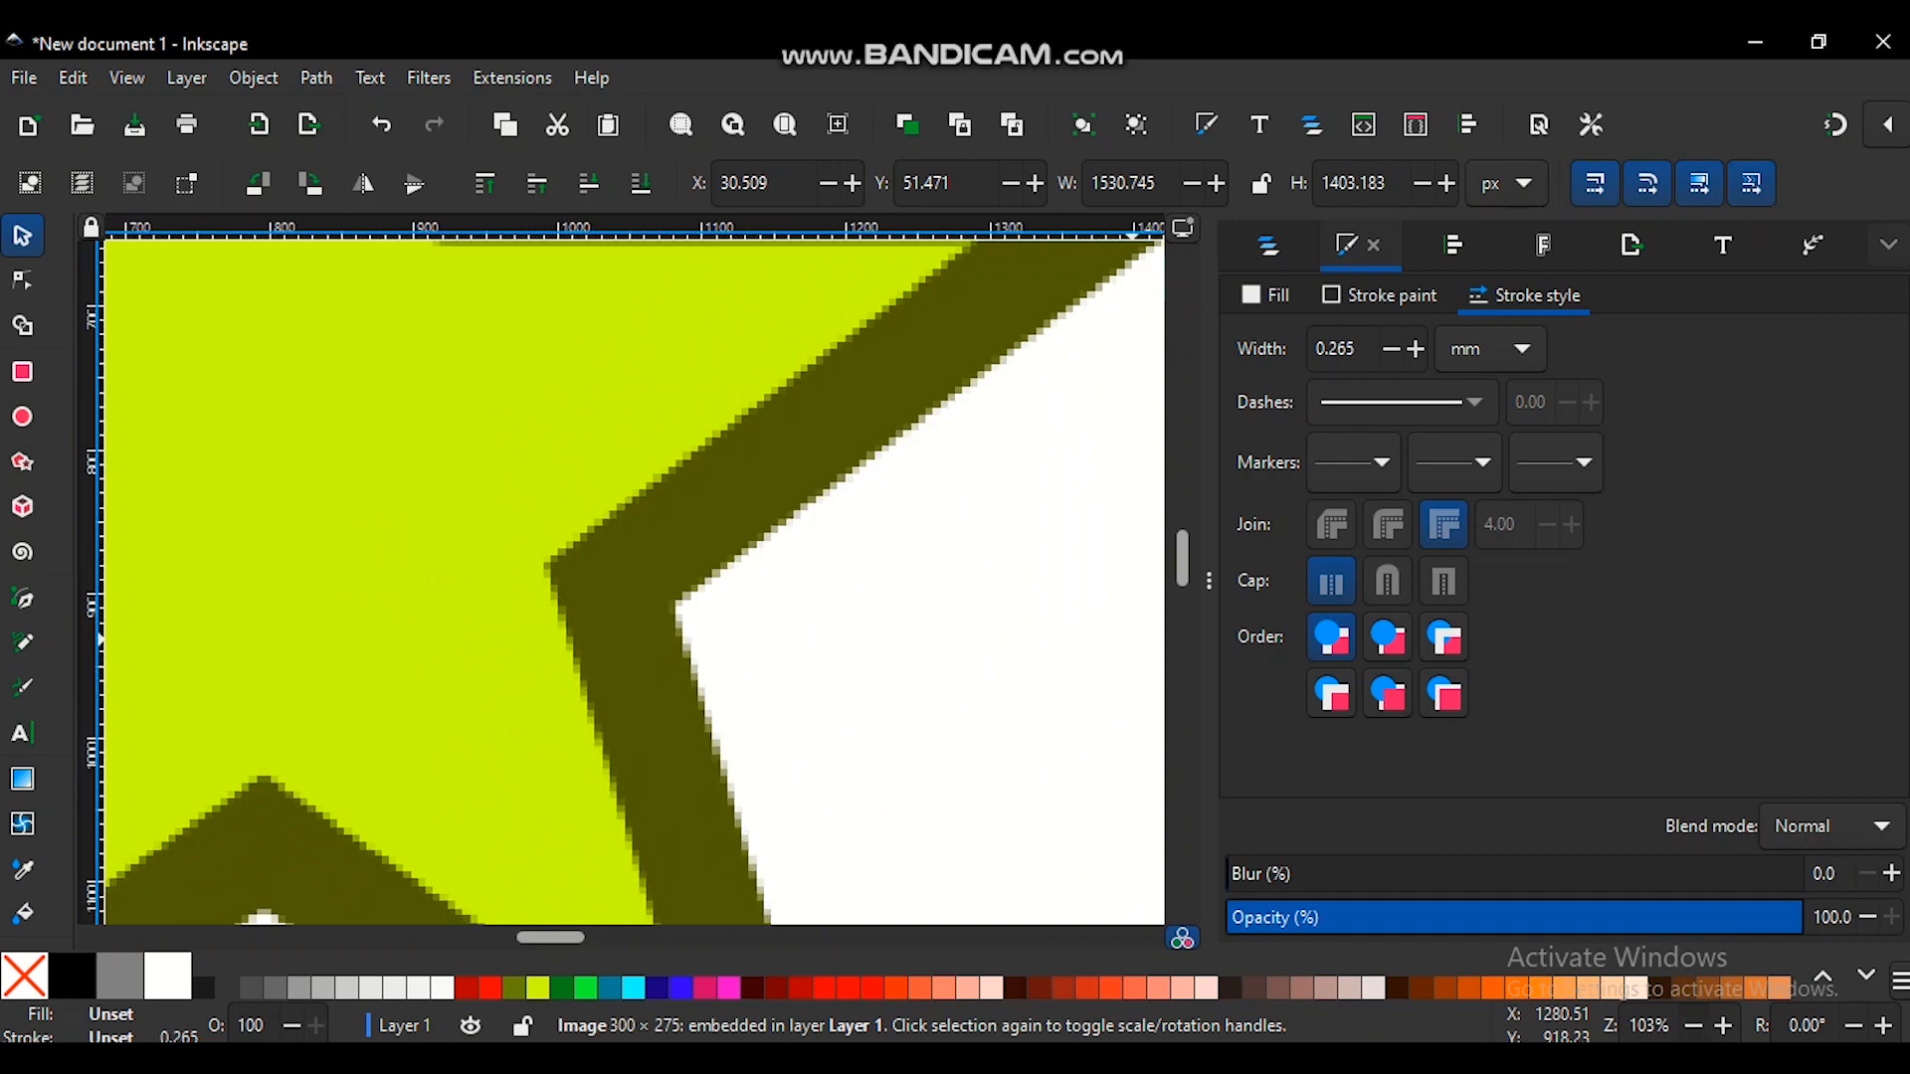
# - Shrink the star image proportionally to about 1083 × 992 px, keeping it in the page's upper-left corner
pyautogui.press('-')
pyautogui.press('-')
pyautogui.press('-')
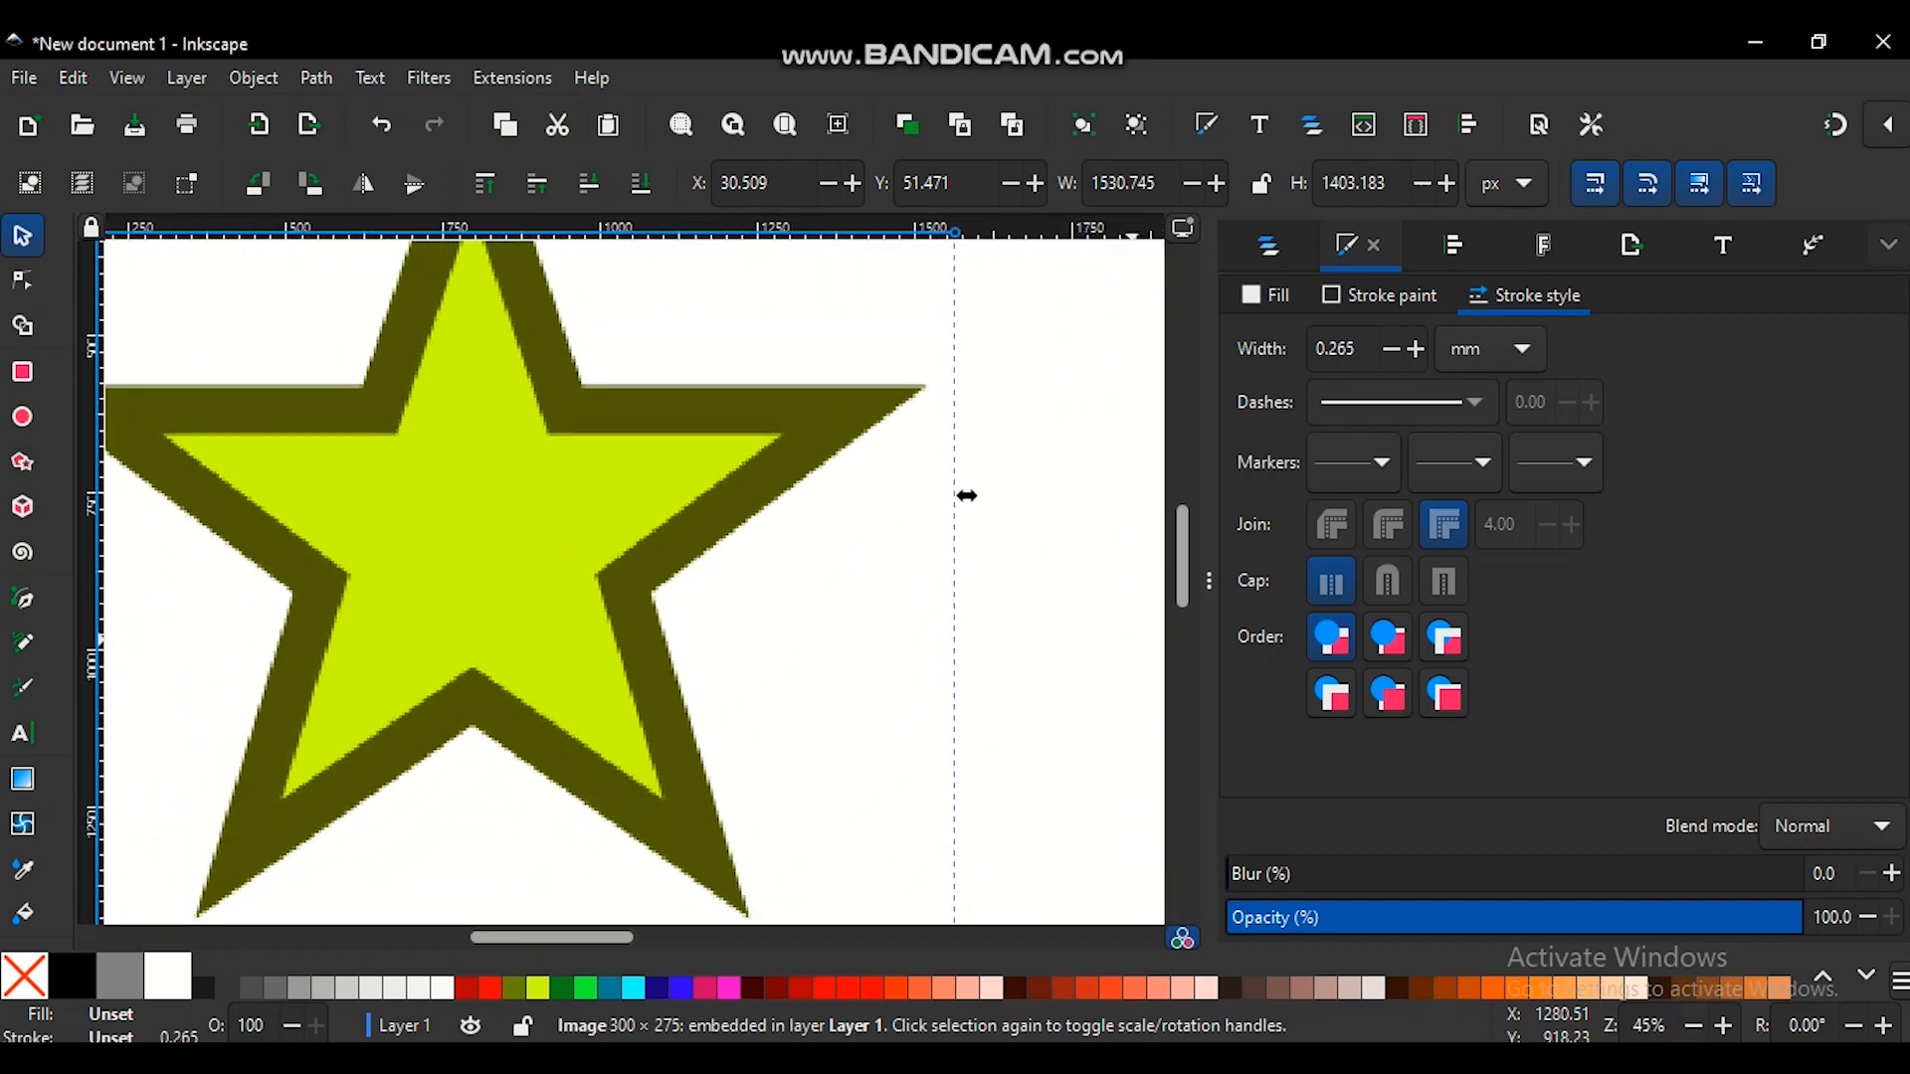
pyautogui.press('-')
pyautogui.press('-')
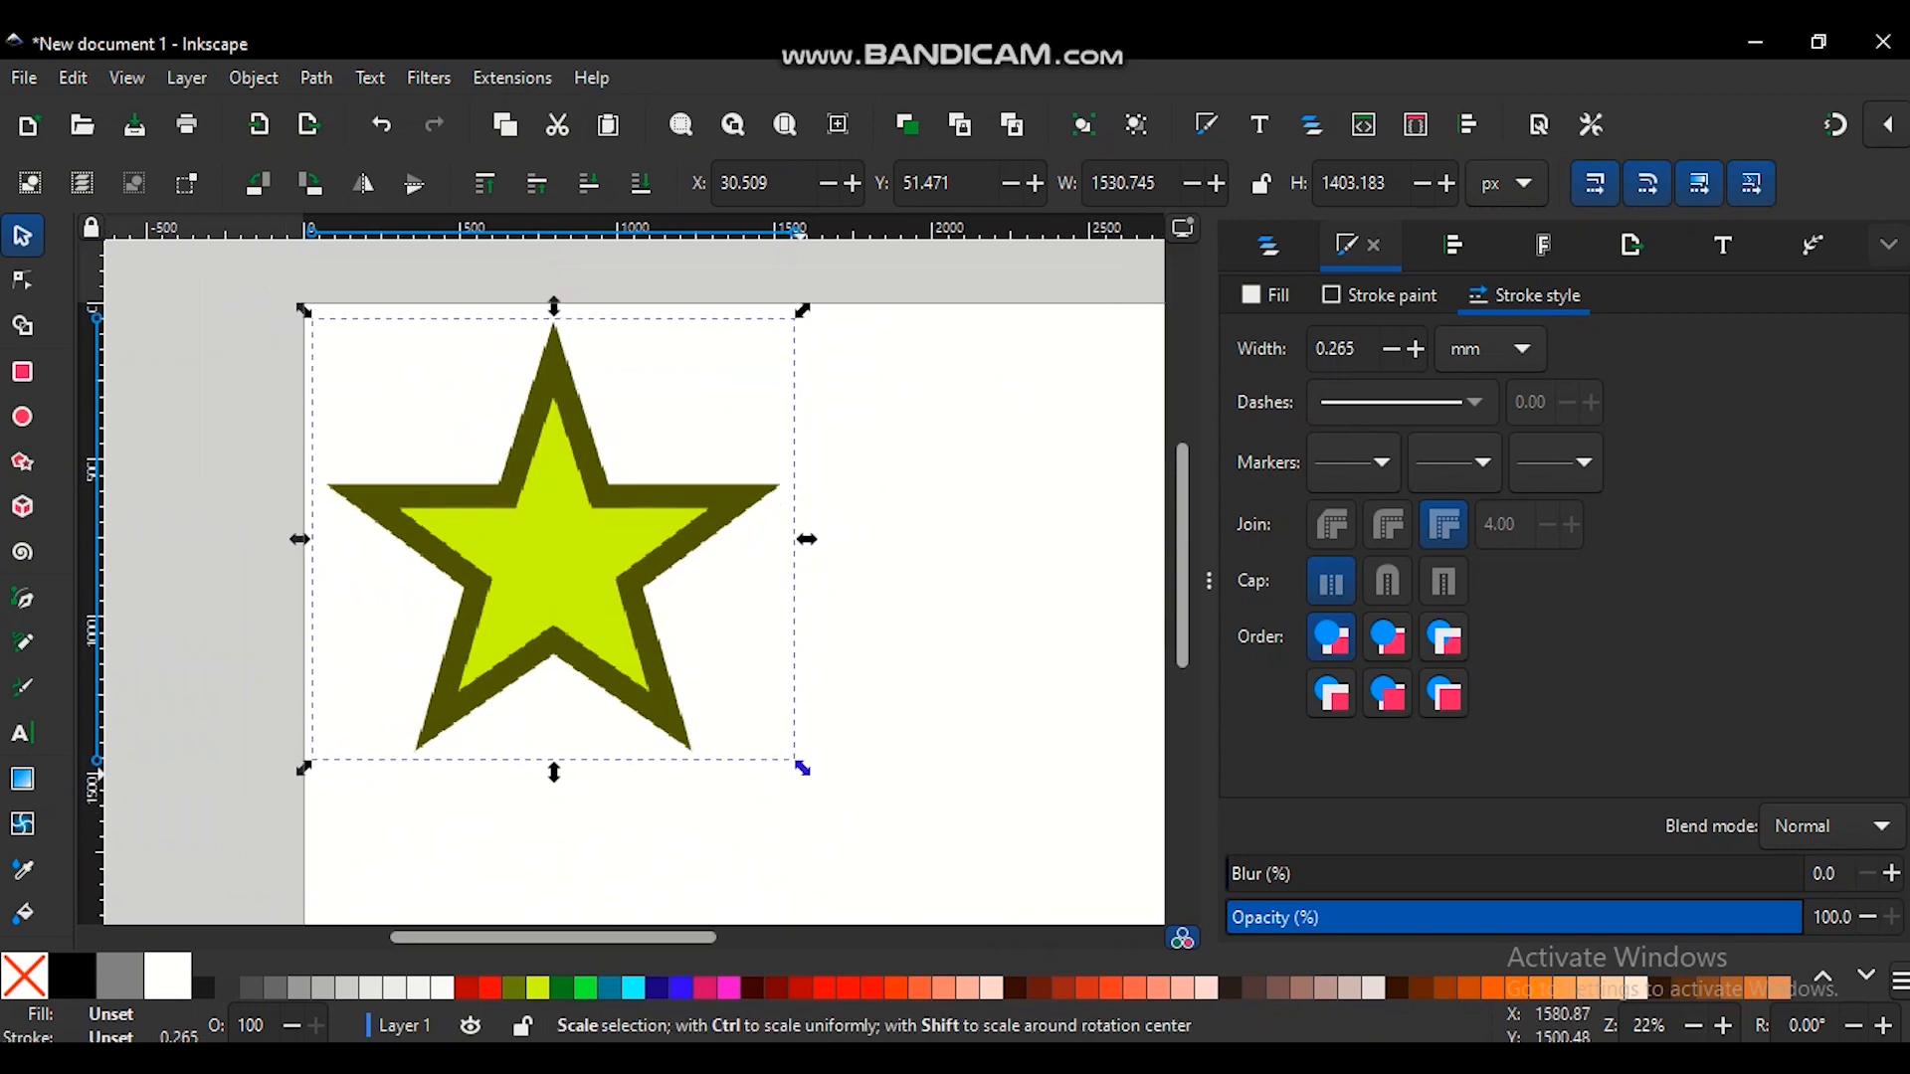
pyautogui.moveTo(804, 768); pyautogui.dragTo(676, 631)
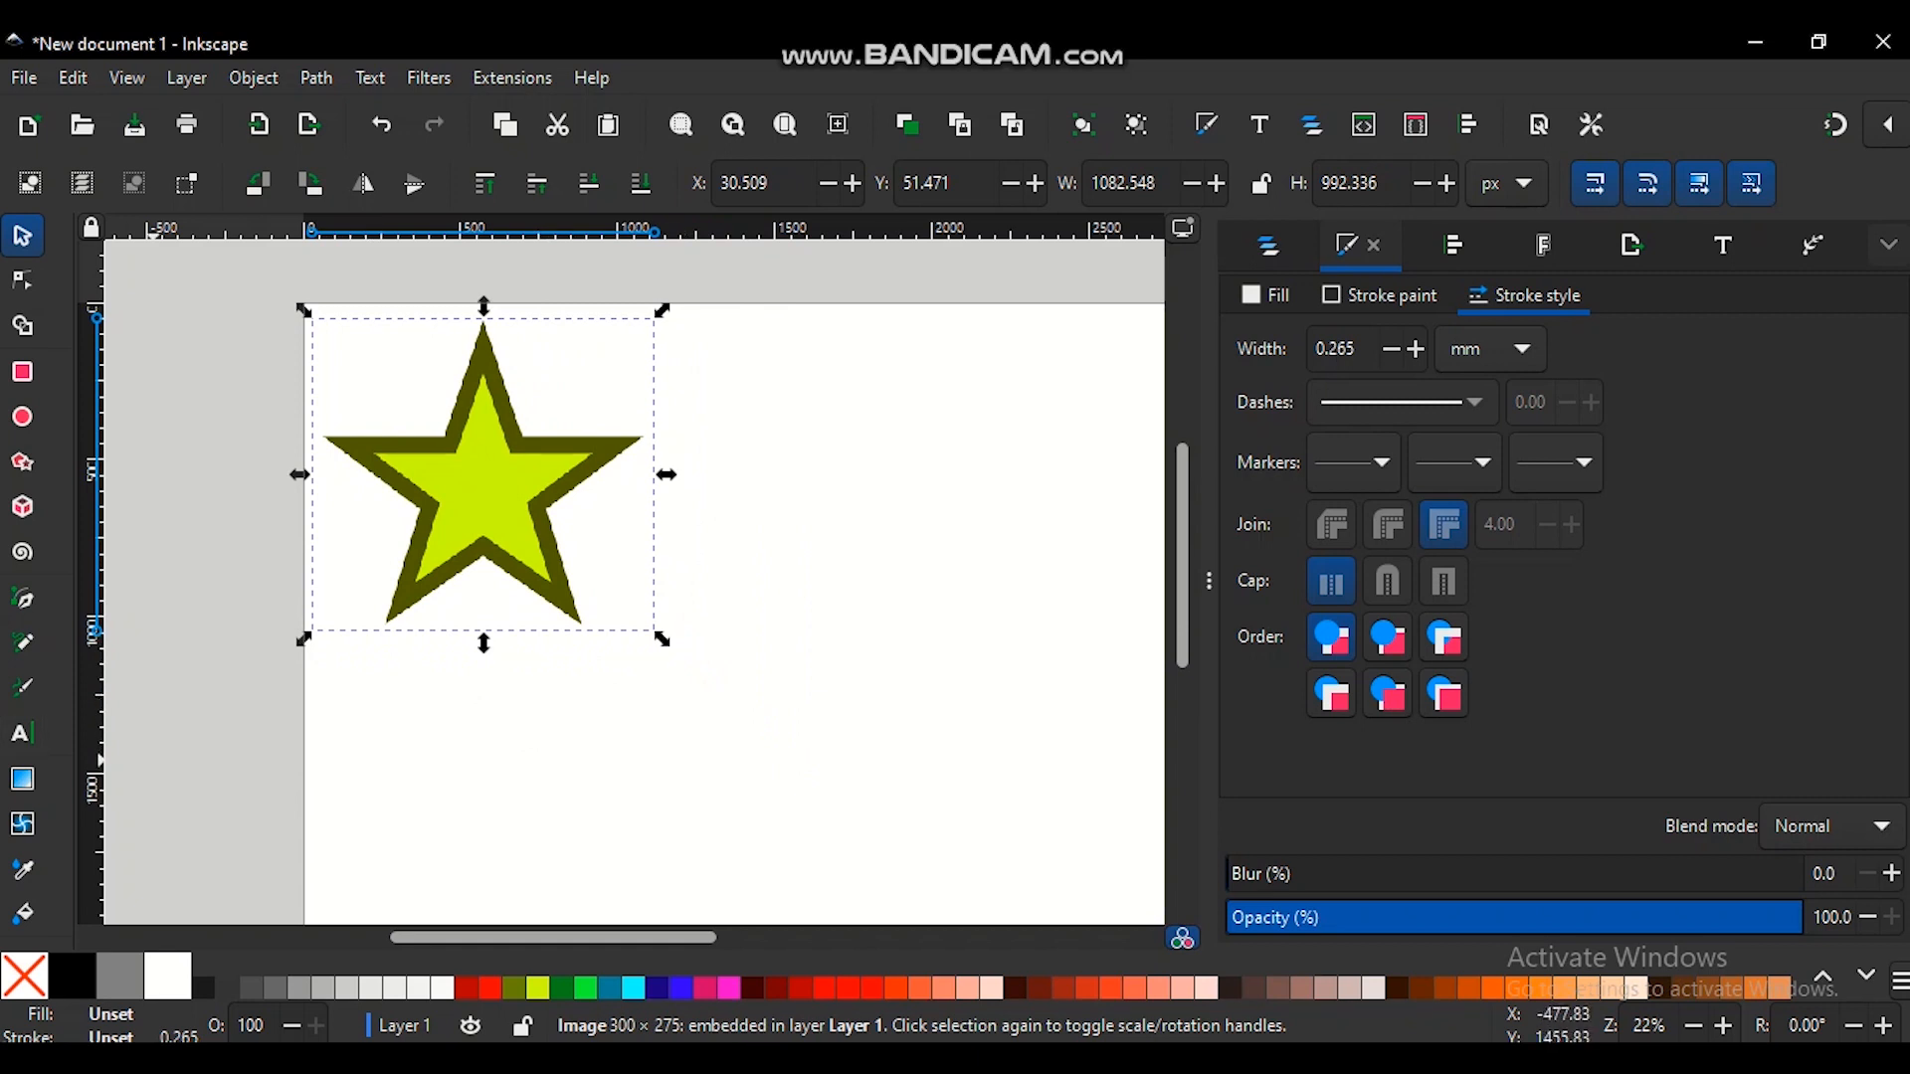
# - Add the text "RASTER GRAPHIC" just below the star image
pyautogui.click(21, 733)
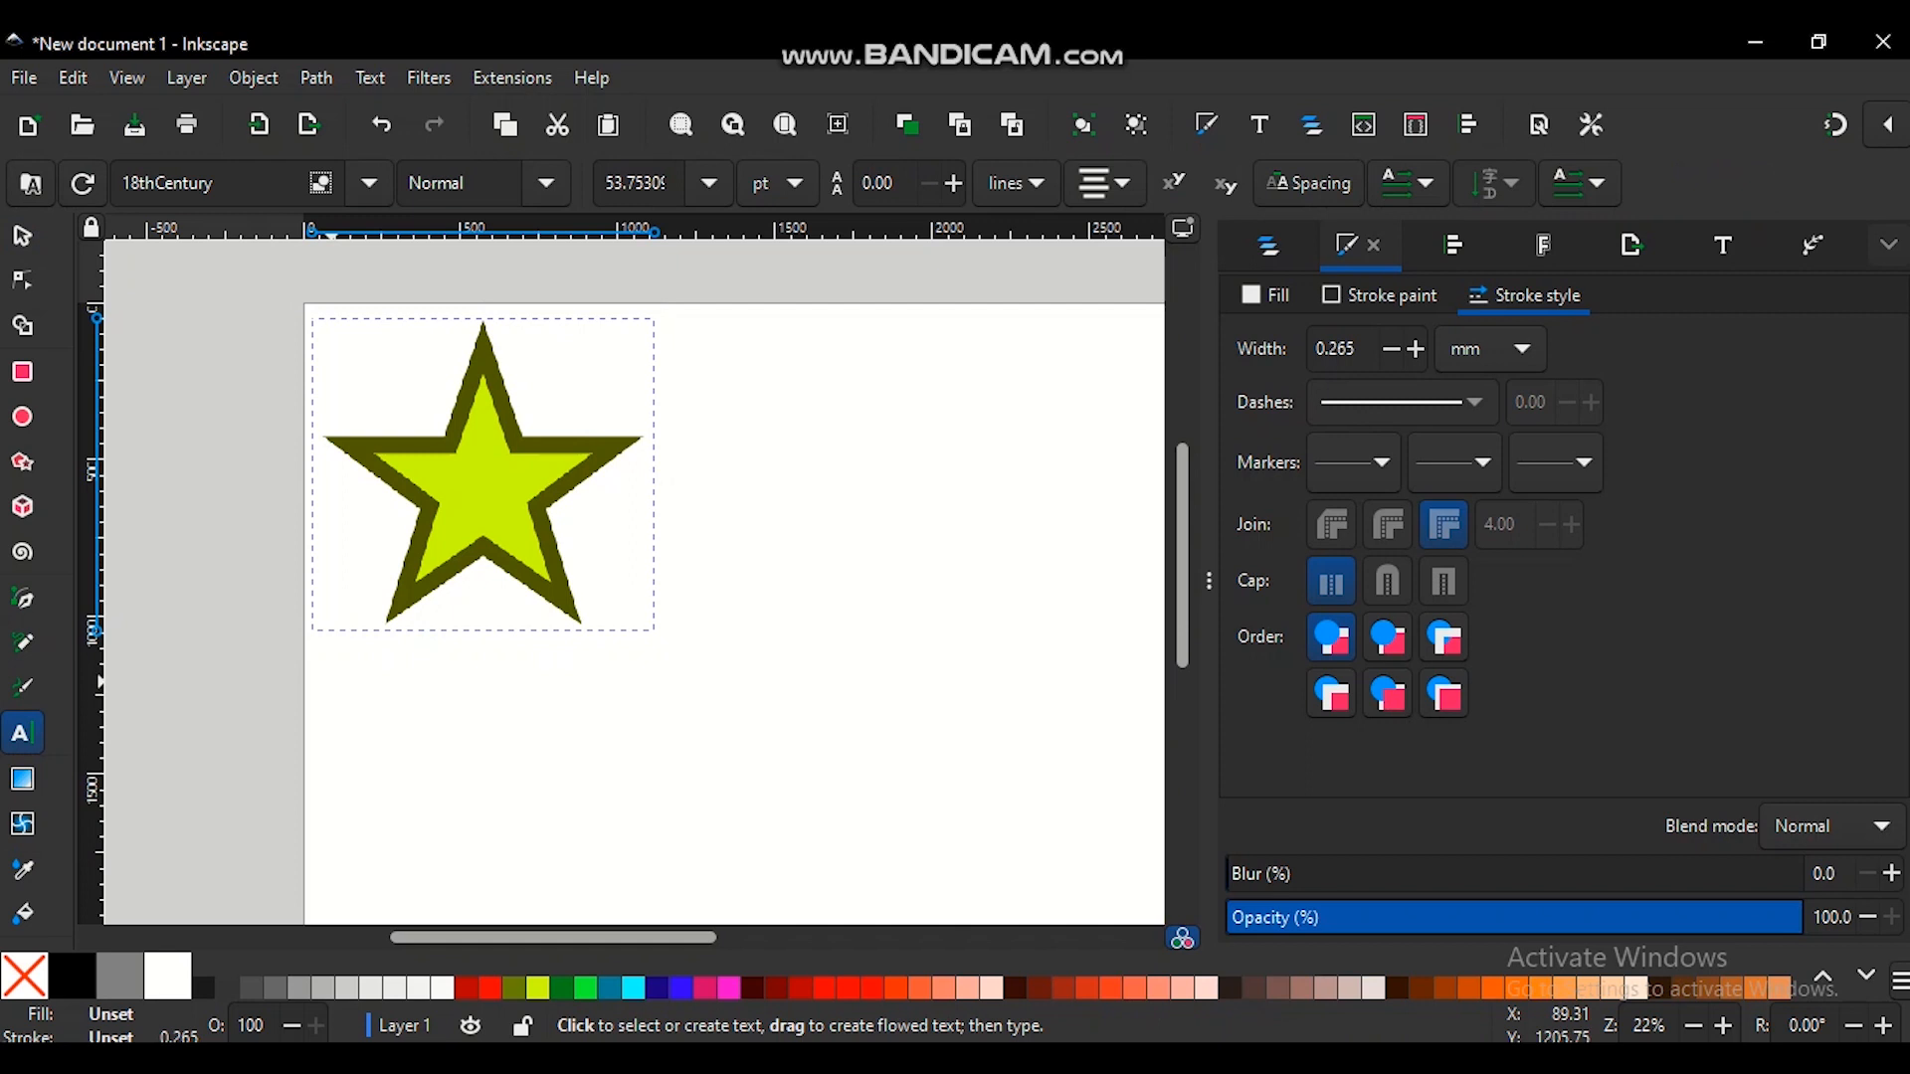
pyautogui.click(334, 683)
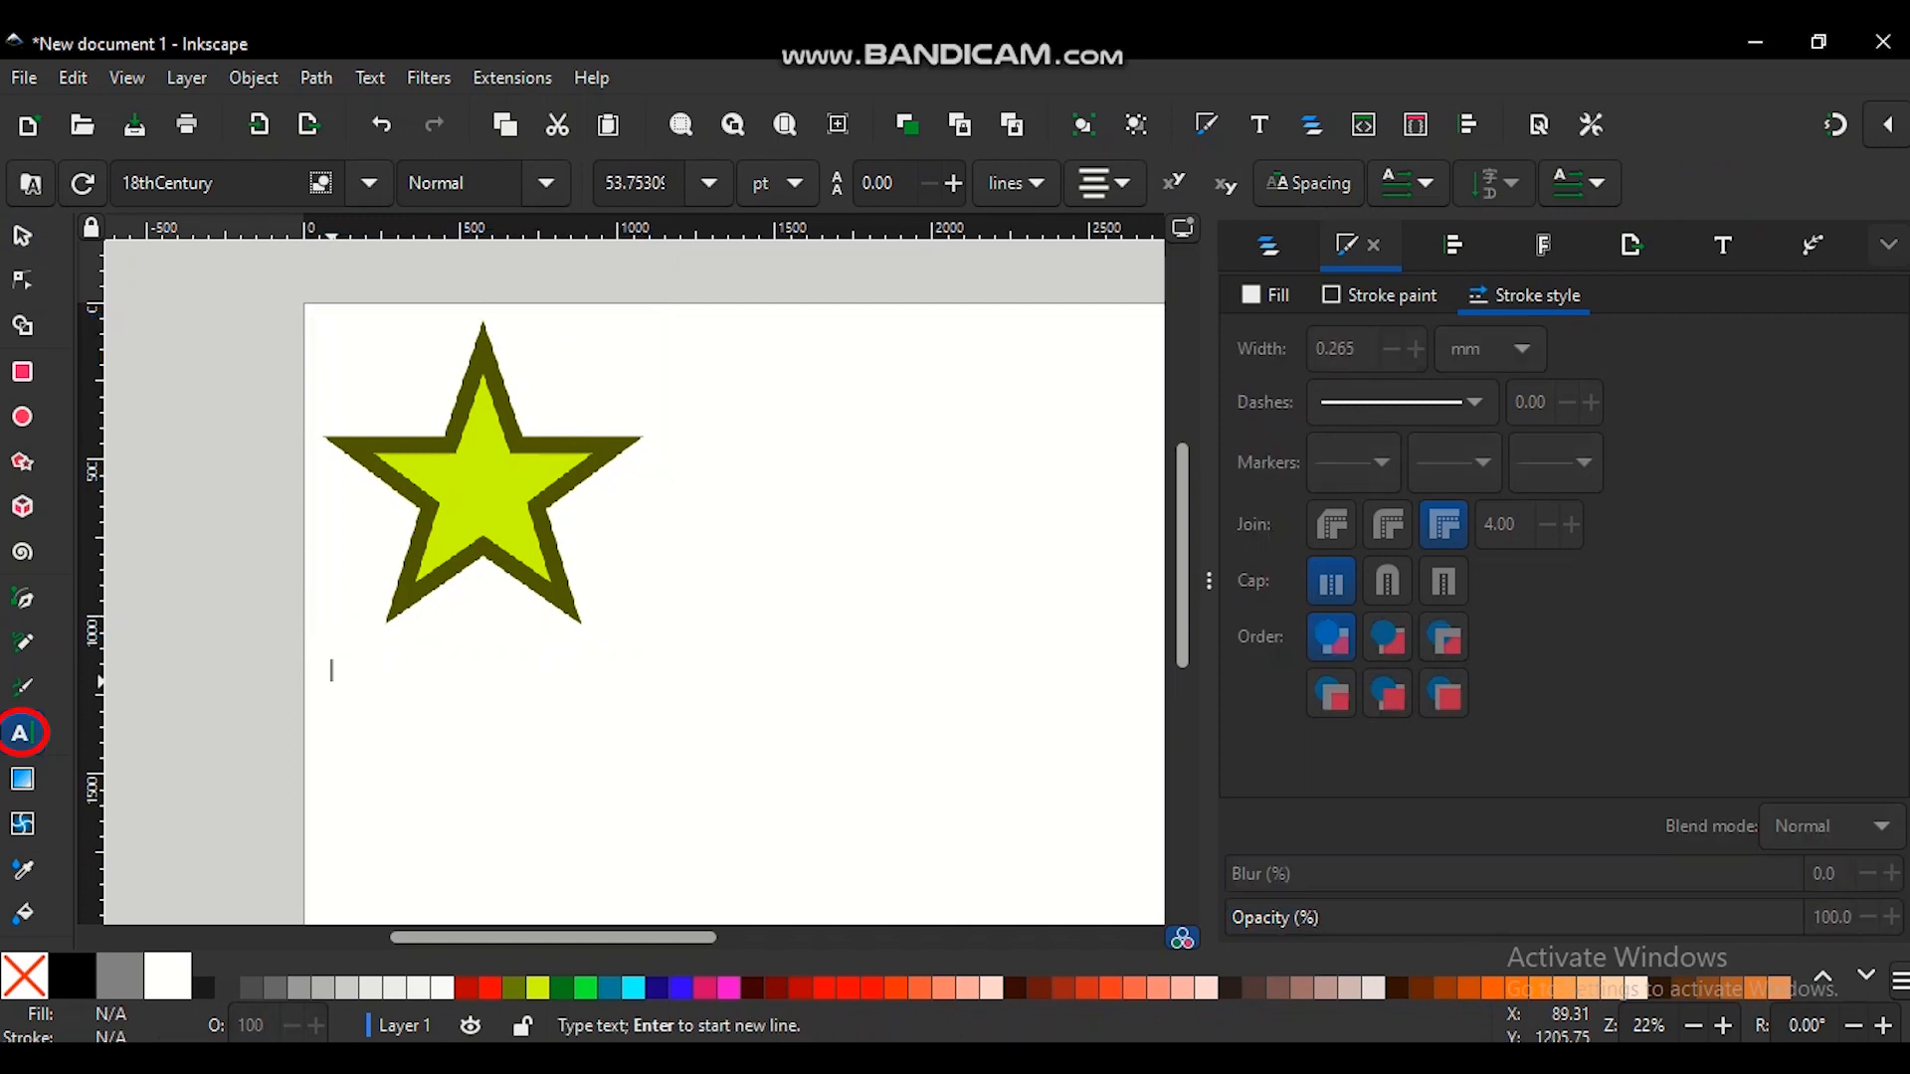
pyautogui.write('S')
pyautogui.press('Escape')
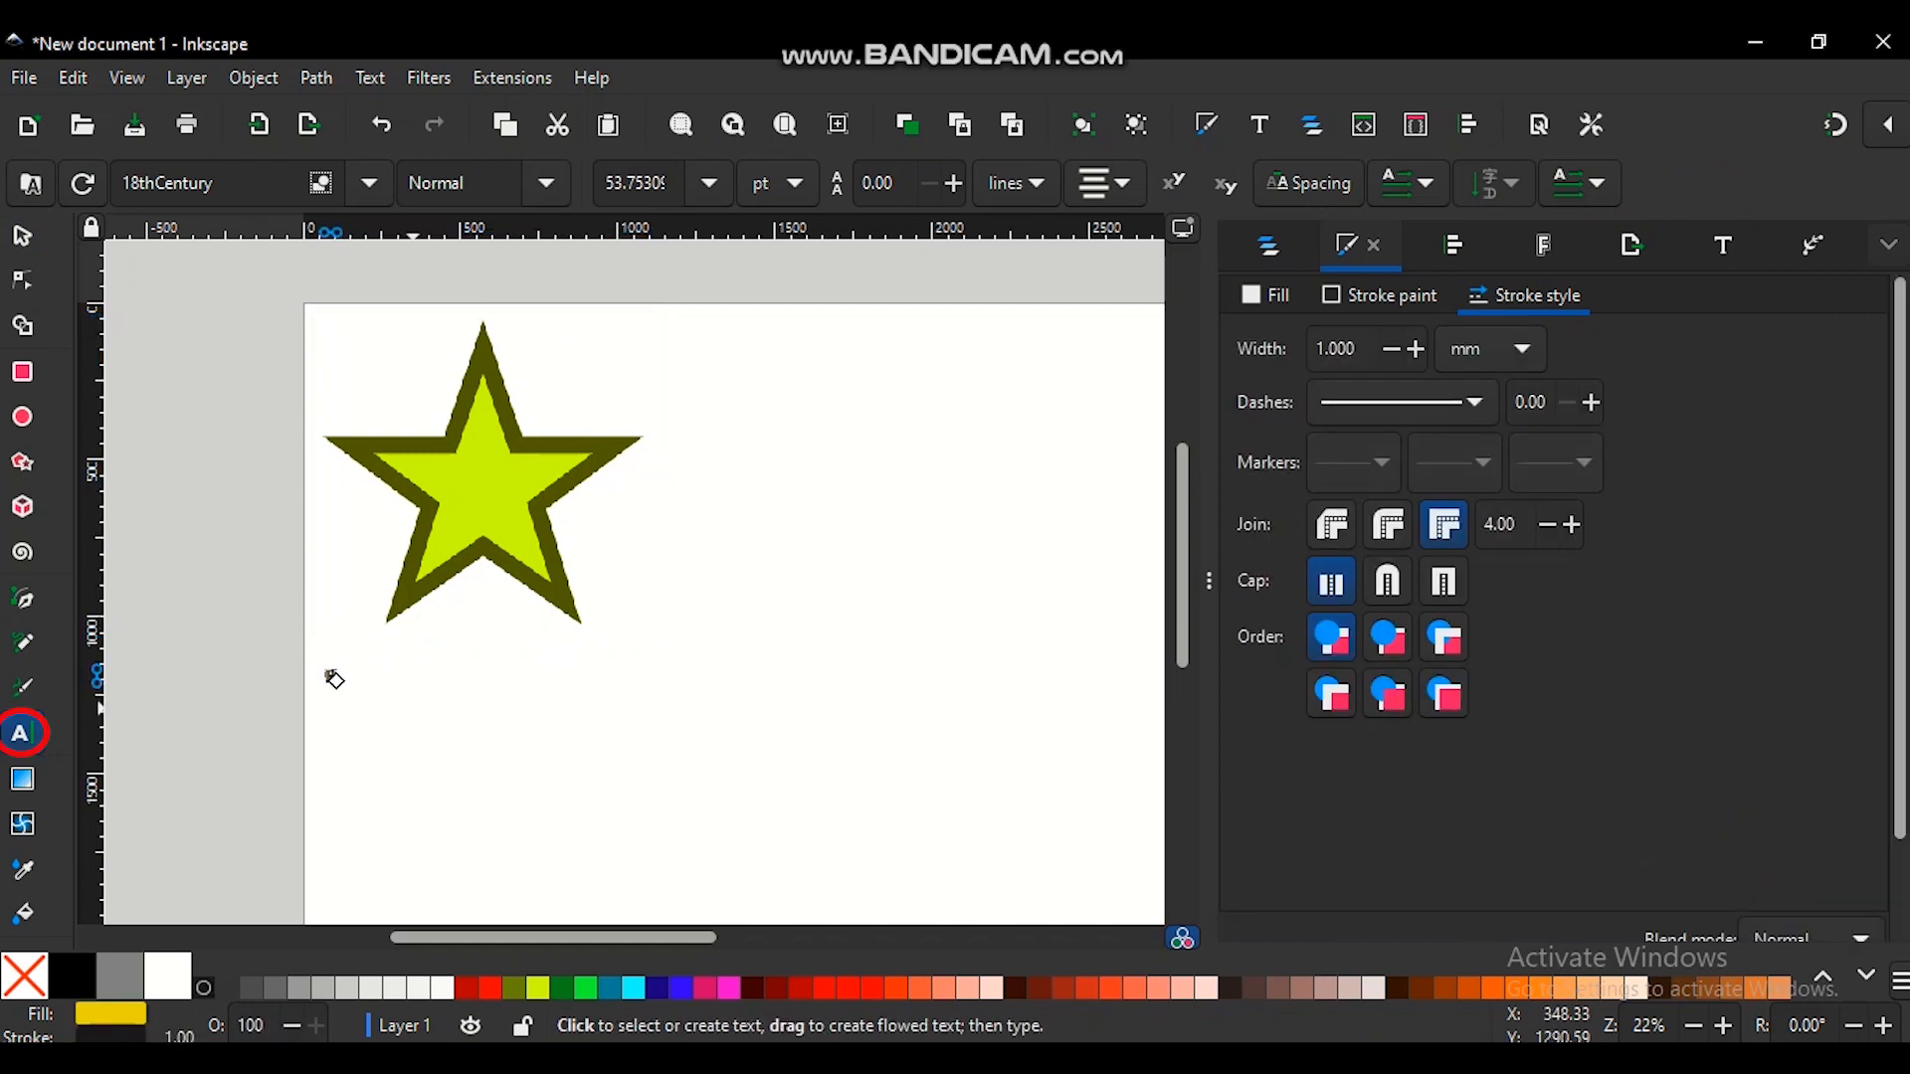
pyautogui.click(334, 681)
pyautogui.write('A')
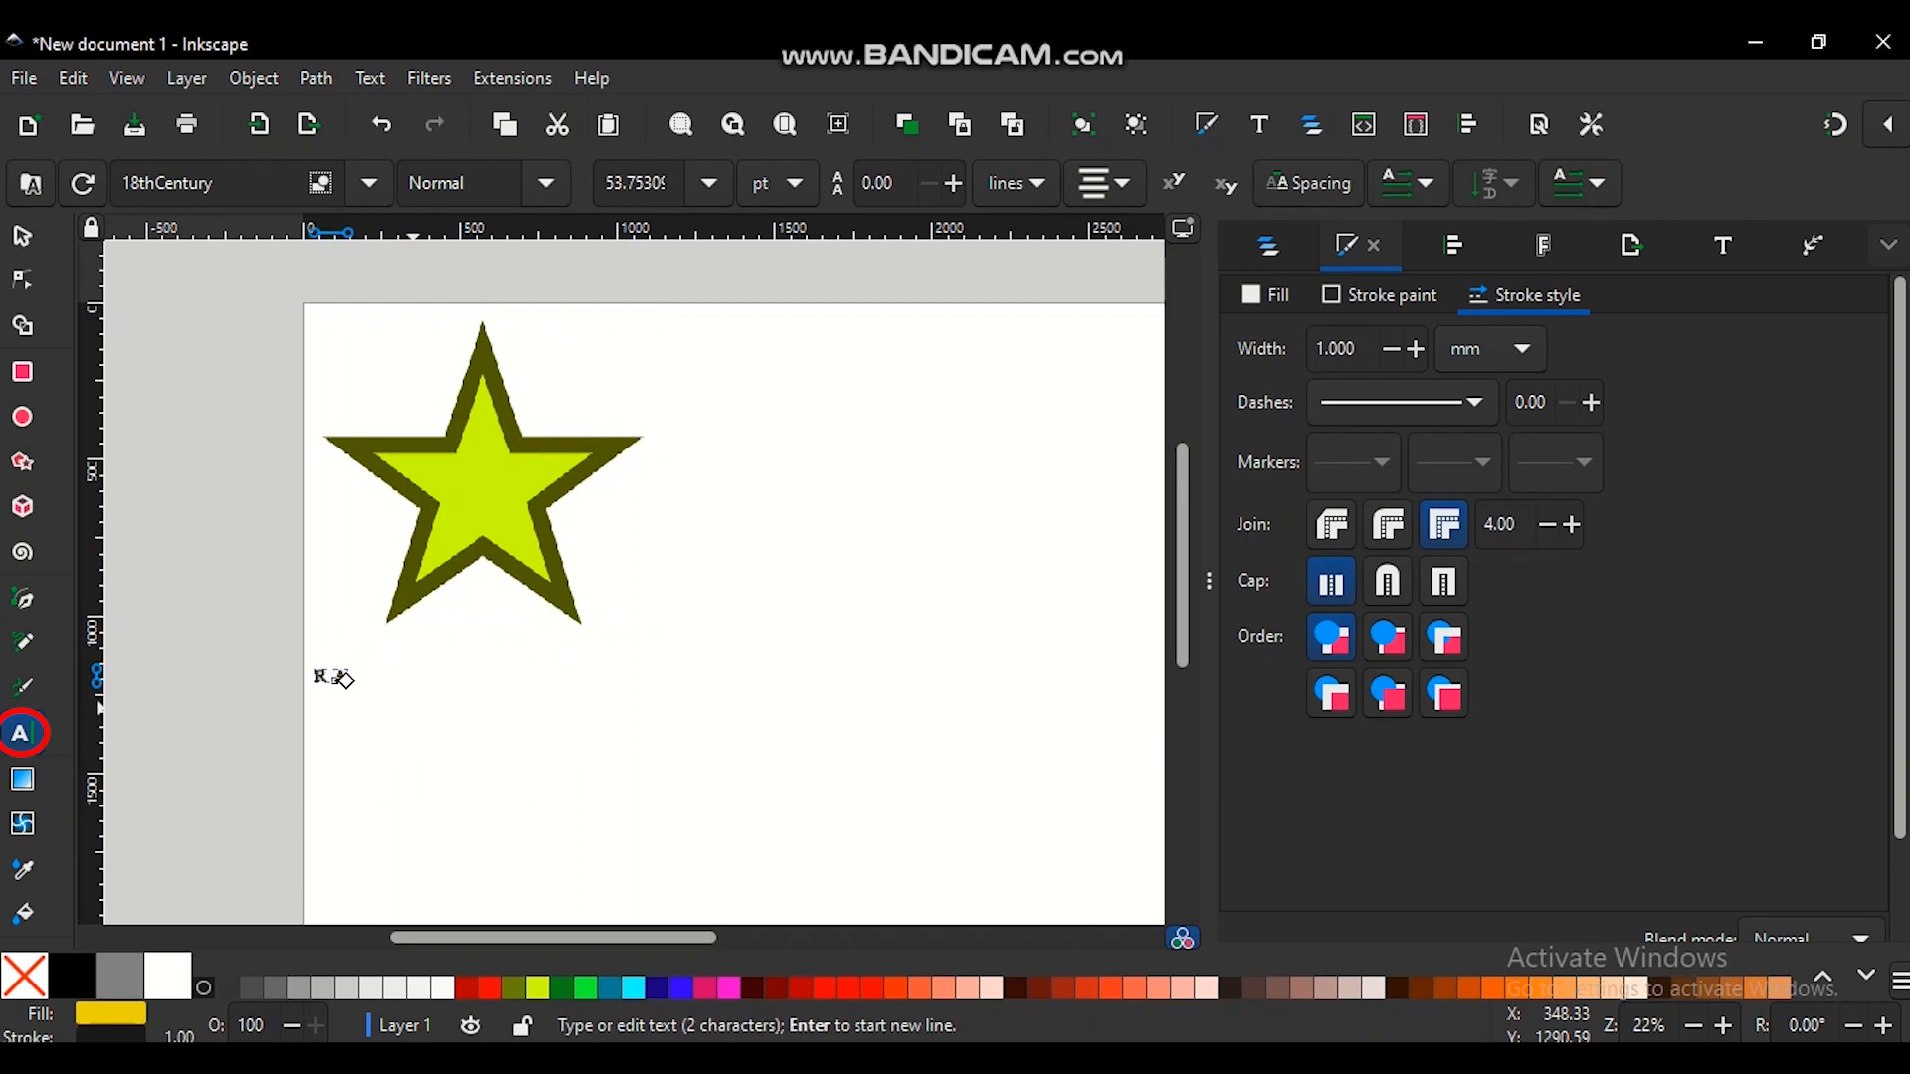
pyautogui.write('SYER')
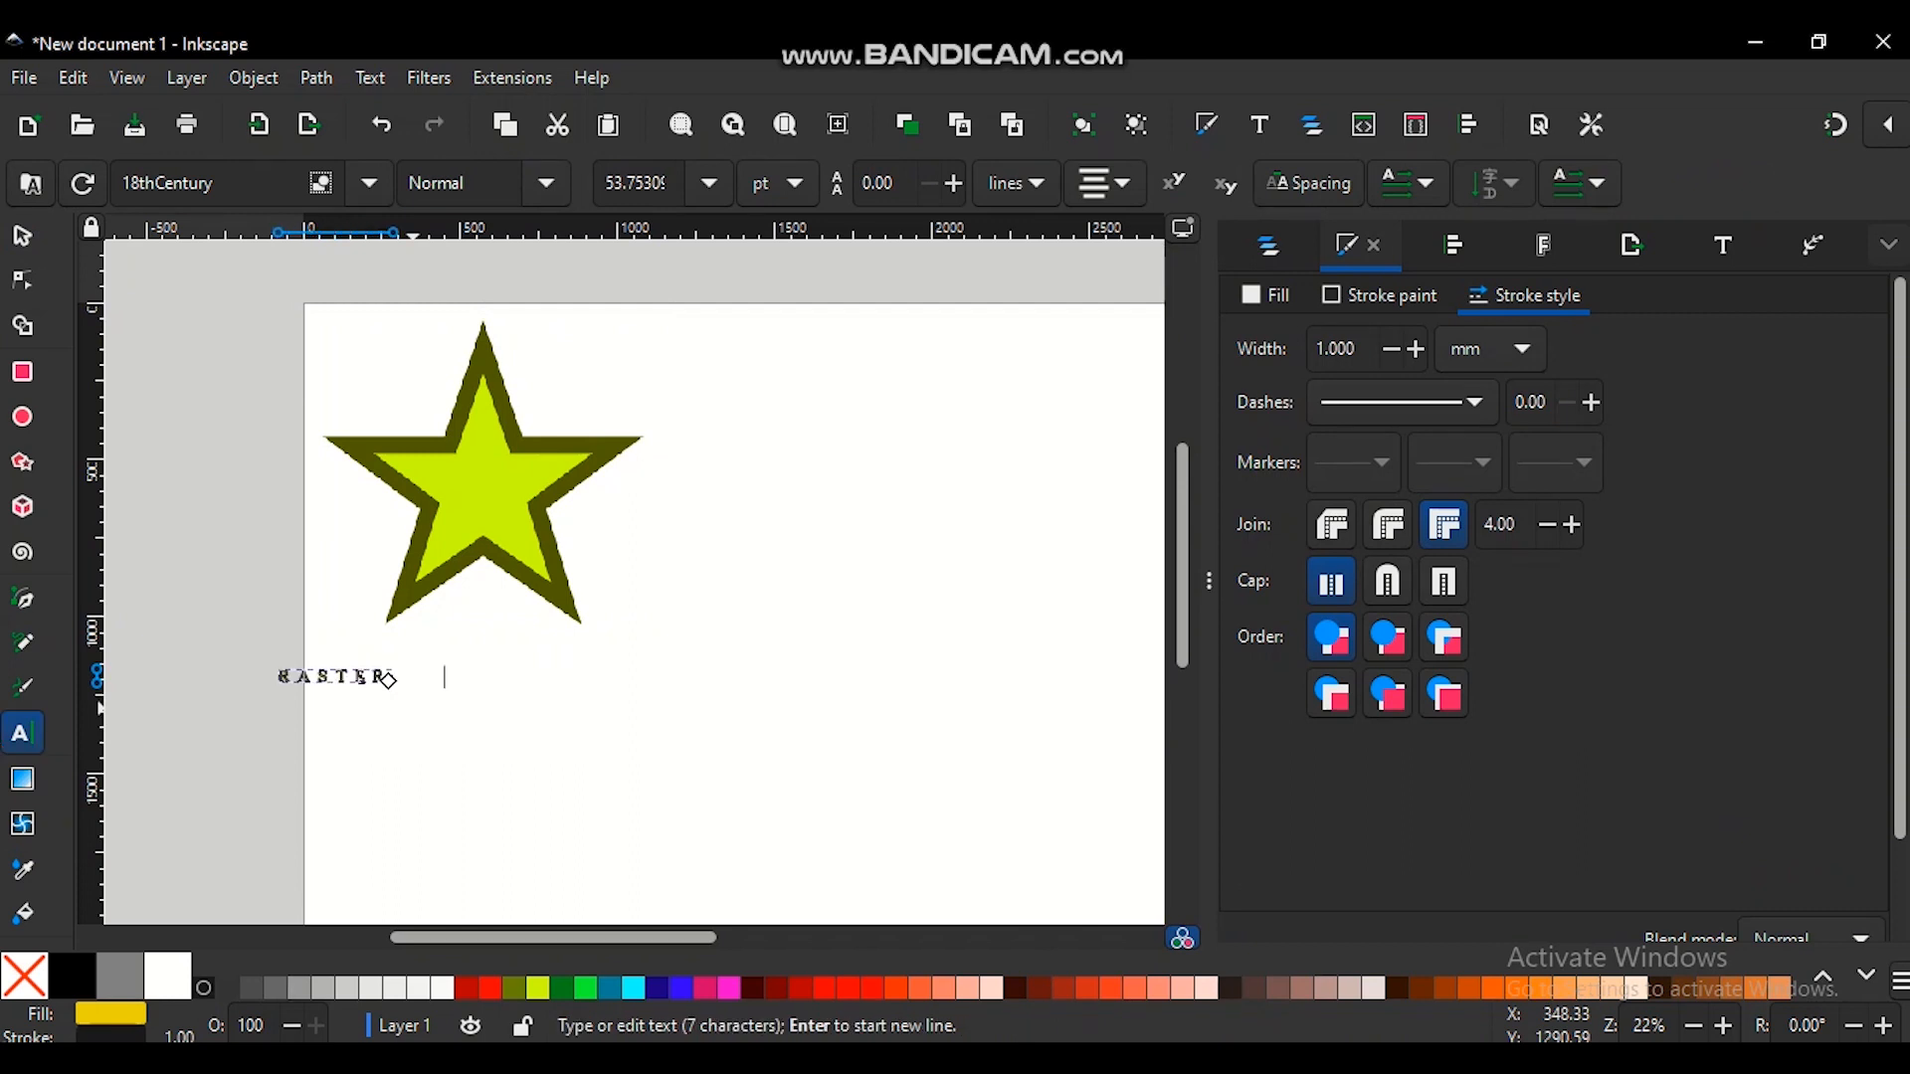
pyautogui.write(' GRAPHIC')
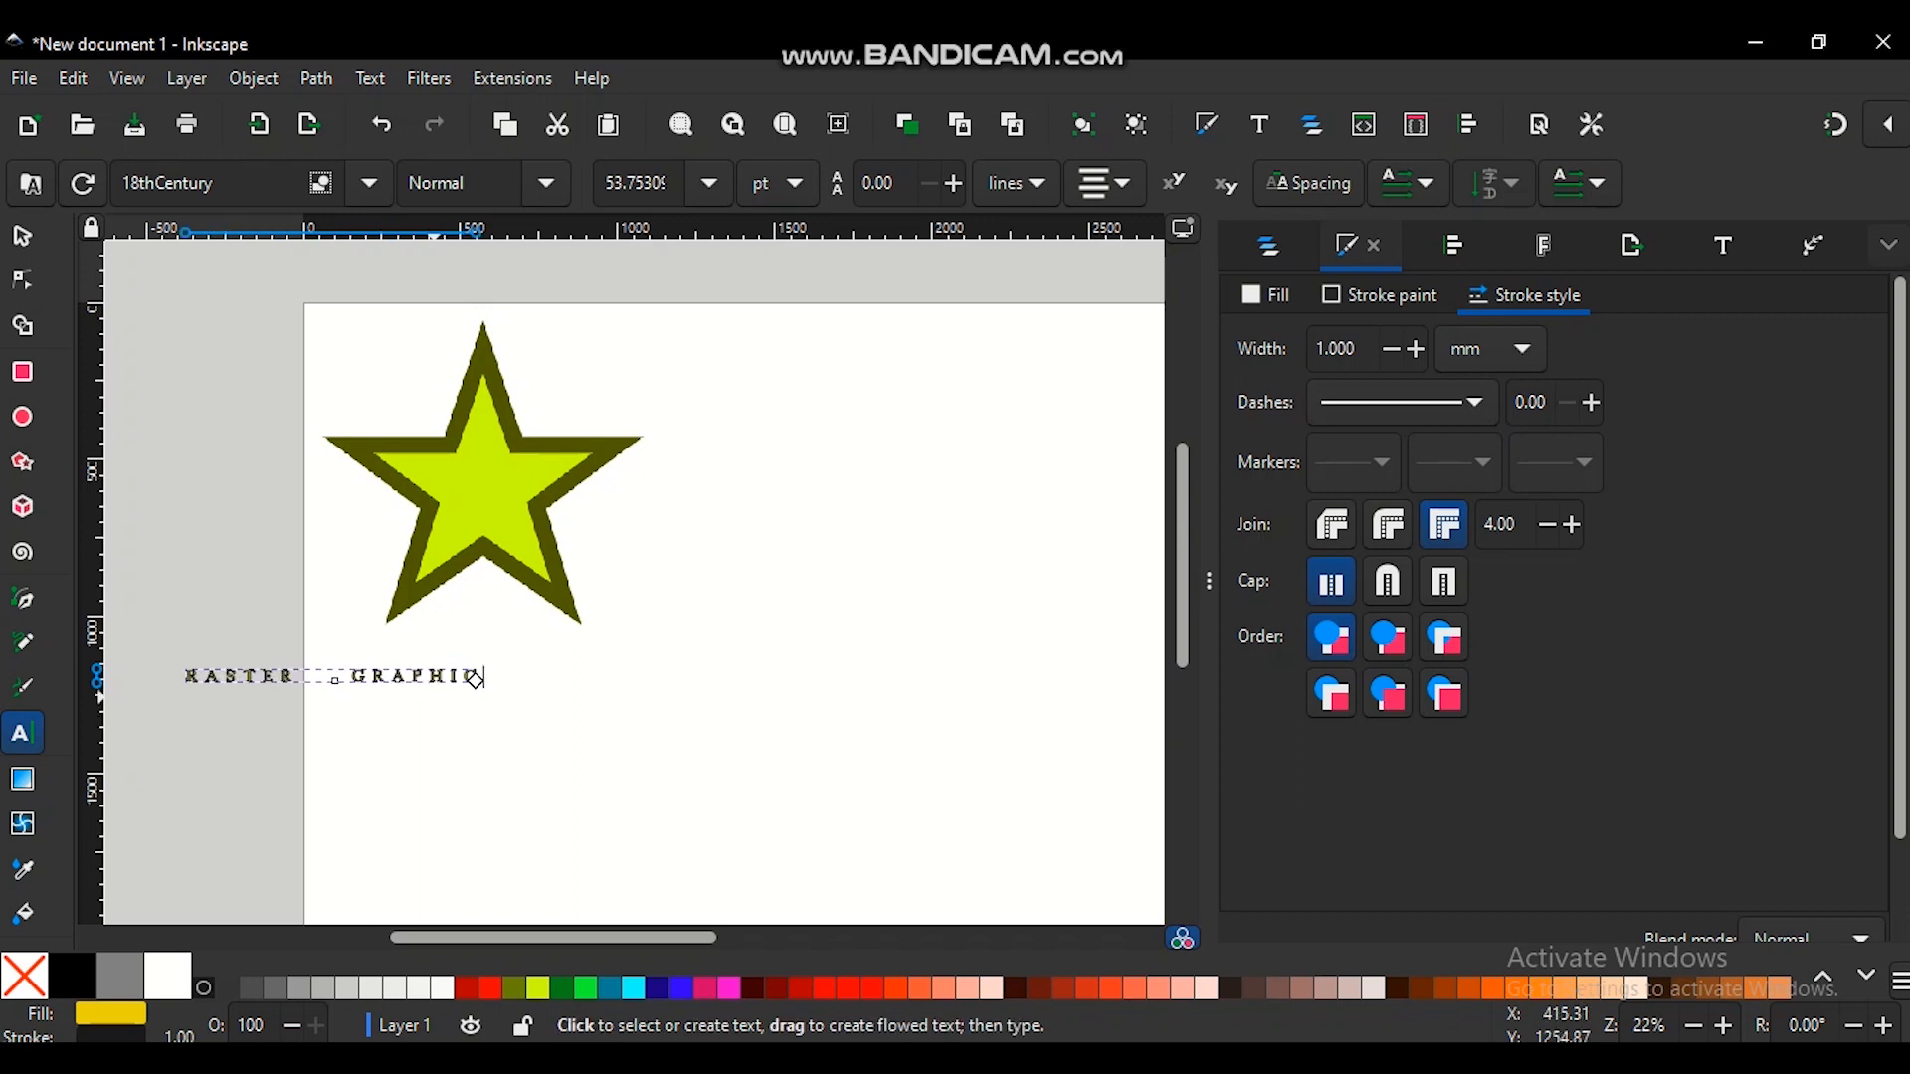
# - Enlarge the RASTER GRAPHIC text to about 1309 × 58 px and move it onto the page under the star image
pyautogui.click(22, 236)
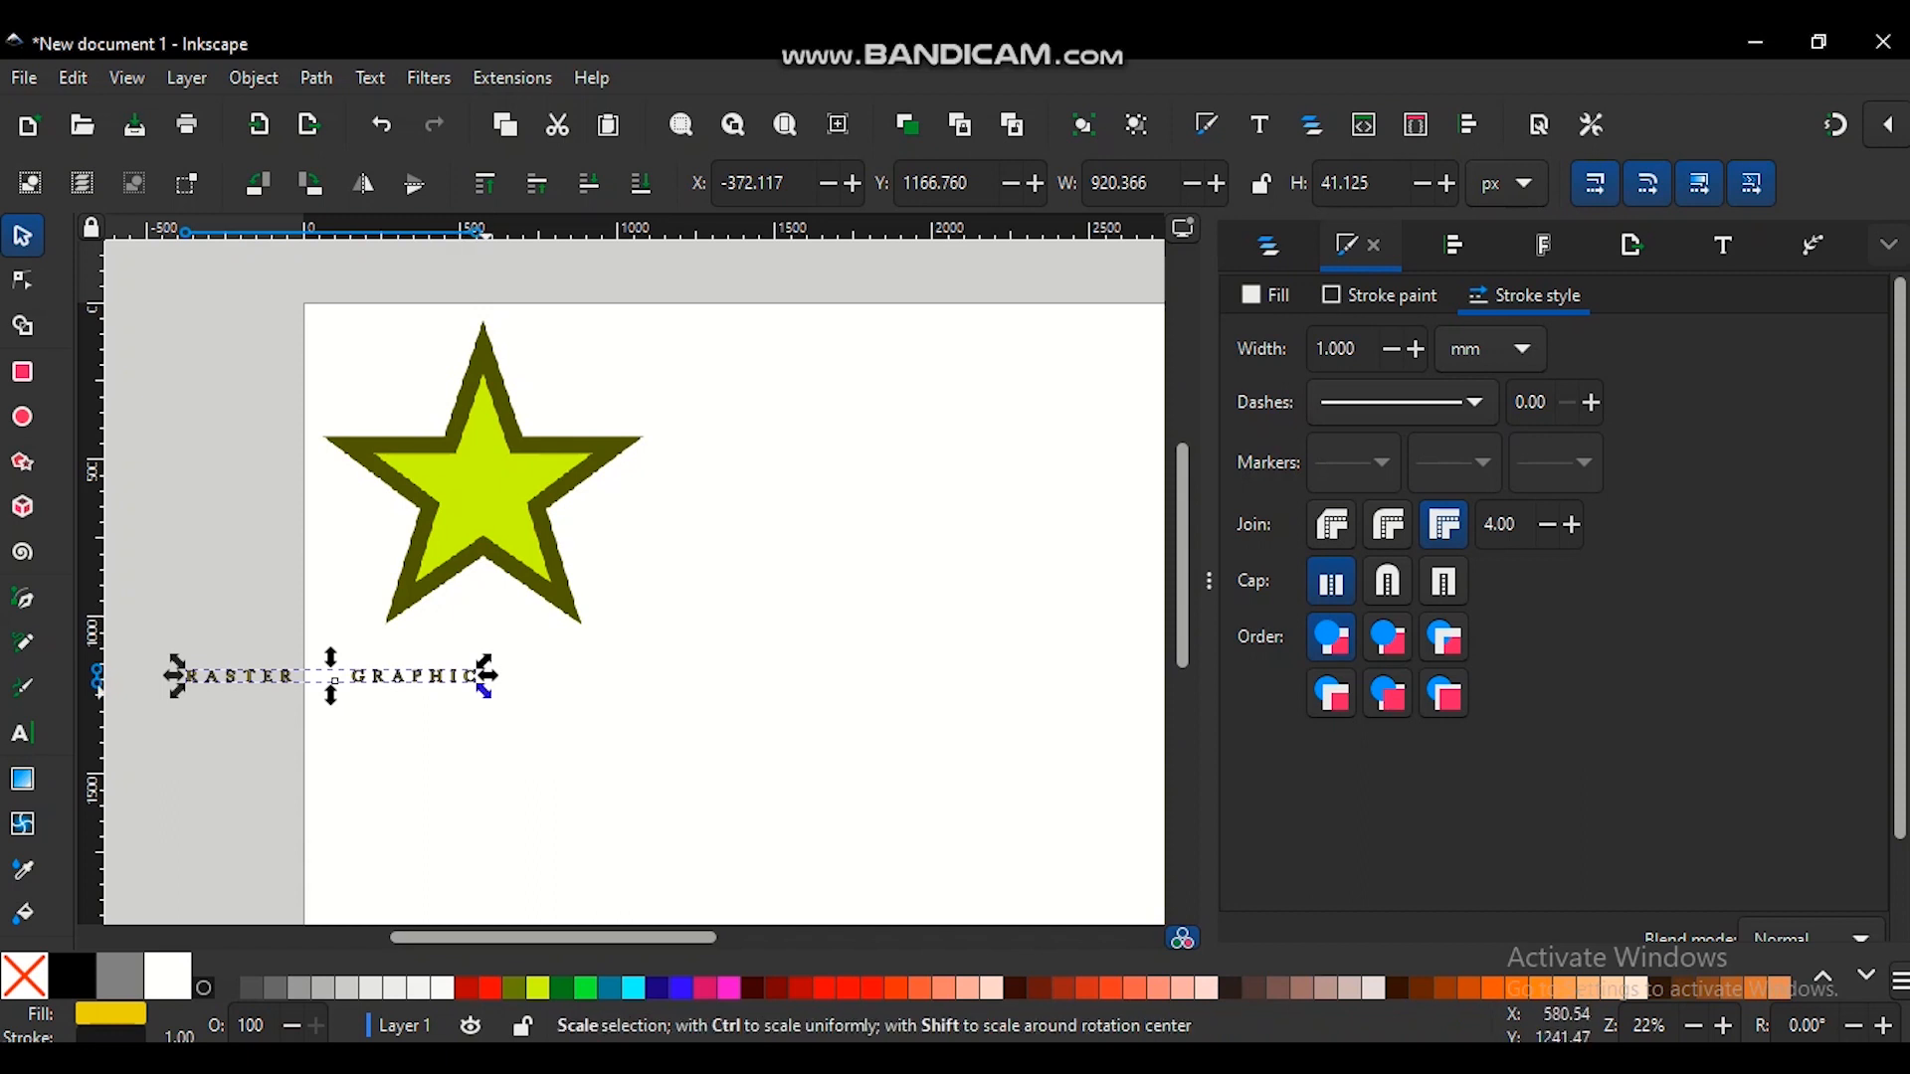
pyautogui.moveTo(486, 688); pyautogui.dragTo(602, 786)
pyautogui.moveTo(435, 679); pyautogui.dragTo(568, 667)
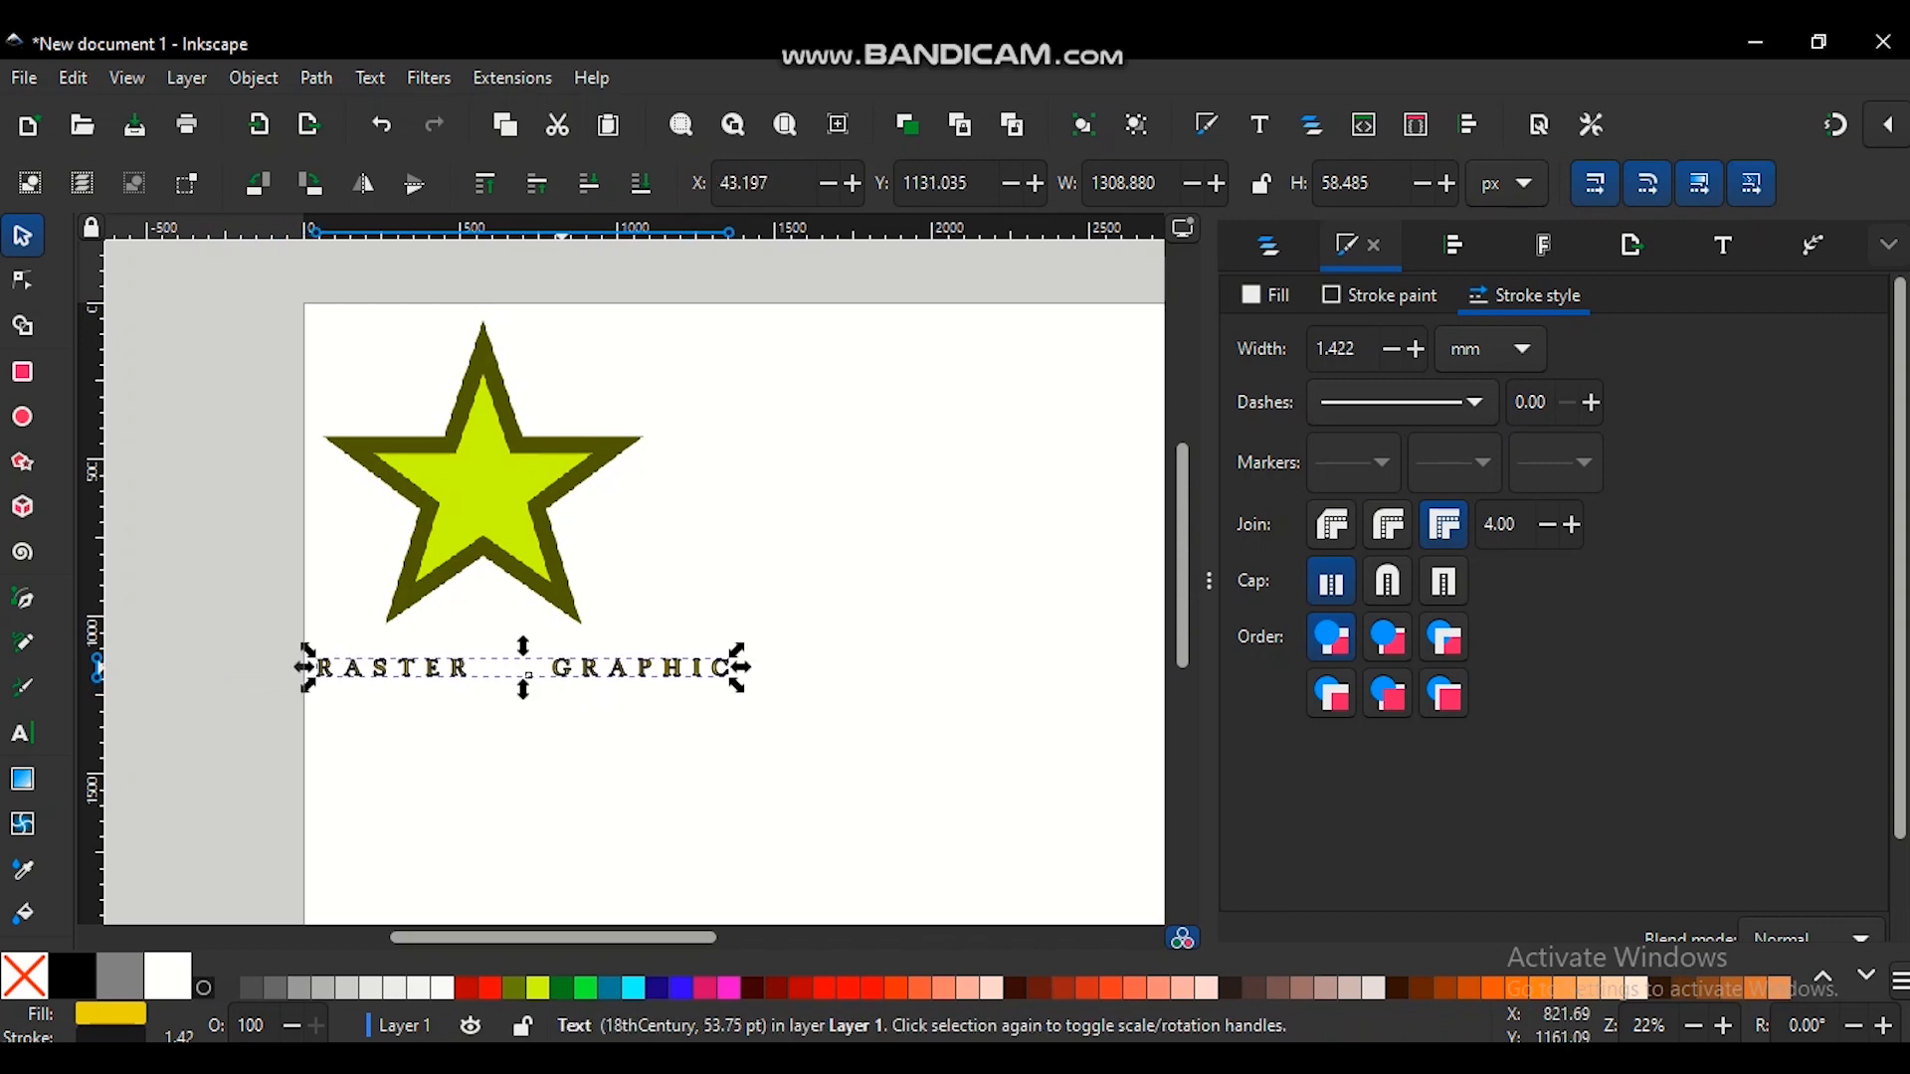
# - Select all characters of the RASTER GRAPHIC text and tighten their letter spacing
pyautogui.click(22, 734)
pyautogui.click(422, 670)
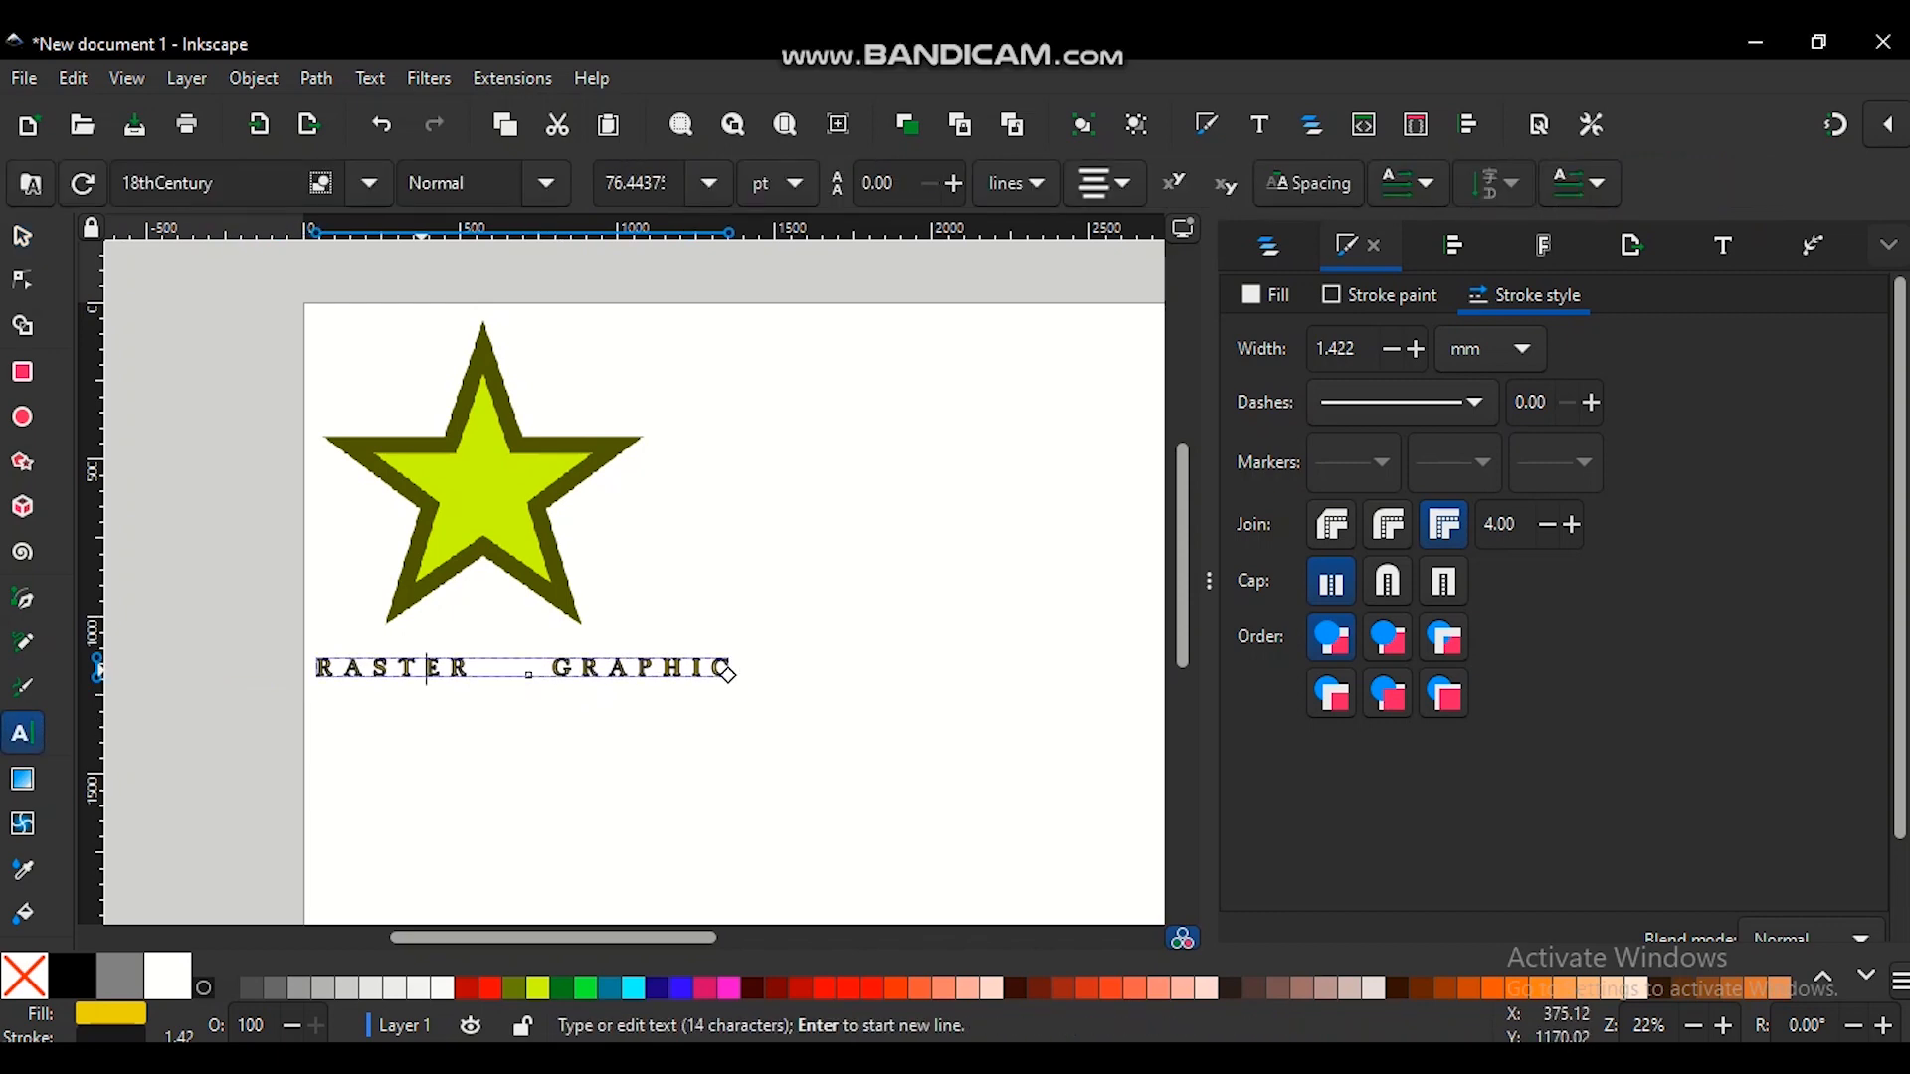
pyautogui.hotkey('ctrl', 'a')
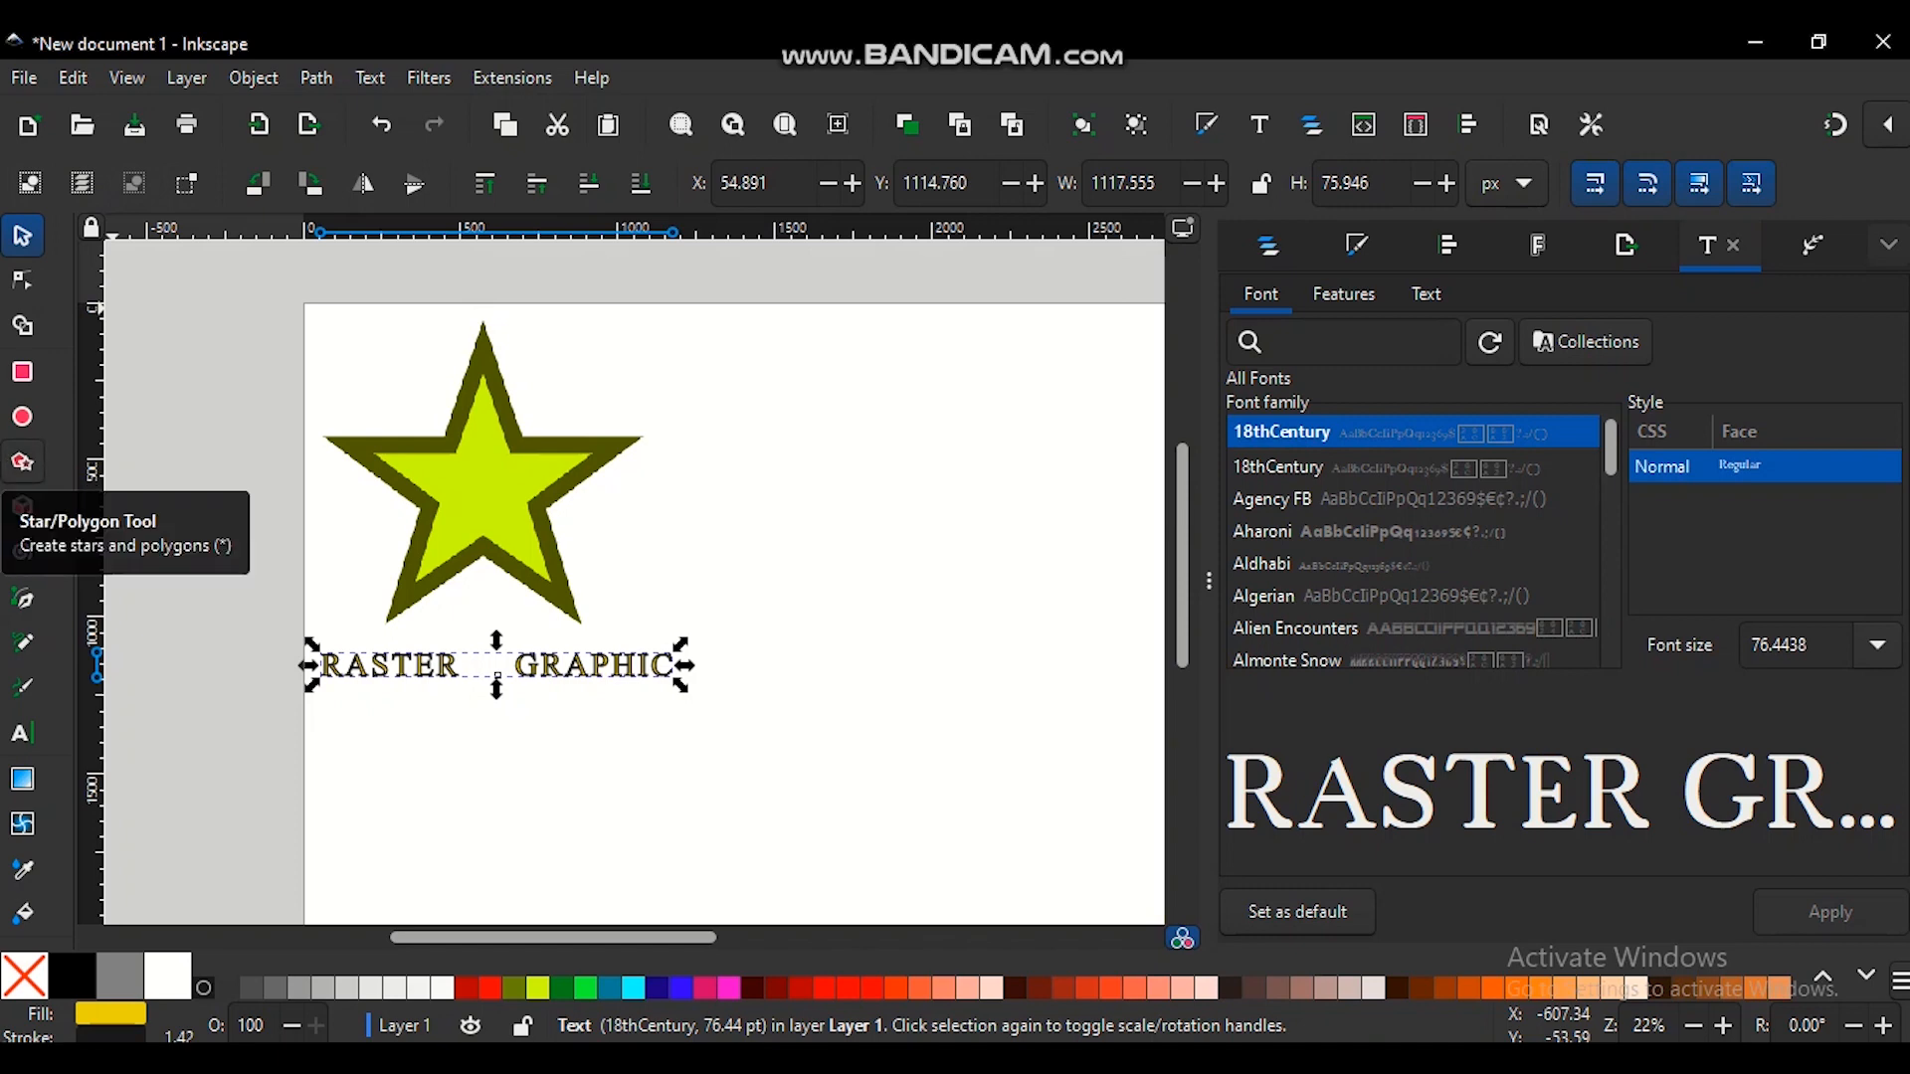
# - Draw a five-cornered star about 593 × 566 px and place it on the page to the right of the star image
pyautogui.click(22, 462)
pyautogui.moveTo(863, 366); pyautogui.dragTo(860, 271)
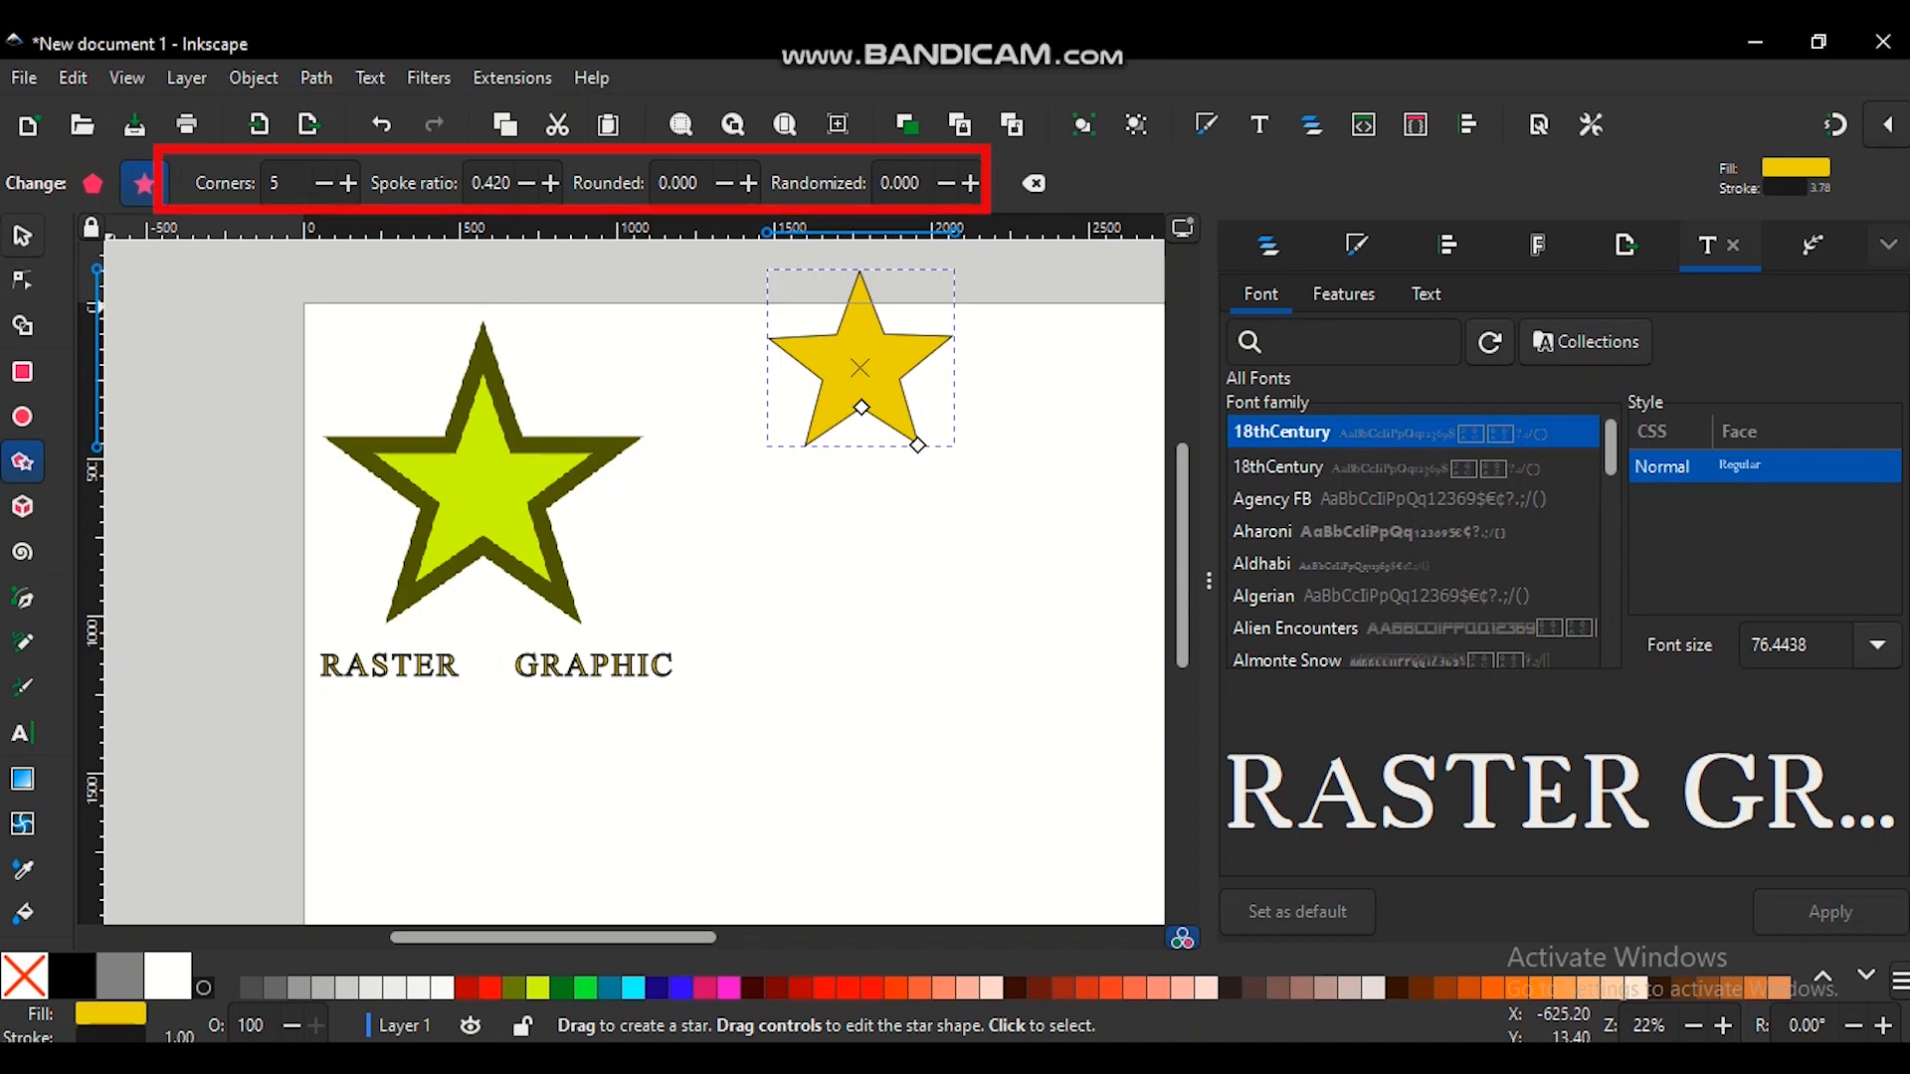
pyautogui.click(22, 236)
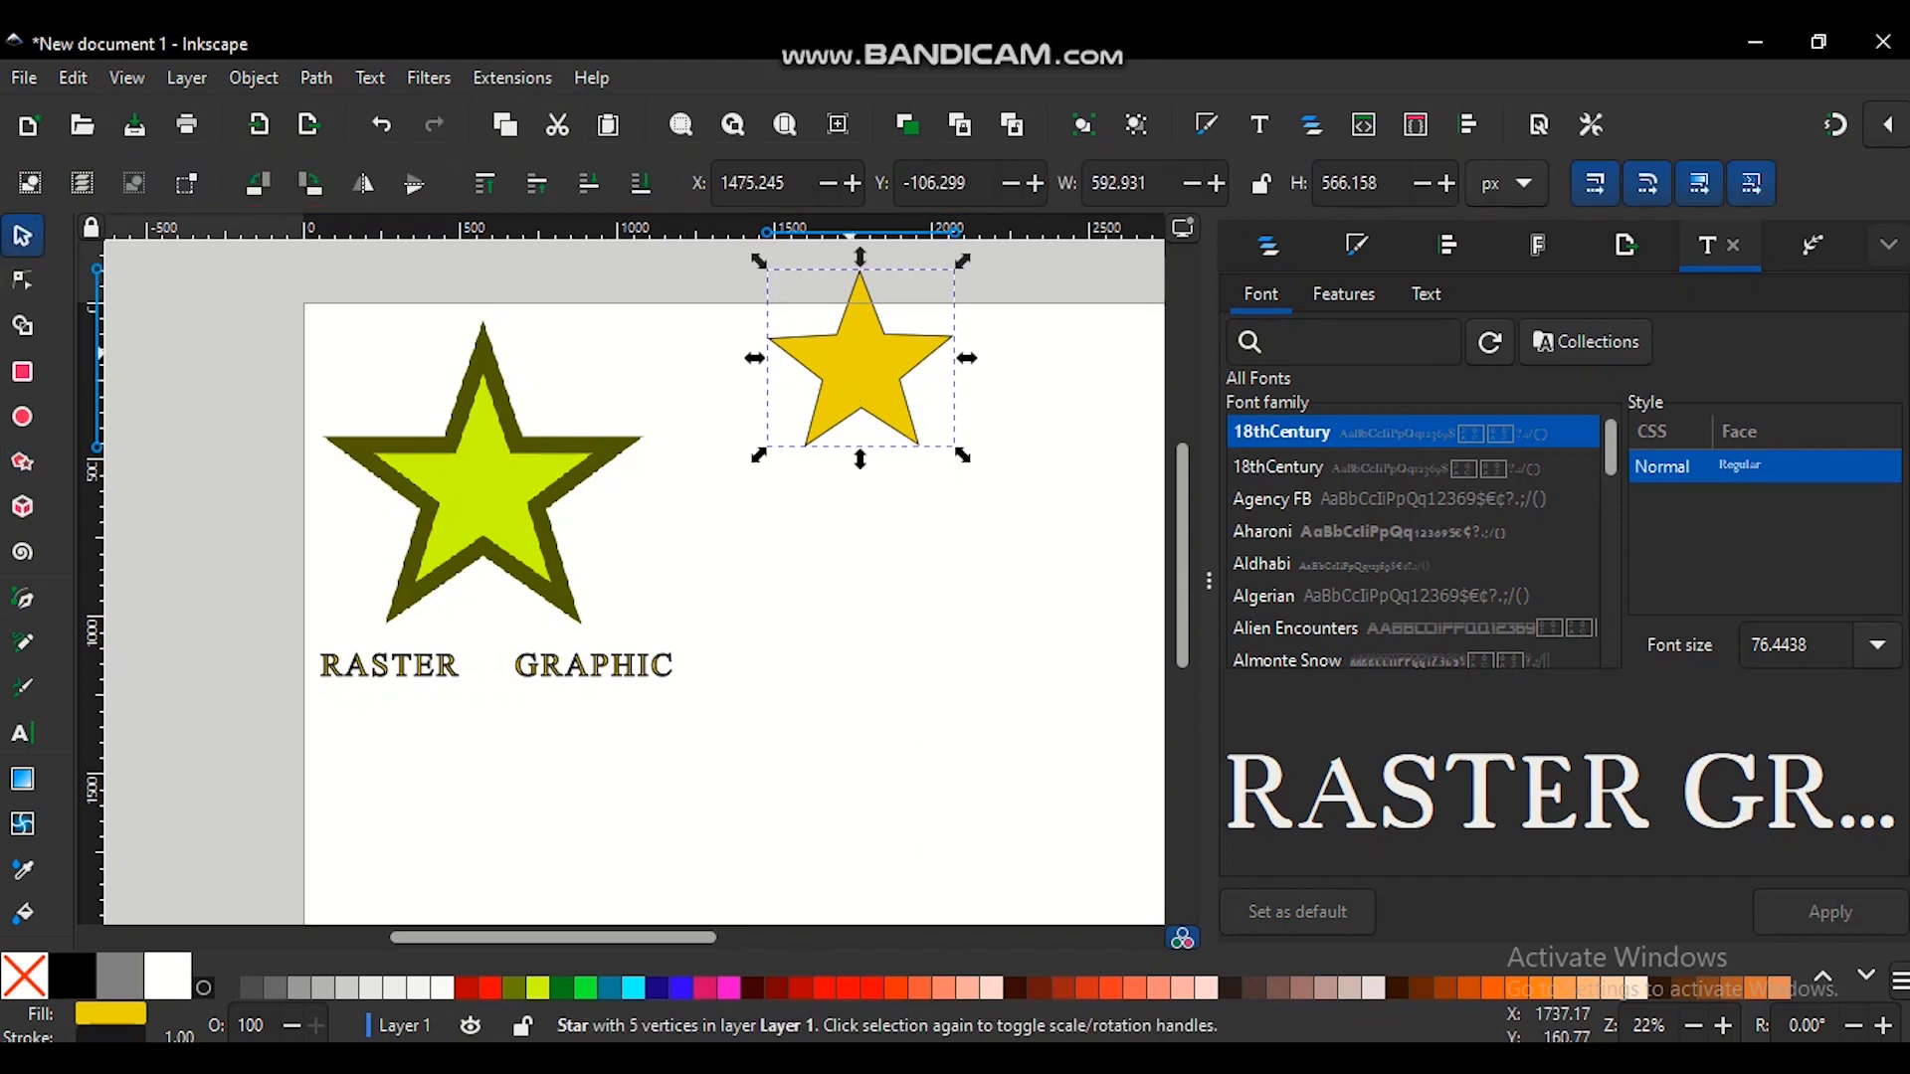
pyautogui.moveTo(850, 358)
pyautogui.mouseDown()
pyautogui.moveTo(861, 487)
pyautogui.moveTo(881, 493)
pyautogui.mouseUp()
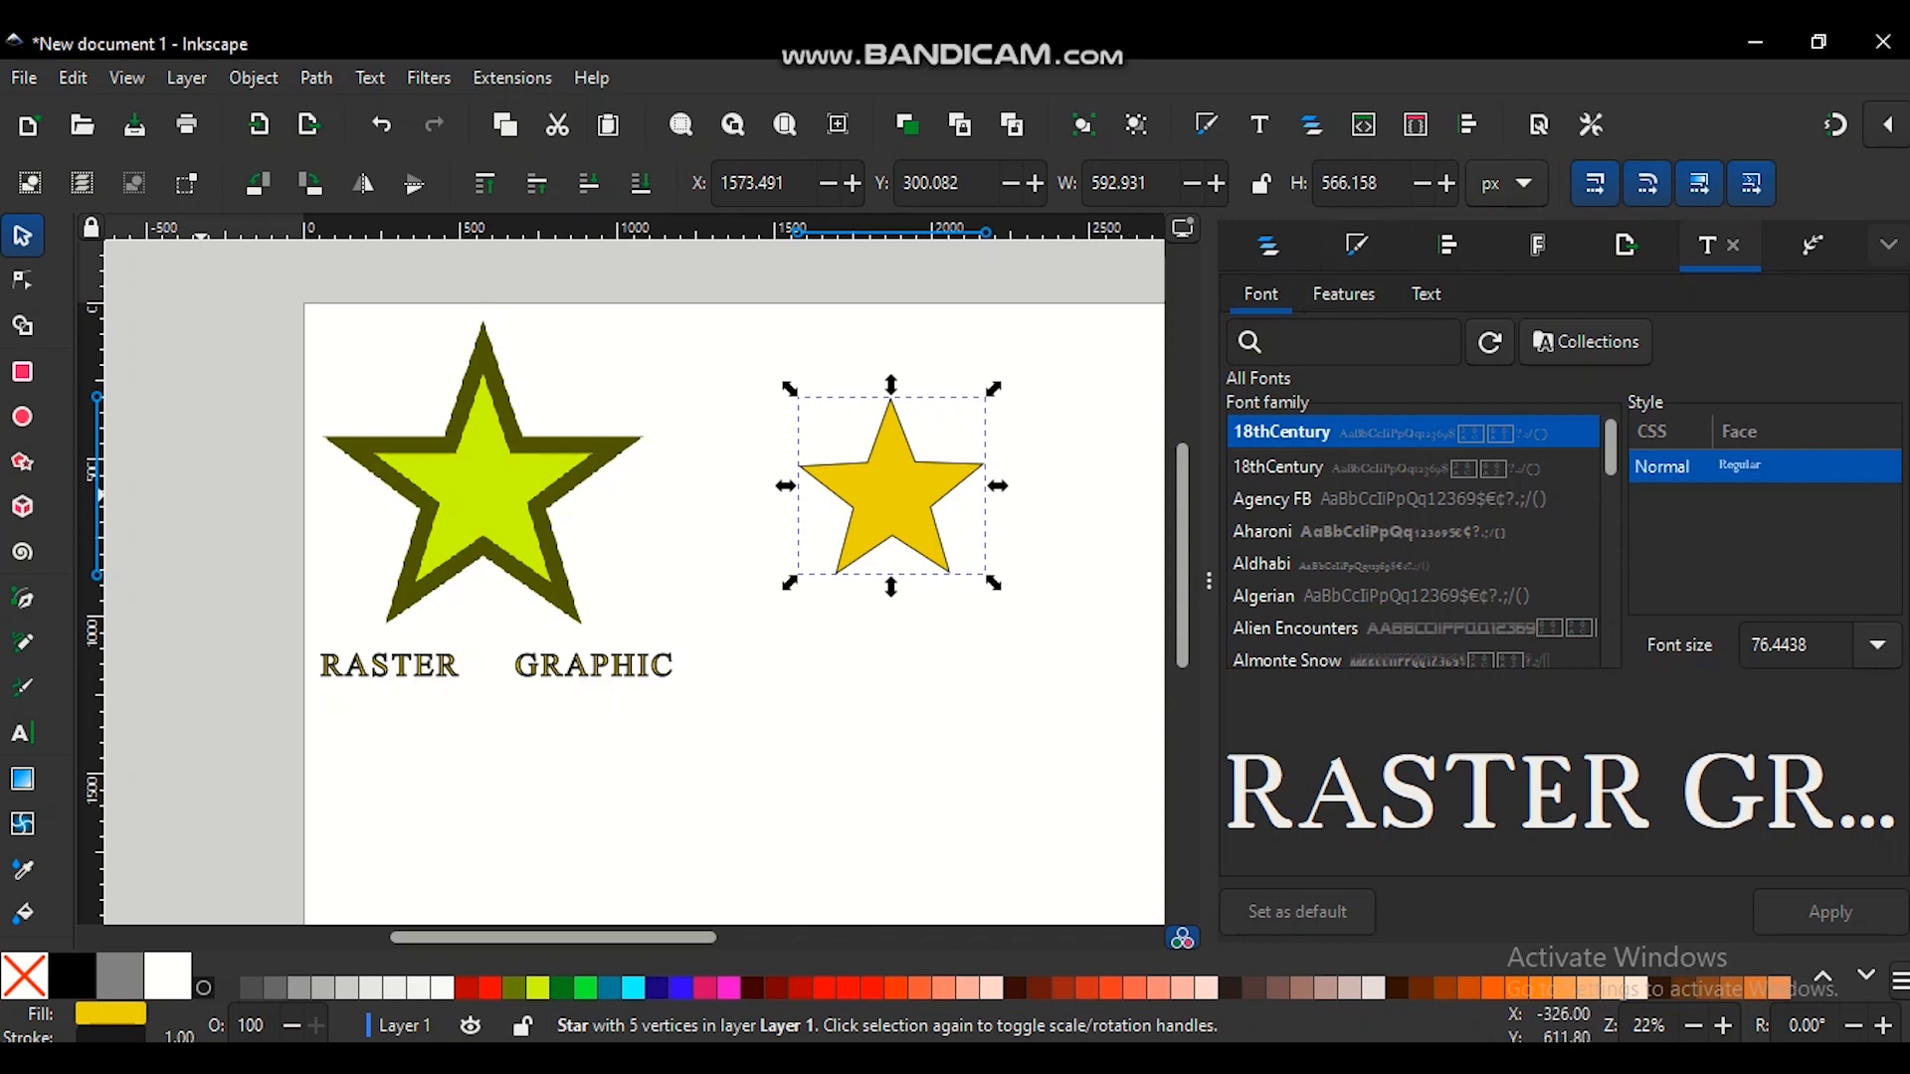
# - Set the stroke width of the drawn star to 8.9 mm
pyautogui.click(22, 461)
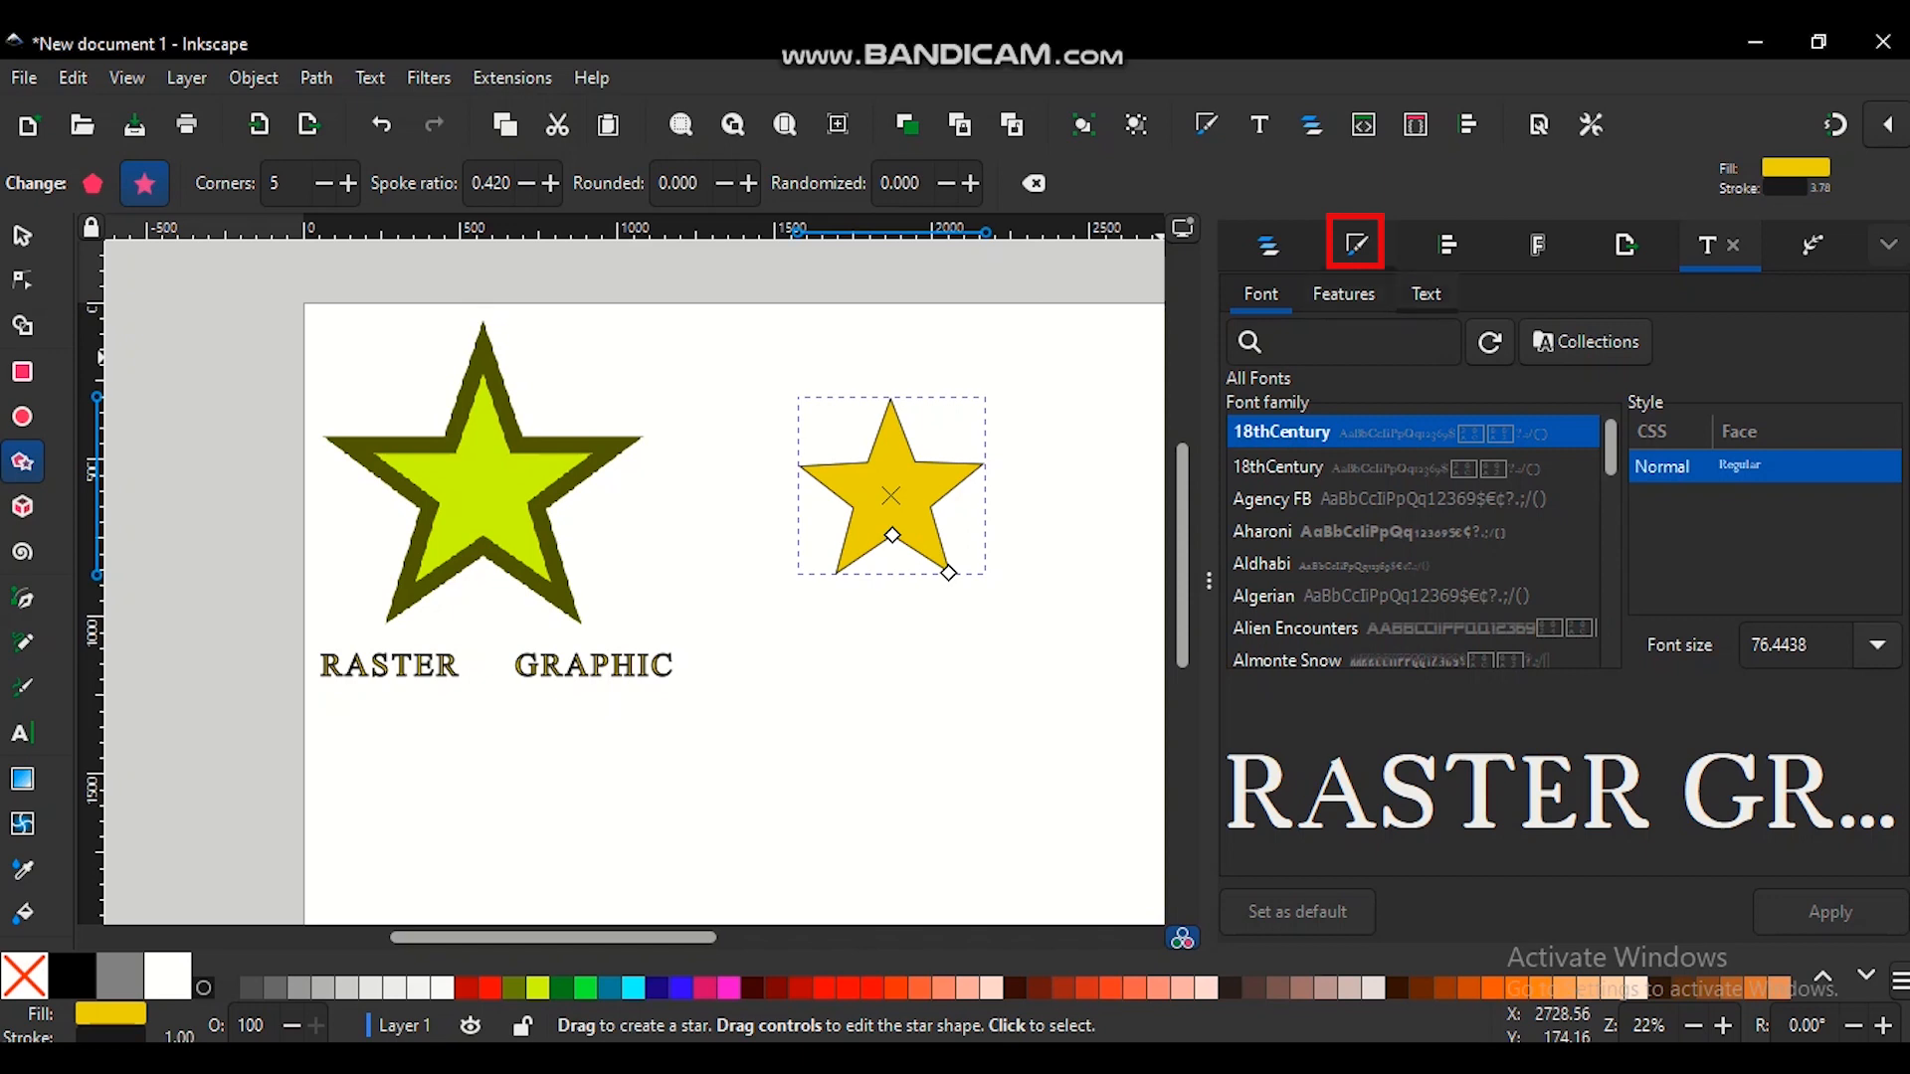
pyautogui.click(1355, 245)
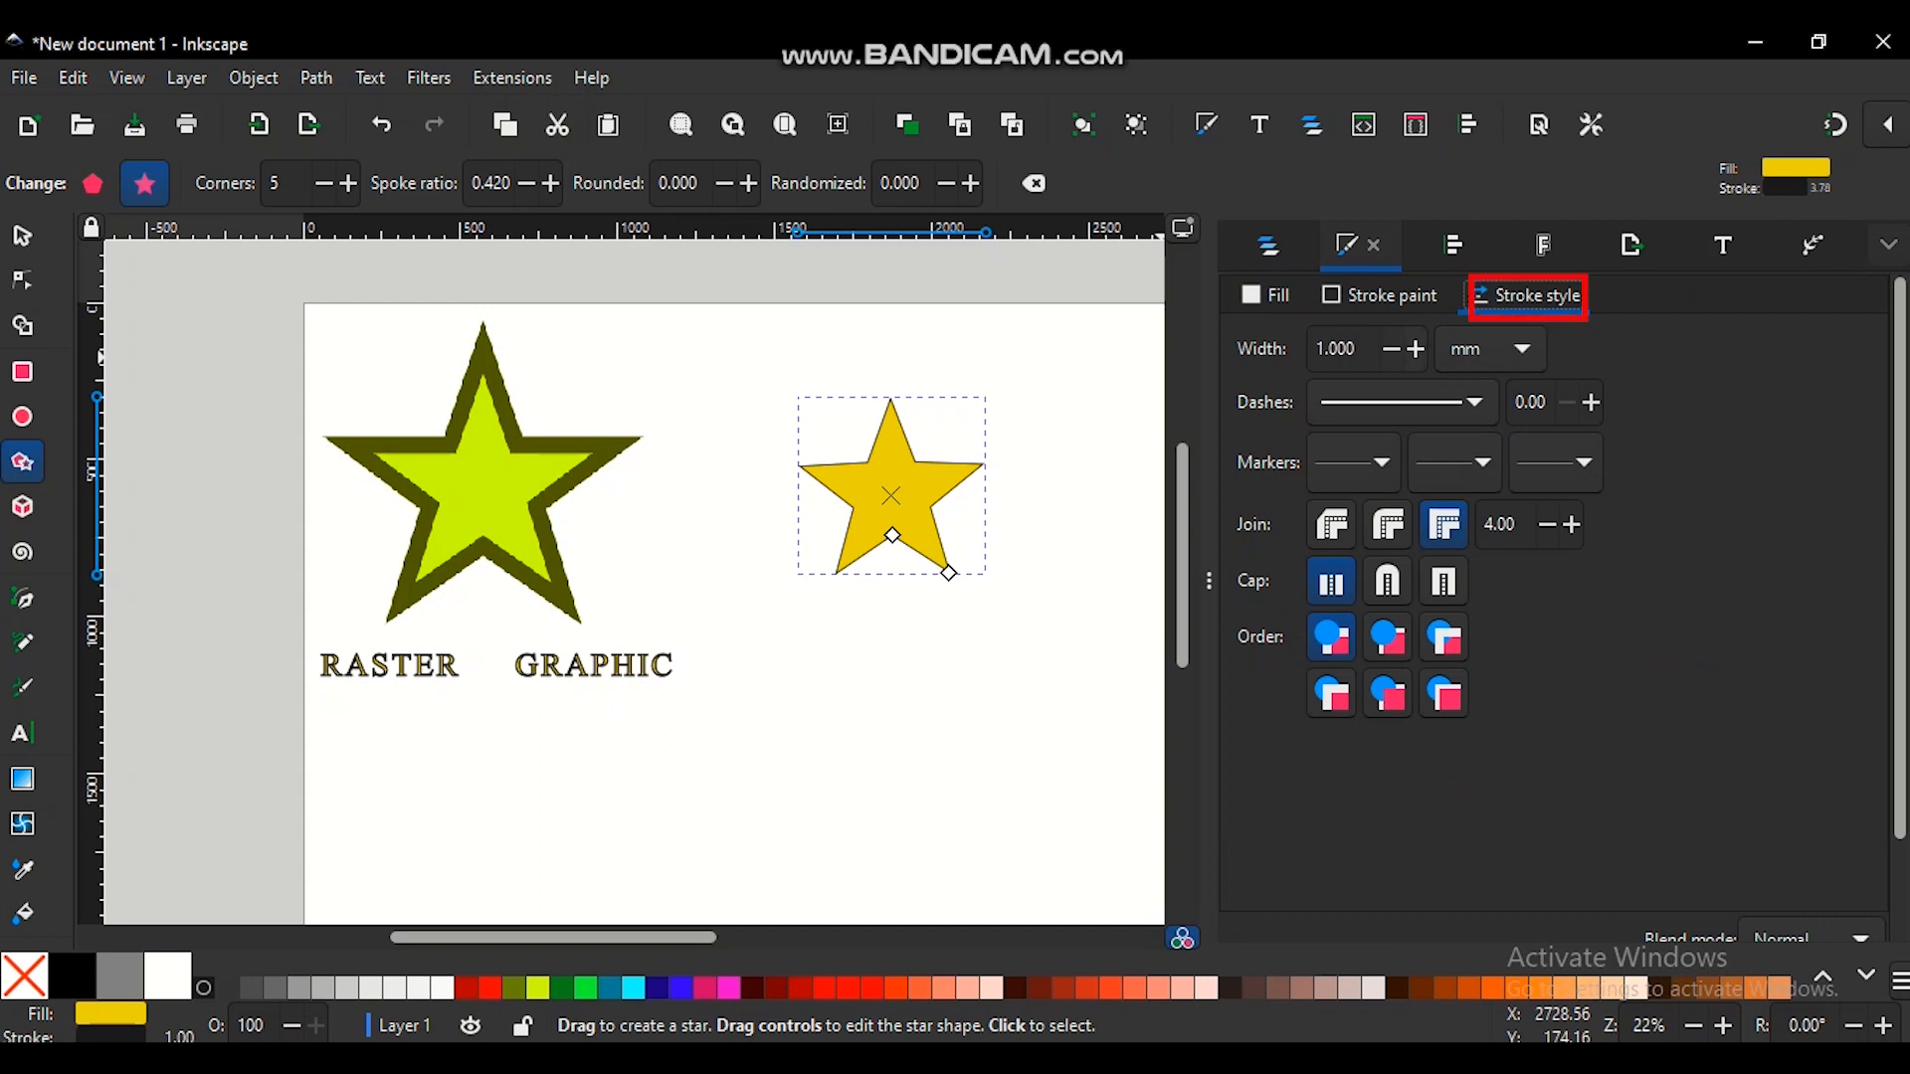
pyautogui.click(1415, 349)
pyautogui.click(1415, 349)
pyautogui.click(1416, 349)
pyautogui.doubleClick(1415, 349)
pyautogui.doubleClick(1415, 349)
pyautogui.click(1415, 349)
pyautogui.click(1415, 349)
pyautogui.click(1416, 349)
pyautogui.doubleClick(1415, 349)
pyautogui.click(1415, 349)
pyautogui.doubleClick(1415, 349)
pyautogui.doubleClick(1415, 349)
pyautogui.doubleClick(1415, 349)
pyautogui.click(1415, 350)
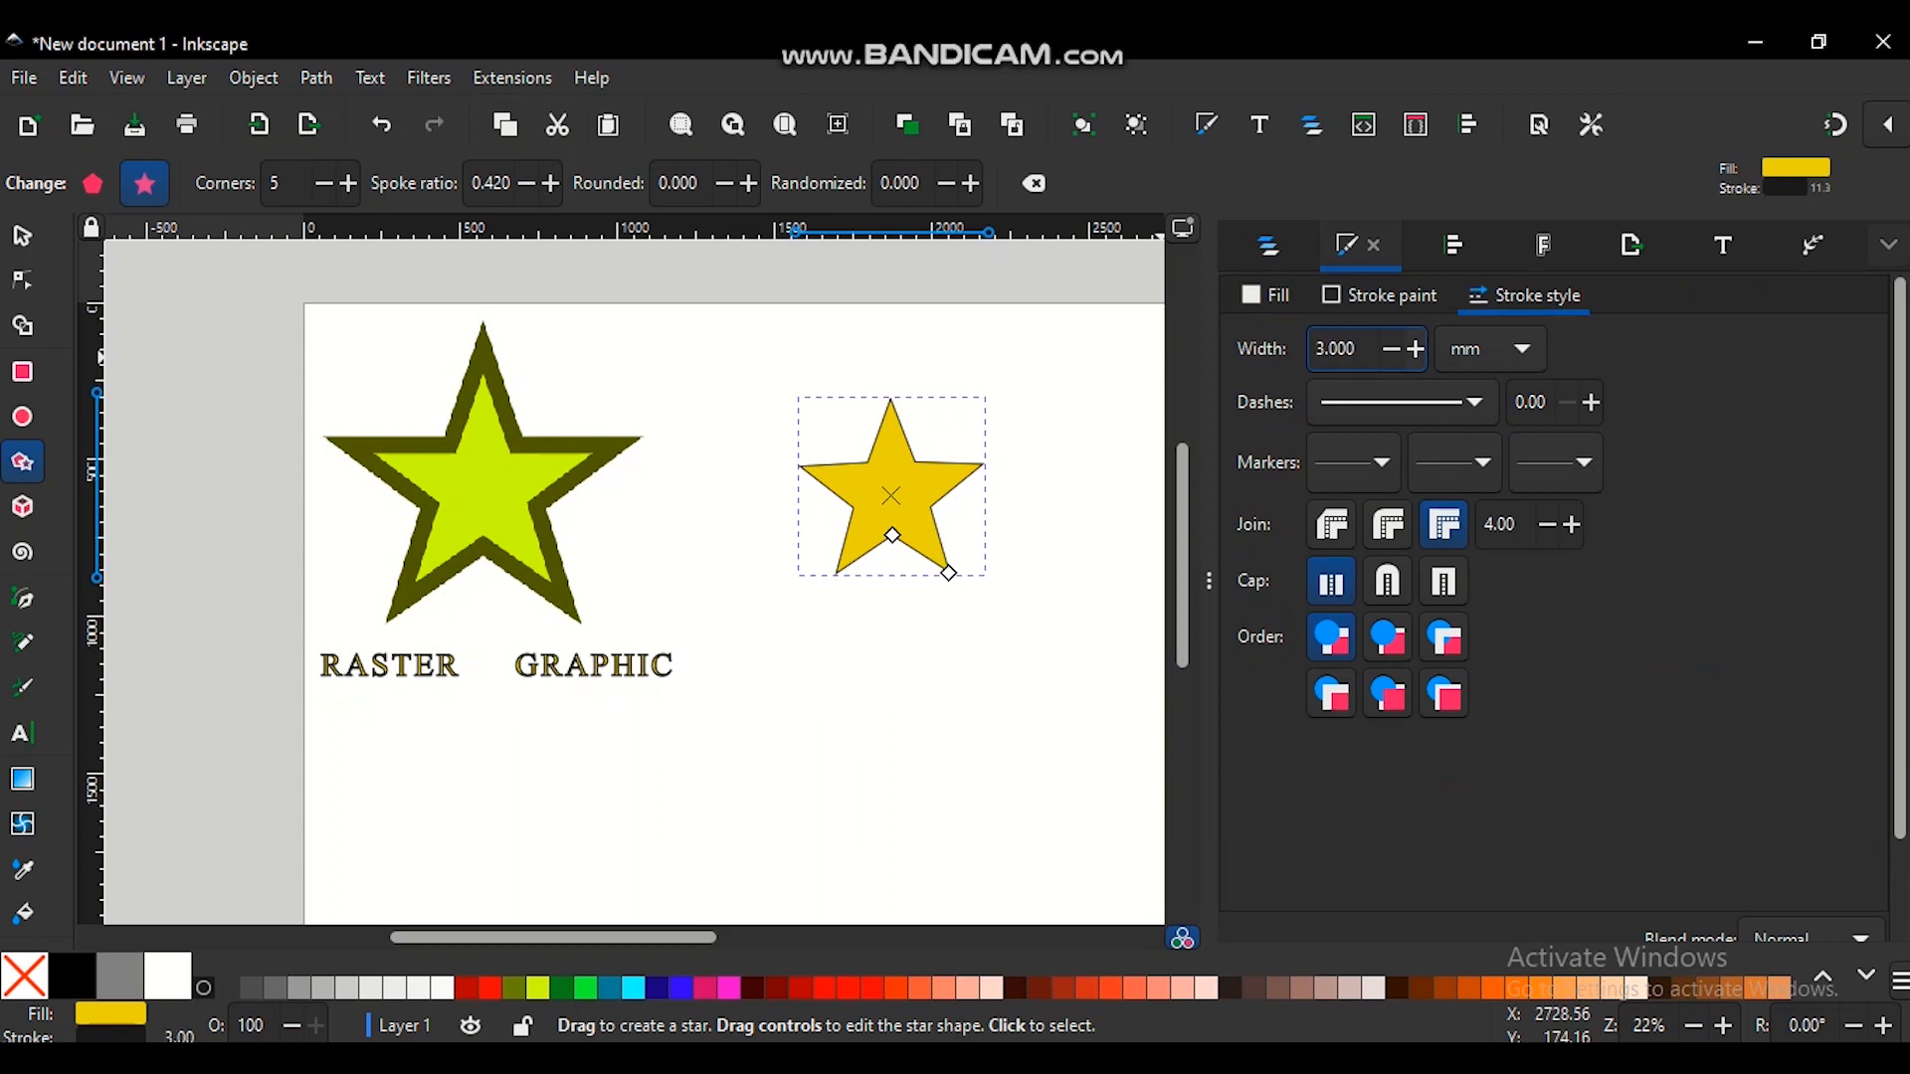
pyautogui.doubleClick(1415, 349)
pyautogui.click(1416, 349)
pyautogui.doubleClick(1415, 349)
pyautogui.doubleClick(1415, 349)
pyautogui.doubleClick(1415, 350)
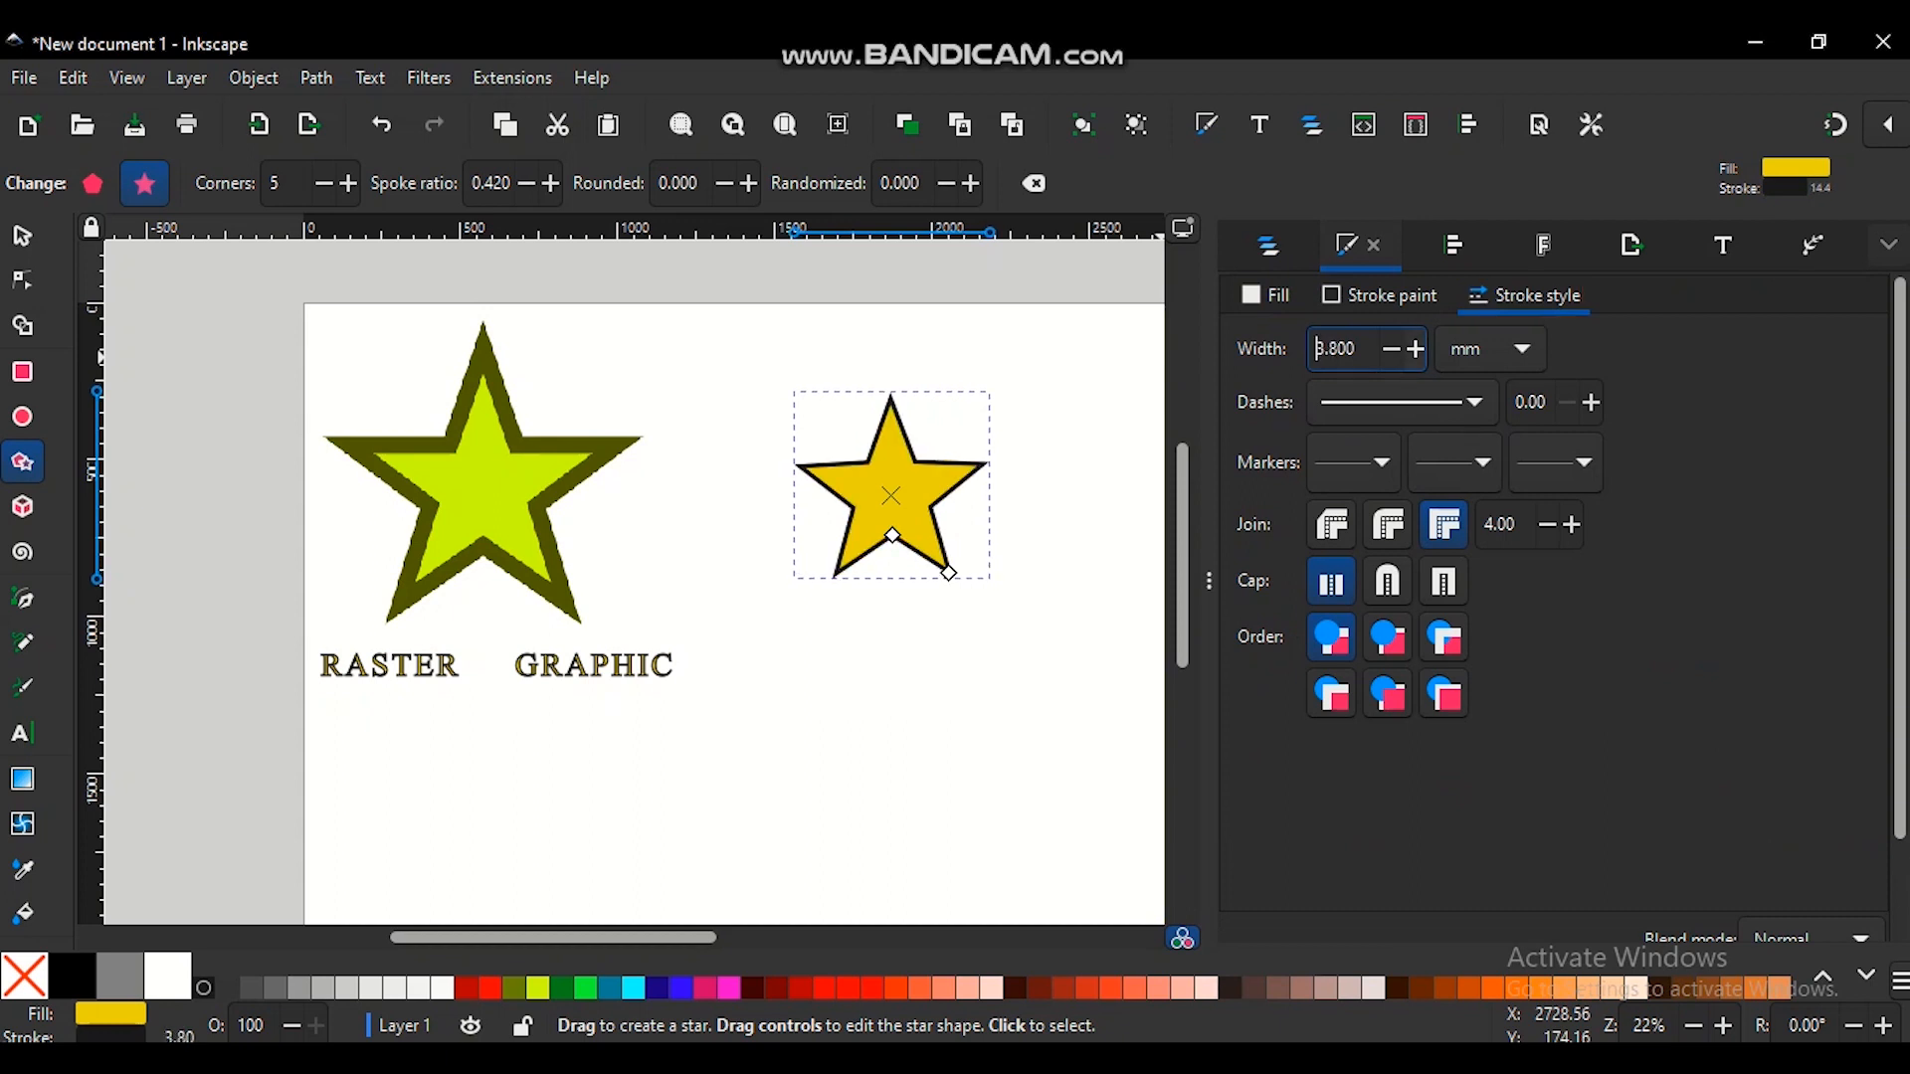
pyautogui.doubleClick(1416, 349)
pyautogui.click(1415, 349)
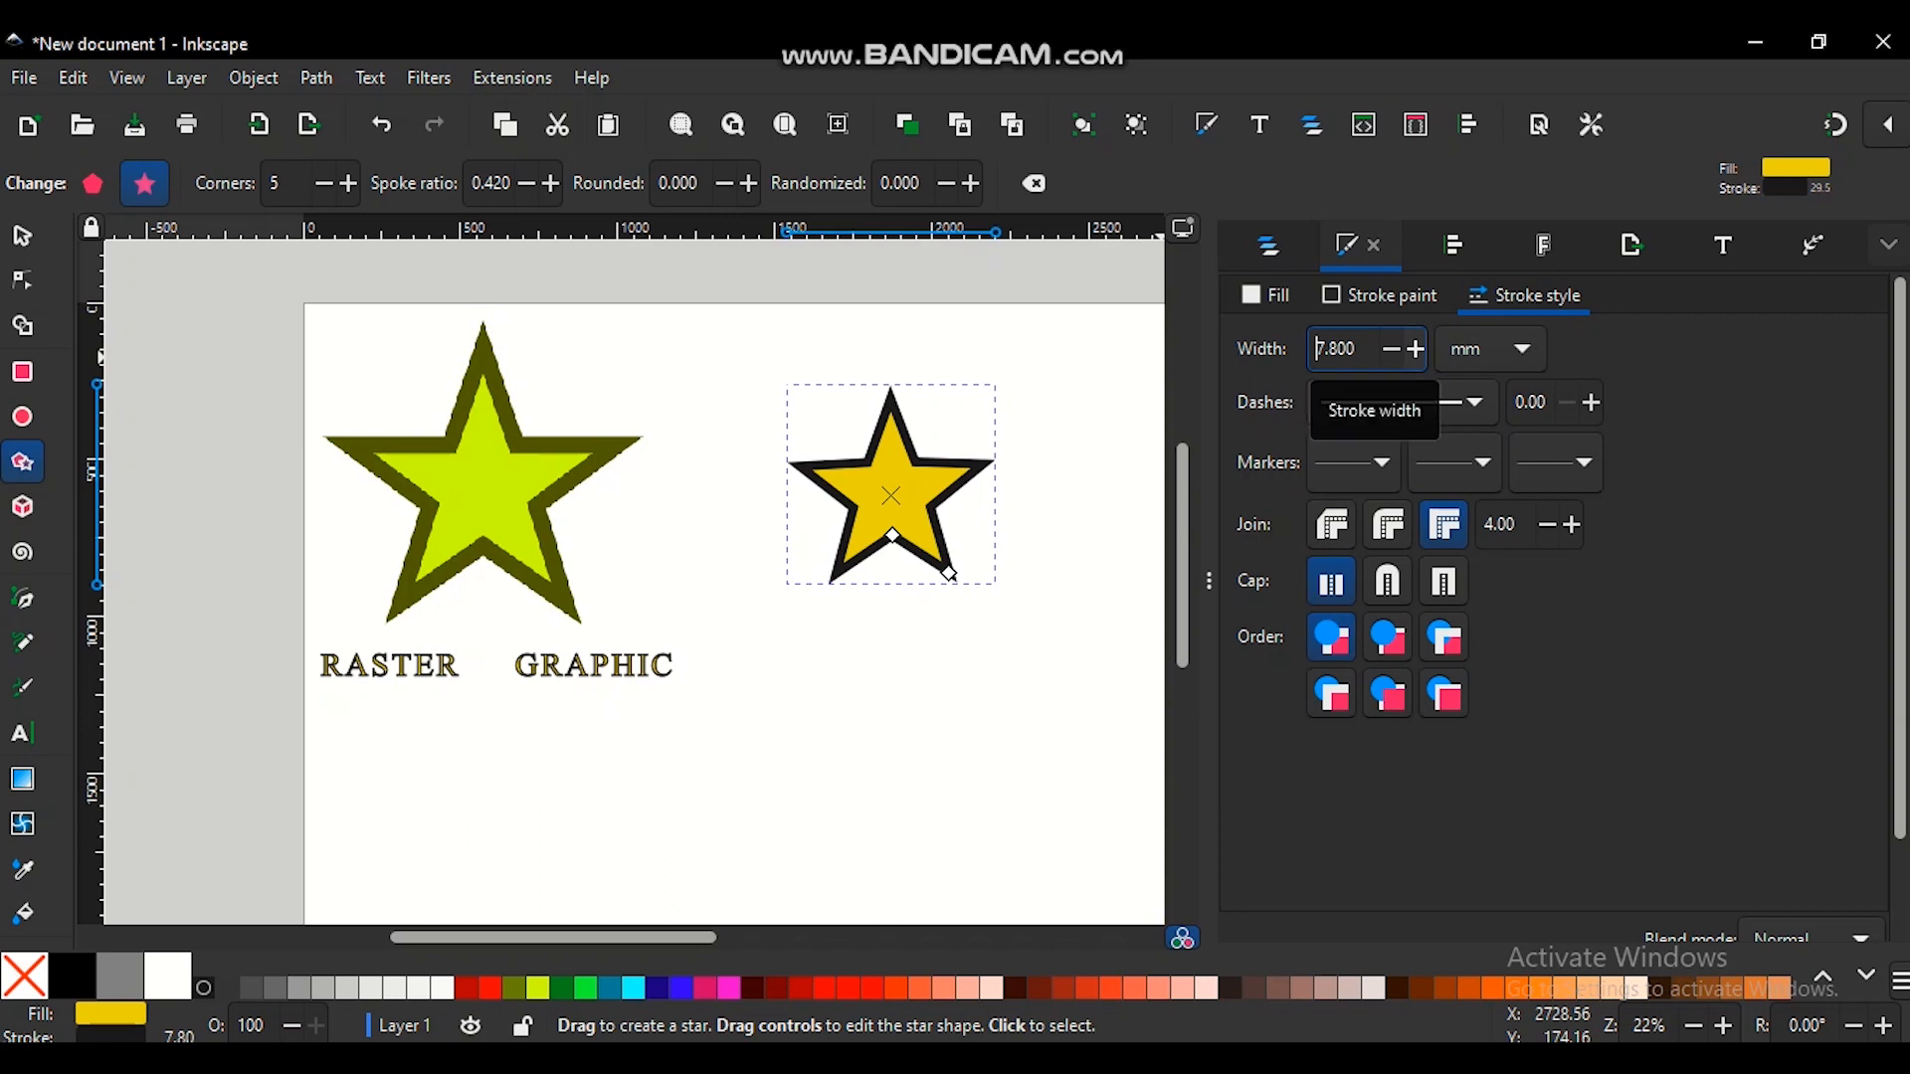
pyautogui.click(1415, 350)
pyautogui.click(1415, 349)
pyautogui.click(1415, 350)
pyautogui.click(1416, 349)
pyautogui.click(1415, 349)
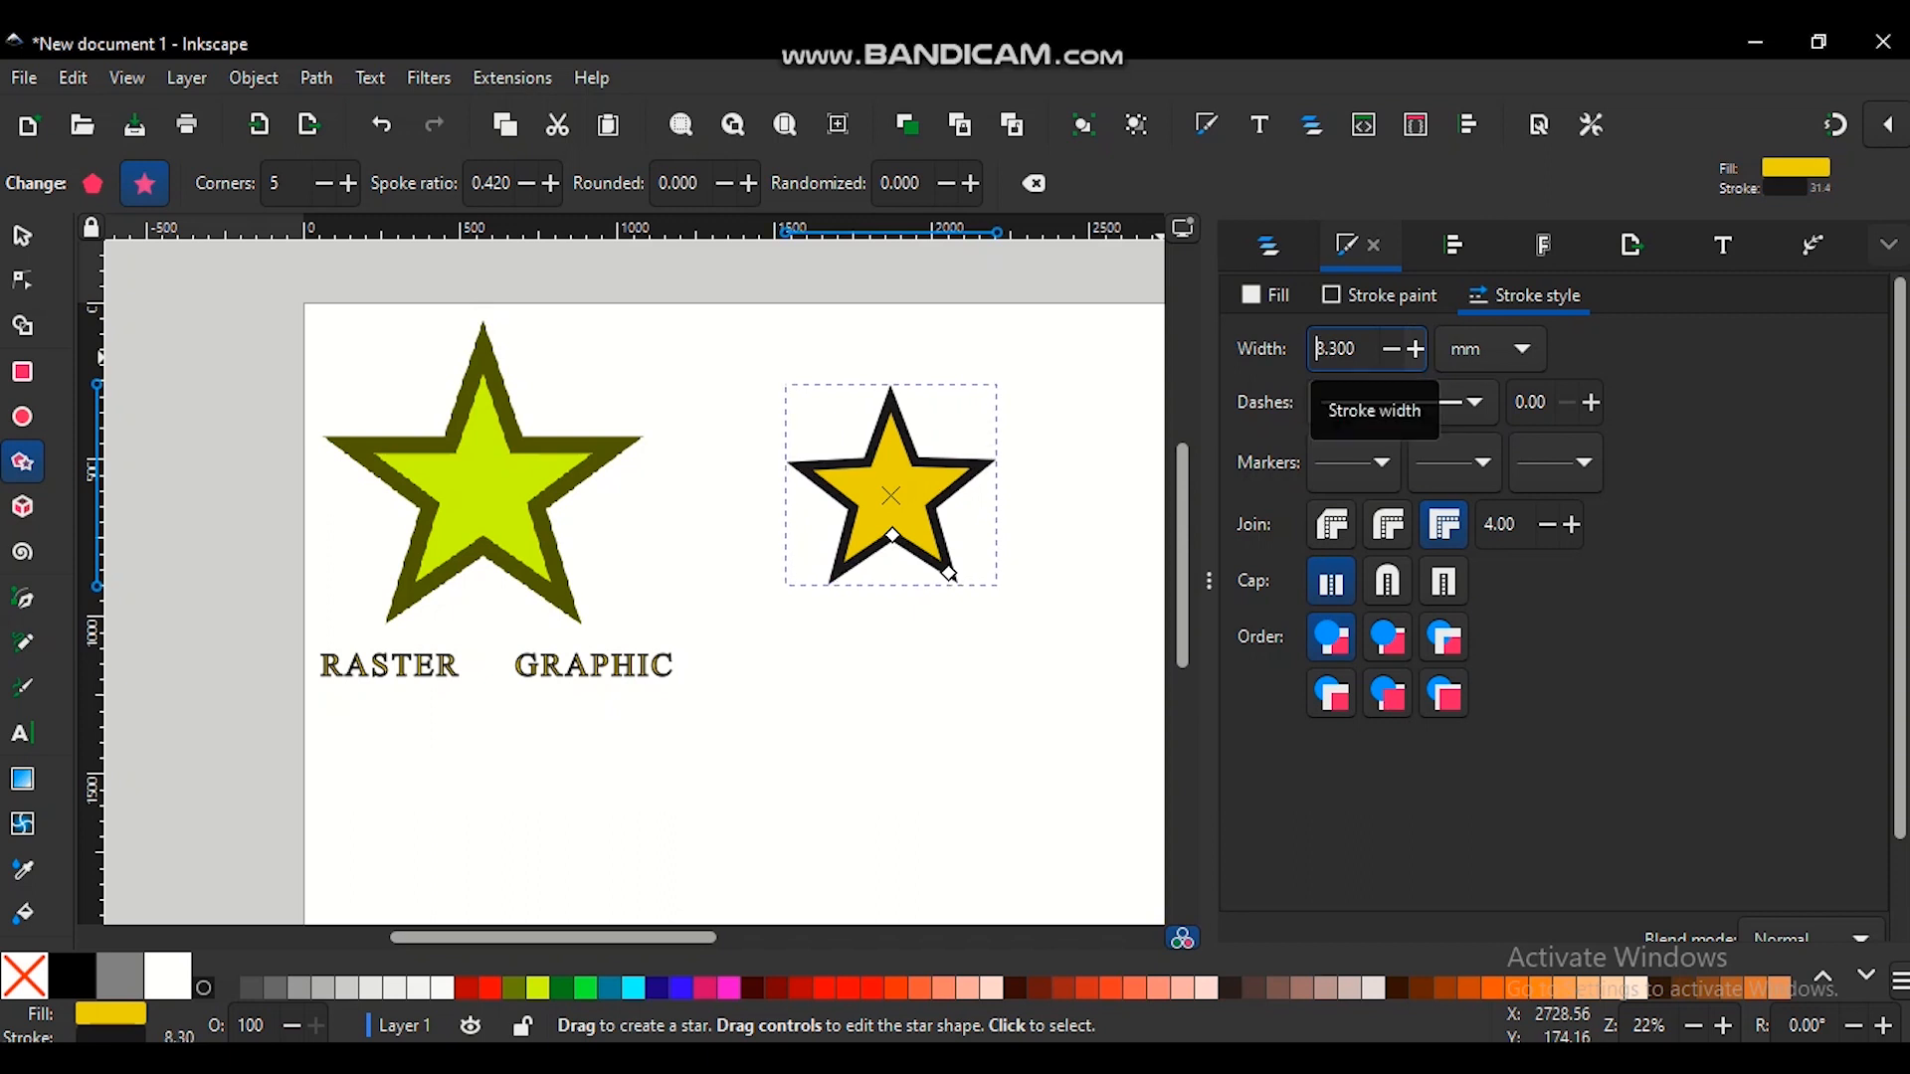
pyautogui.click(1416, 349)
pyautogui.click(1415, 349)
pyautogui.click(1415, 349)
pyautogui.click(1416, 349)
pyautogui.click(1415, 349)
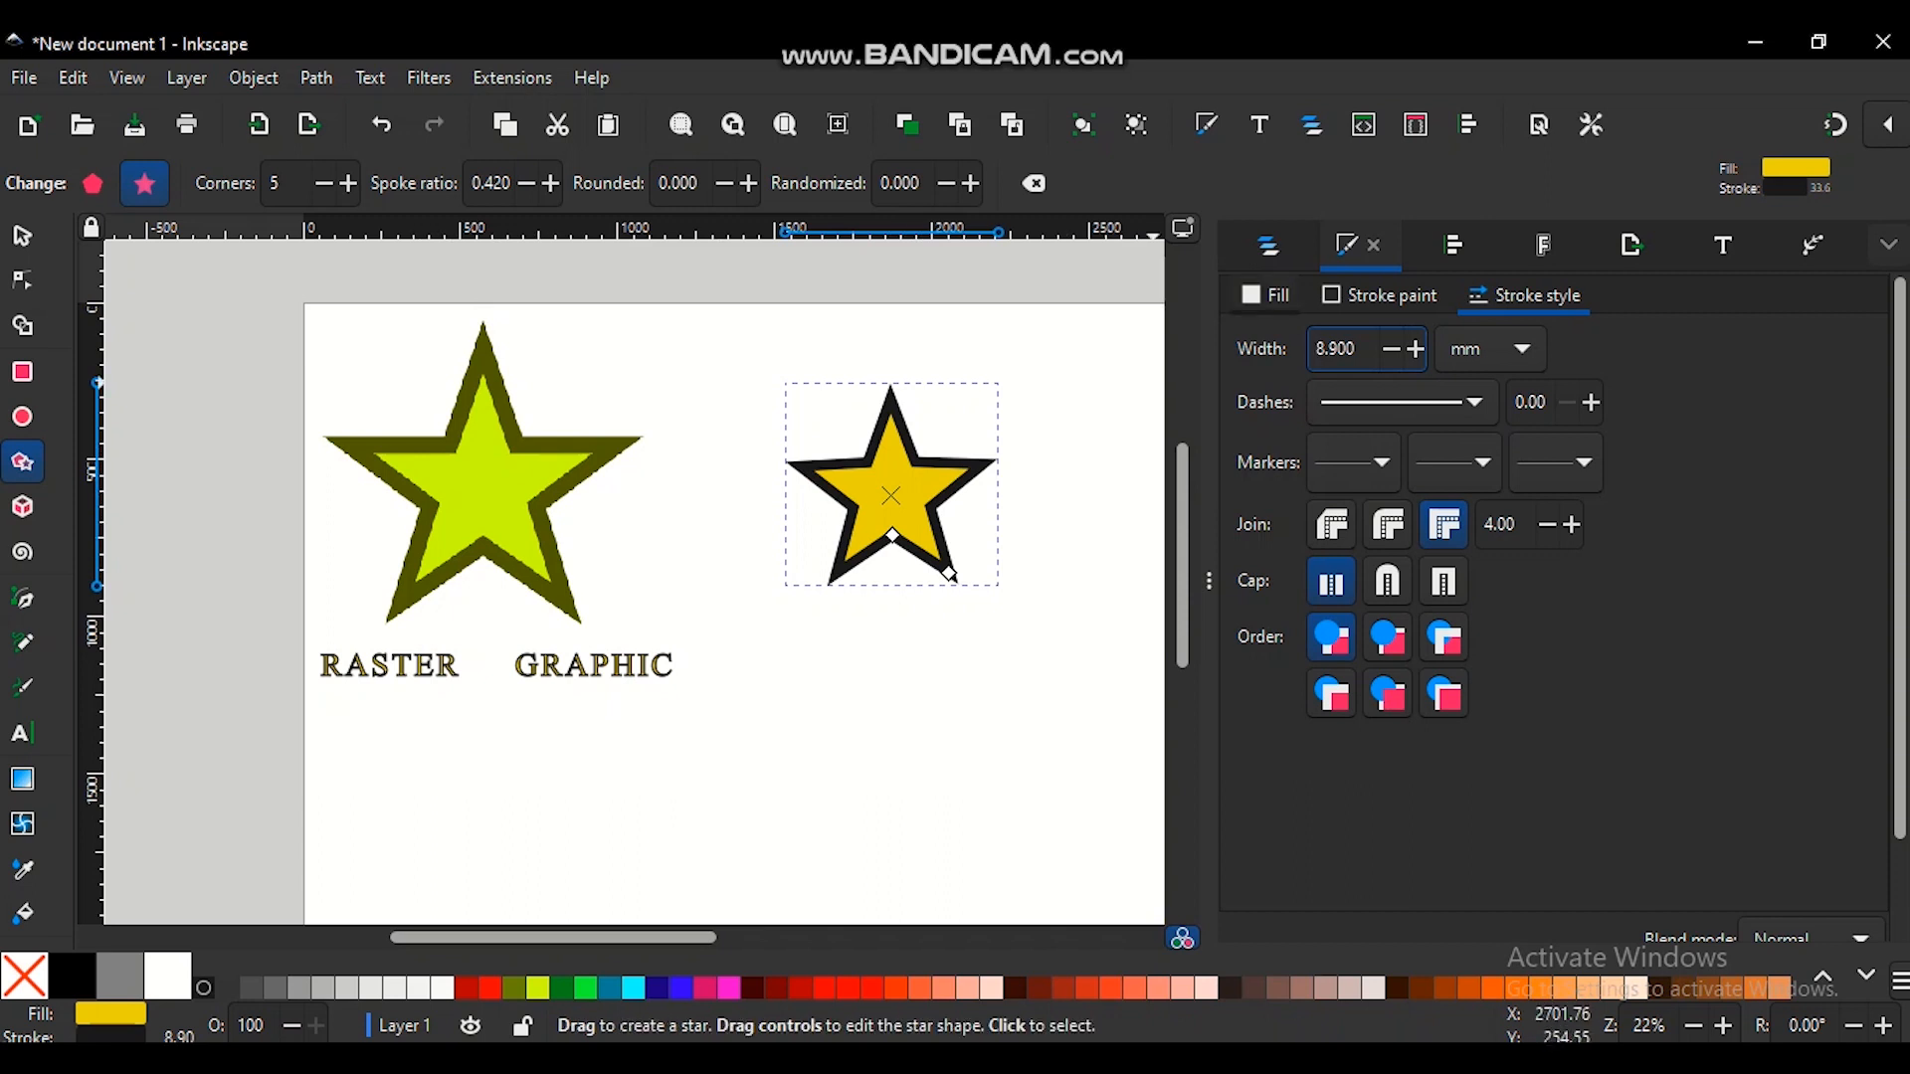
# - Set the drawn star's fill hue to 59 and enlarge the star proportionally to about 929 × 887 px
pyautogui.click(1266, 295)
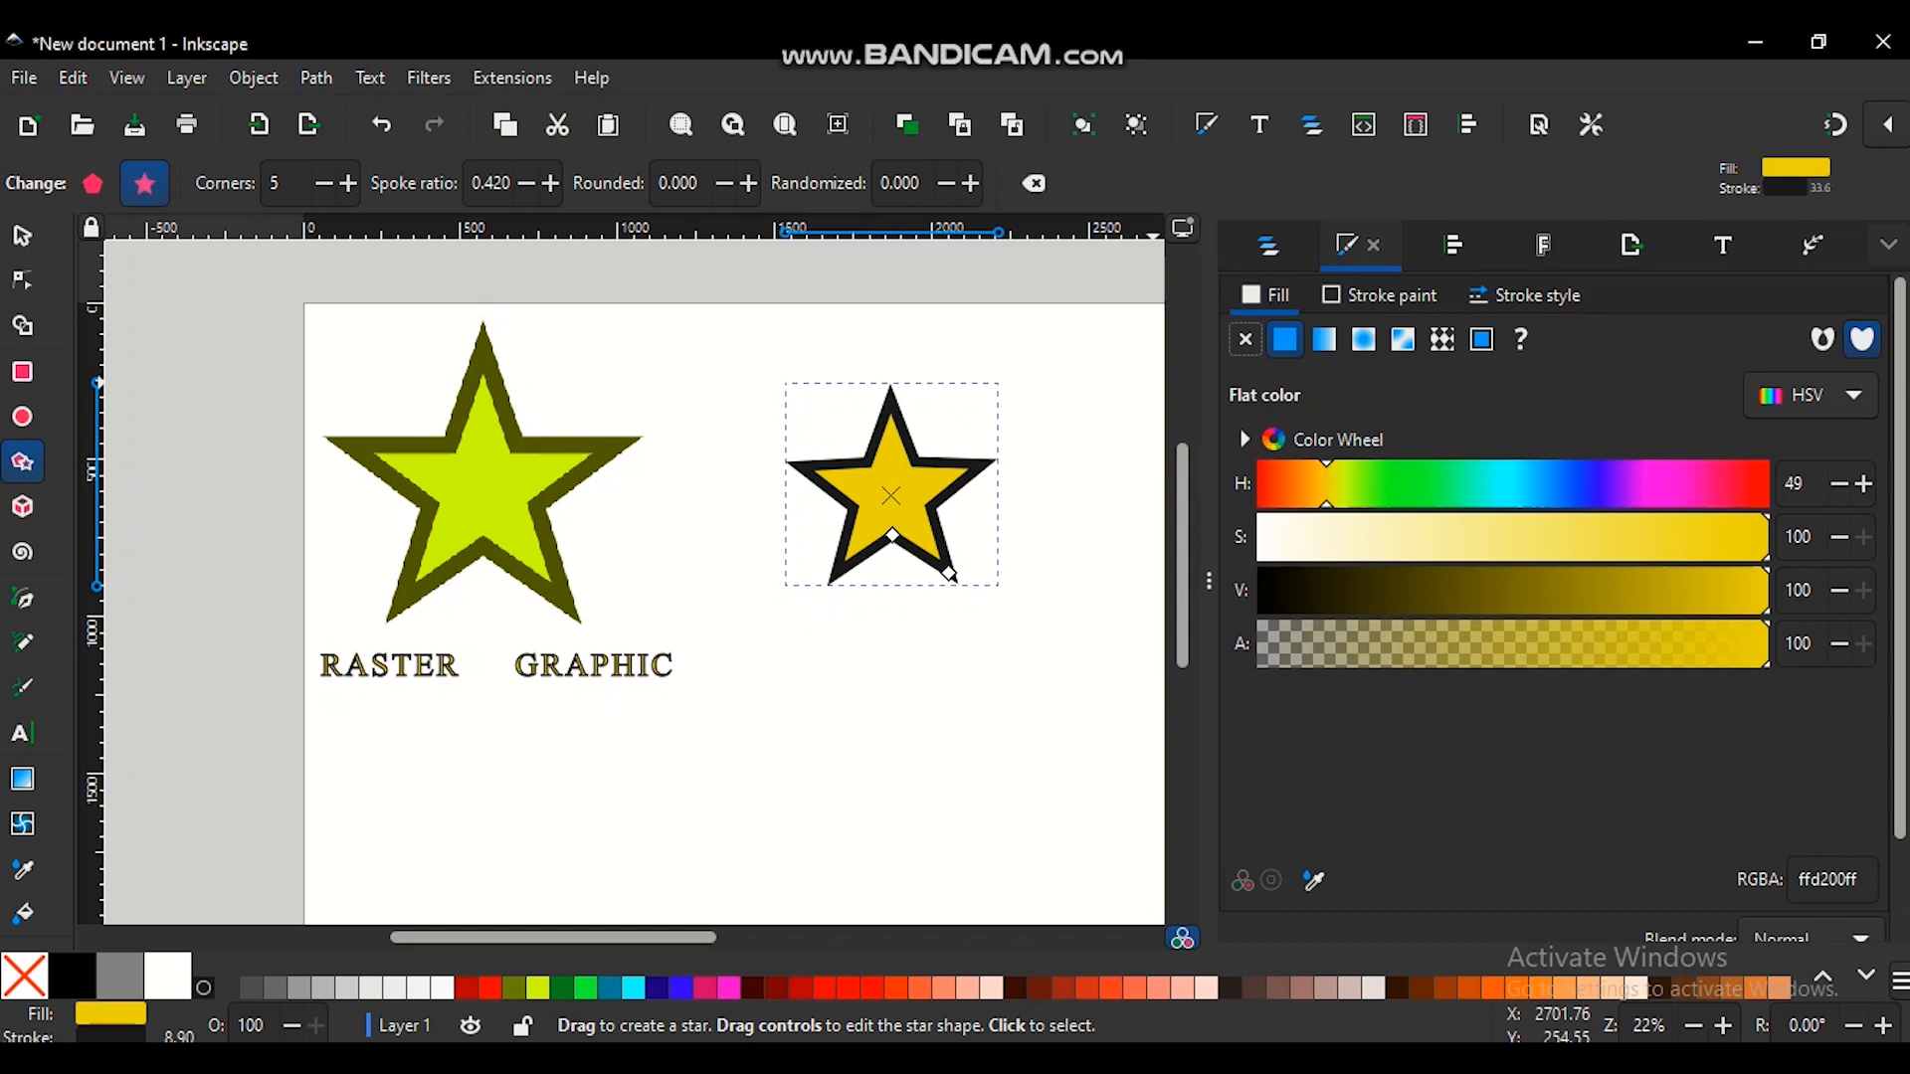
pyautogui.moveTo(1326, 484); pyautogui.dragTo(1340, 485)
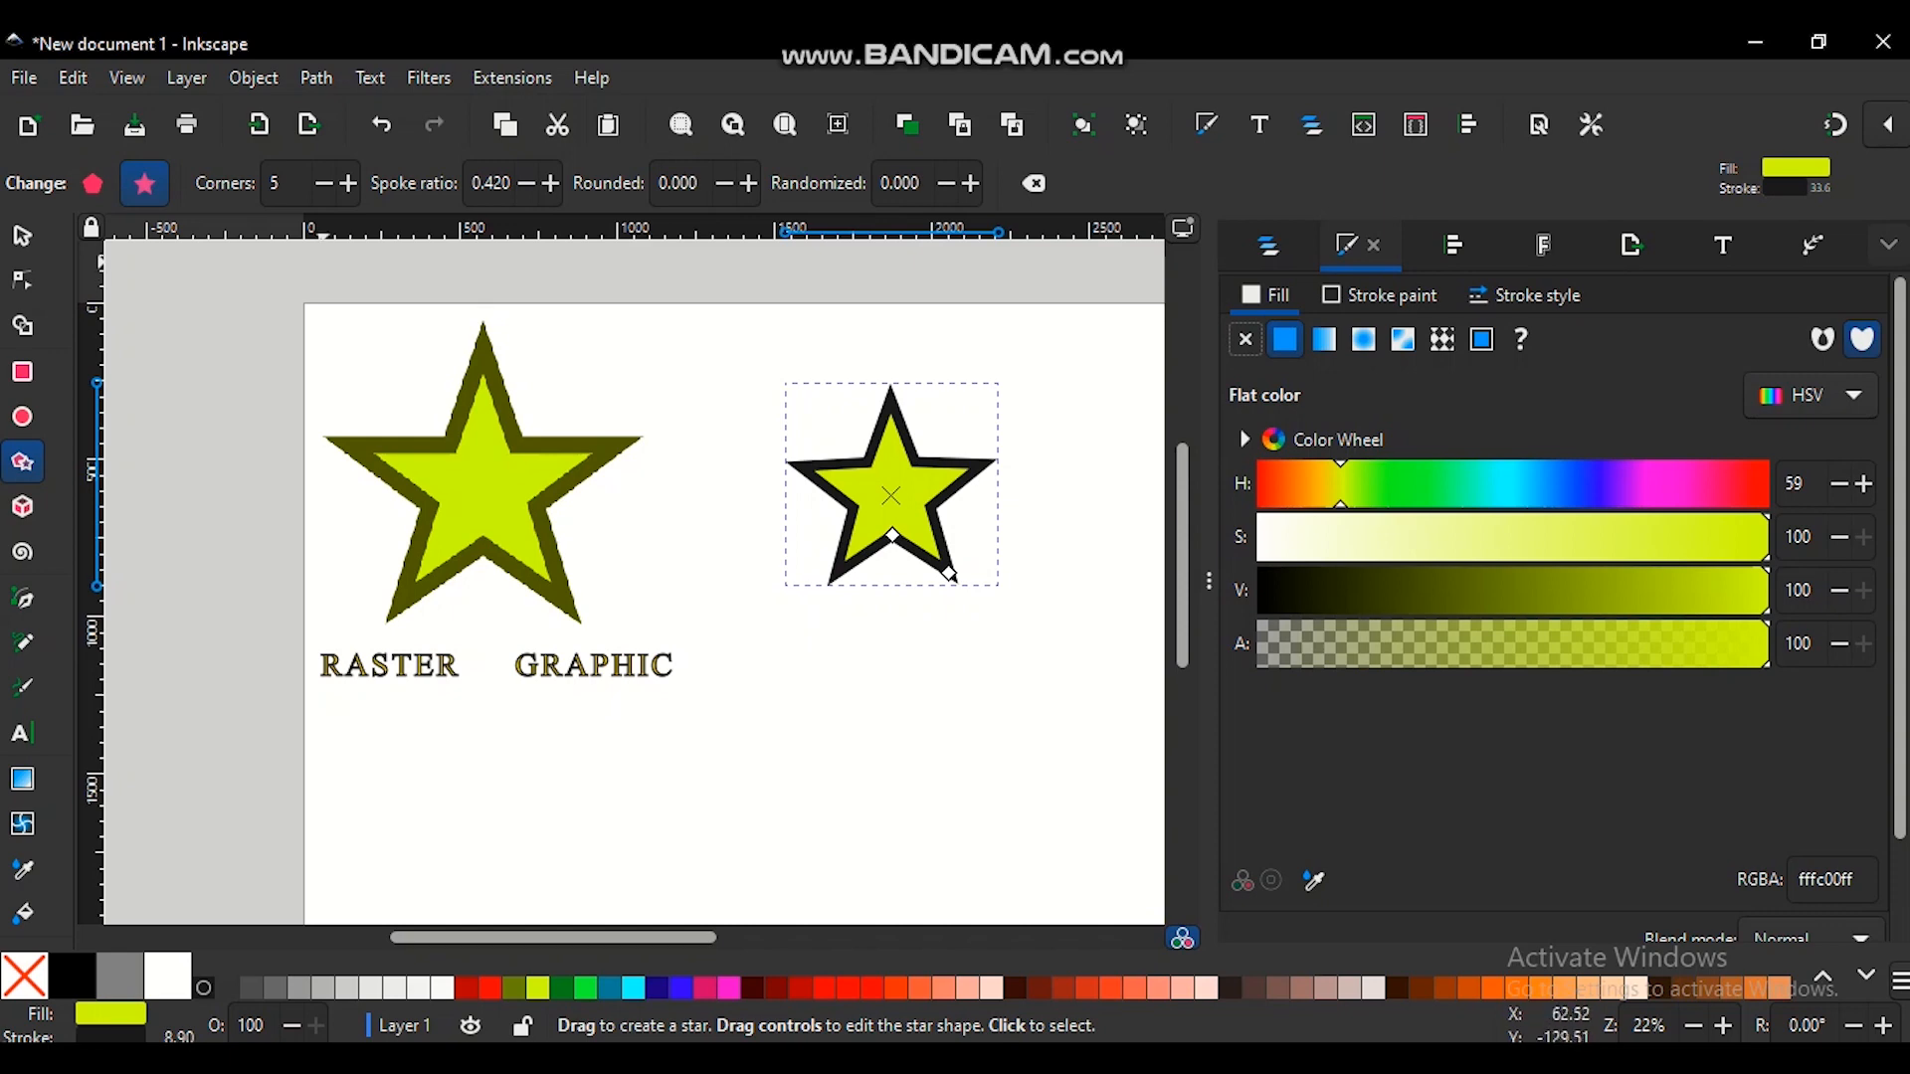
pyautogui.press('s')
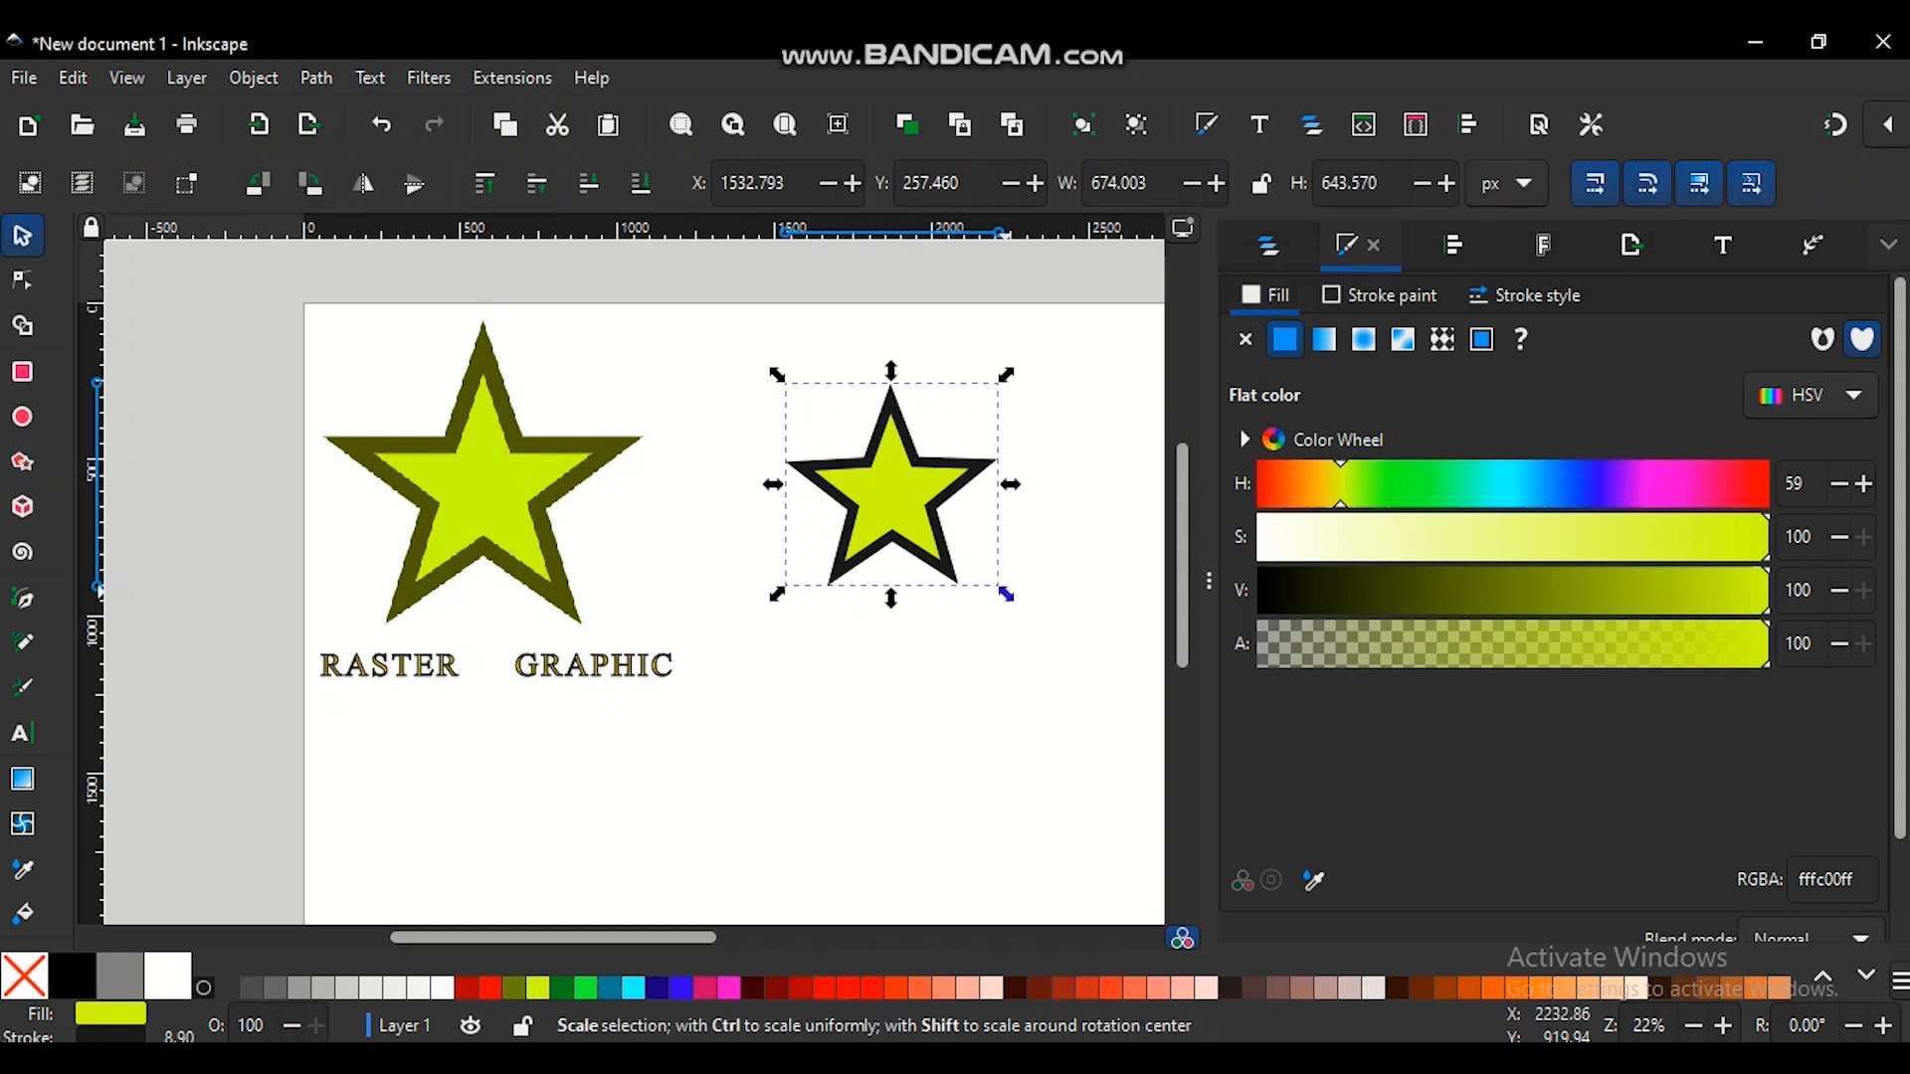
pyautogui.moveTo(1007, 594); pyautogui.dragTo(1078, 663)
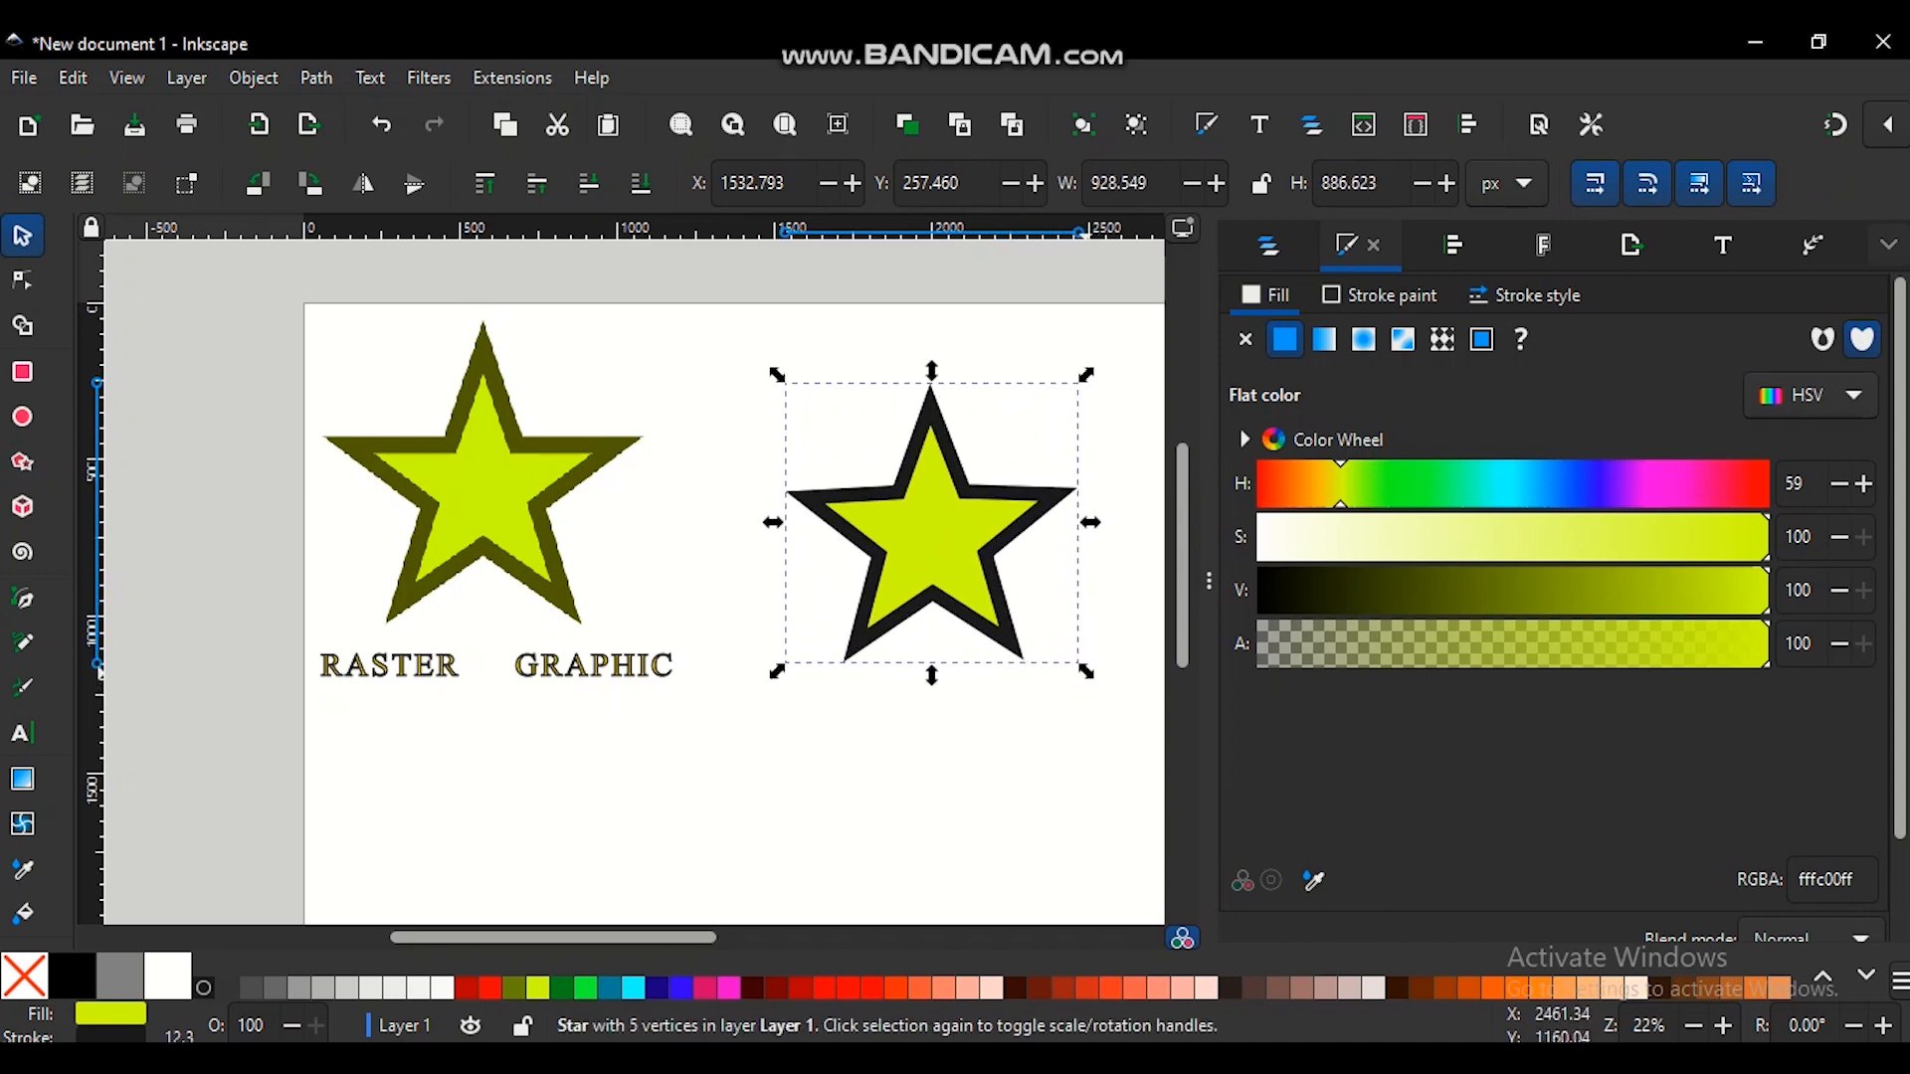
# - Shift the drawn star slightly up and left, and enlarge it proportionally to about 1677 × 1601 px
pyautogui.moveTo(932, 559); pyautogui.dragTo(928, 543)
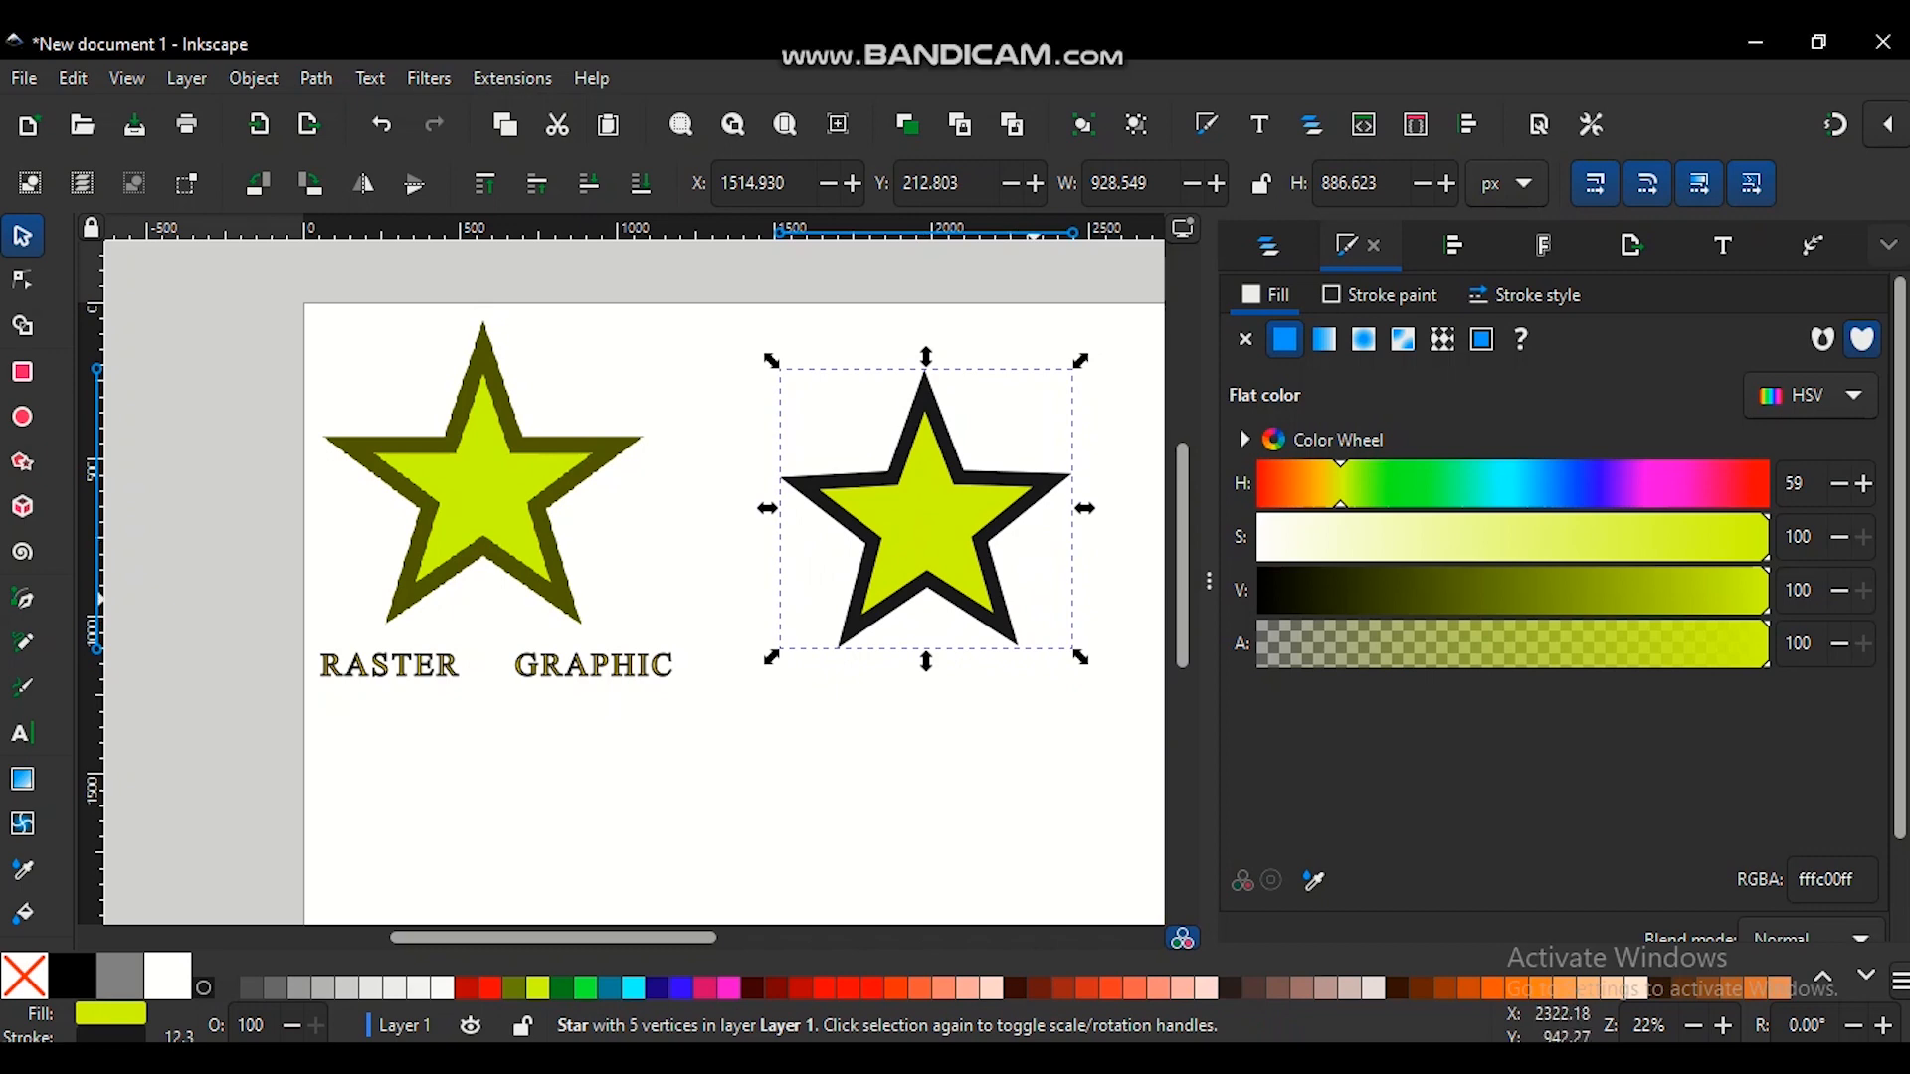
pyautogui.moveTo(1082, 657); pyautogui.dragTo(1151, 801)
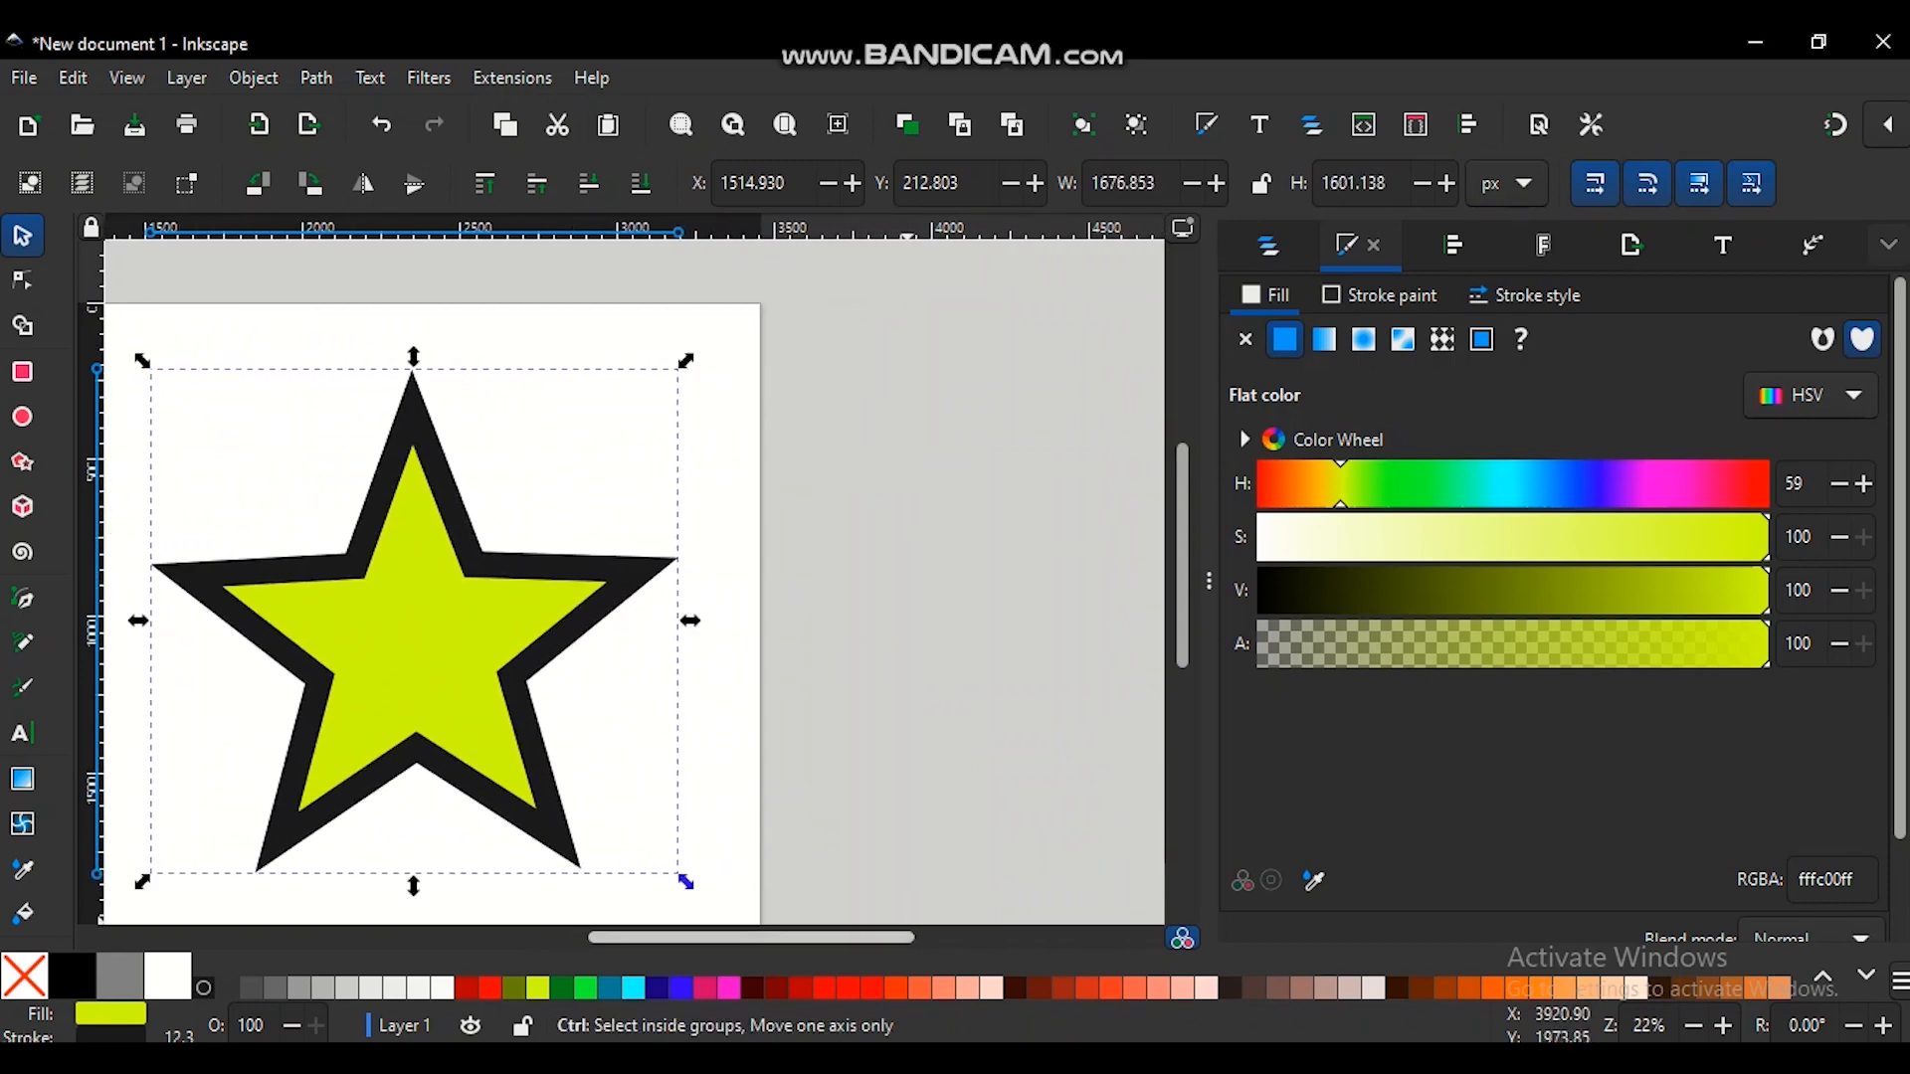
# - Examine the edge sharpness of the drawn star at high magnification around the notch right of its top point
pyautogui.moveTo(895, 937); pyautogui.dragTo(846, 936)
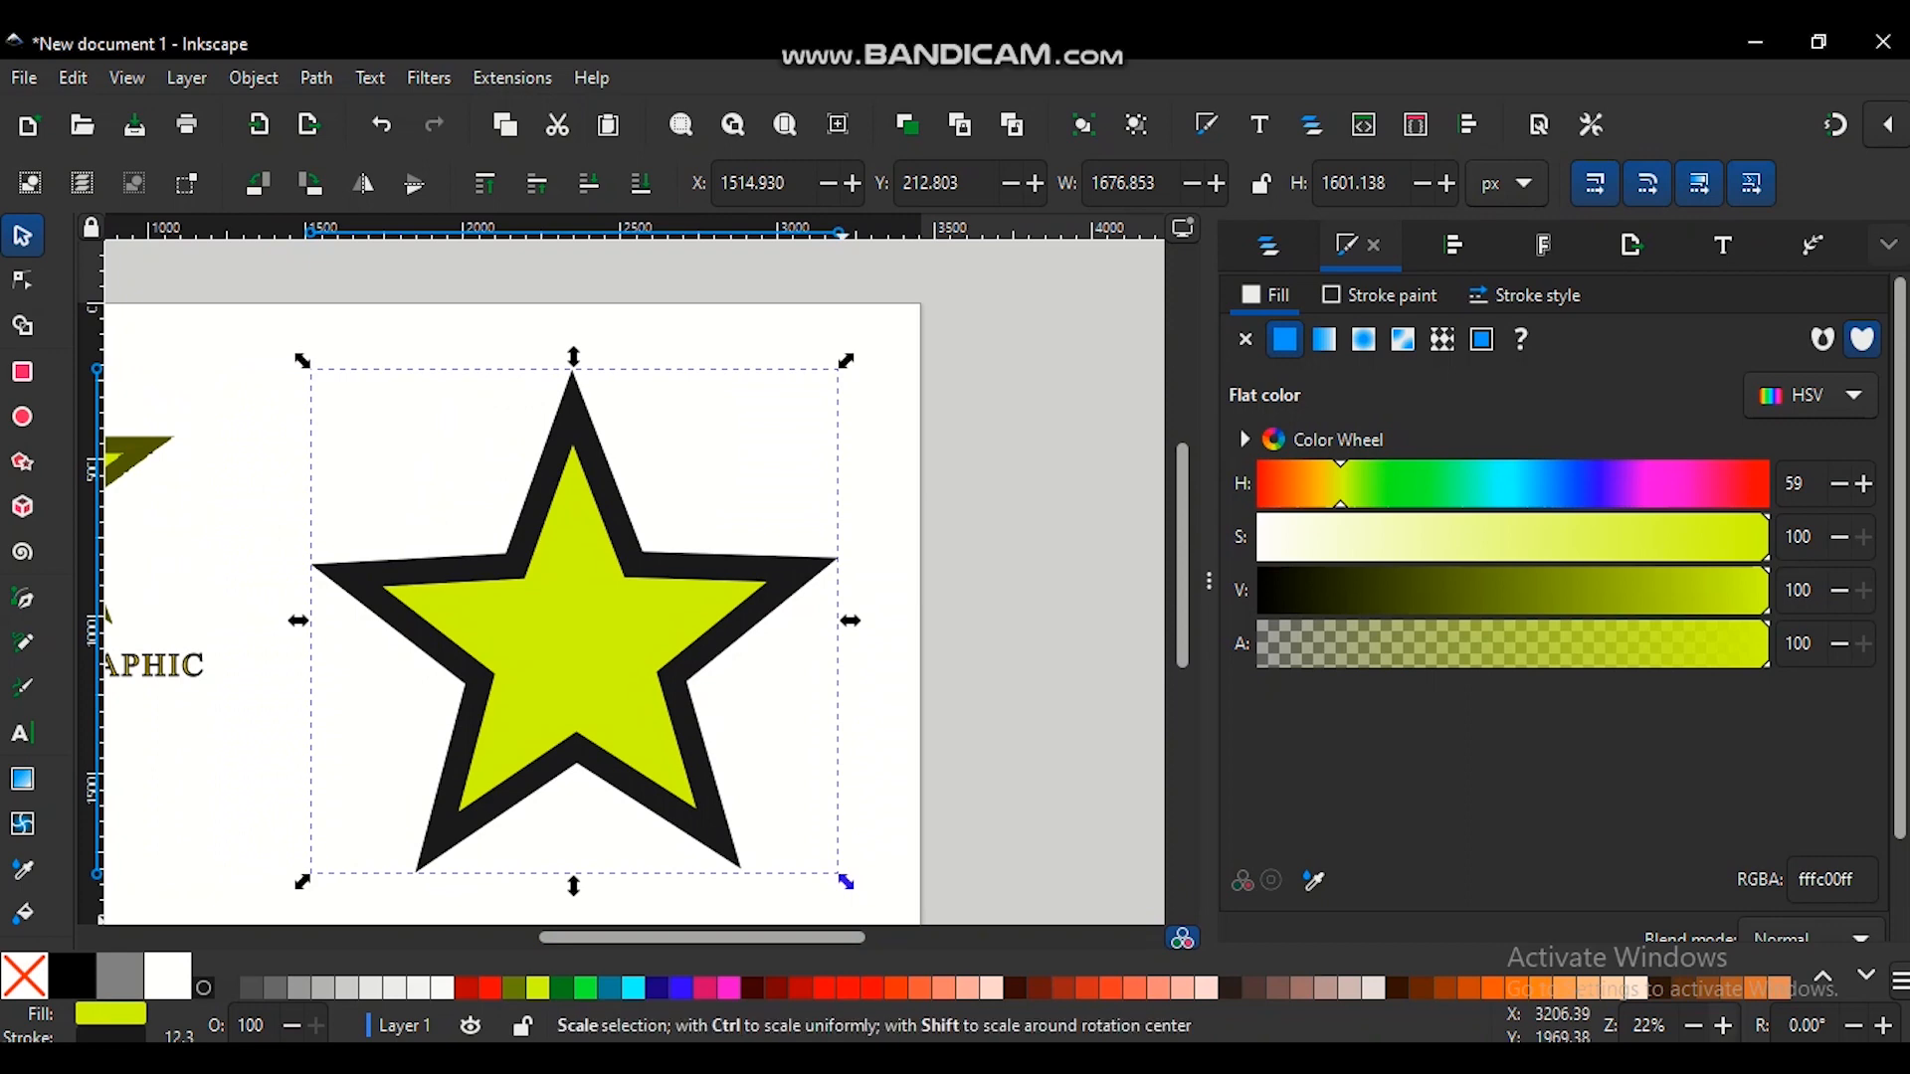
pyautogui.click(1722, 1026)
pyautogui.click(1723, 1025)
pyautogui.click(1722, 1026)
pyautogui.click(1723, 1025)
pyautogui.click(1723, 1026)
pyautogui.click(1723, 1025)
pyautogui.click(1723, 1026)
pyautogui.click(1723, 1025)
pyautogui.click(1723, 1025)
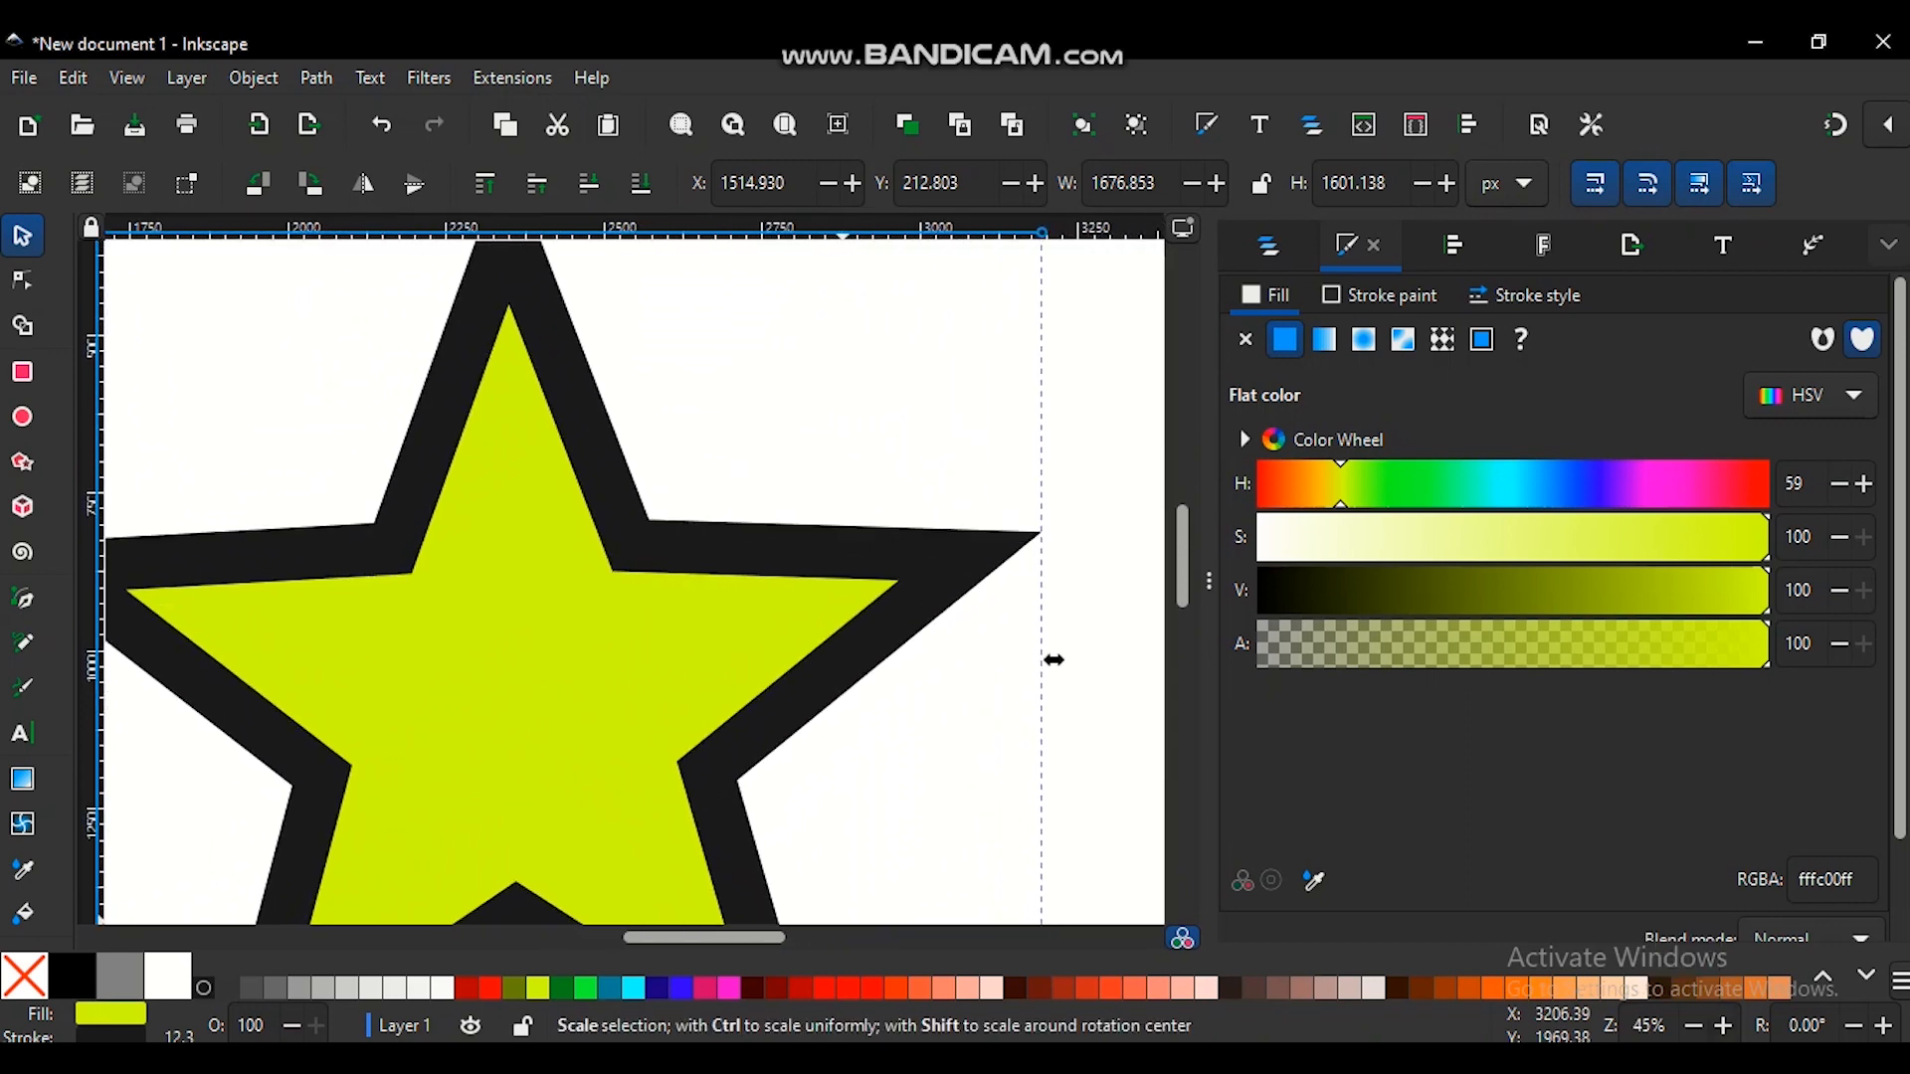
pyautogui.click(1723, 1025)
pyautogui.click(1723, 1026)
pyautogui.click(1722, 1025)
pyautogui.click(1722, 1026)
pyautogui.click(1723, 1026)
pyautogui.click(1723, 1026)
pyautogui.click(1723, 1025)
pyautogui.click(1723, 1026)
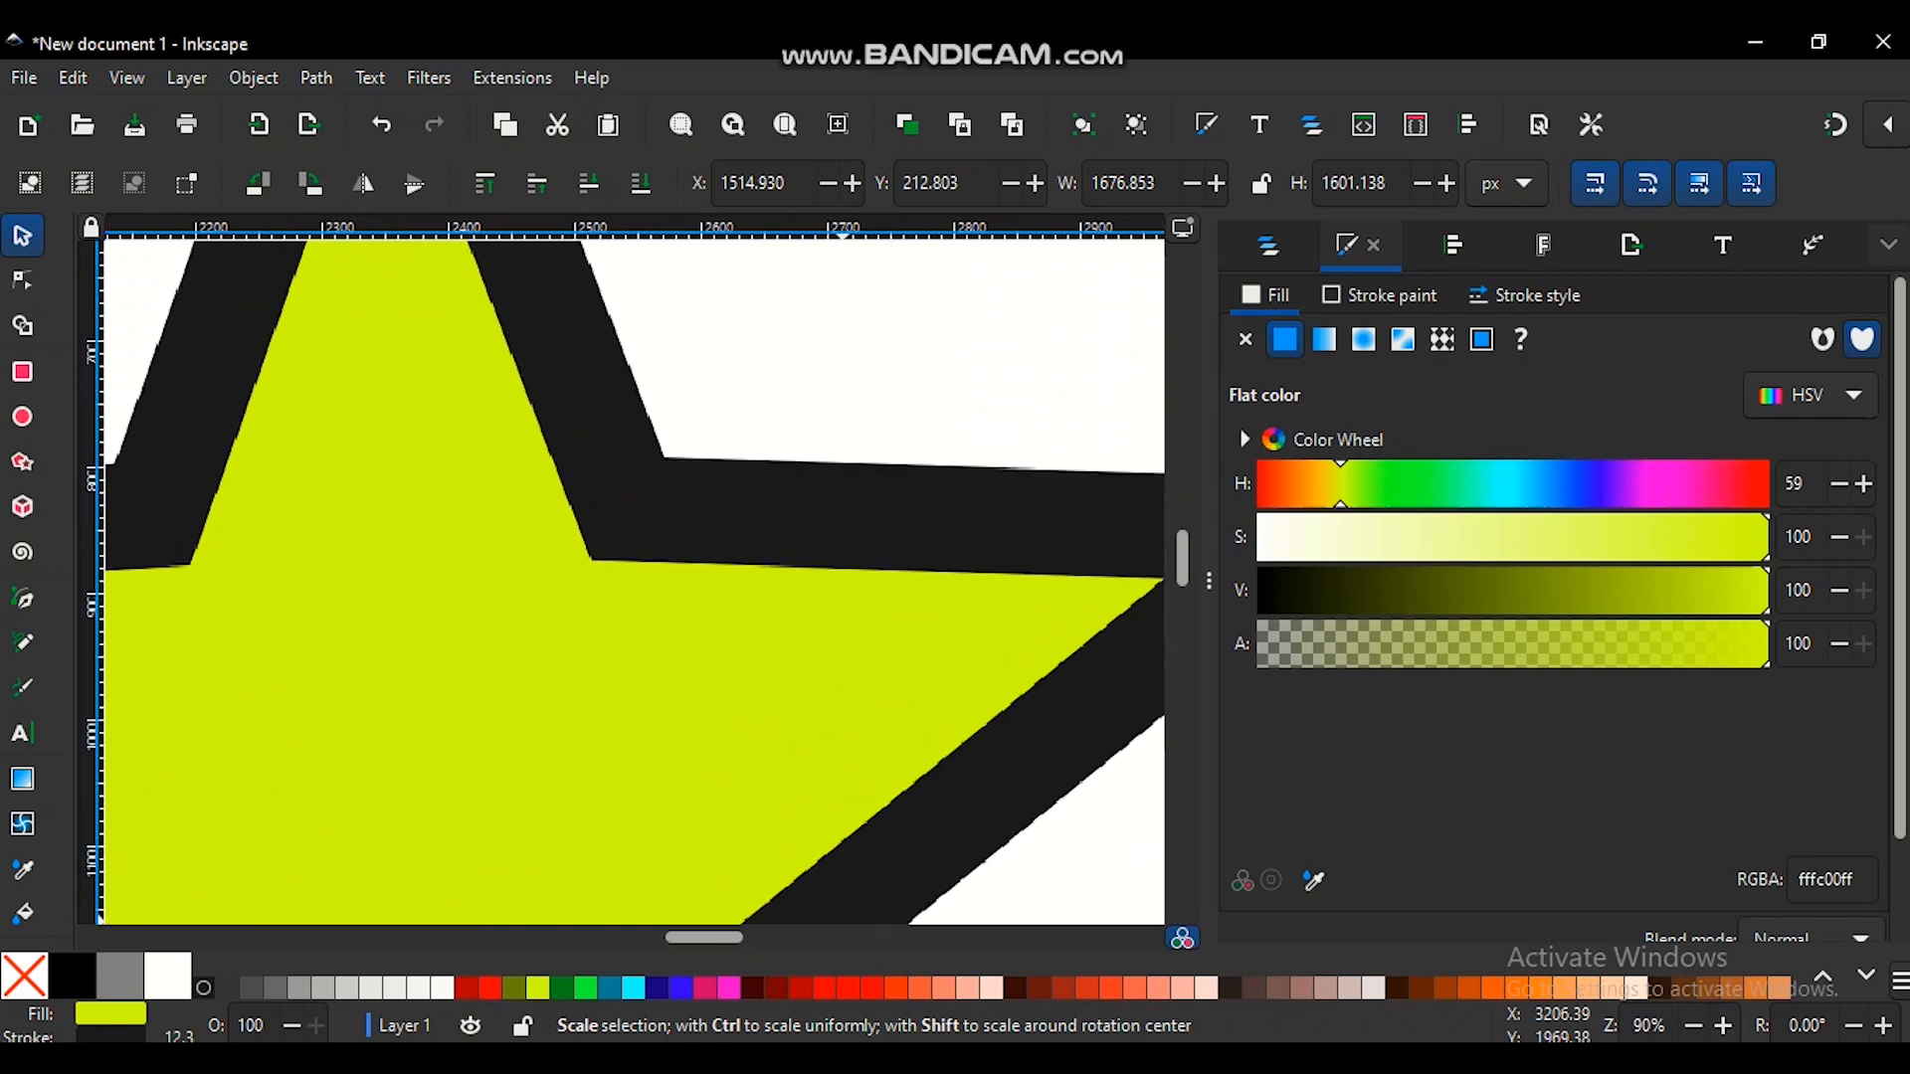
pyautogui.click(1722, 1025)
pyautogui.click(1723, 1026)
pyautogui.click(1723, 1025)
pyautogui.click(1723, 1026)
pyautogui.click(1723, 1025)
pyautogui.click(1723, 1025)
pyautogui.click(1723, 1025)
pyautogui.click(1723, 1025)
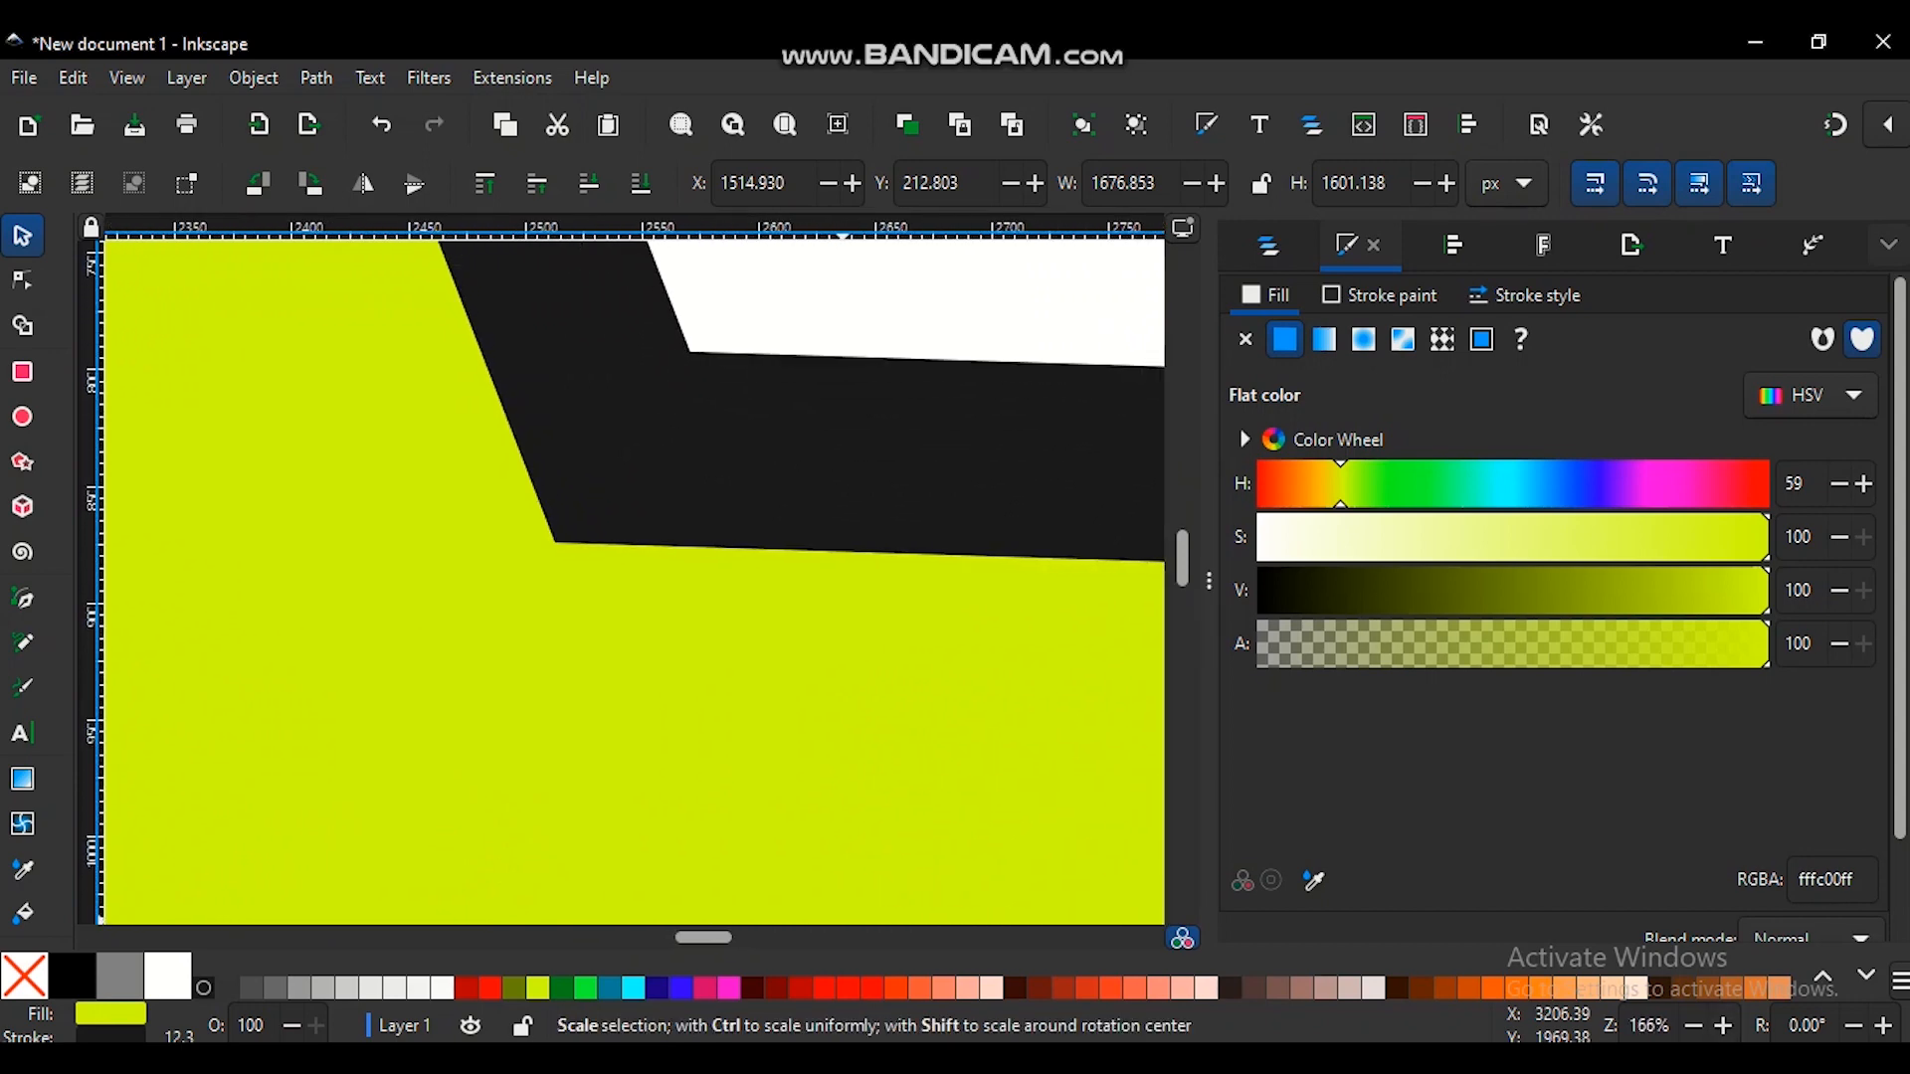
pyautogui.moveTo(1181, 559); pyautogui.dragTo(1181, 552)
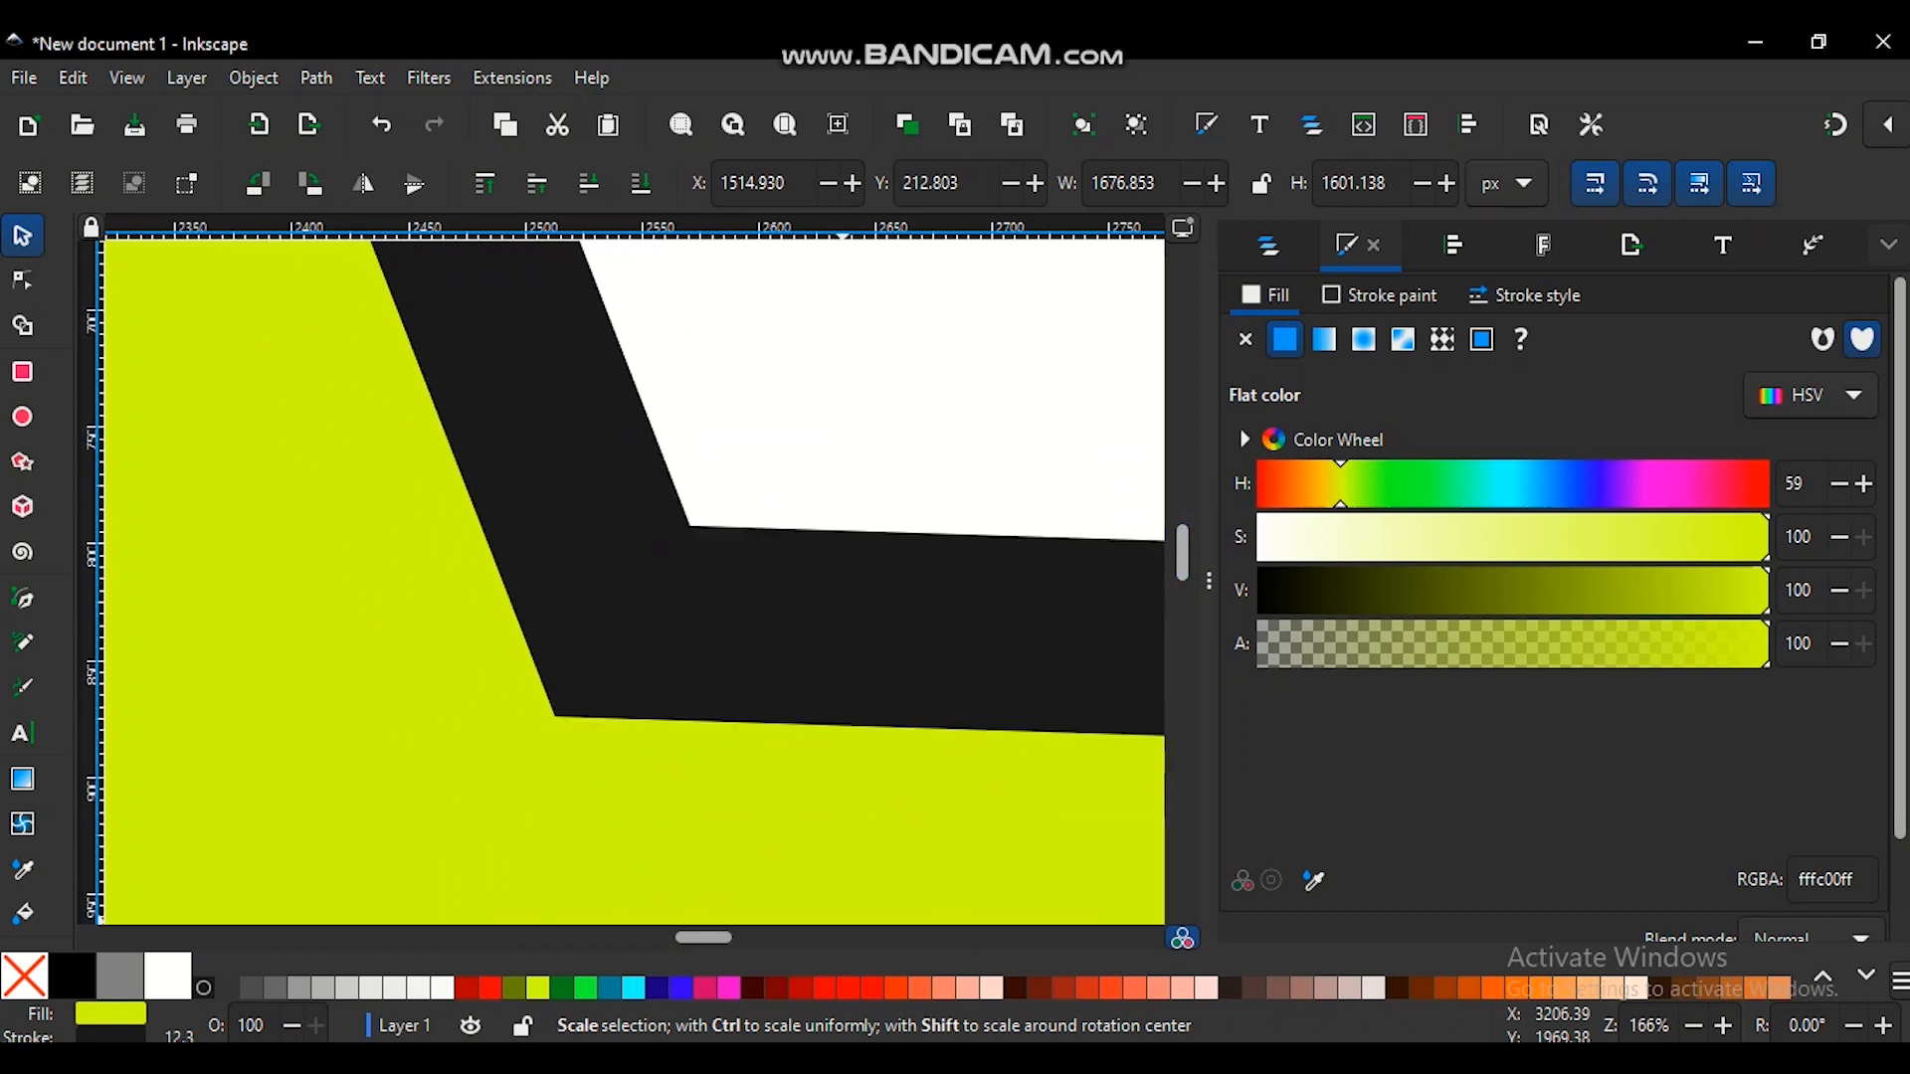
pyautogui.keyDown('ctrl'); pyautogui.scroll(2, 634, 582); pyautogui.keyUp('ctrl')
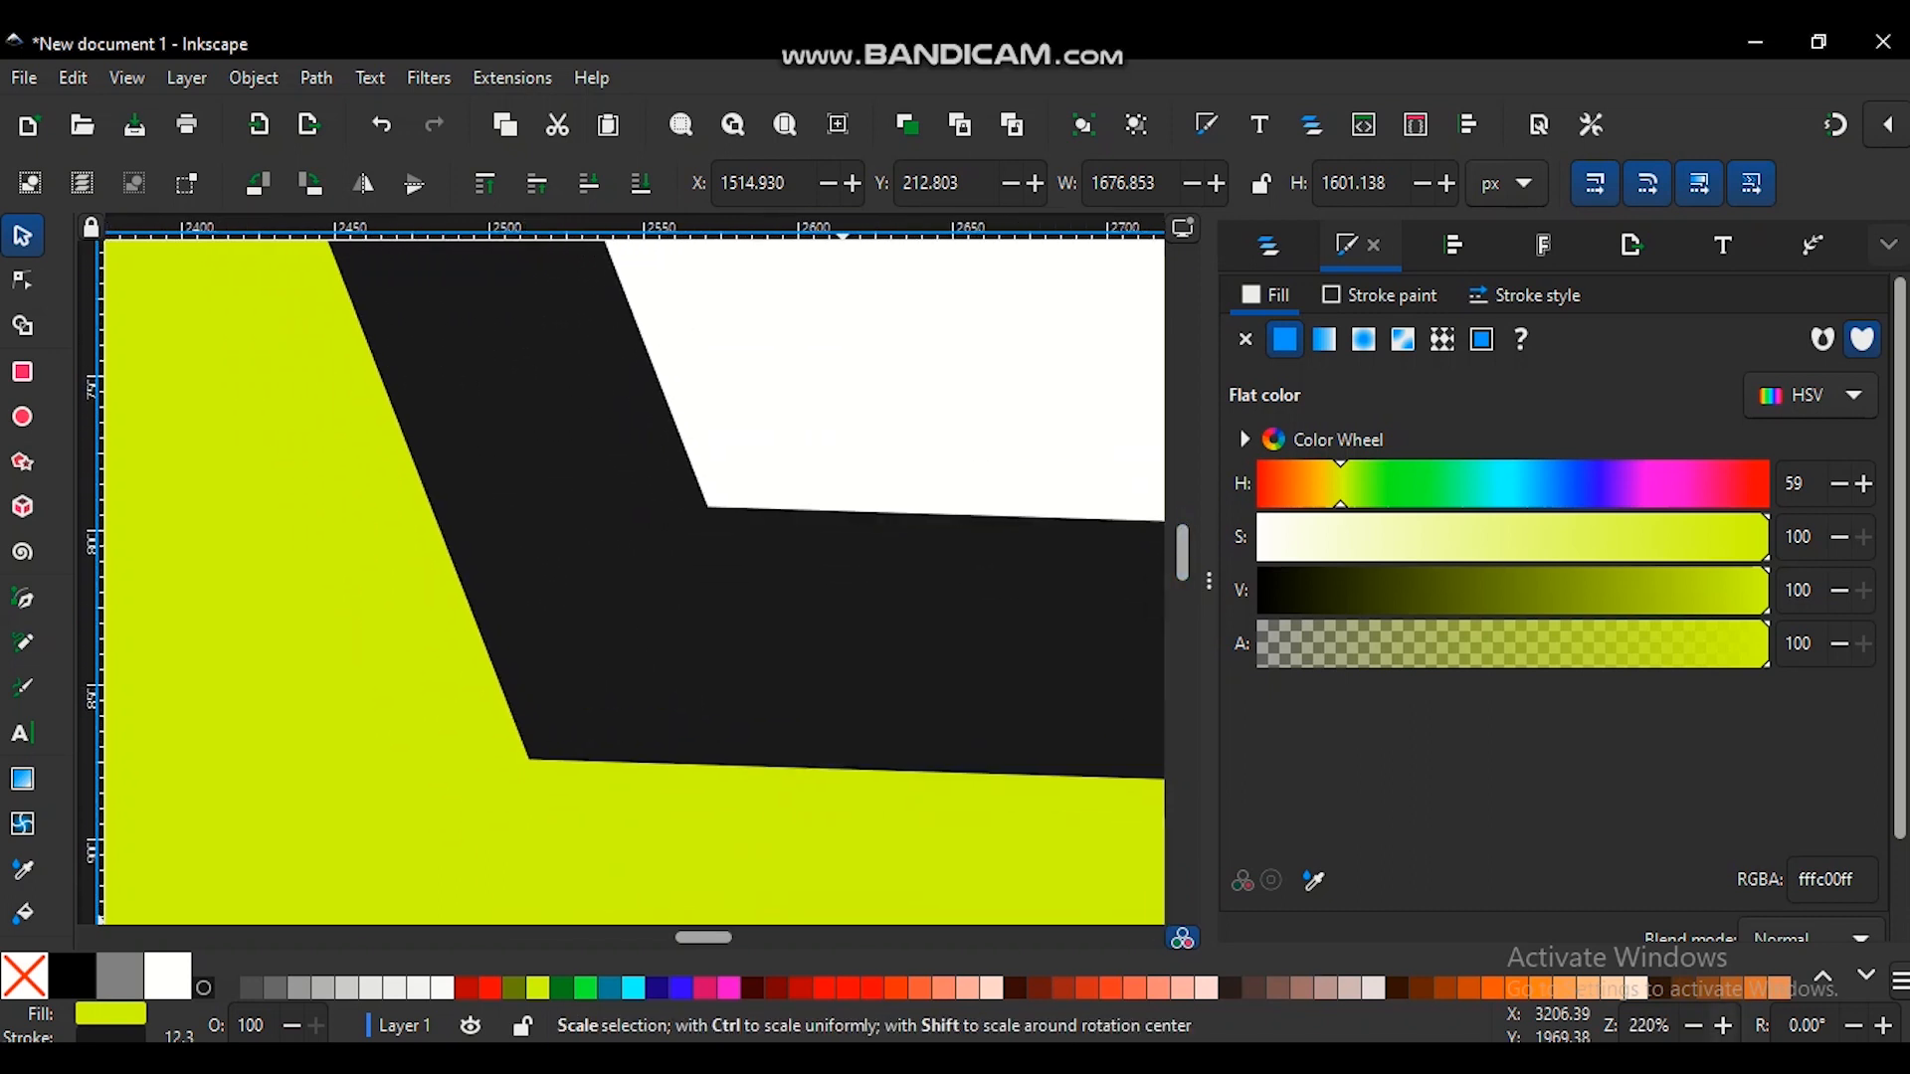
pyautogui.keyDown('ctrl'); pyautogui.scroll(2, 634, 582); pyautogui.keyUp('ctrl')
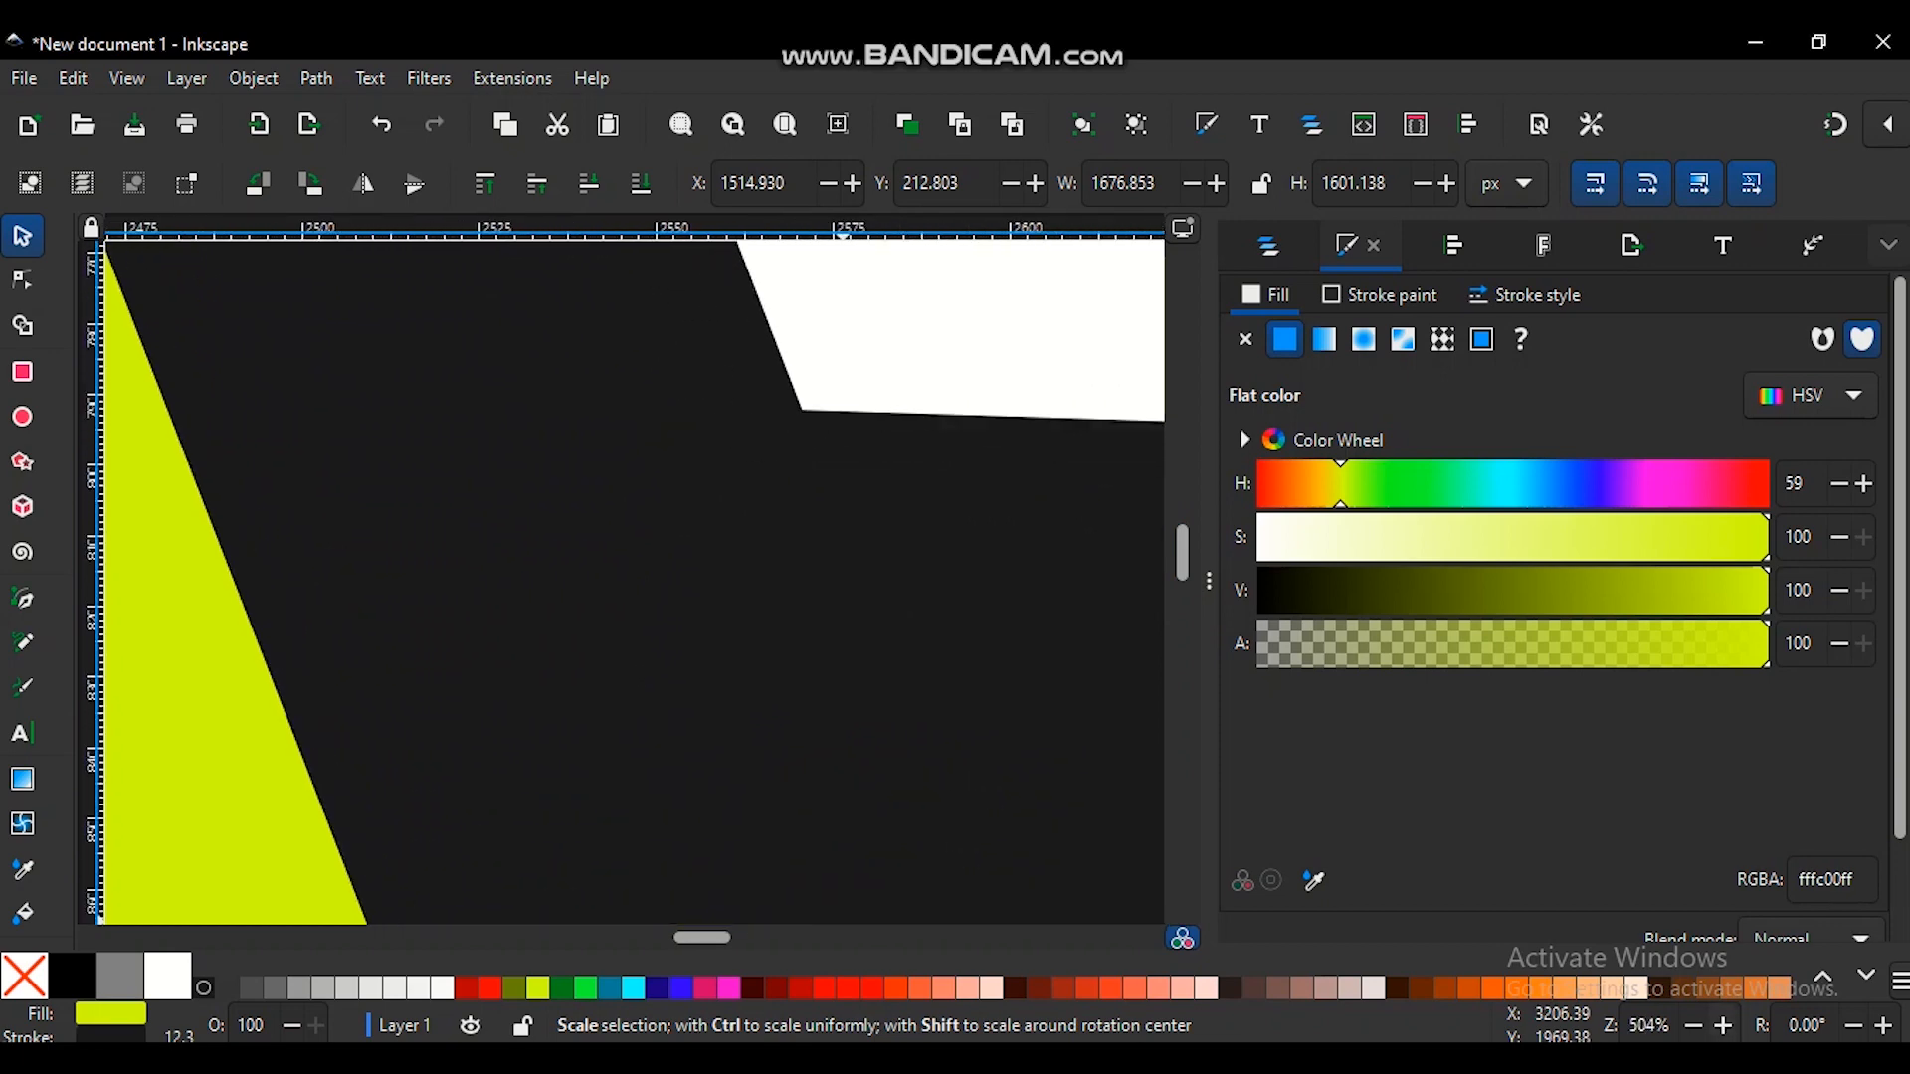
pyautogui.keyDown('ctrl'); pyautogui.scroll(1, 625, 577); pyautogui.keyUp('ctrl')
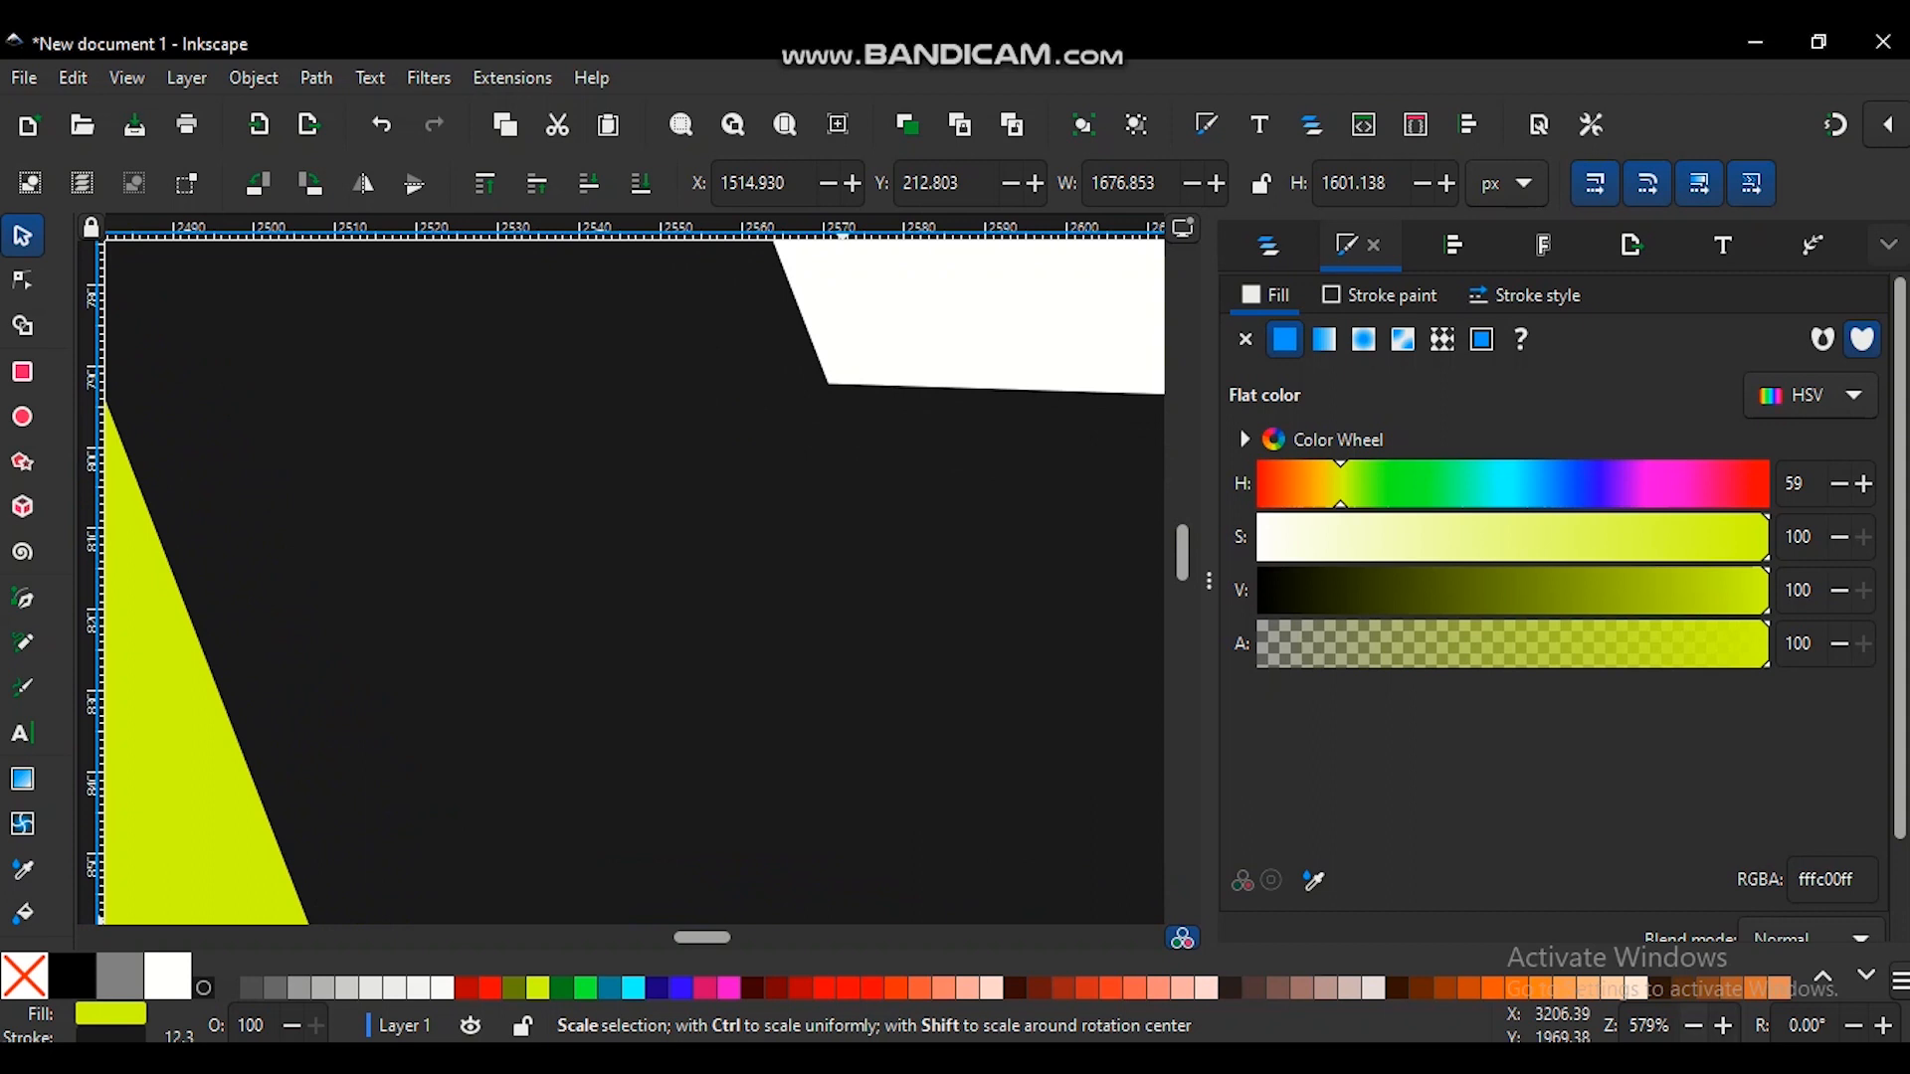
pyautogui.keyDown('ctrl'); pyautogui.scroll(-3, 633, 582); pyautogui.keyUp('ctrl')
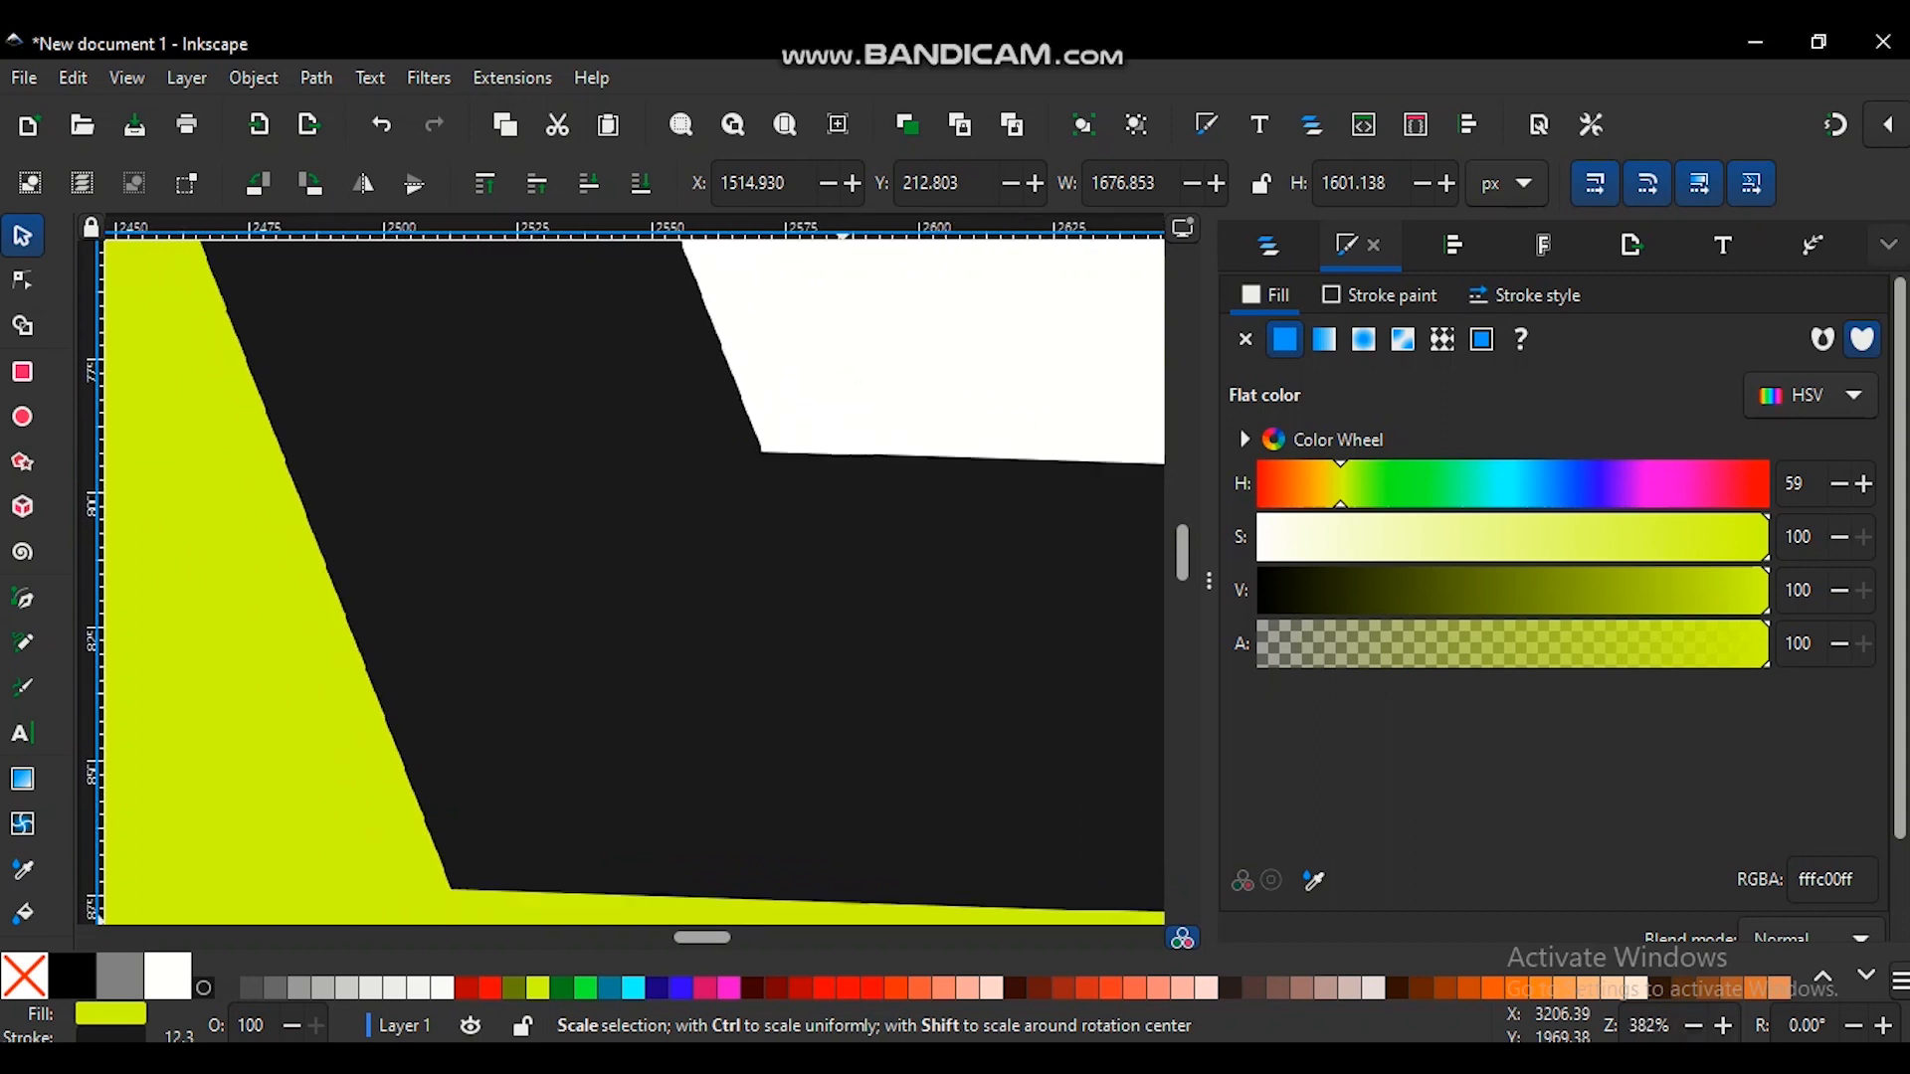
pyautogui.keyDown('ctrl'); pyautogui.scroll(-1, 634, 582); pyautogui.keyUp('ctrl')
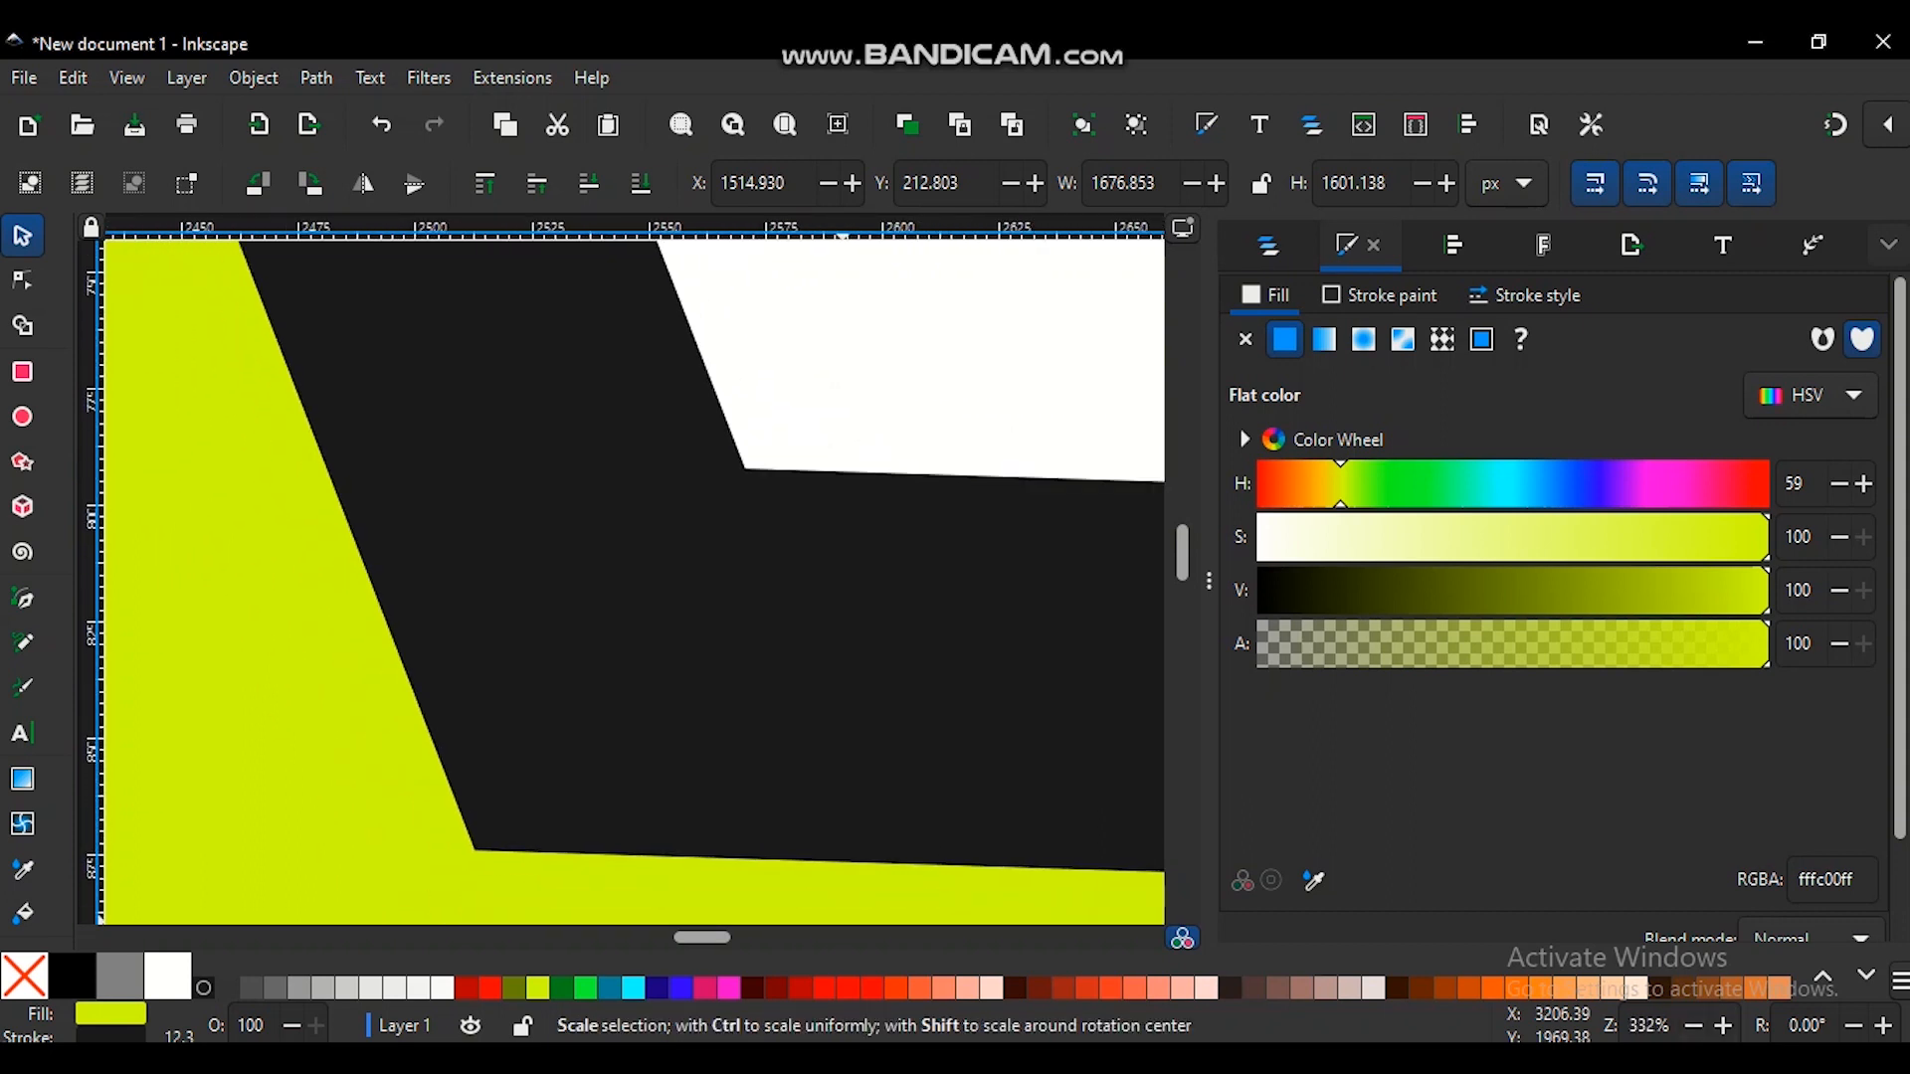
# - Inspect the drawn star's outline above and below the magnified notch for smooth edges
pyautogui.scroll(10, 633, 582)
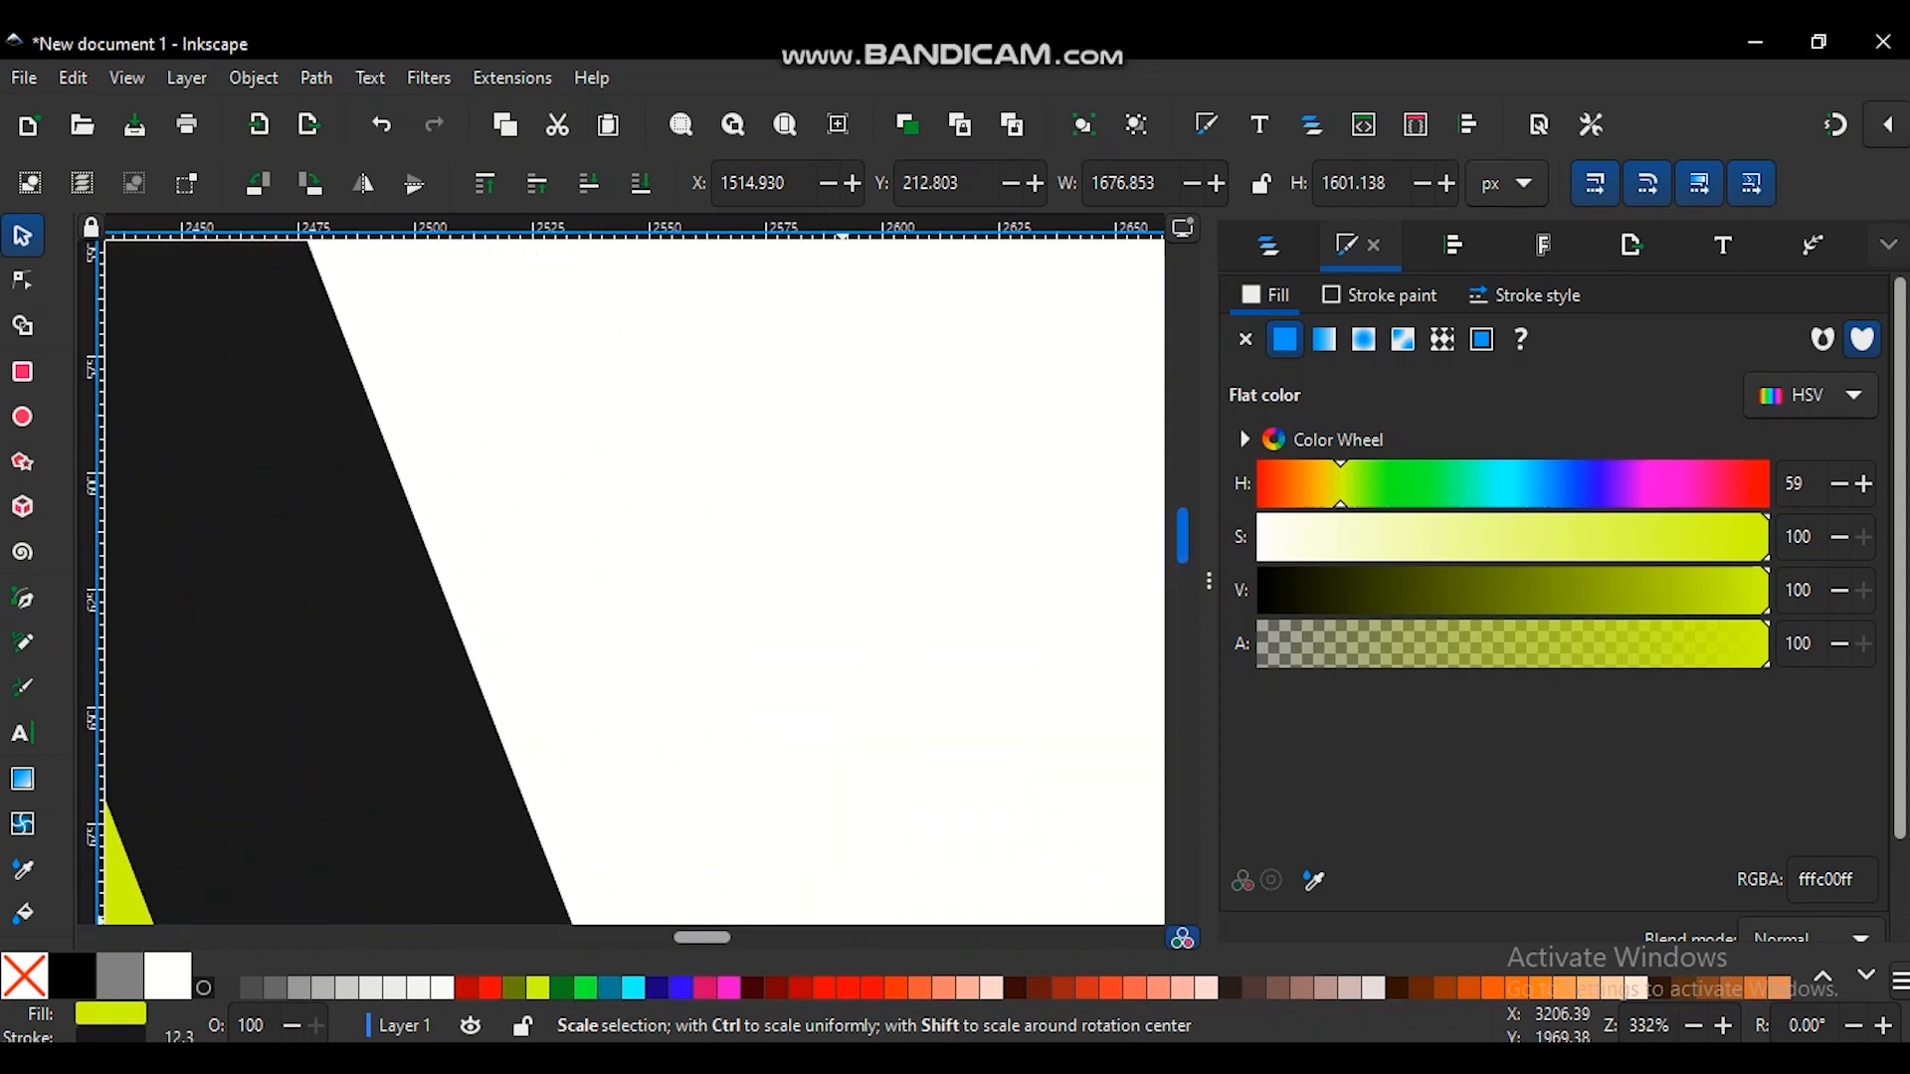
pyautogui.scroll(-9, 634, 582)
pyautogui.scroll(-3, 633, 582)
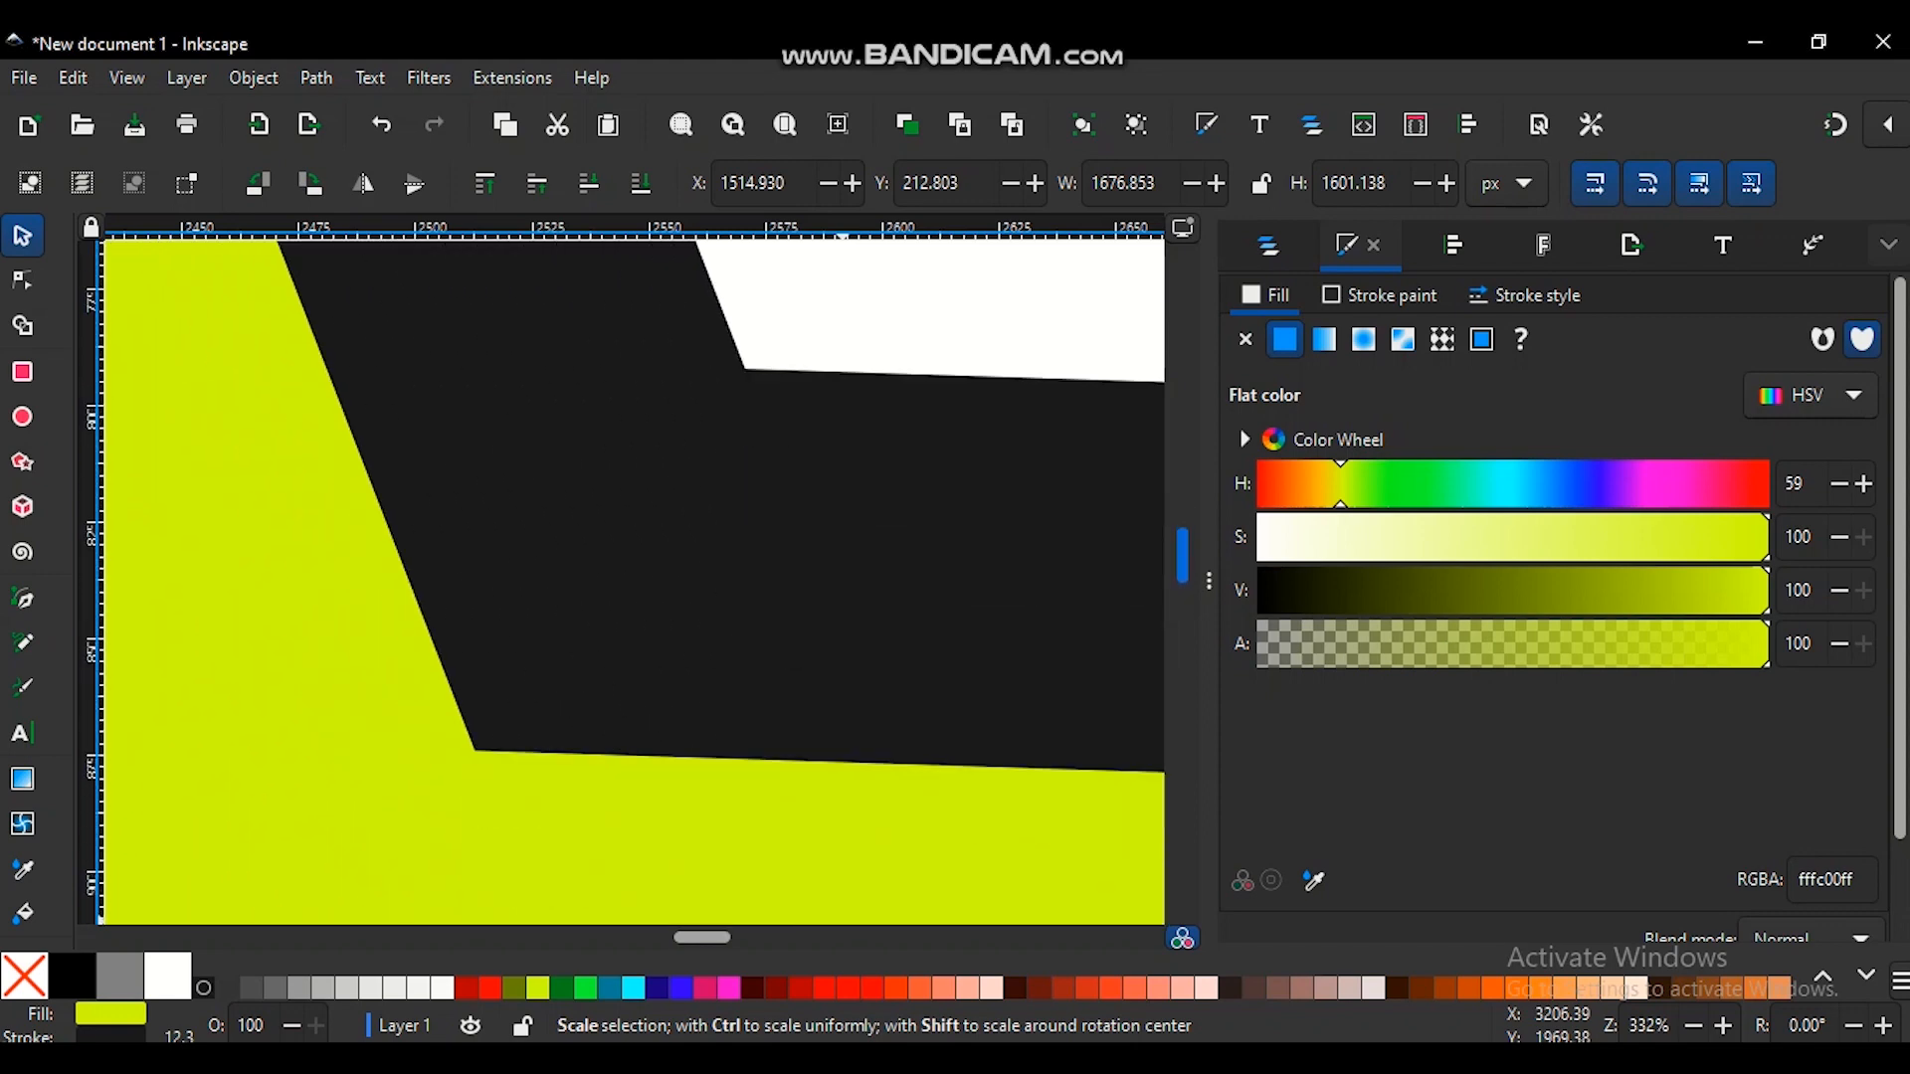
pyautogui.scroll(-11, 633, 582)
pyautogui.scroll(5, 633, 581)
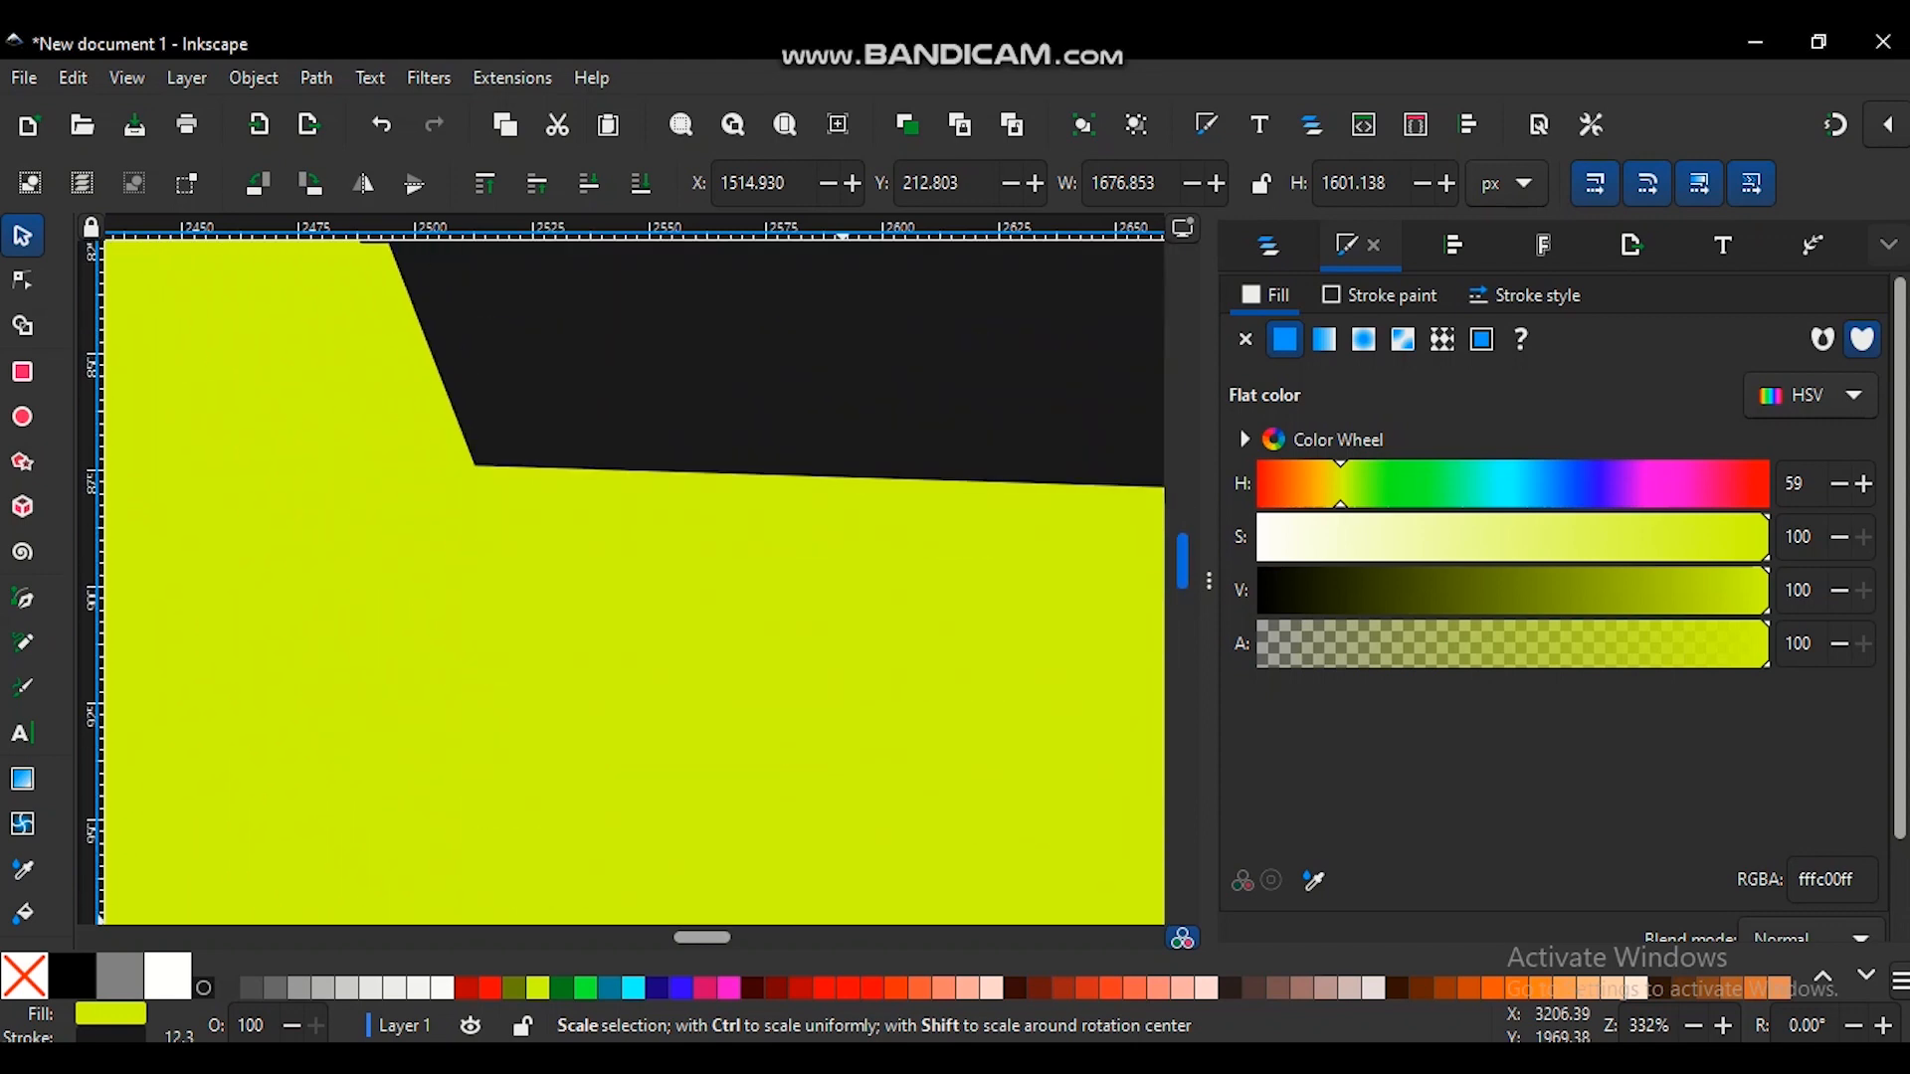
pyautogui.scroll(9, 633, 582)
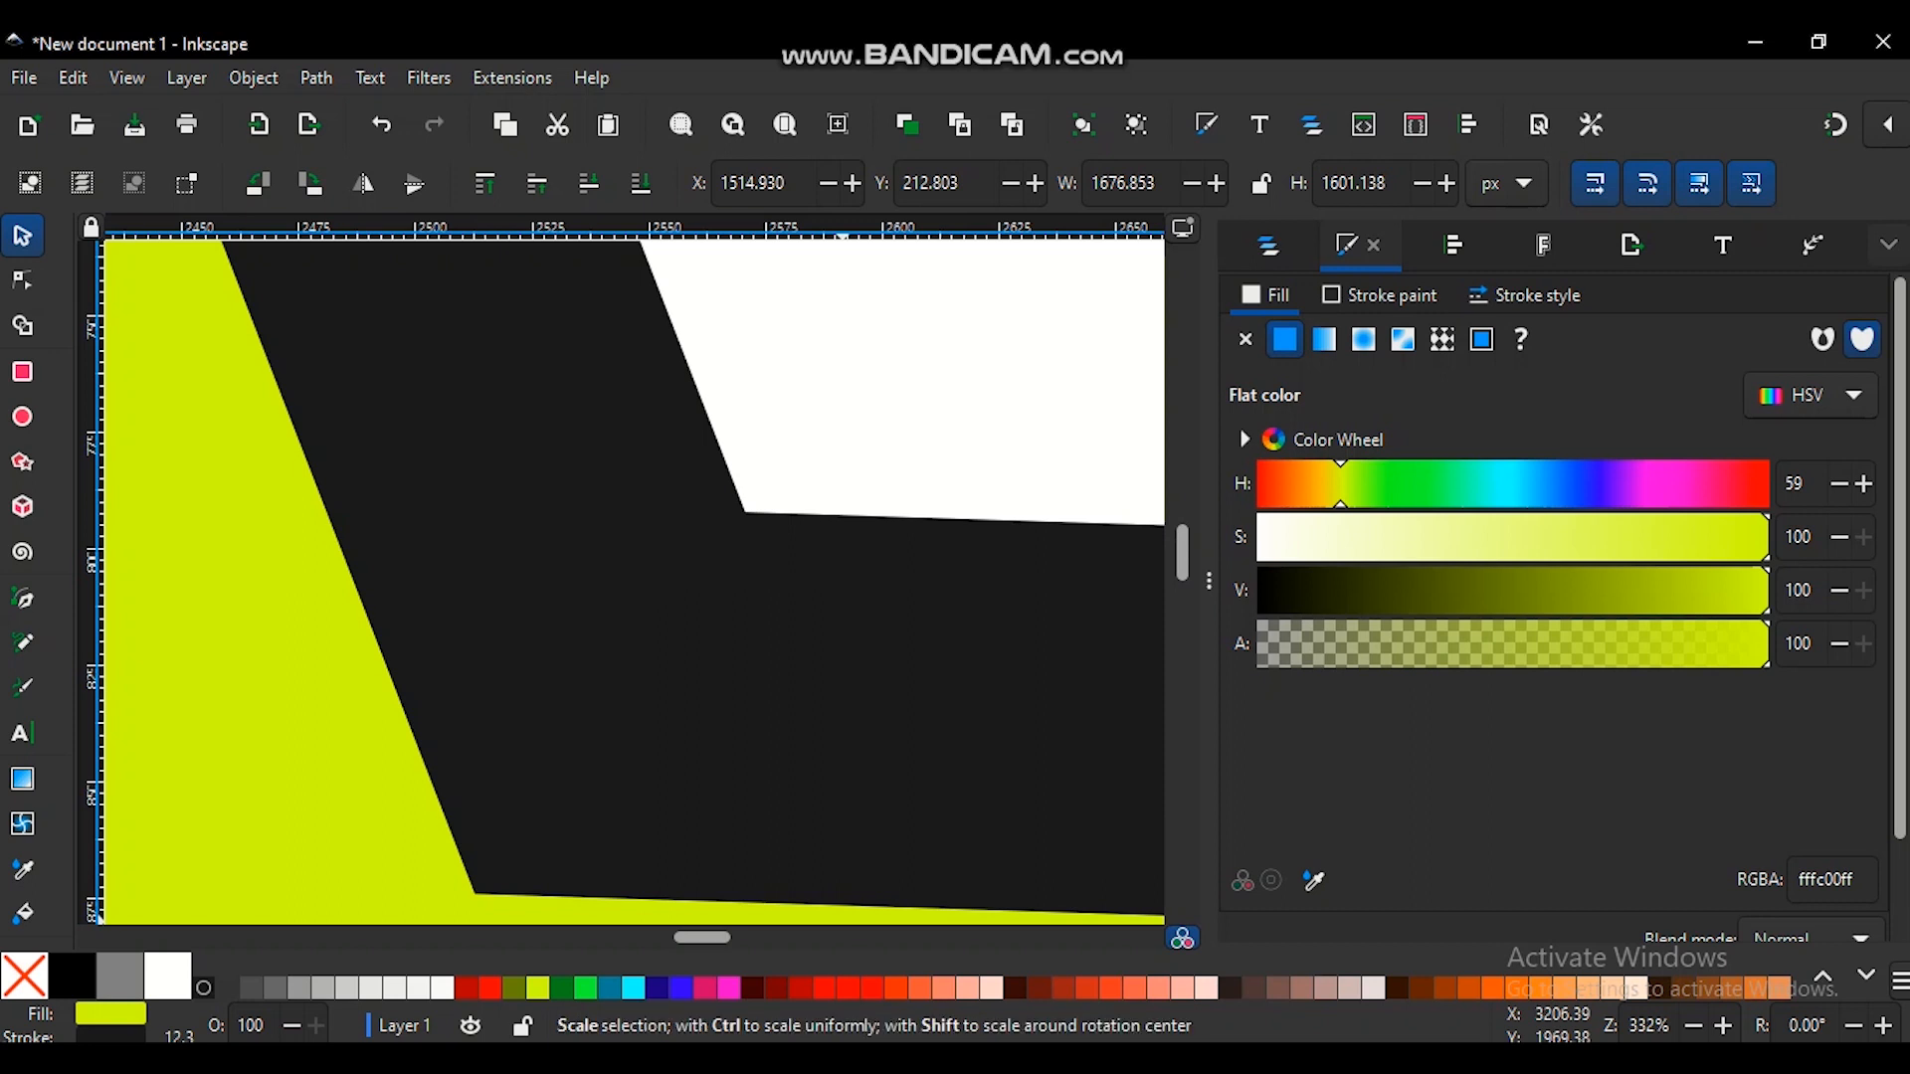
pyautogui.scroll(-4, 631, 586)
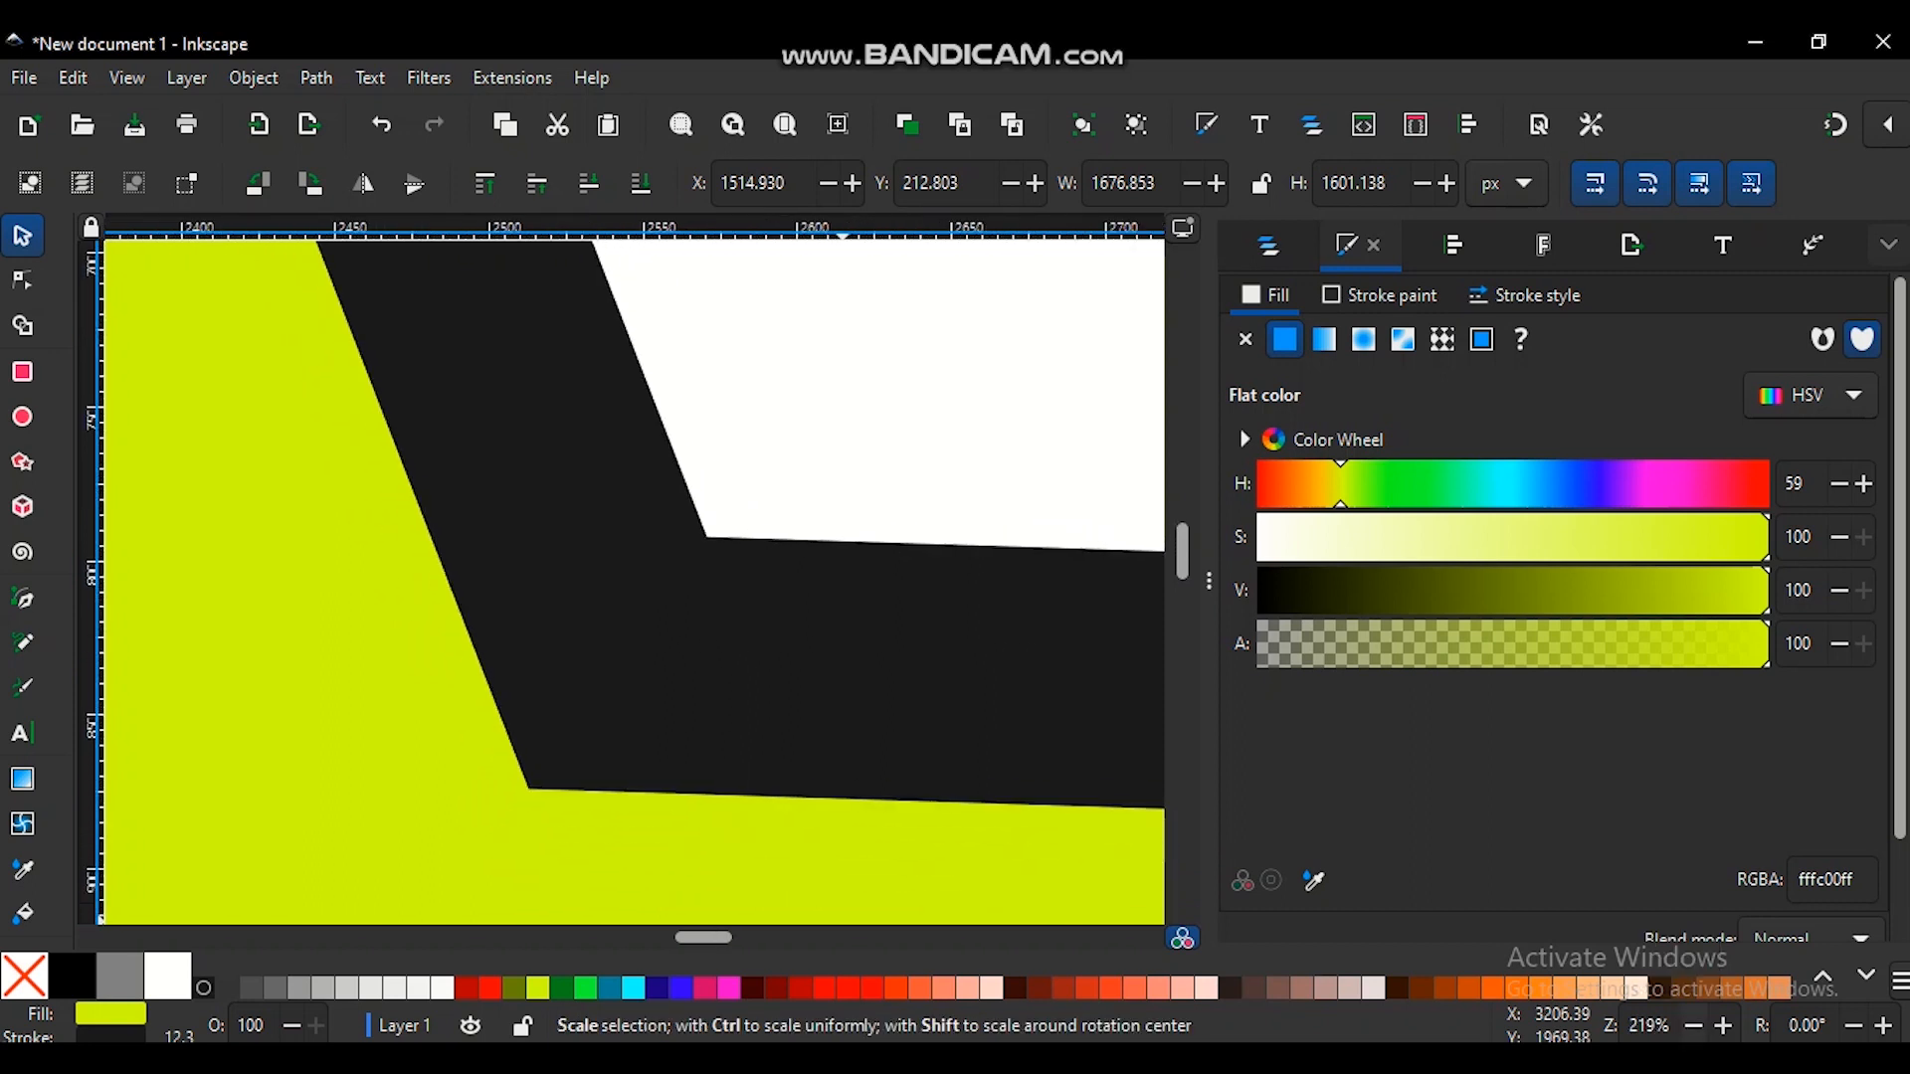
pyautogui.scroll(-5, 634, 582)
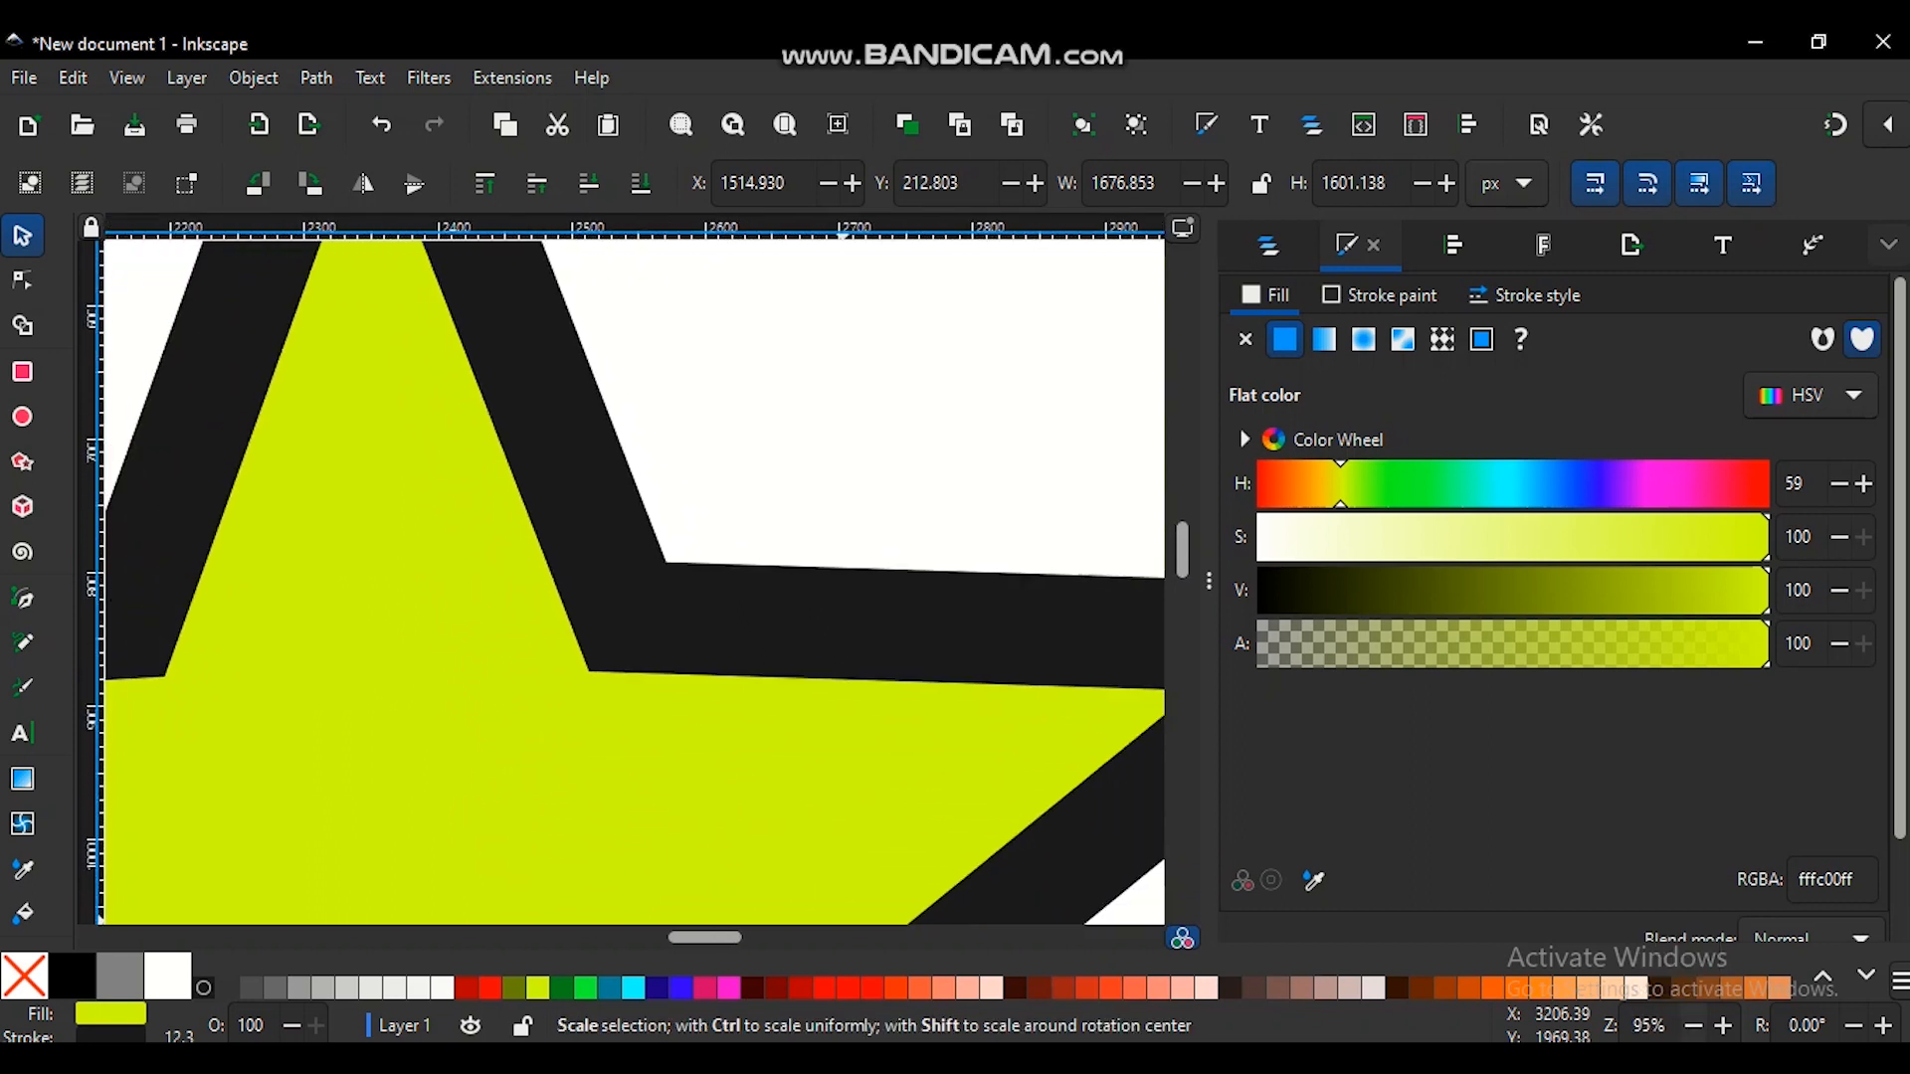
# - Nudge the drawn star vertically to a Y position of 198.803 px
pyautogui.click(1693, 1025)
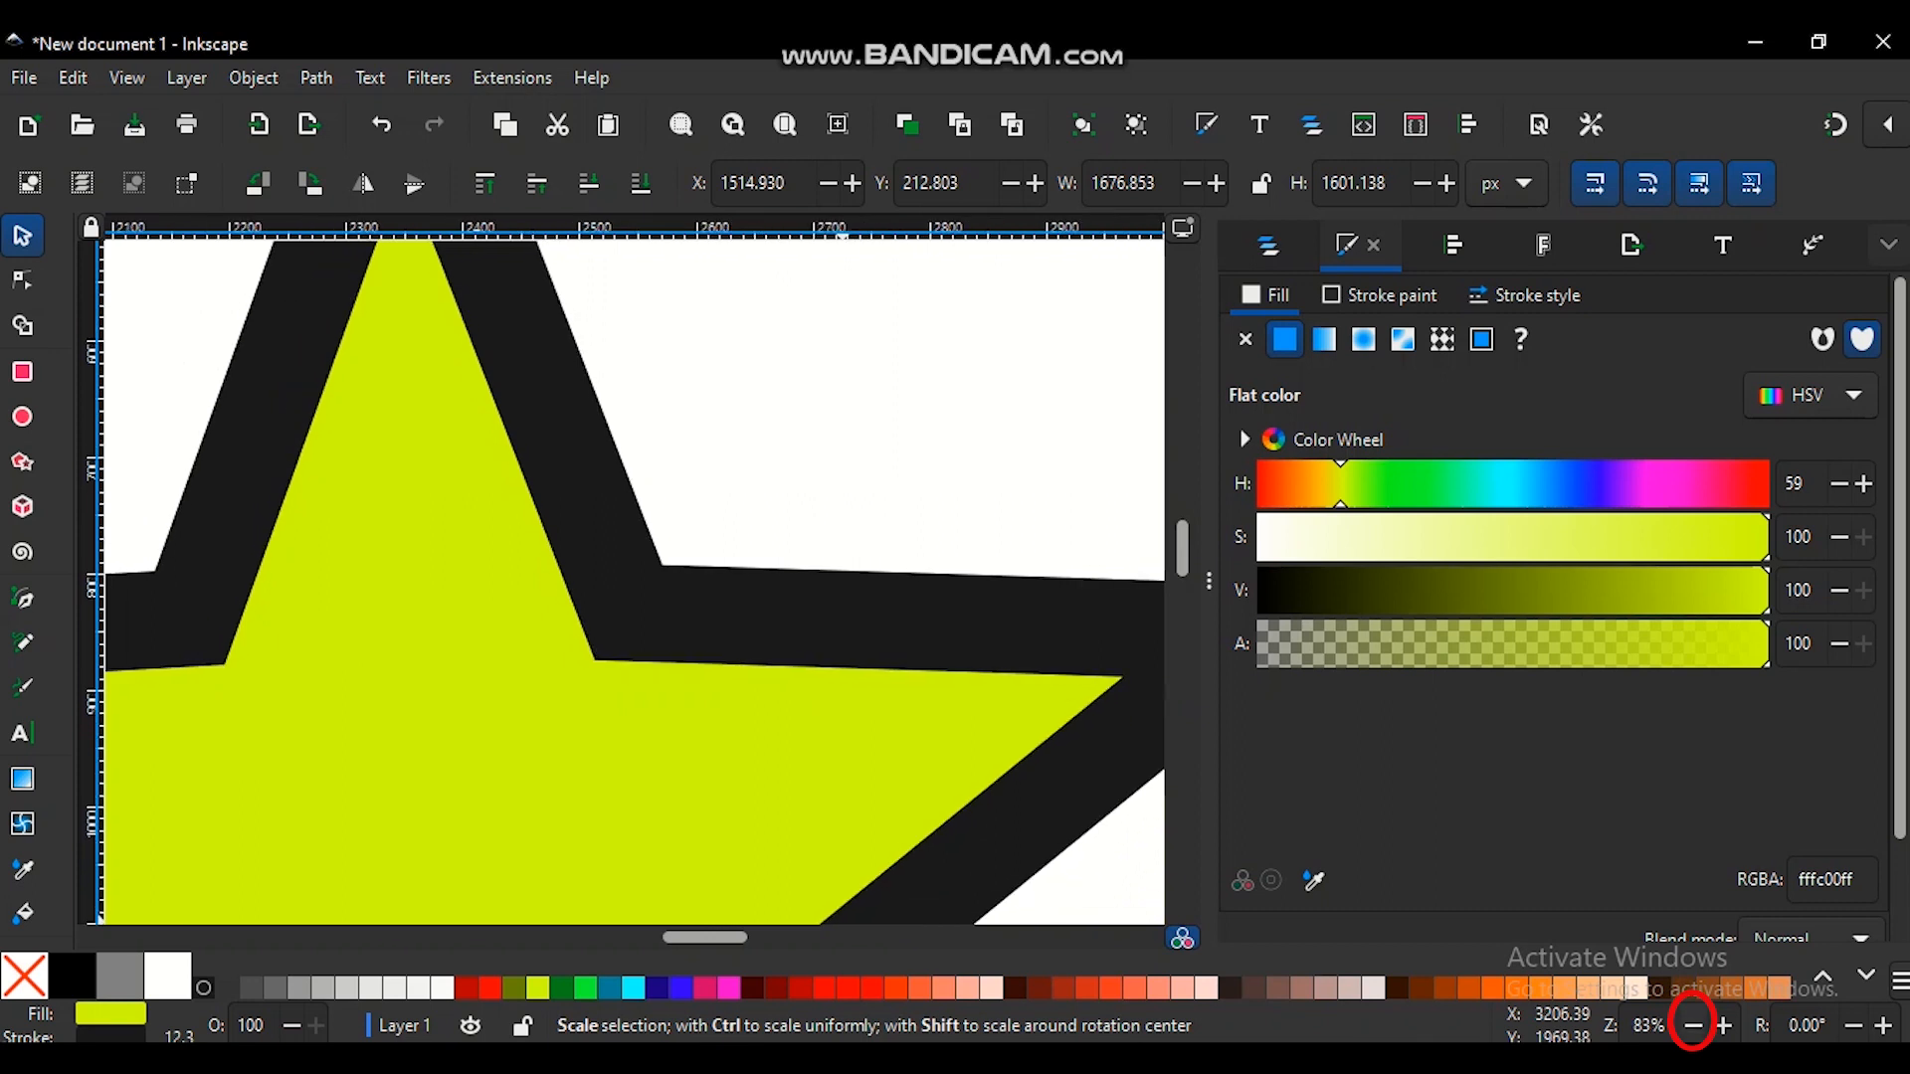
pyautogui.press('Down')
pyautogui.press('Down')
pyautogui.press('Down')
pyautogui.press('Down')
pyautogui.press('Down')
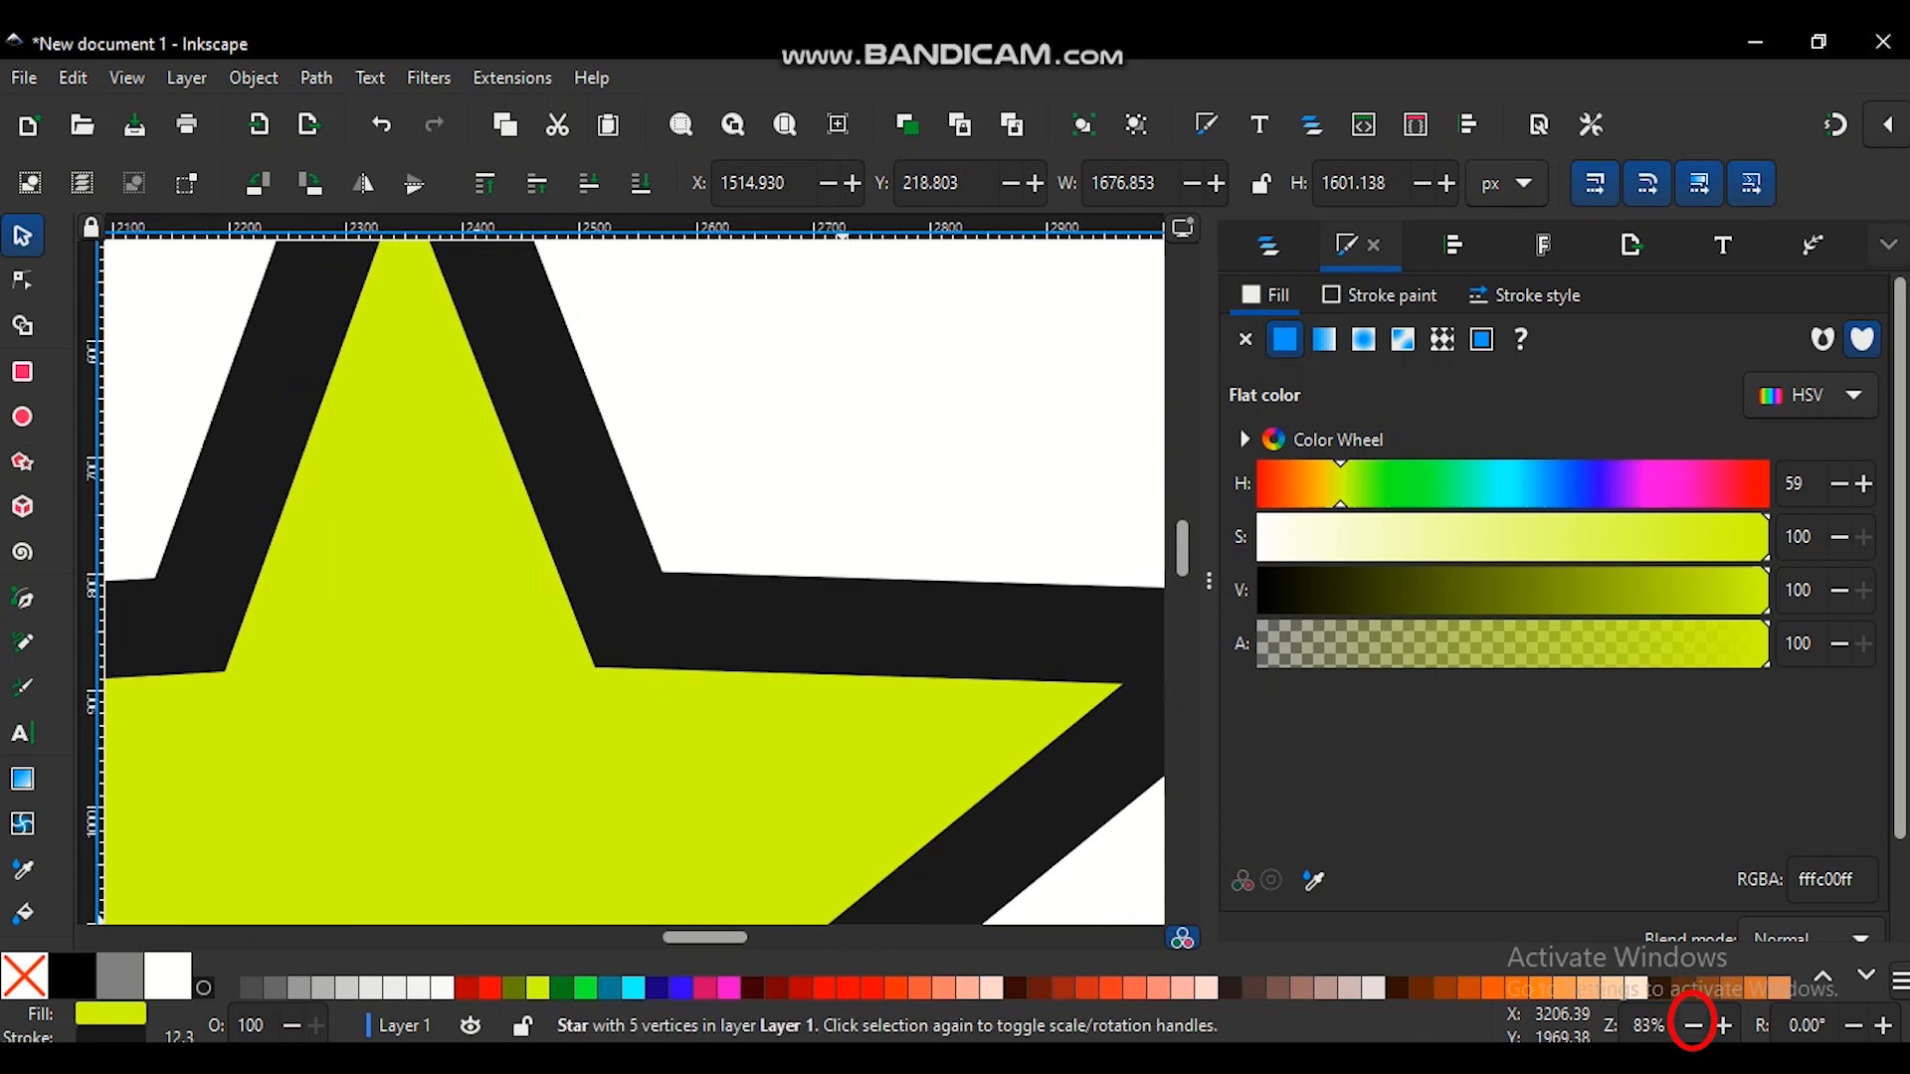
pyautogui.press('Up')
pyautogui.press('Up')
pyautogui.press('Up')
pyautogui.press('Up')
pyautogui.press('Up')
pyautogui.press('Up')
pyautogui.press('Up')
pyautogui.press('Up')
pyautogui.press('Up')
pyautogui.press('Up')
pyautogui.press('Up')
pyautogui.press('Up')
pyautogui.press('Up')
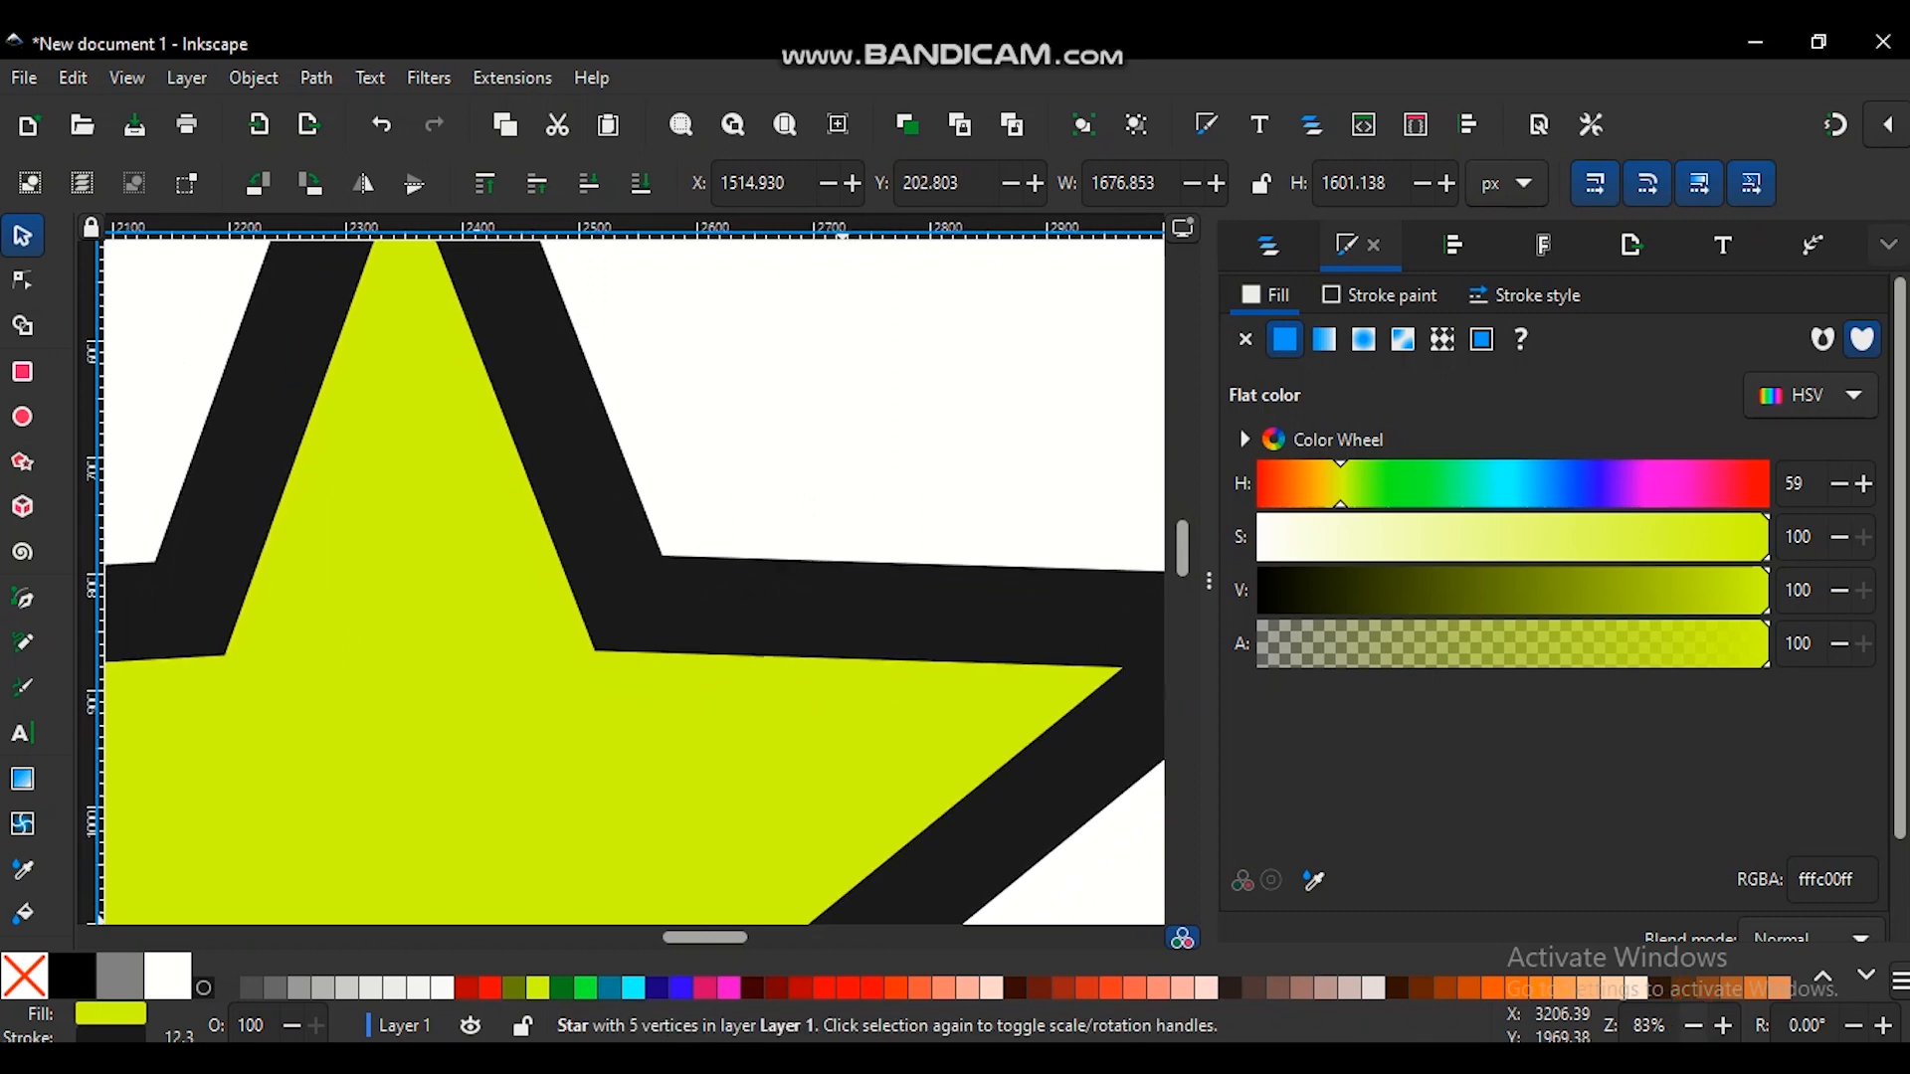
pyautogui.press('-')
pyautogui.press('-')
pyautogui.press('-')
pyautogui.press('-')
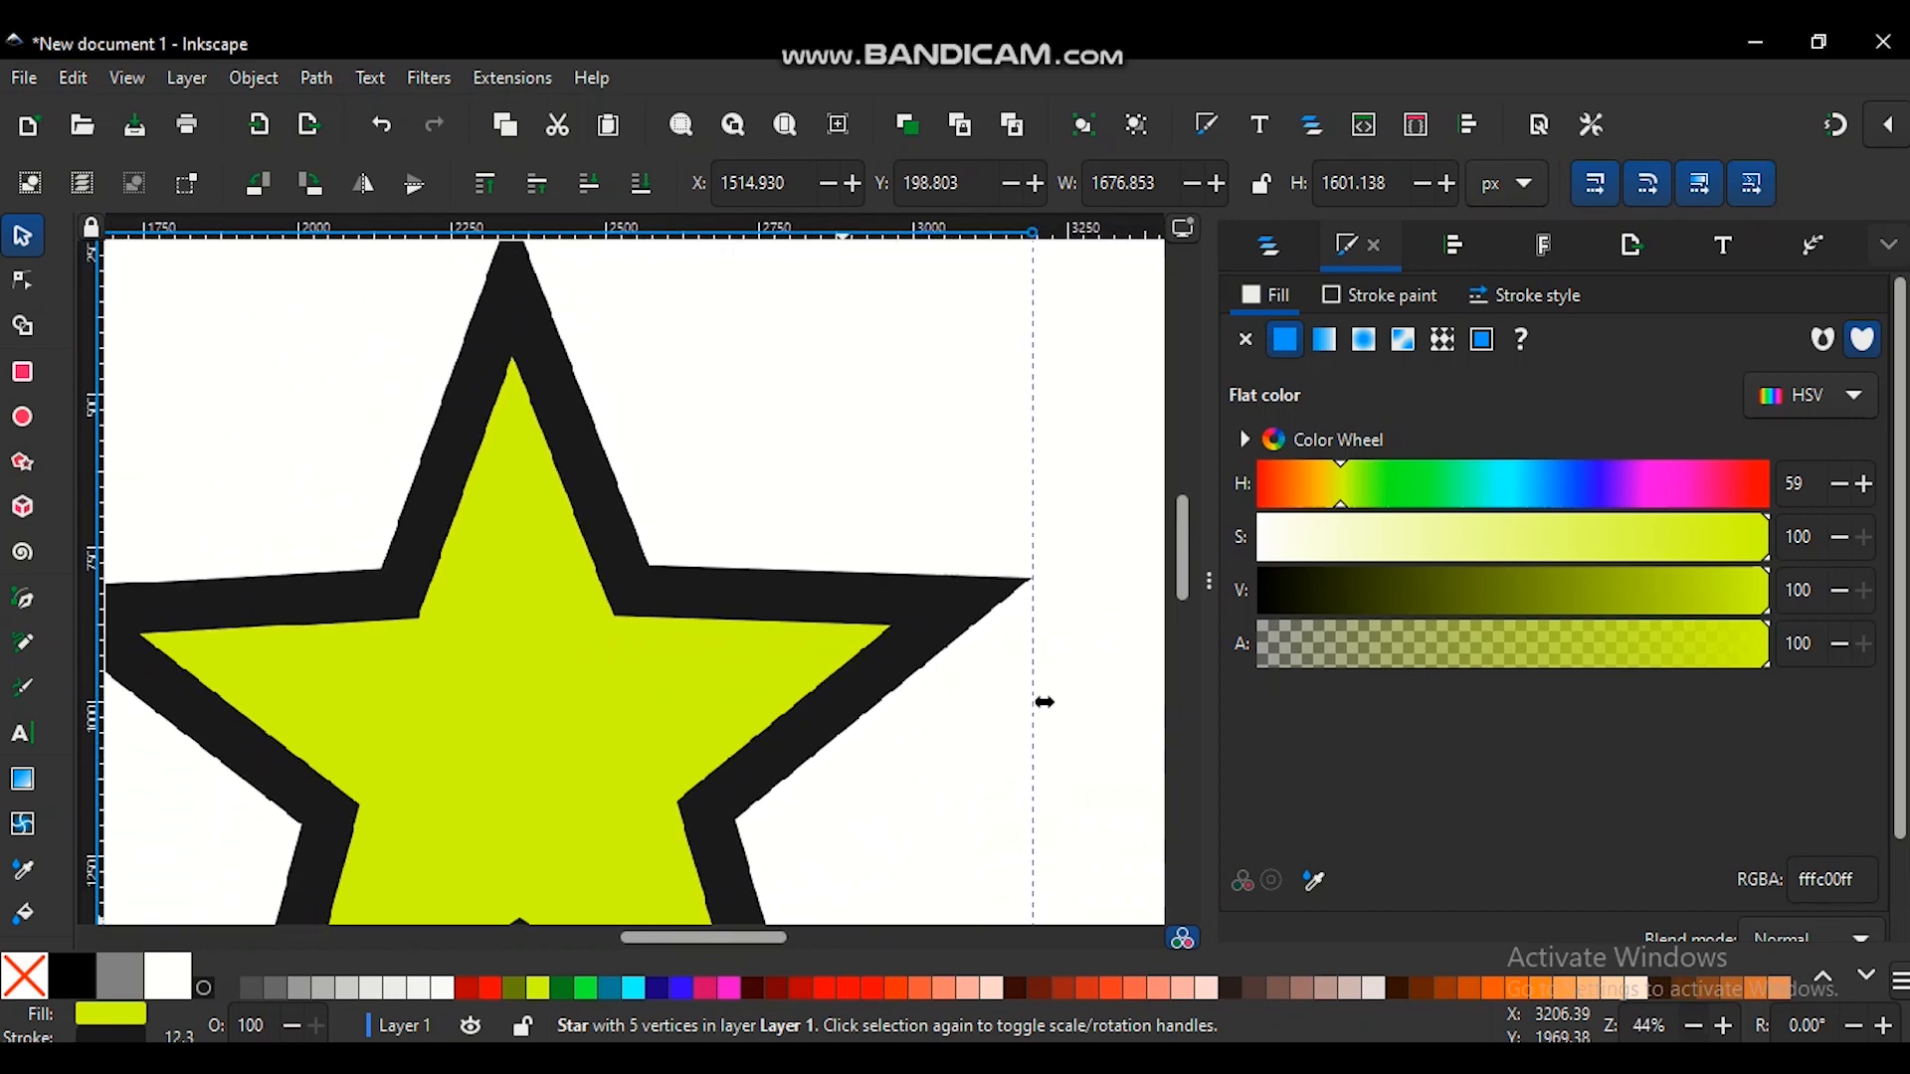
pyautogui.press('-')
pyautogui.press('-')
pyautogui.press('-')
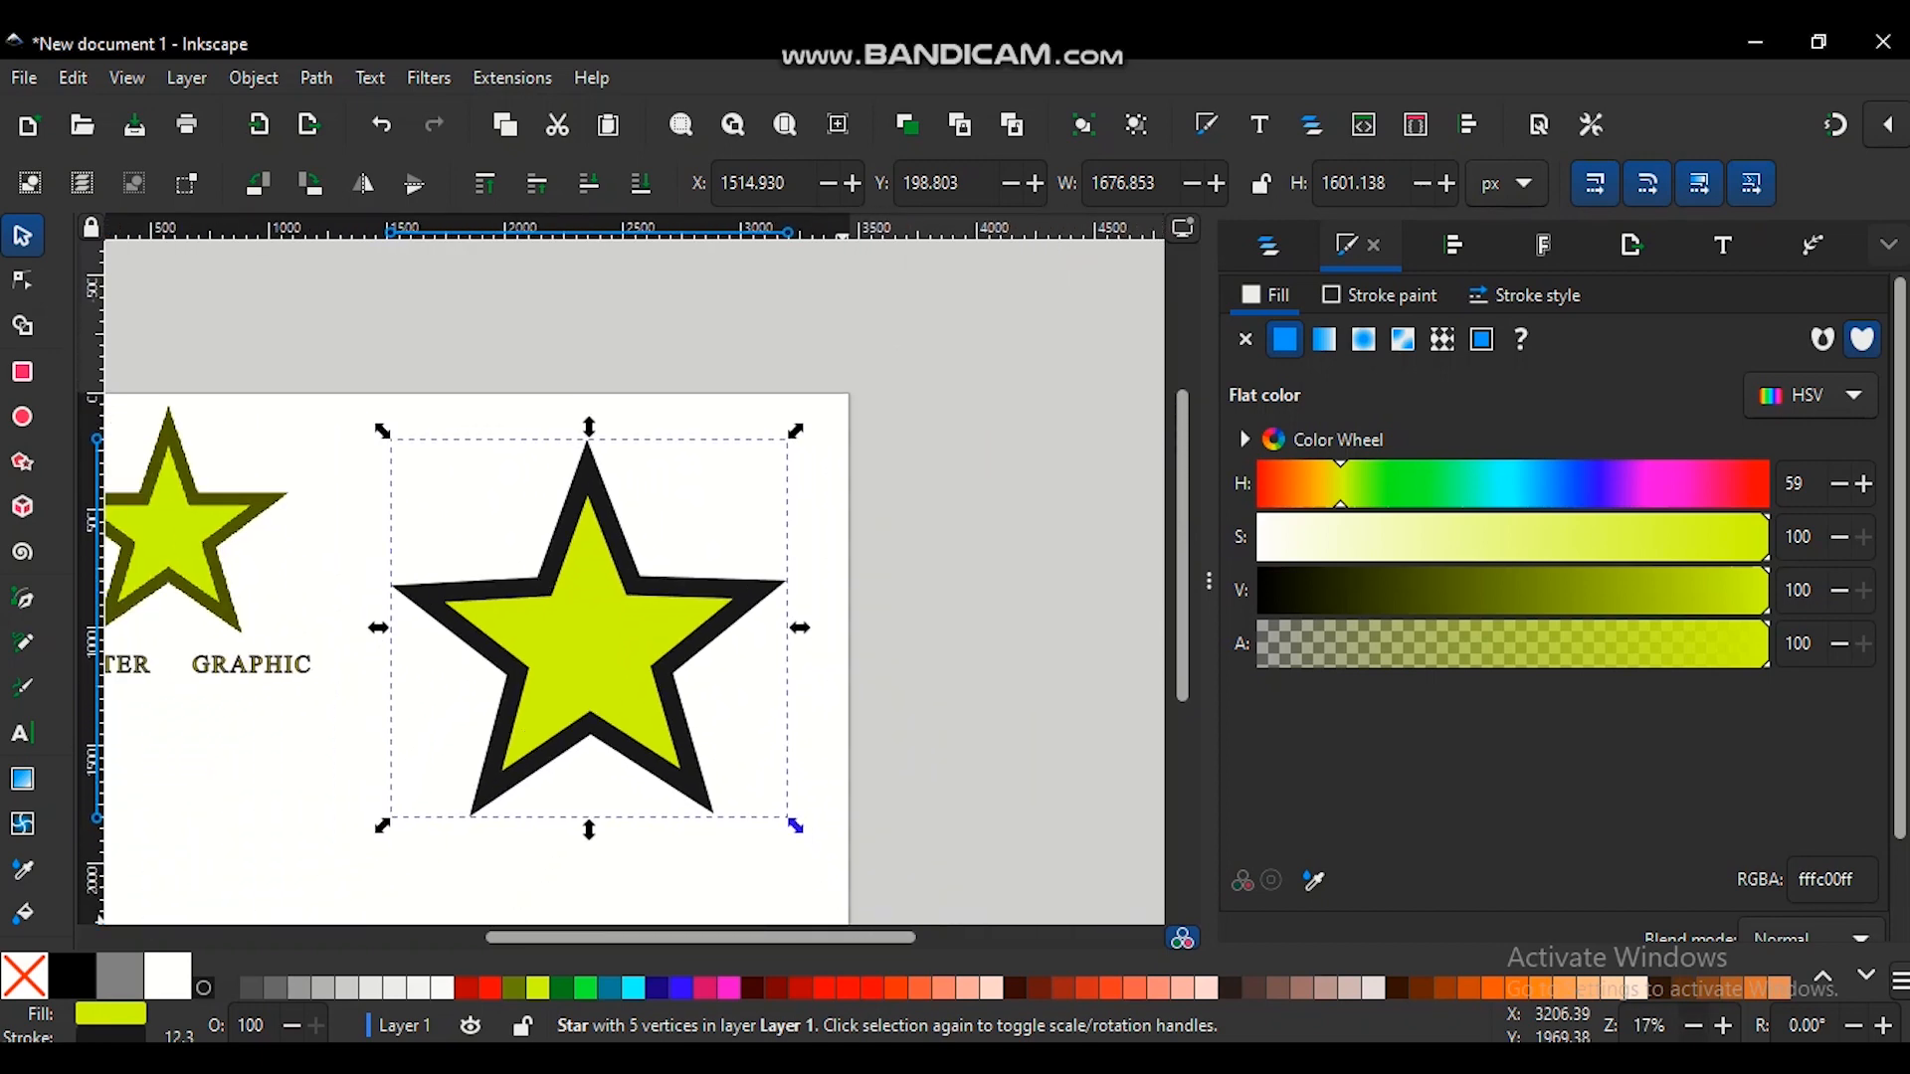